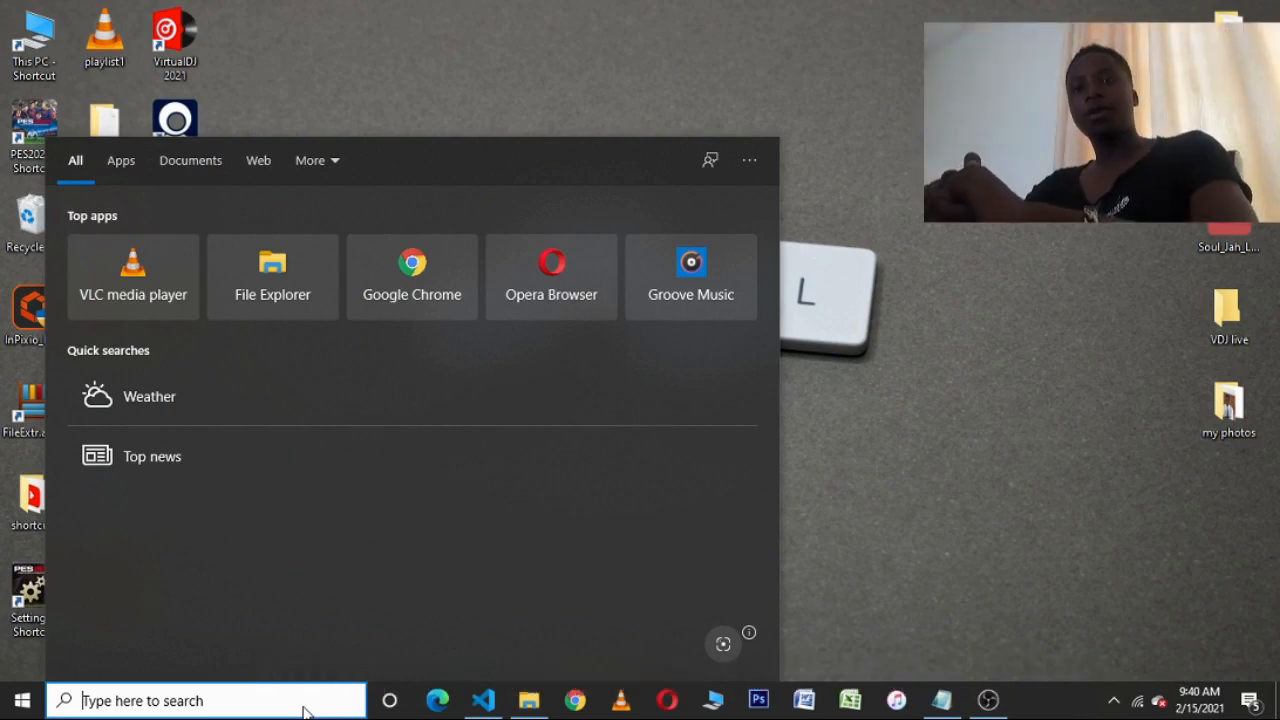
# - Find and launch GIMP 2.10.22
pyautogui.write('gi')
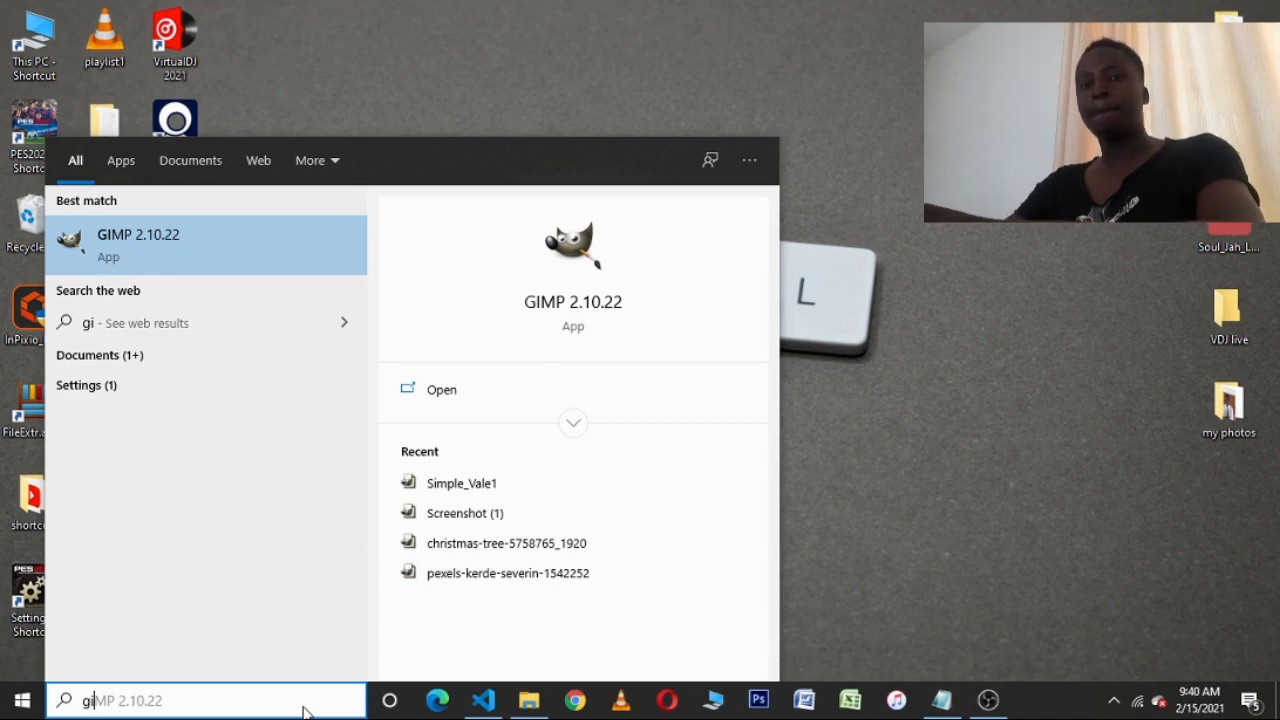
pyautogui.write('mp')
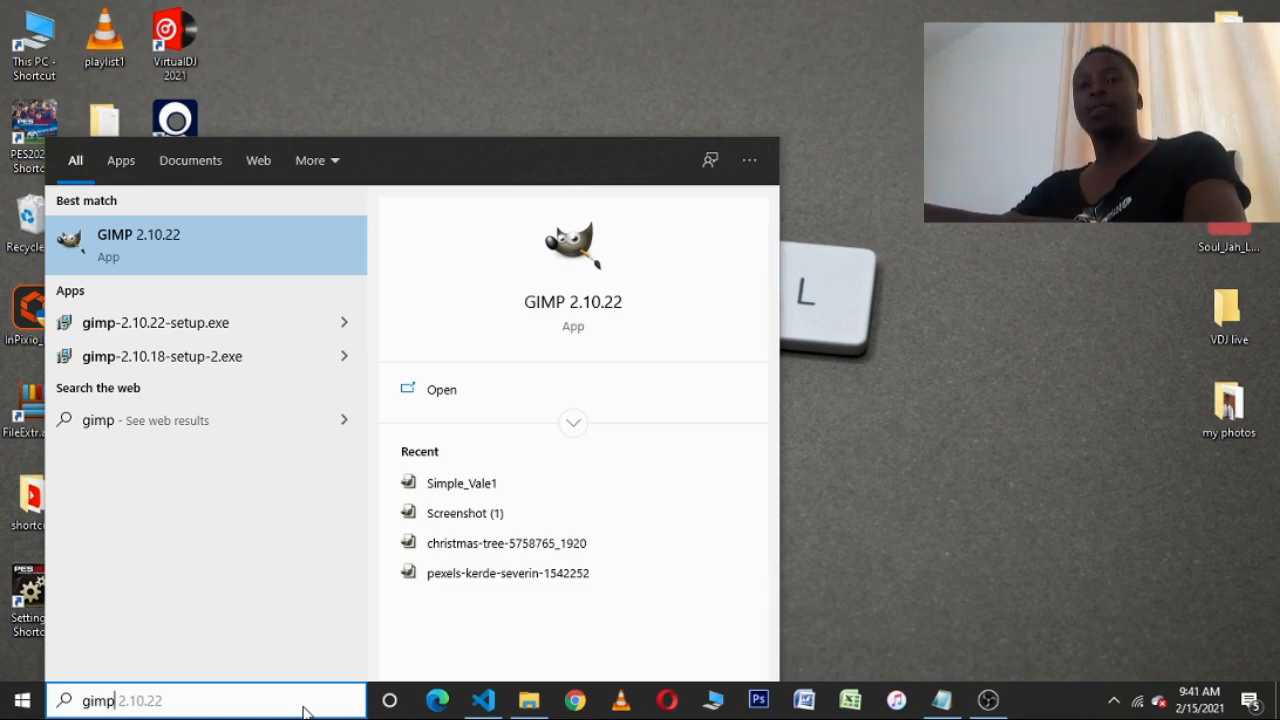
pyautogui.press('Return')
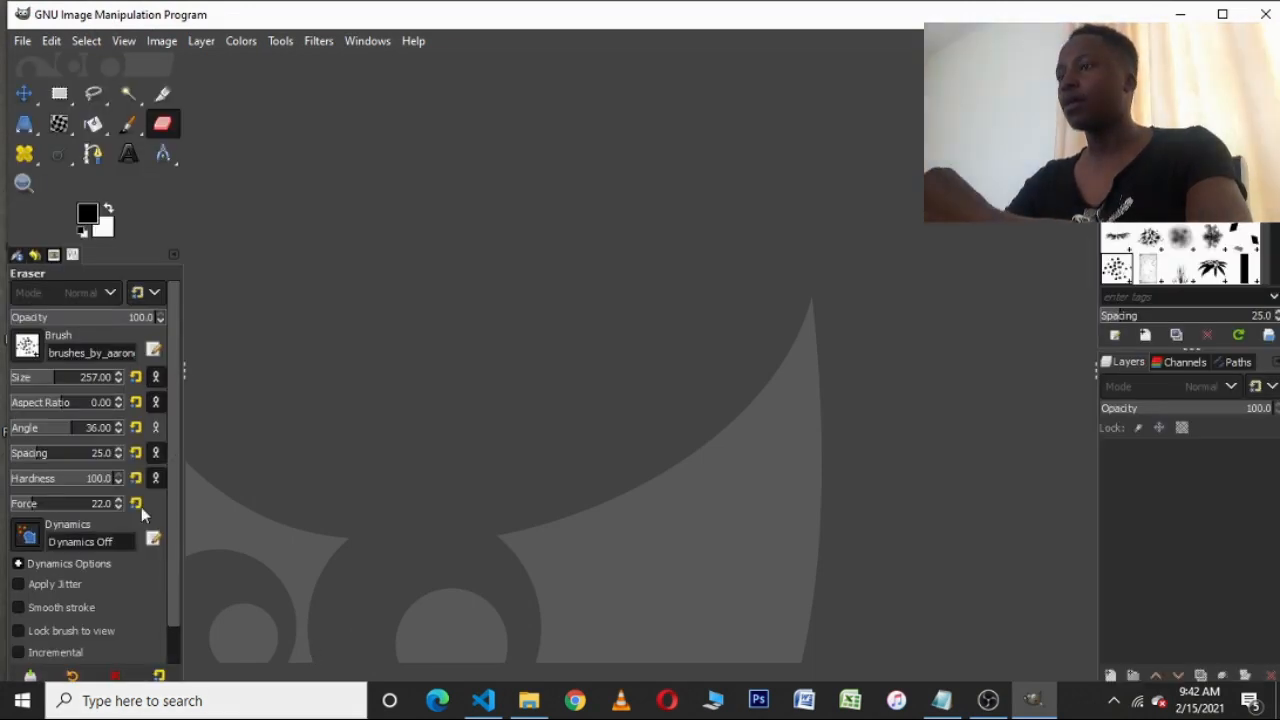
# - Switch to File Explorer and open the Photograph folder inside the desktop's ProjectO folder
pyautogui.moveTo(505, 710)
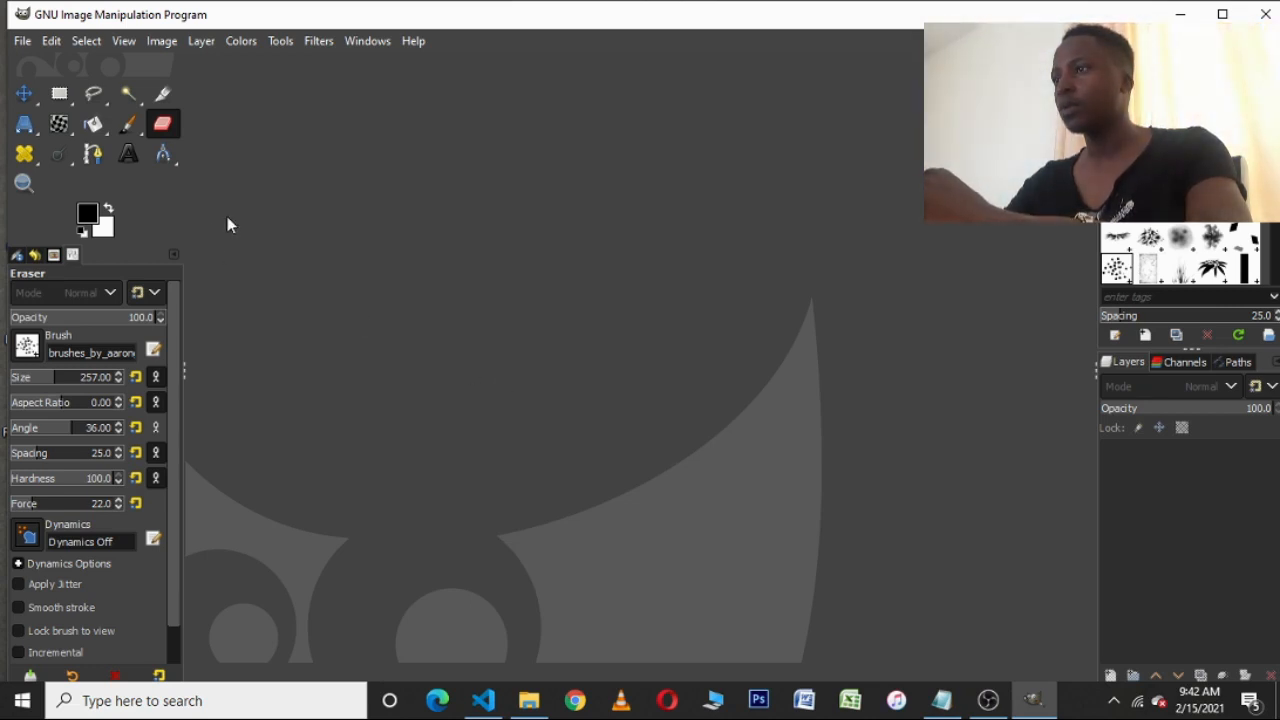
pyautogui.click(529, 700)
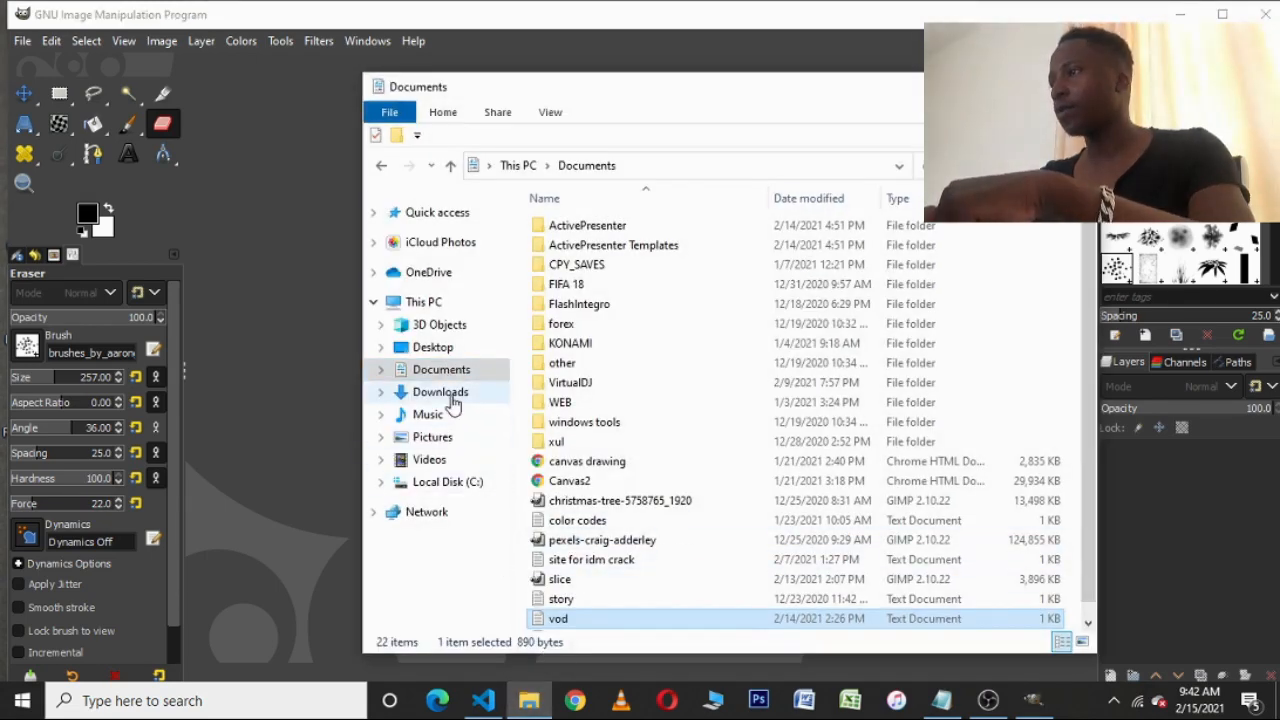
pyautogui.click(450, 398)
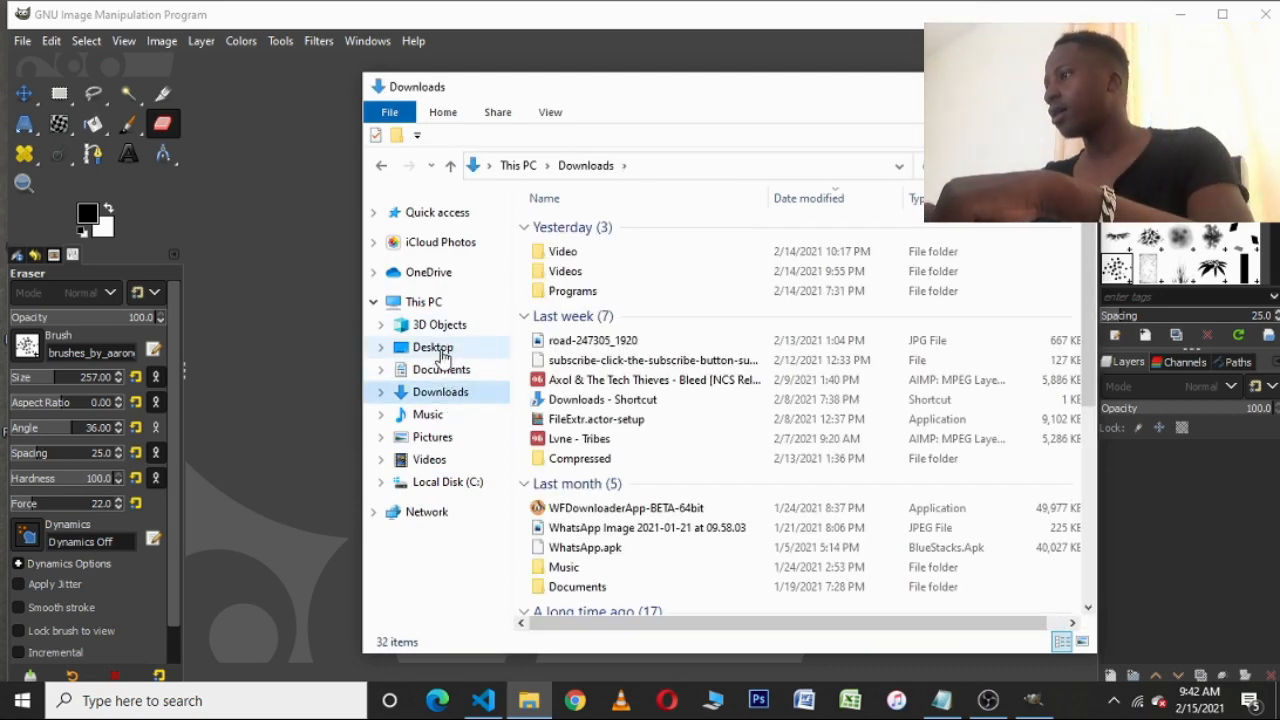
pyautogui.click(495, 346)
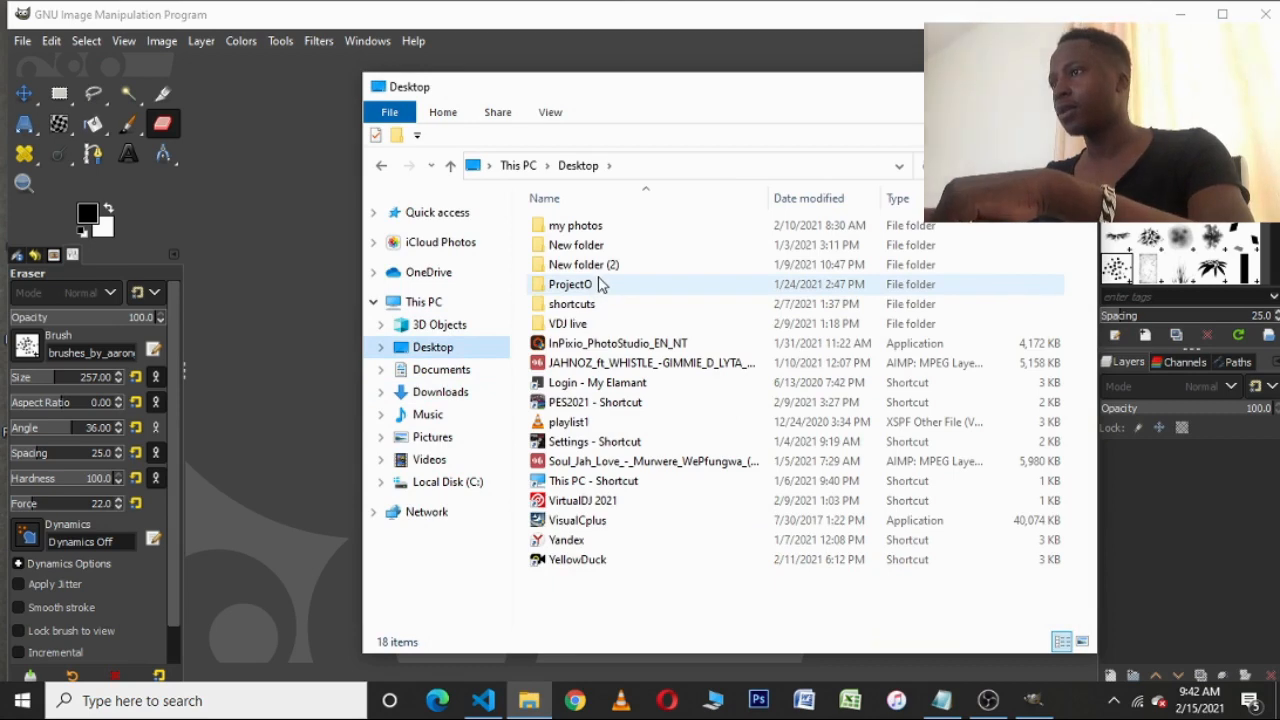
pyautogui.doubleClick(593, 286)
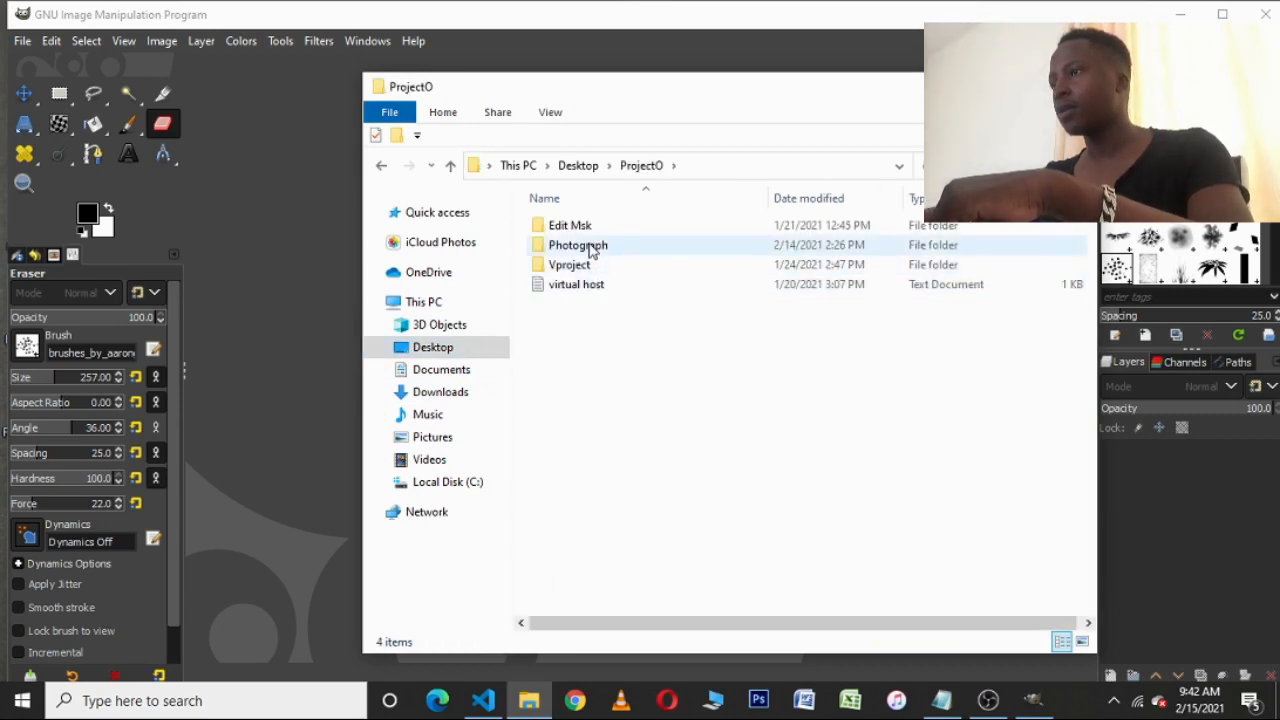
pyautogui.doubleClick(590, 246)
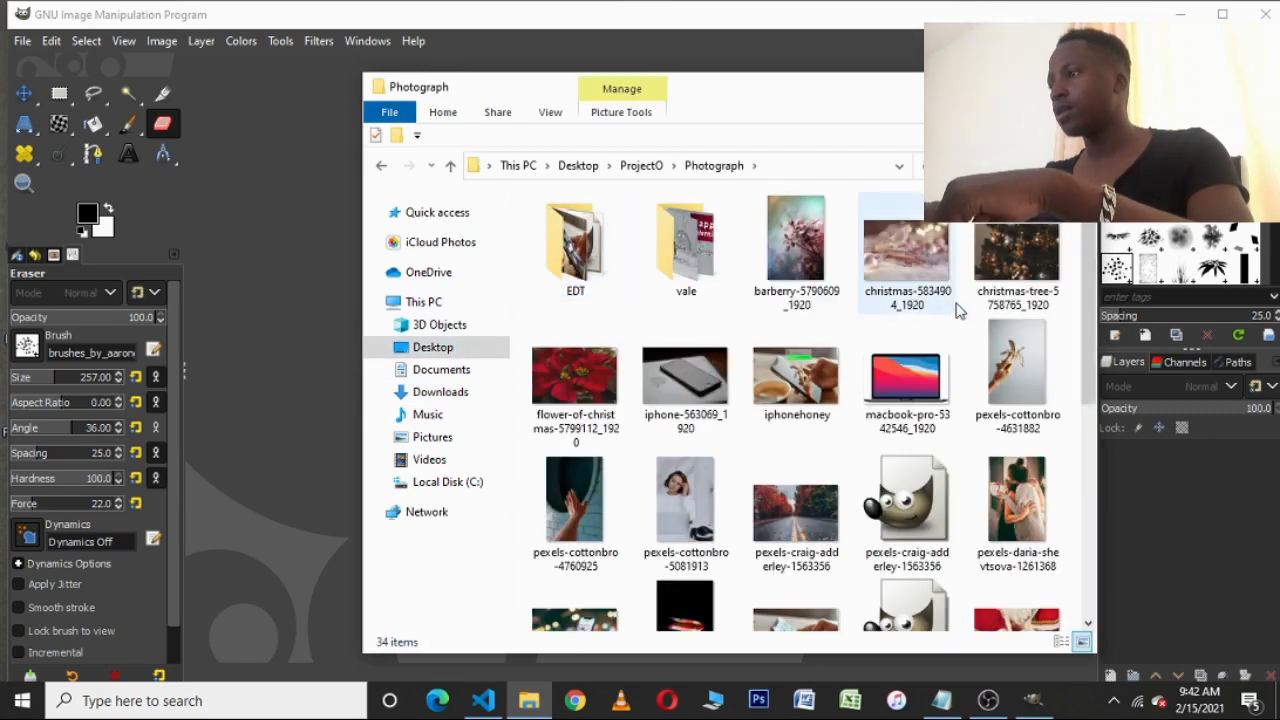
# - Load the puzzle-1721635_1920 picture from the vale subfolder into GIMP as a new image
pyautogui.moveTo(1090, 210); pyautogui.dragTo(1103, 556)
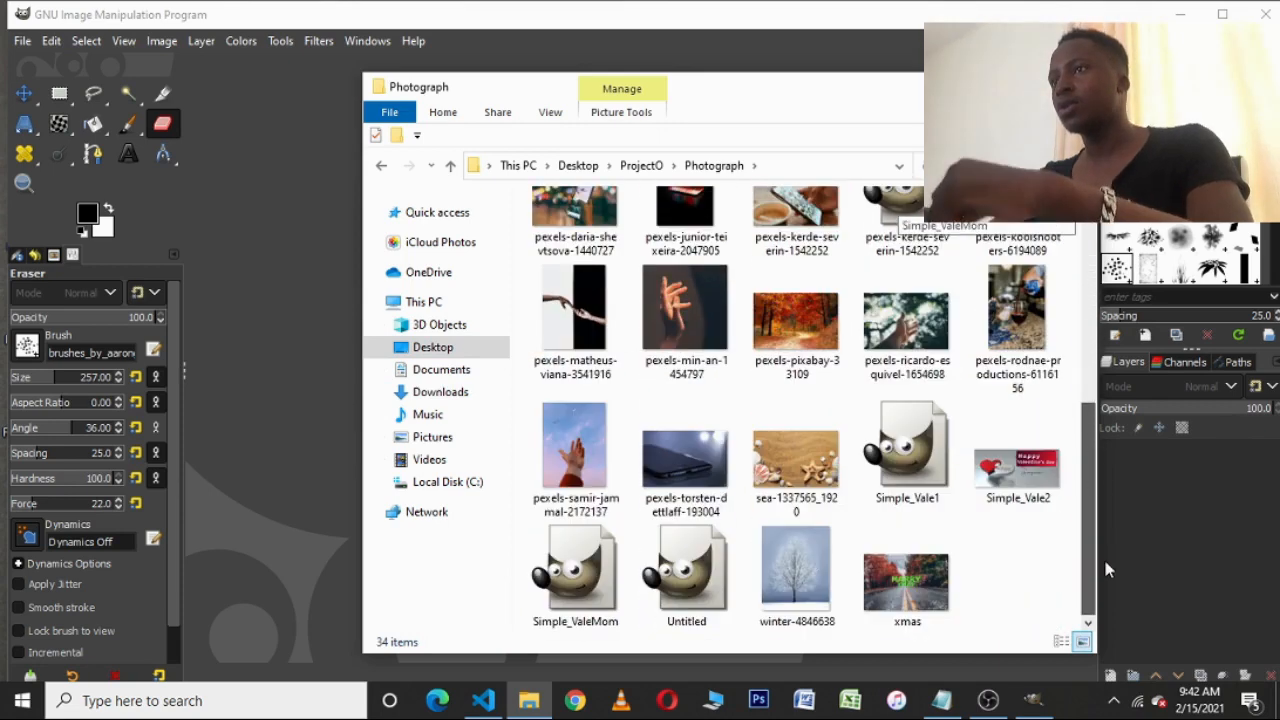
pyautogui.click(1105, 552)
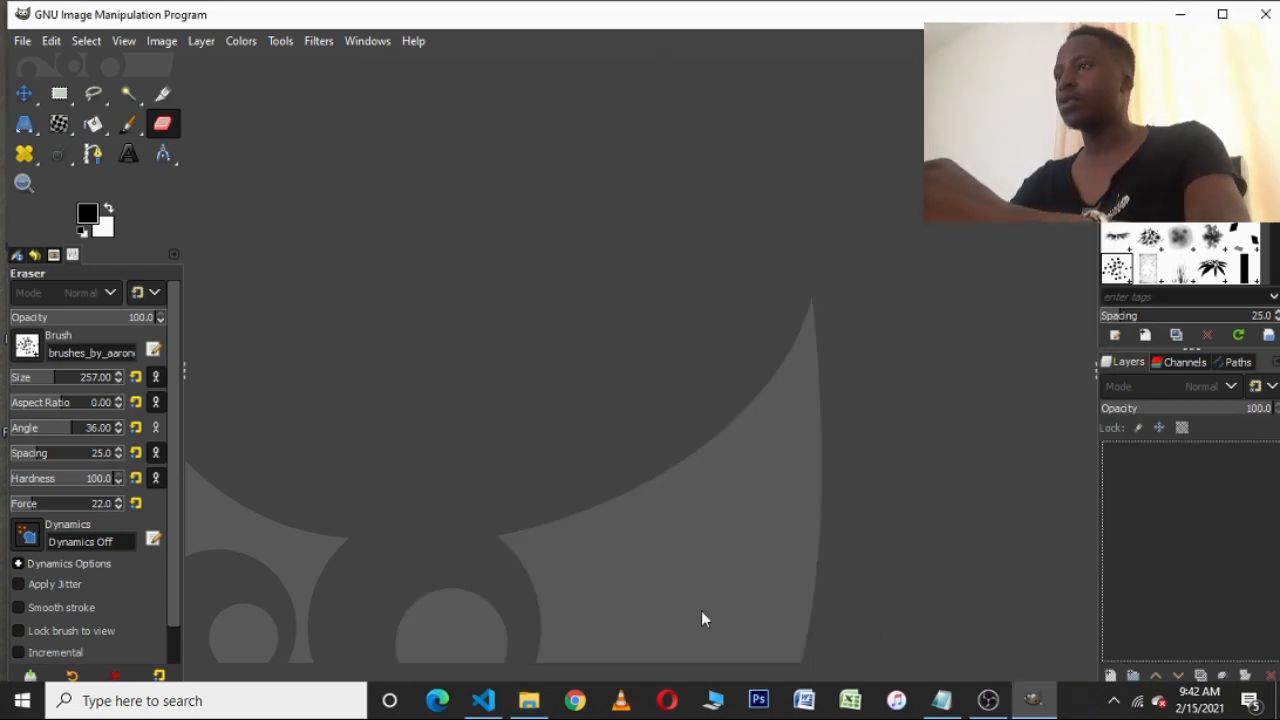
pyautogui.click(530, 703)
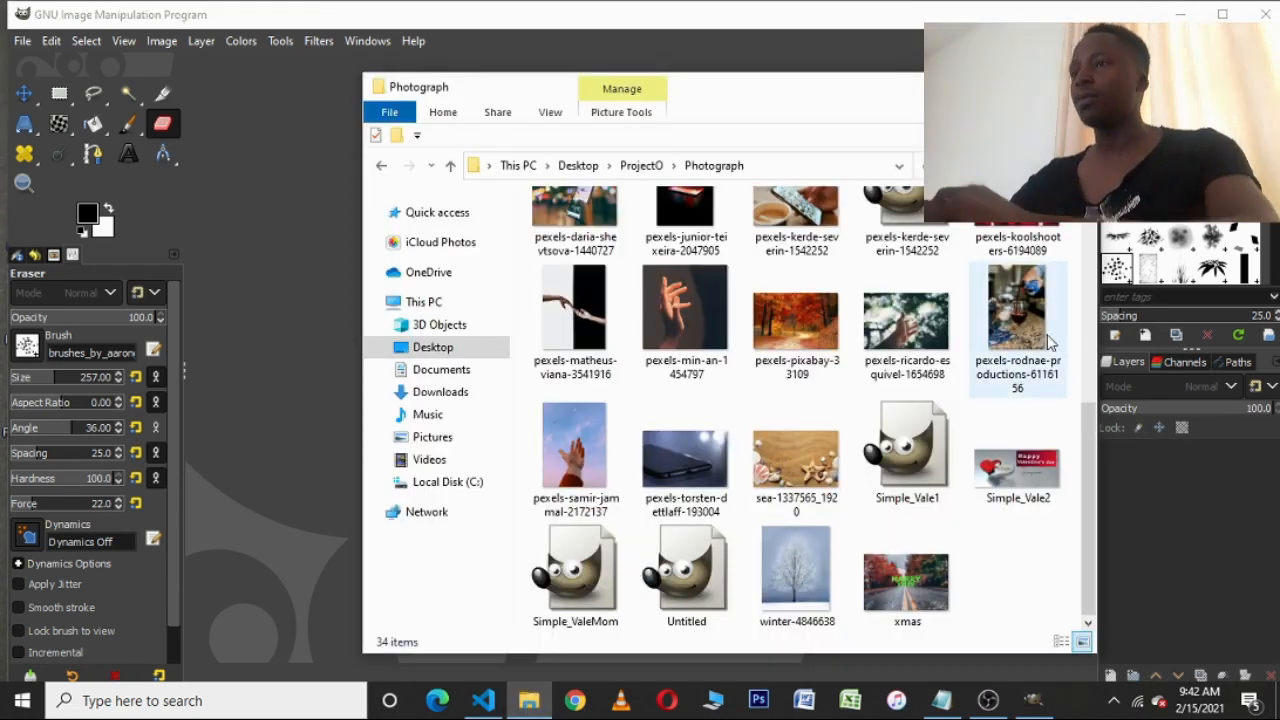
pyautogui.moveTo(1084, 496); pyautogui.dragTo(1081, 284)
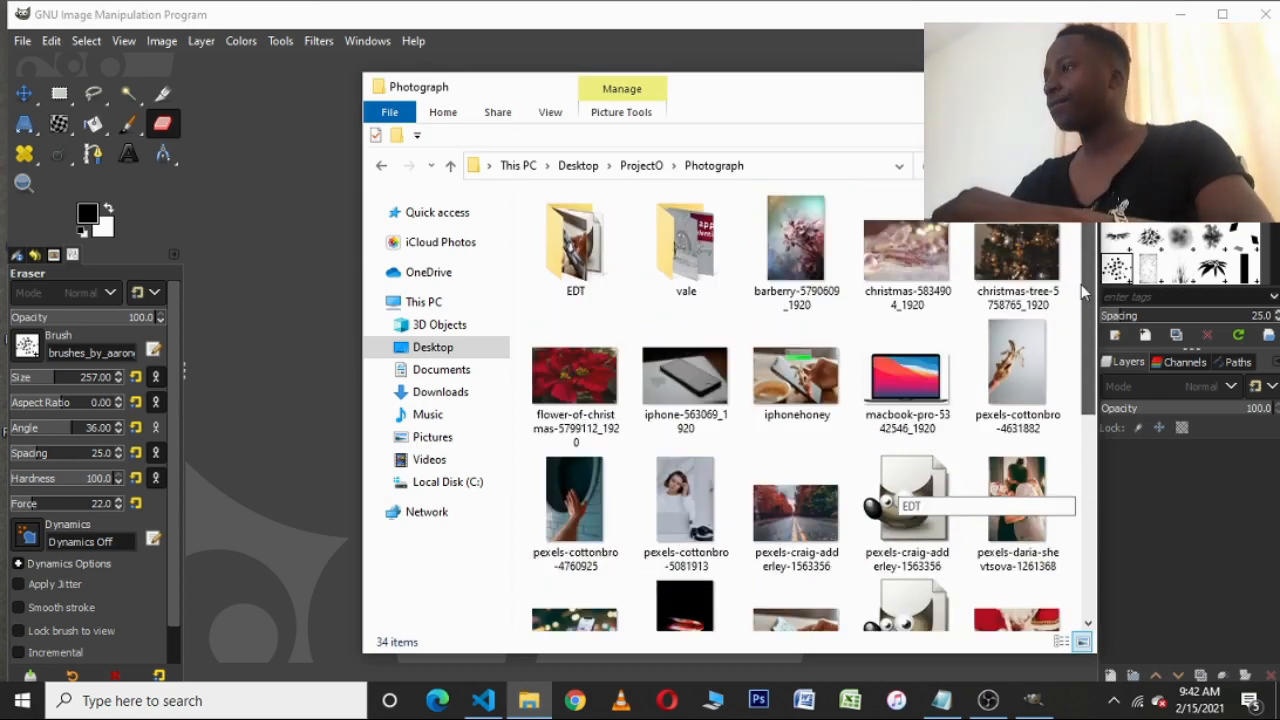
pyautogui.doubleClick(683, 247)
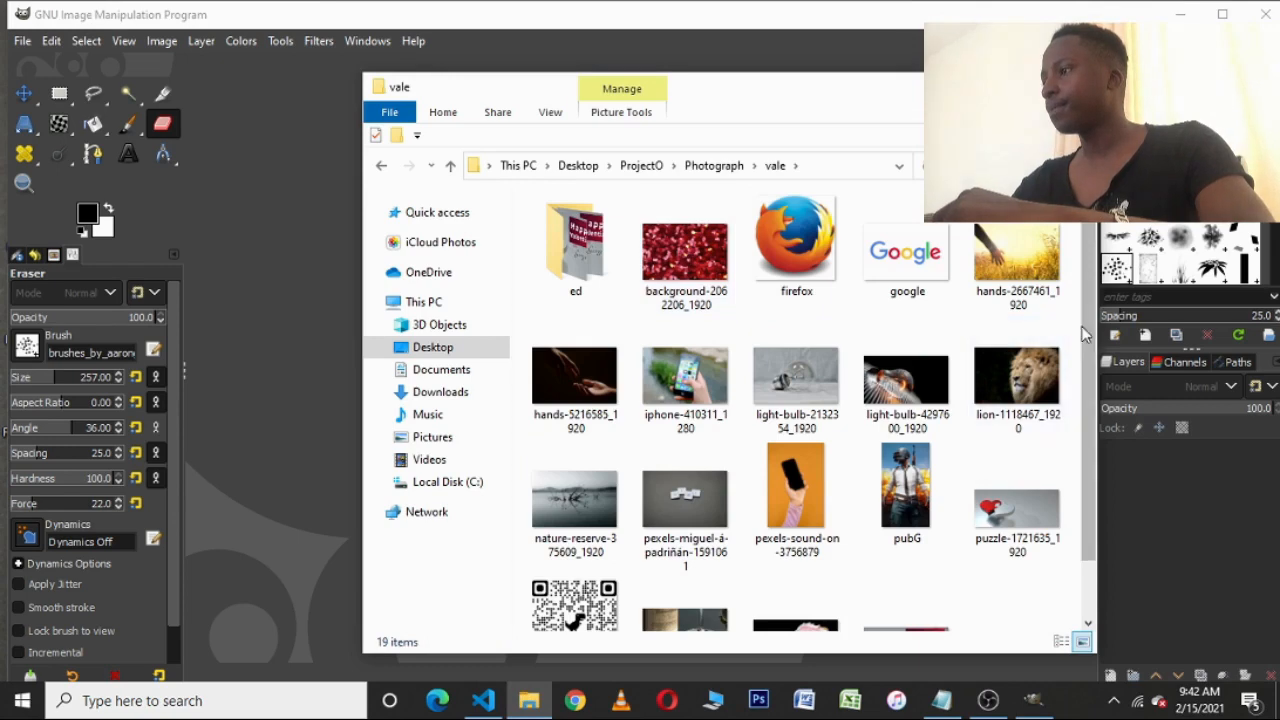
pyautogui.click(1018, 508)
pyautogui.moveTo(1018, 508); pyautogui.dragTo(320, 359)
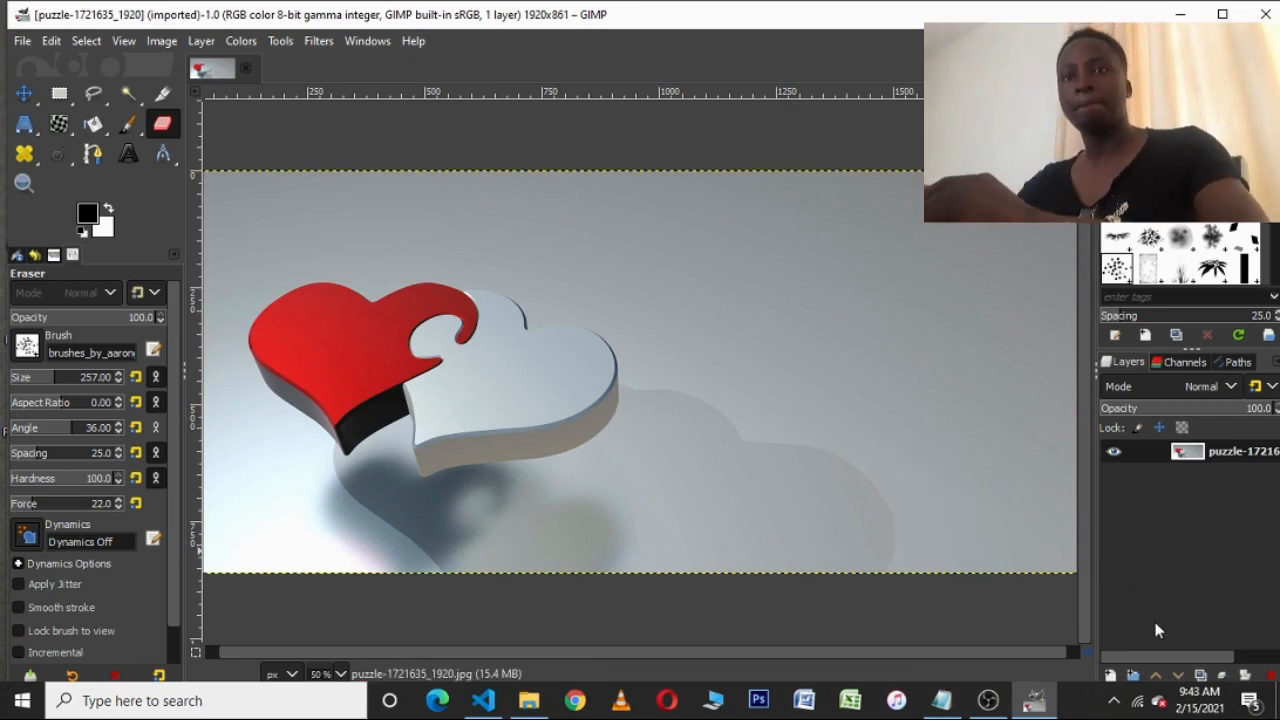
# - Add a transparent layer named rectn and make a rectangular selection about 722 × 248 px in the image's upper right area
pyautogui.click(1111, 676)
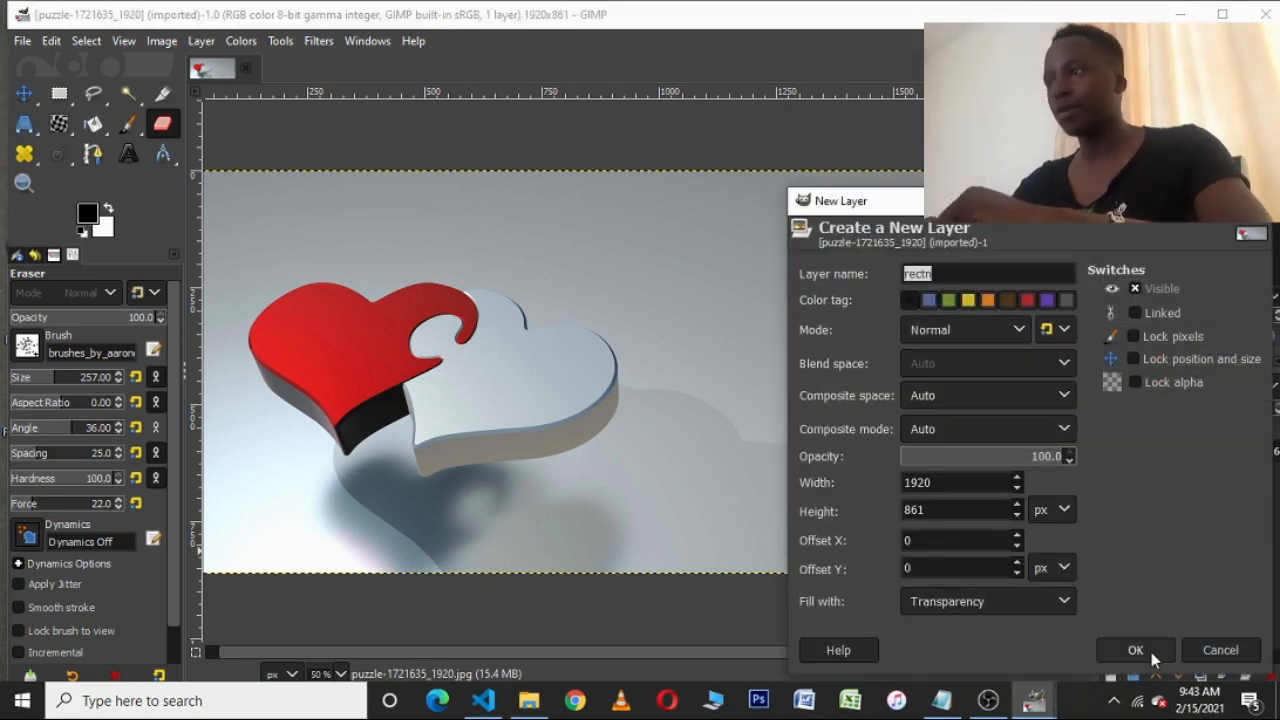
pyautogui.click(1151, 652)
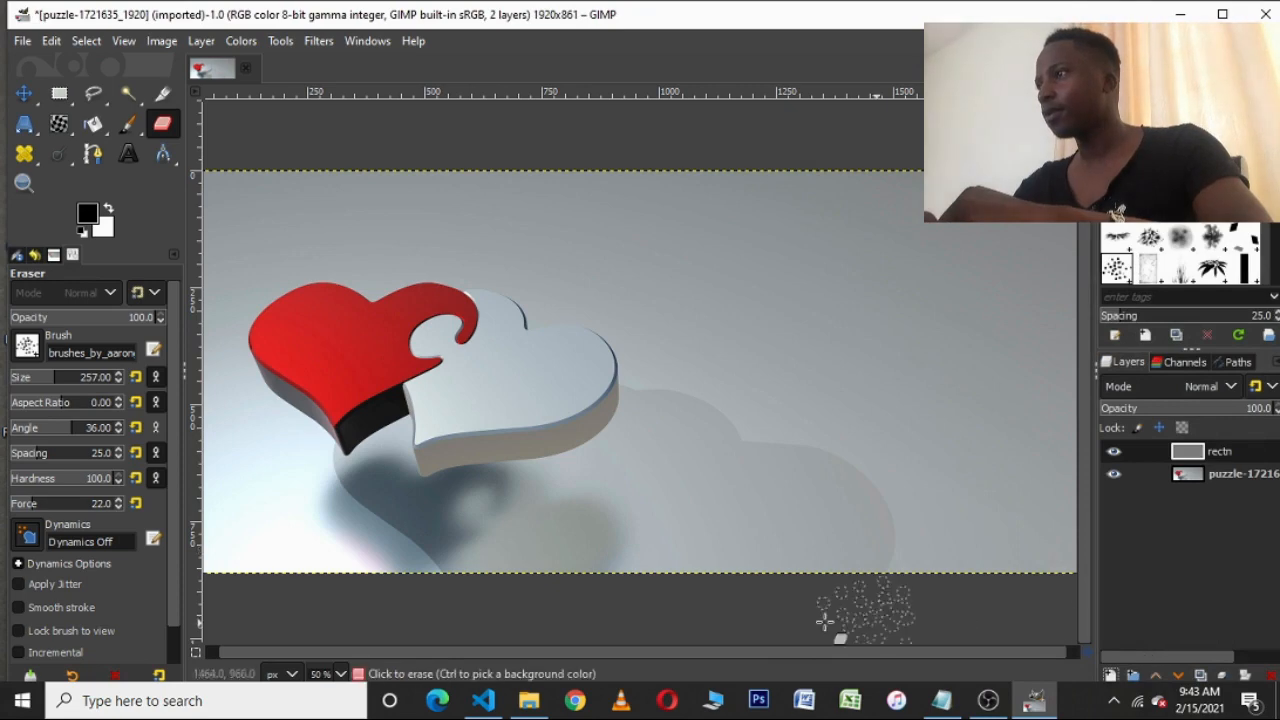
pyautogui.click(58, 93)
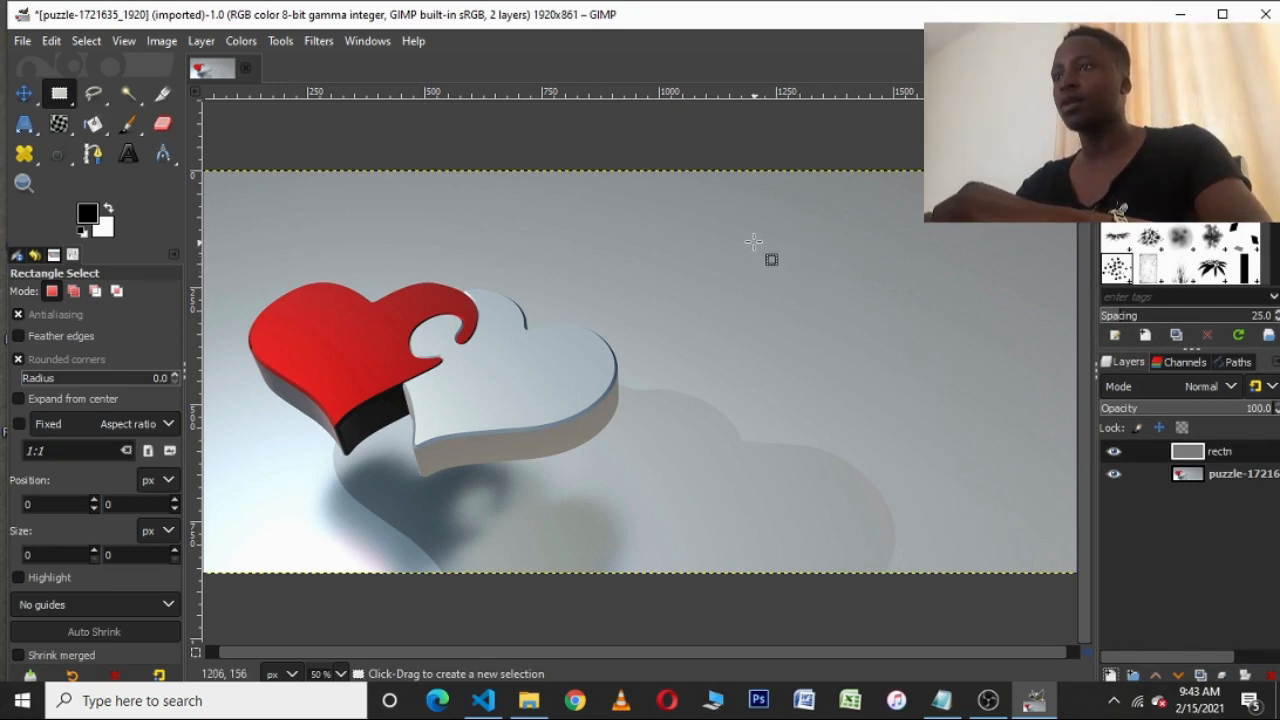
pyautogui.moveTo(754, 240); pyautogui.dragTo(1028, 315)
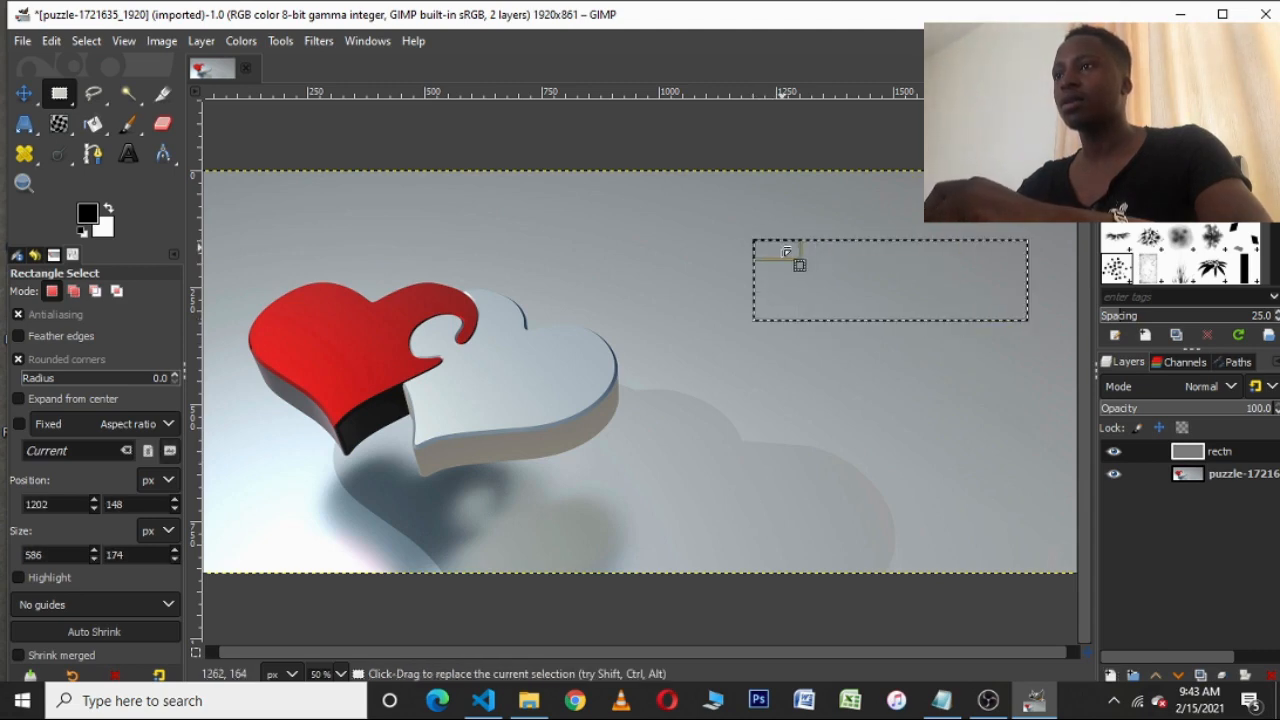
pyautogui.moveTo(783, 251); pyautogui.dragTo(729, 217)
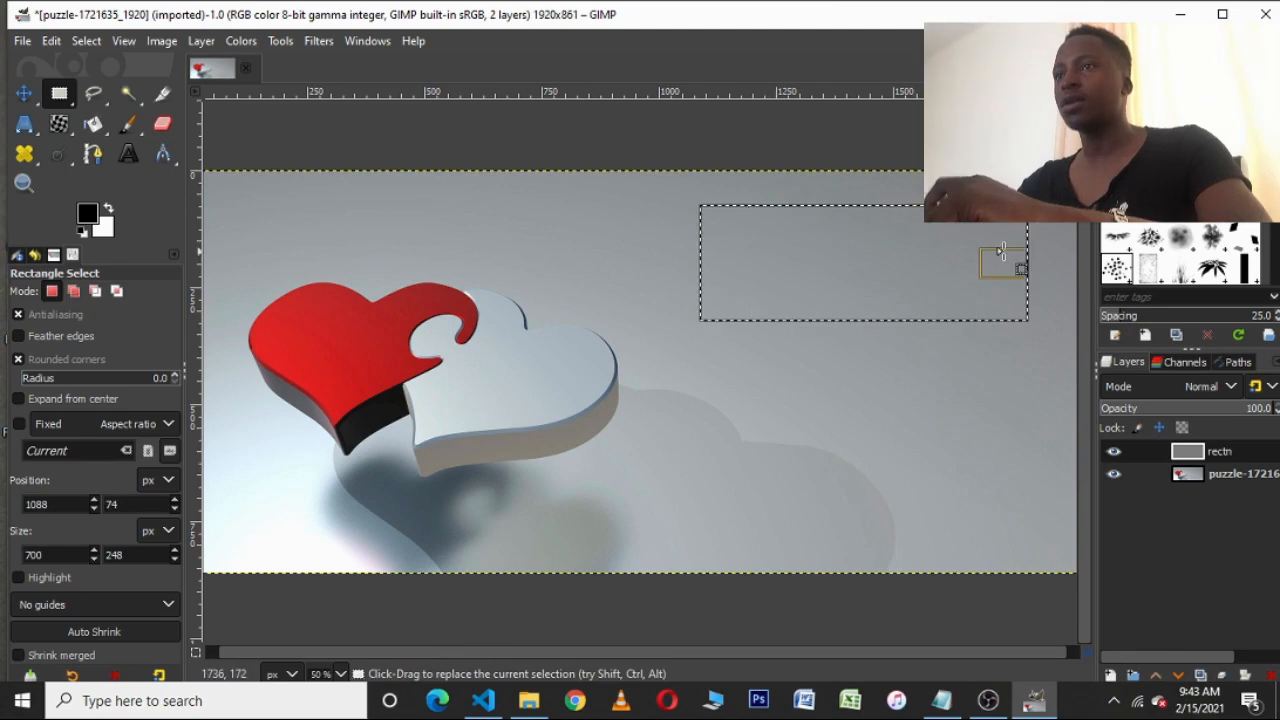
pyautogui.moveTo(1006, 263); pyautogui.dragTo(1015, 256)
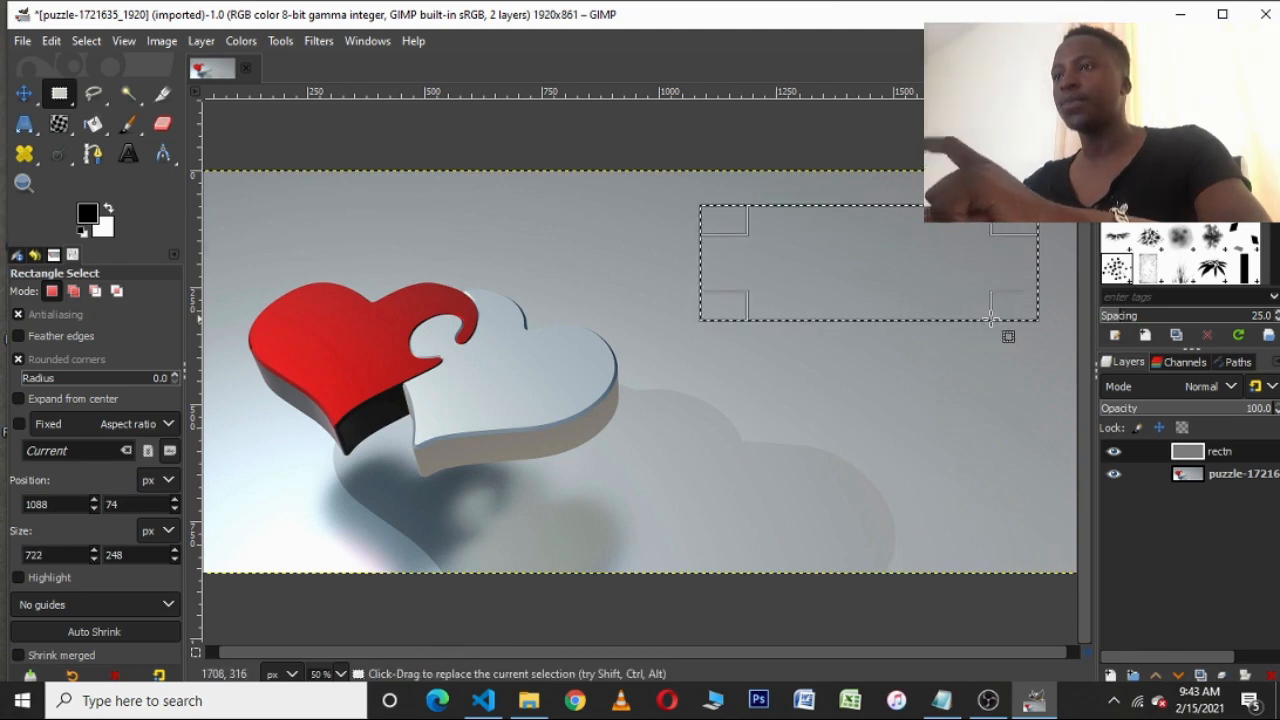
# - Set the background color to red ff002a and the foreground color to black
pyautogui.click(86, 220)
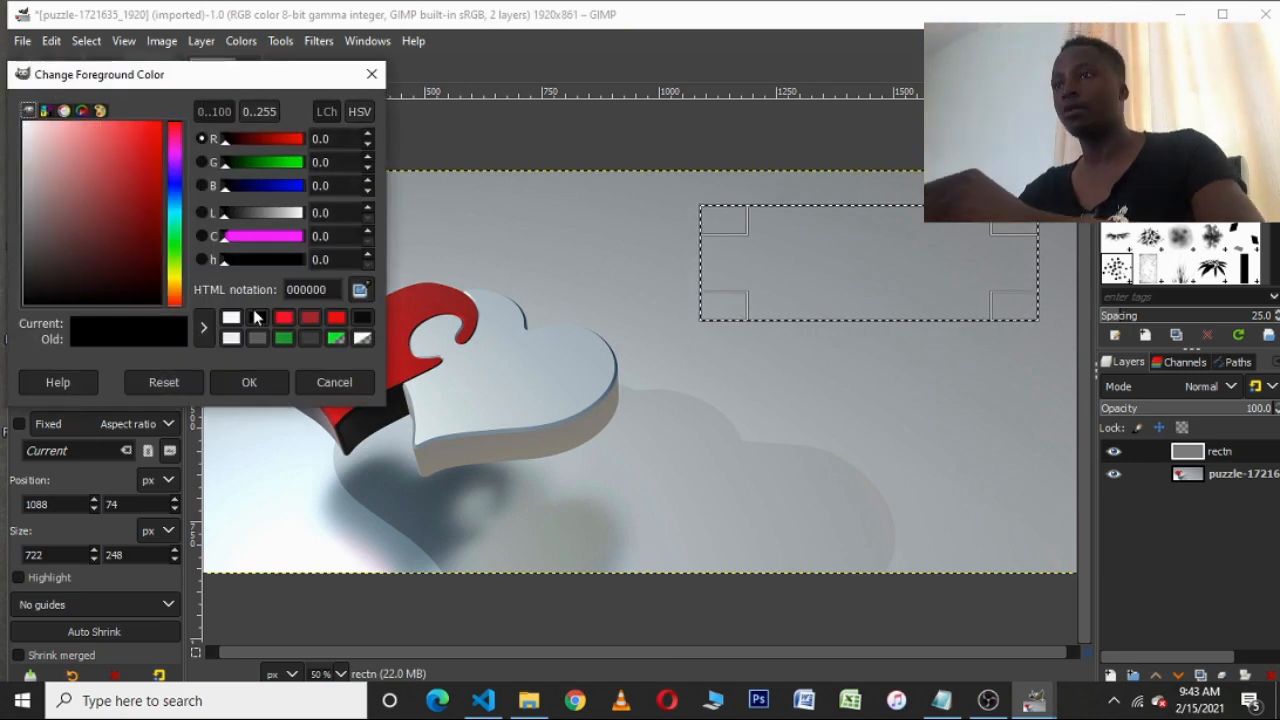
pyautogui.click(281, 322)
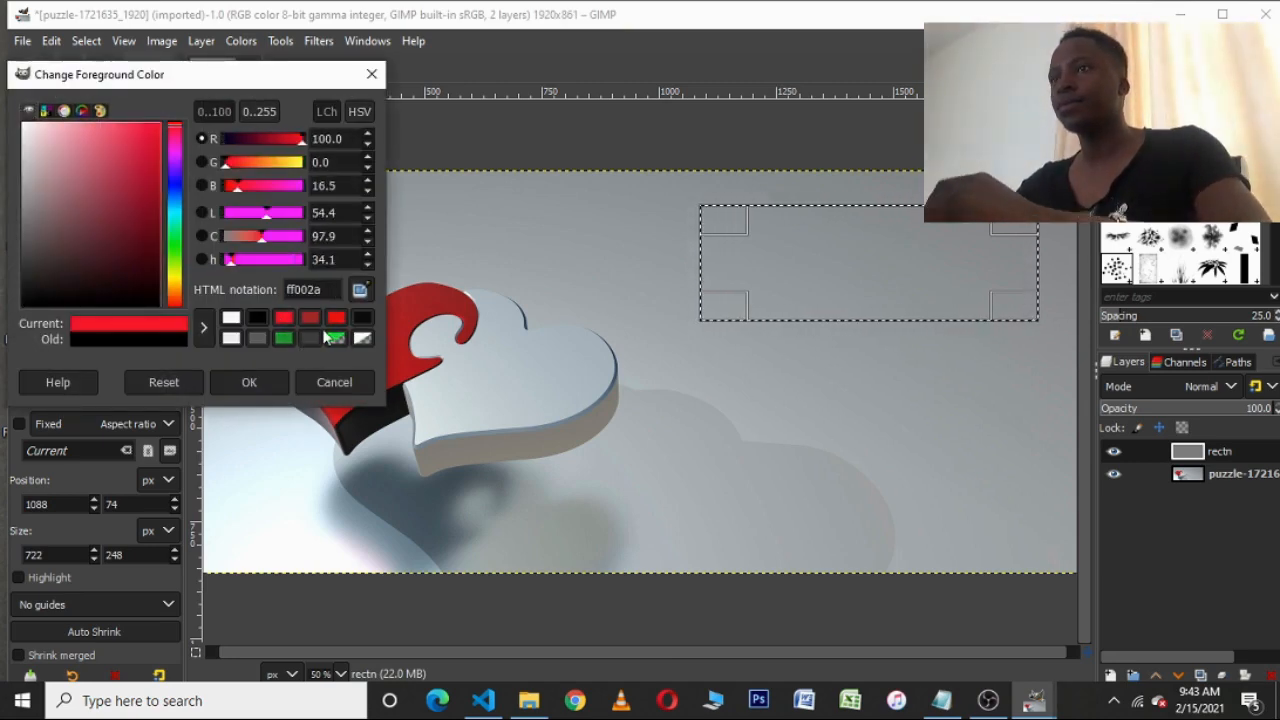
pyautogui.click(334, 320)
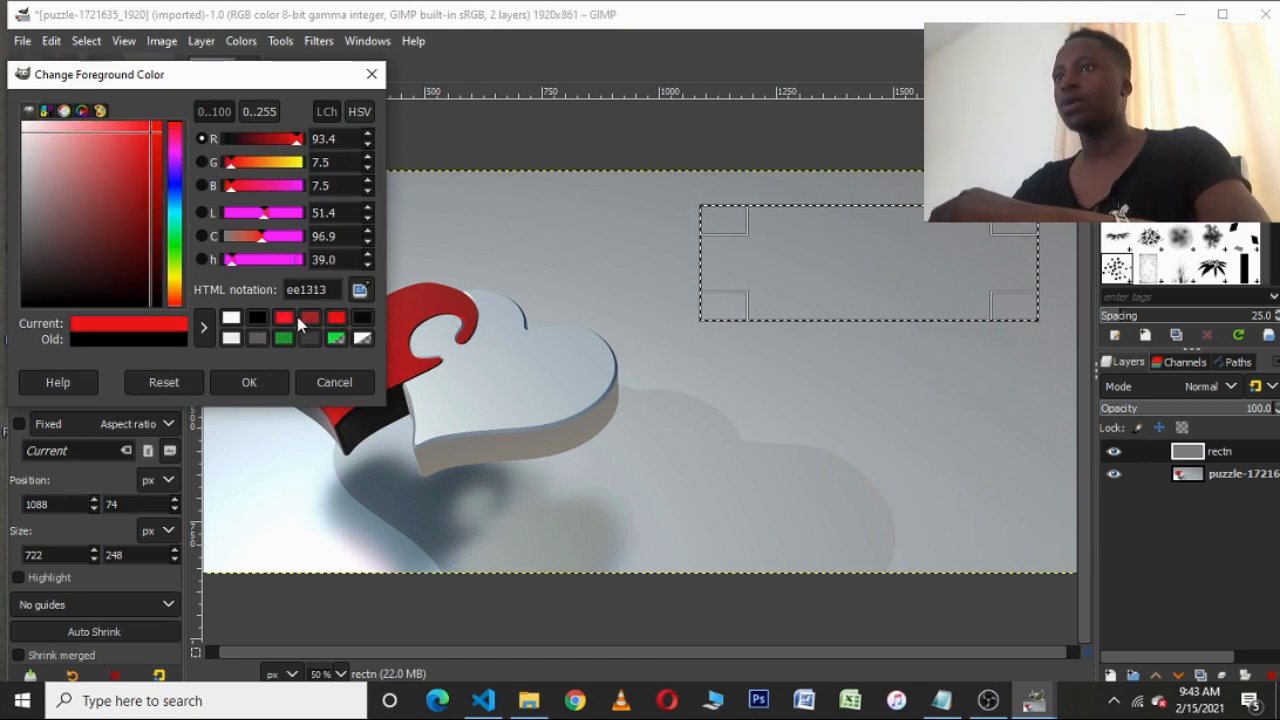
pyautogui.click(284, 319)
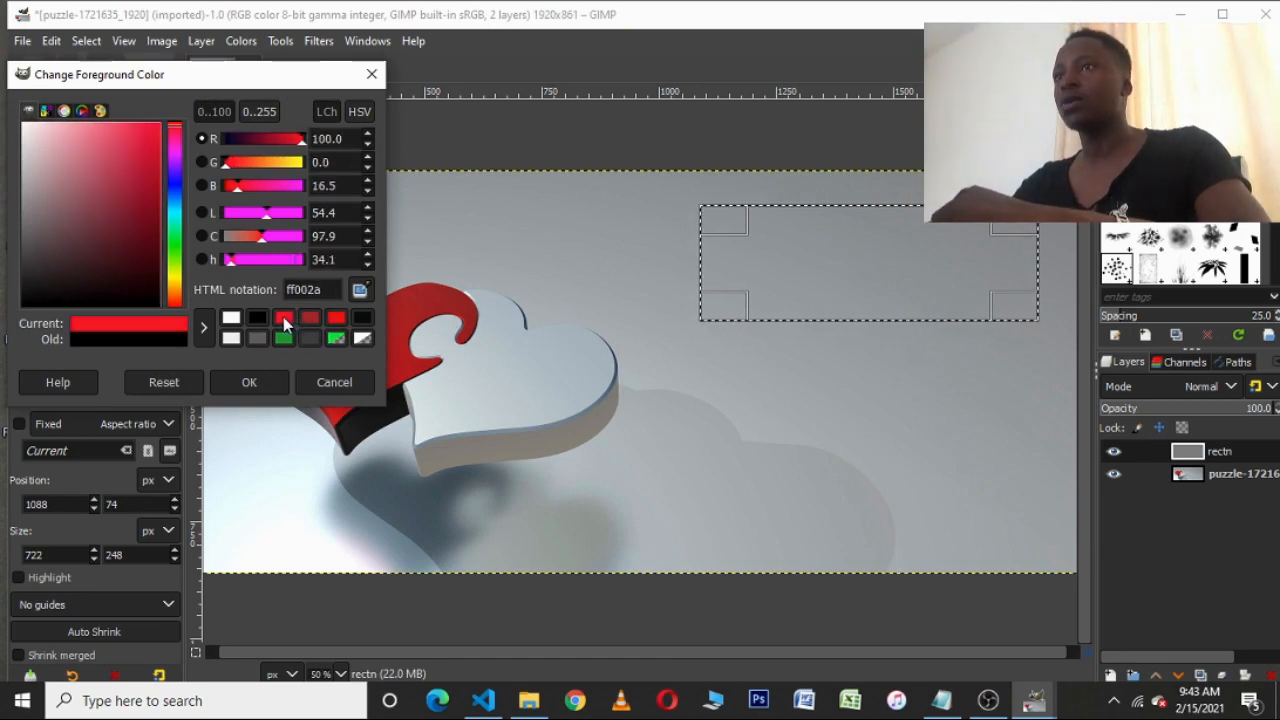
pyautogui.click(267, 381)
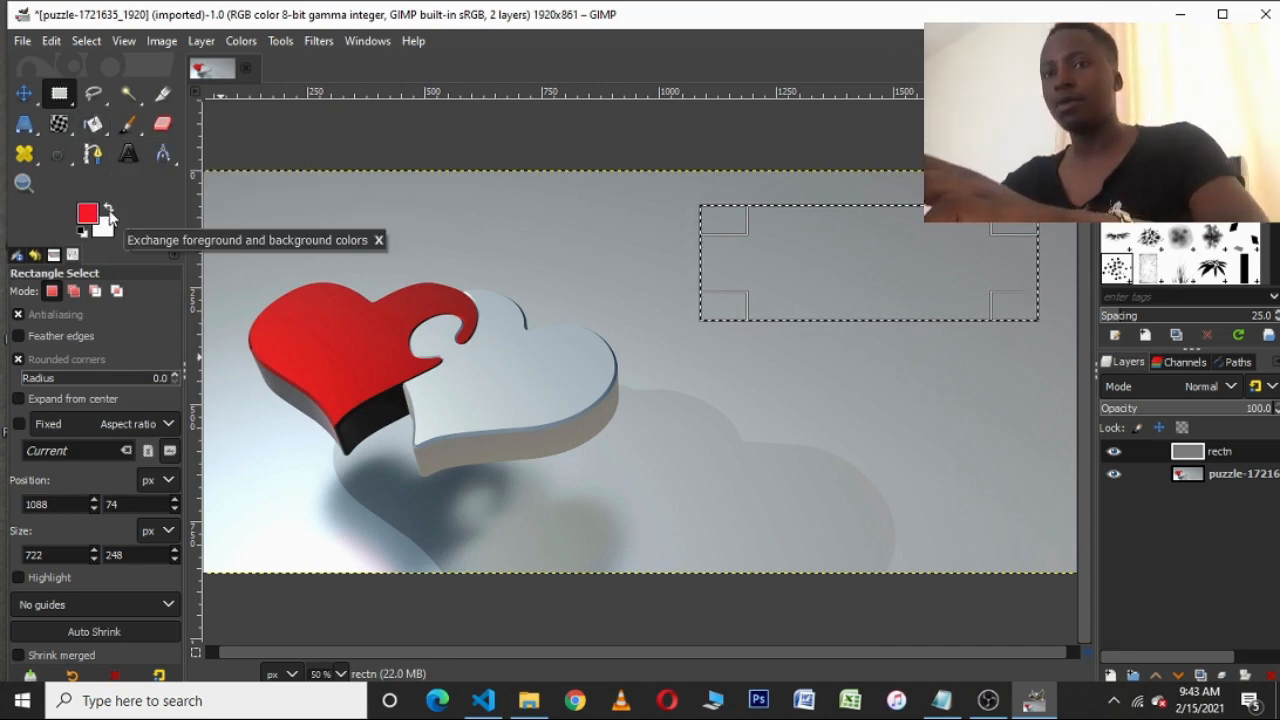
pyautogui.click(110, 213)
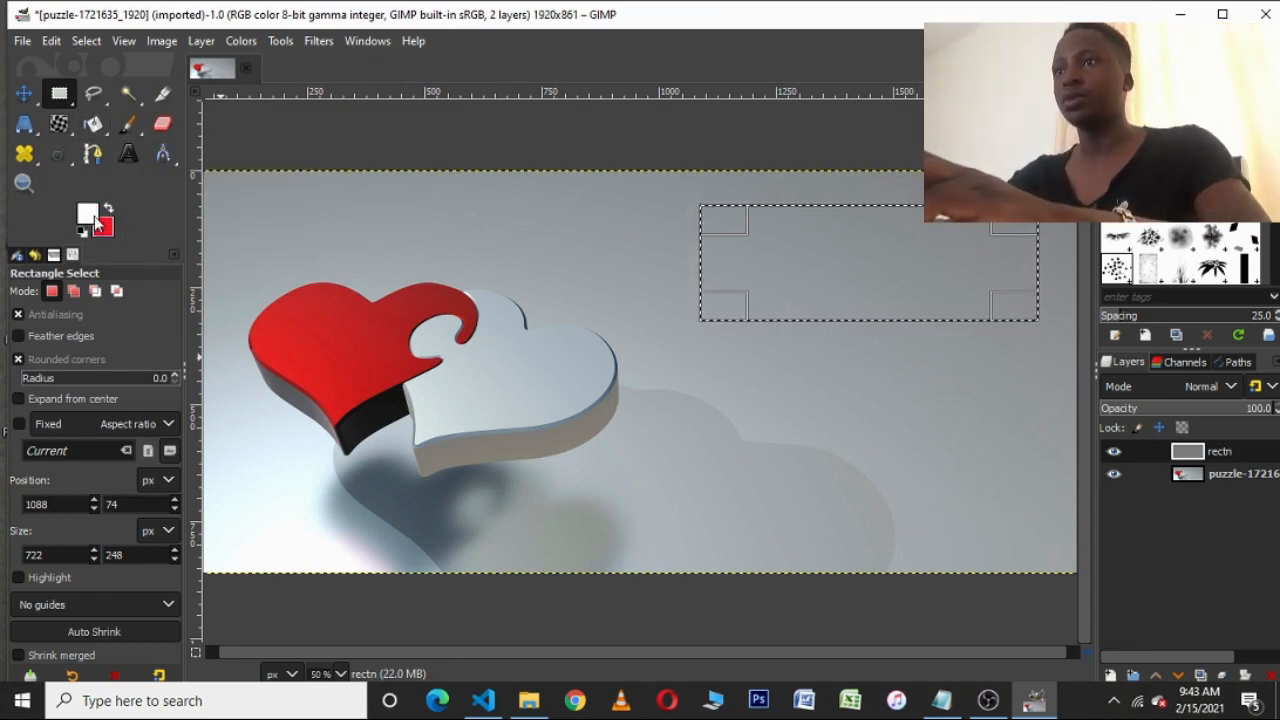
pyautogui.click(94, 216)
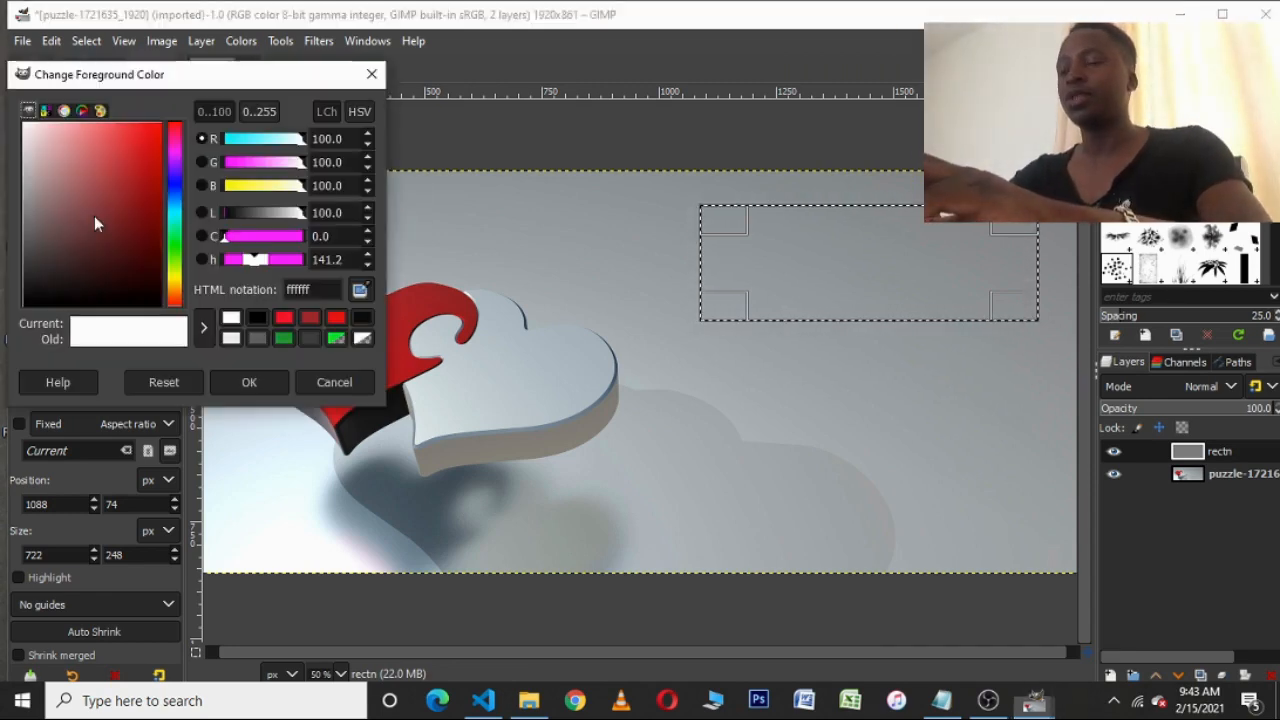
pyautogui.click(257, 319)
pyautogui.click(262, 385)
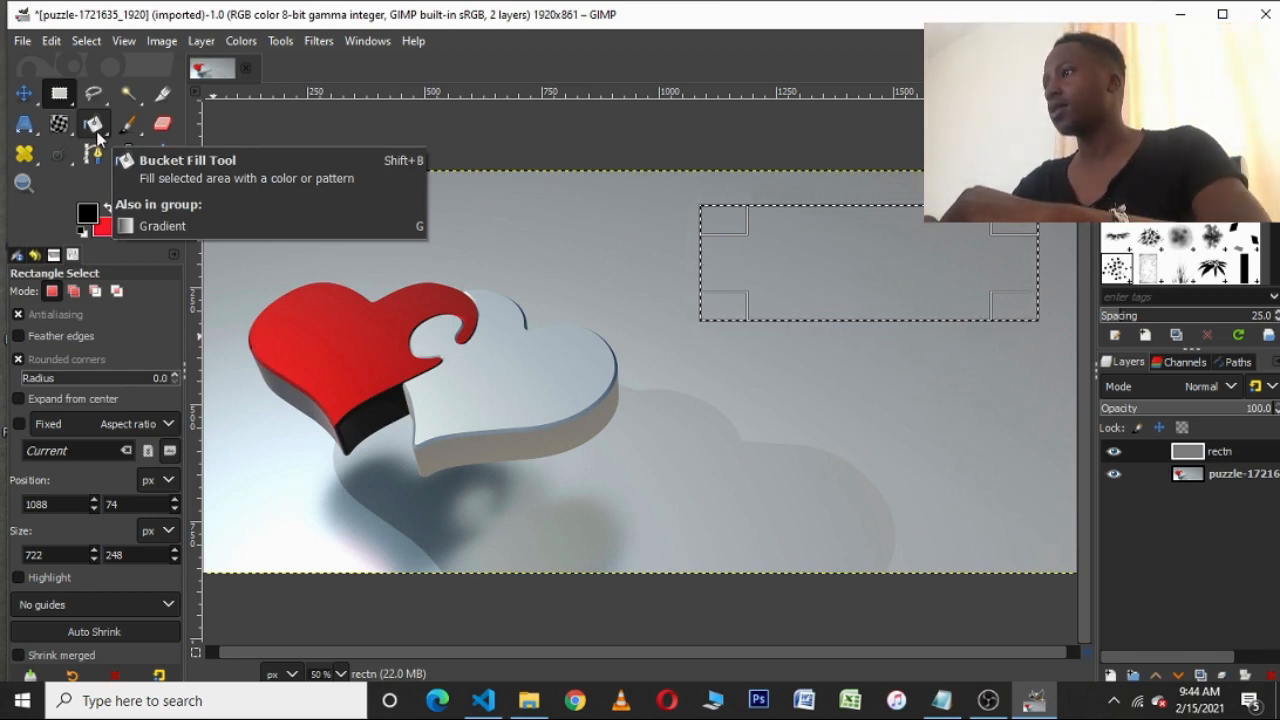
# - Fill the rectangular selection with a linear black-to-red gradient running diagonally from its upper left to its lower right corner
pyautogui.press('shift')
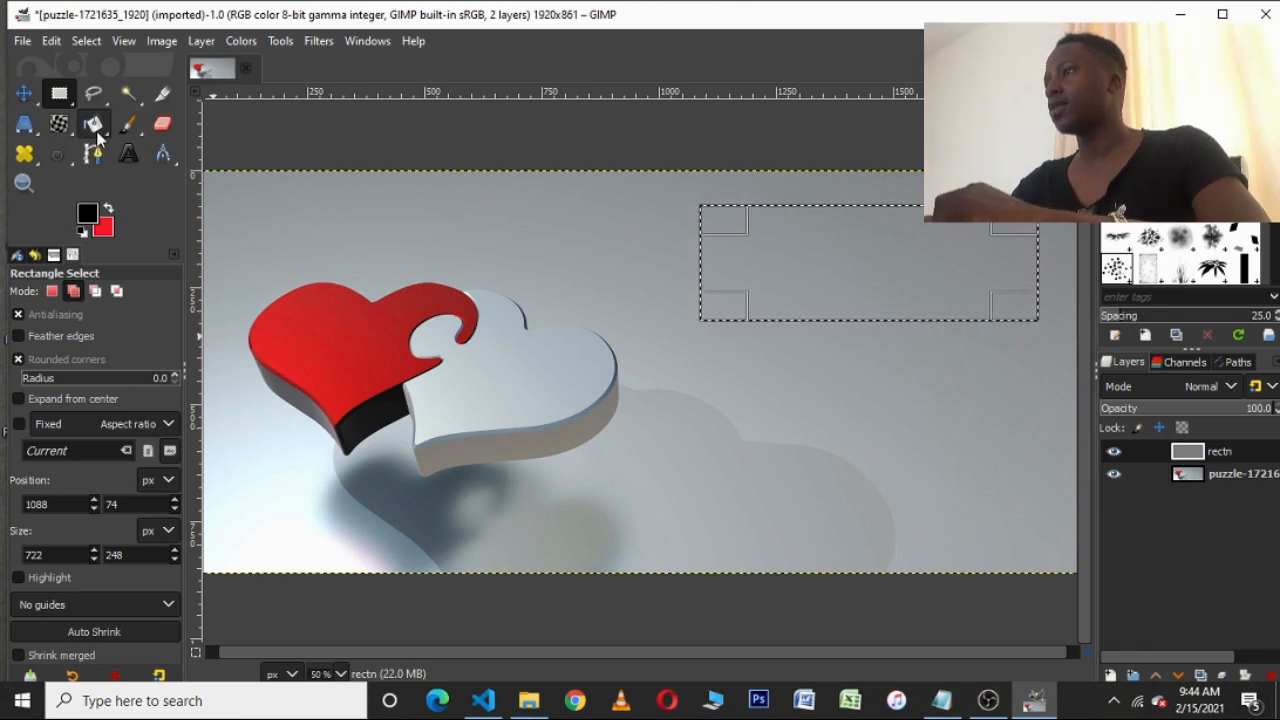
pyautogui.hotkey('shift', 'g')
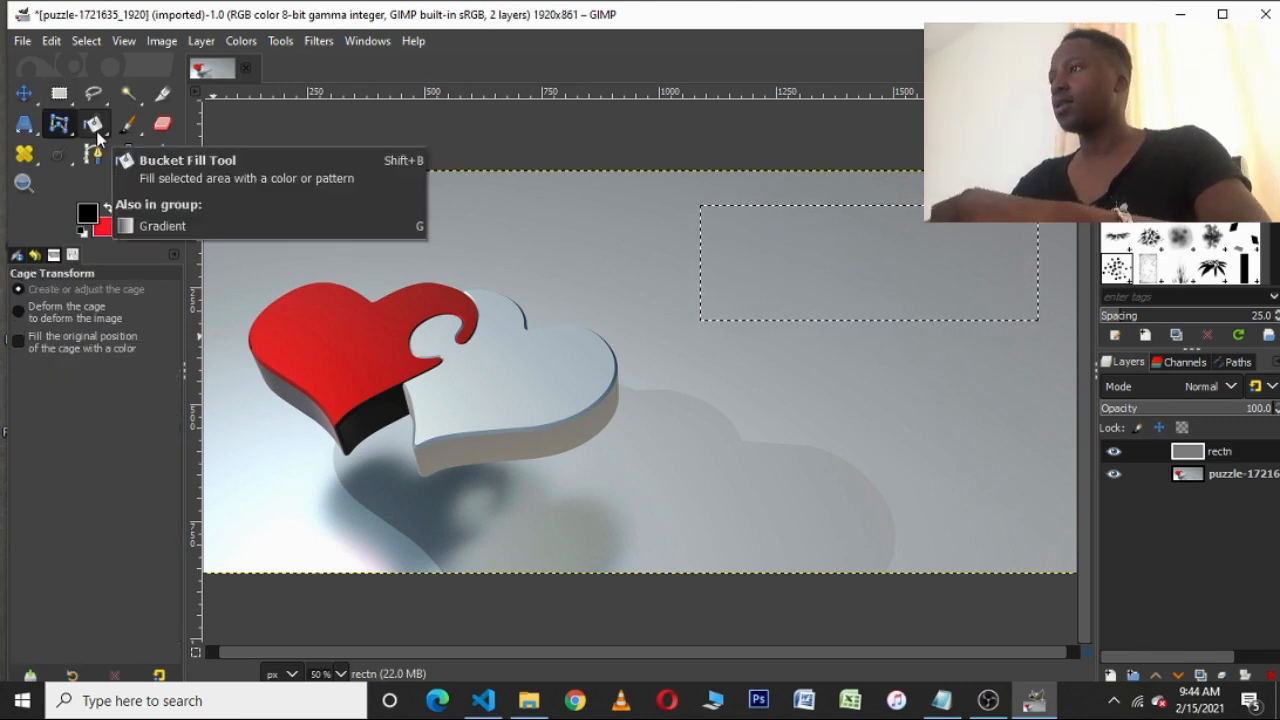
pyautogui.press('g')
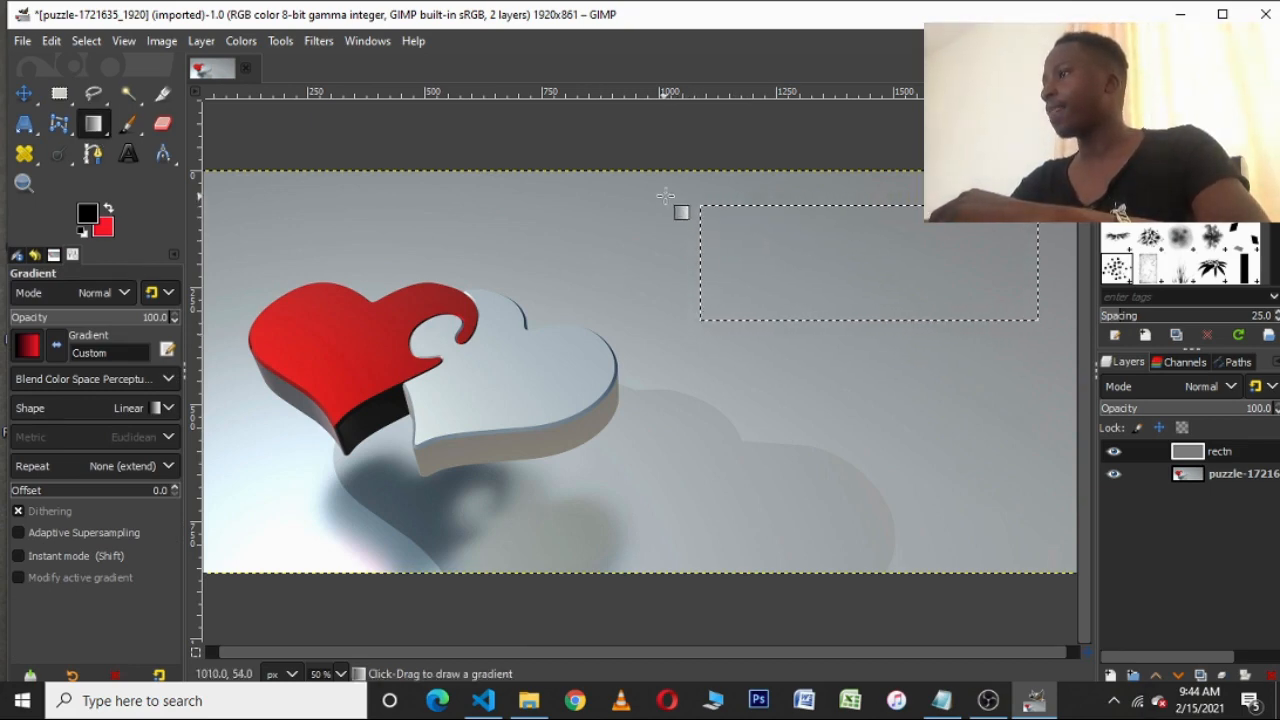
pyautogui.moveTo(664, 196); pyautogui.dragTo(843, 290)
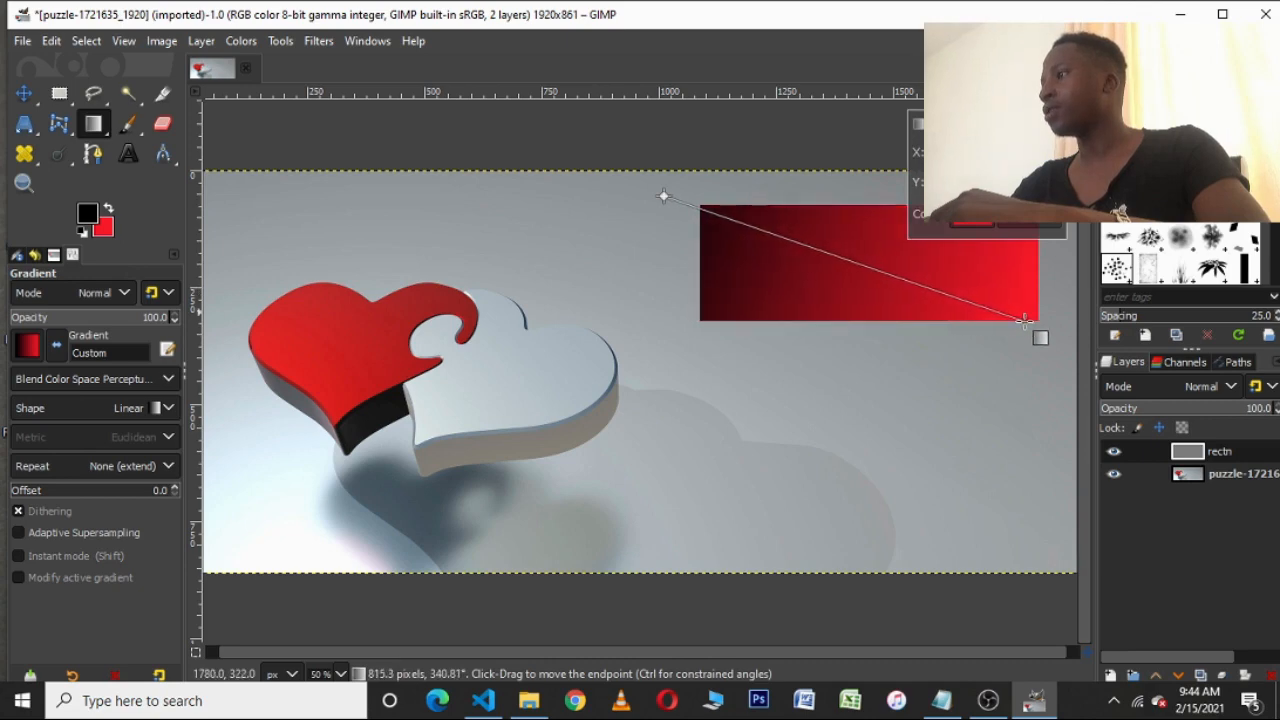
pyautogui.moveTo(1027, 321); pyautogui.dragTo(1044, 324)
pyautogui.press('Return')
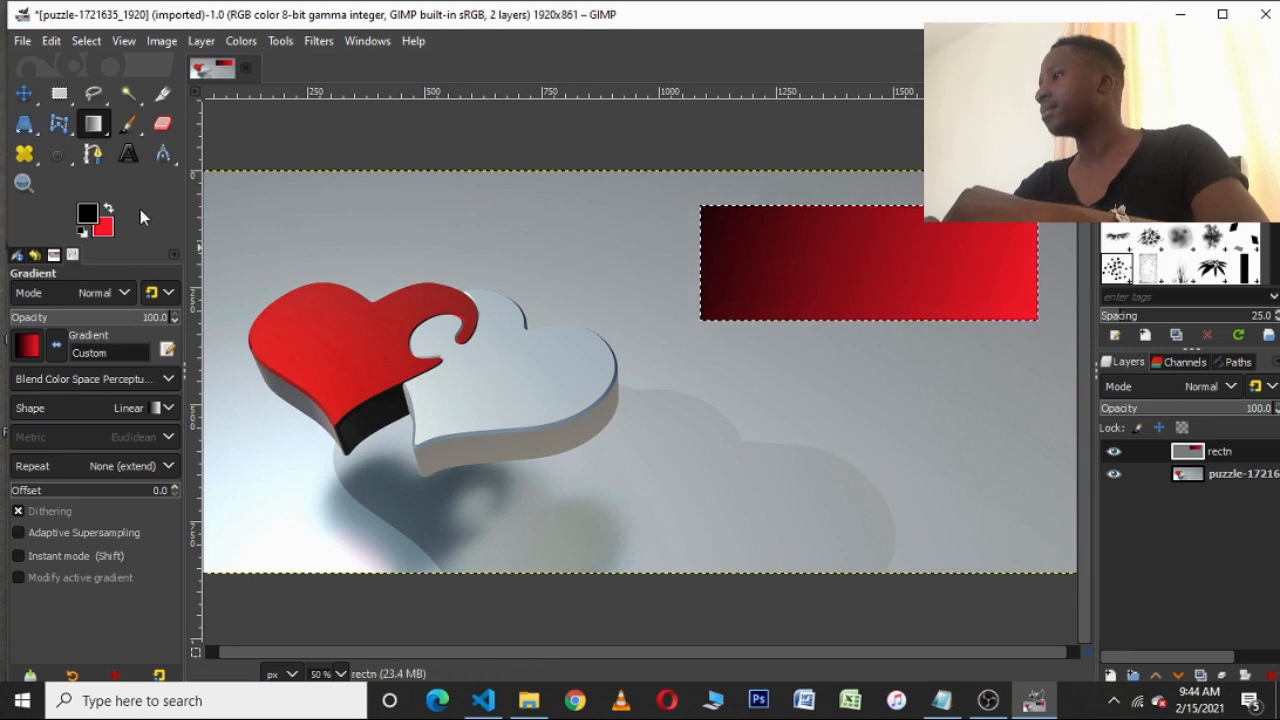
# - Add another transparent 1920 × 861 px layer above rectn and set its blend mode to Darken only
pyautogui.click(1113, 677)
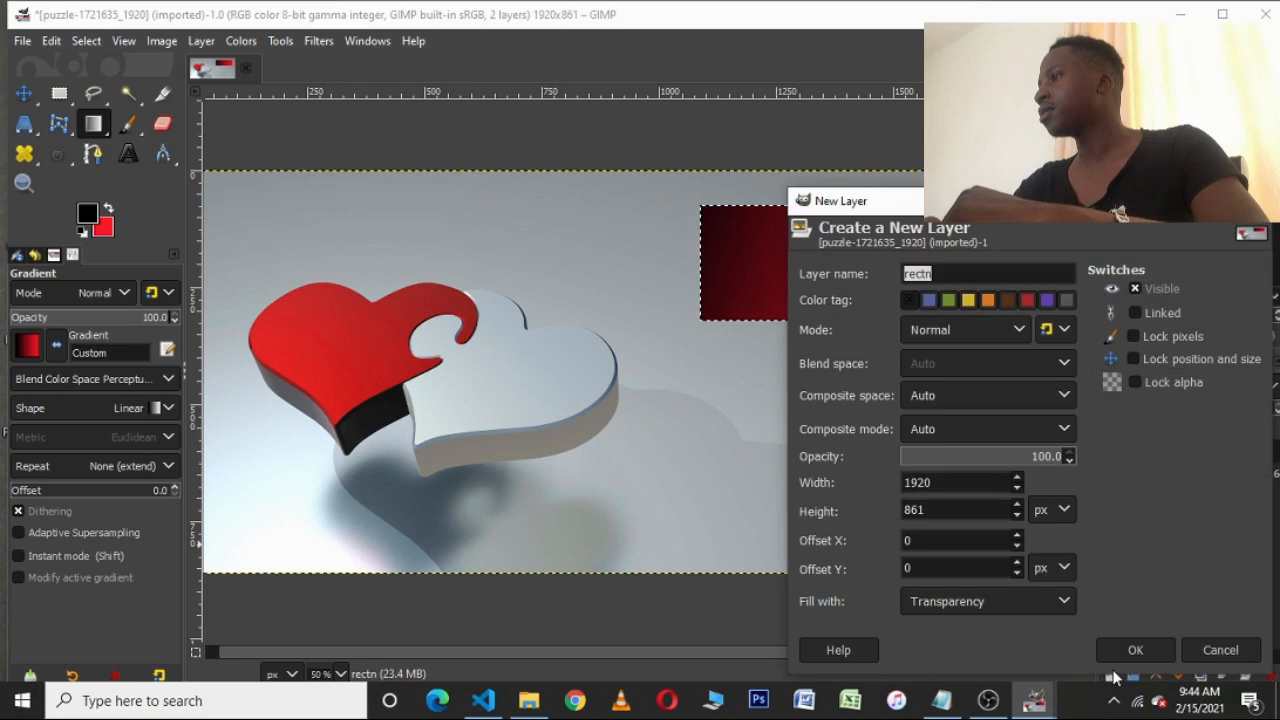
pyautogui.click(1160, 652)
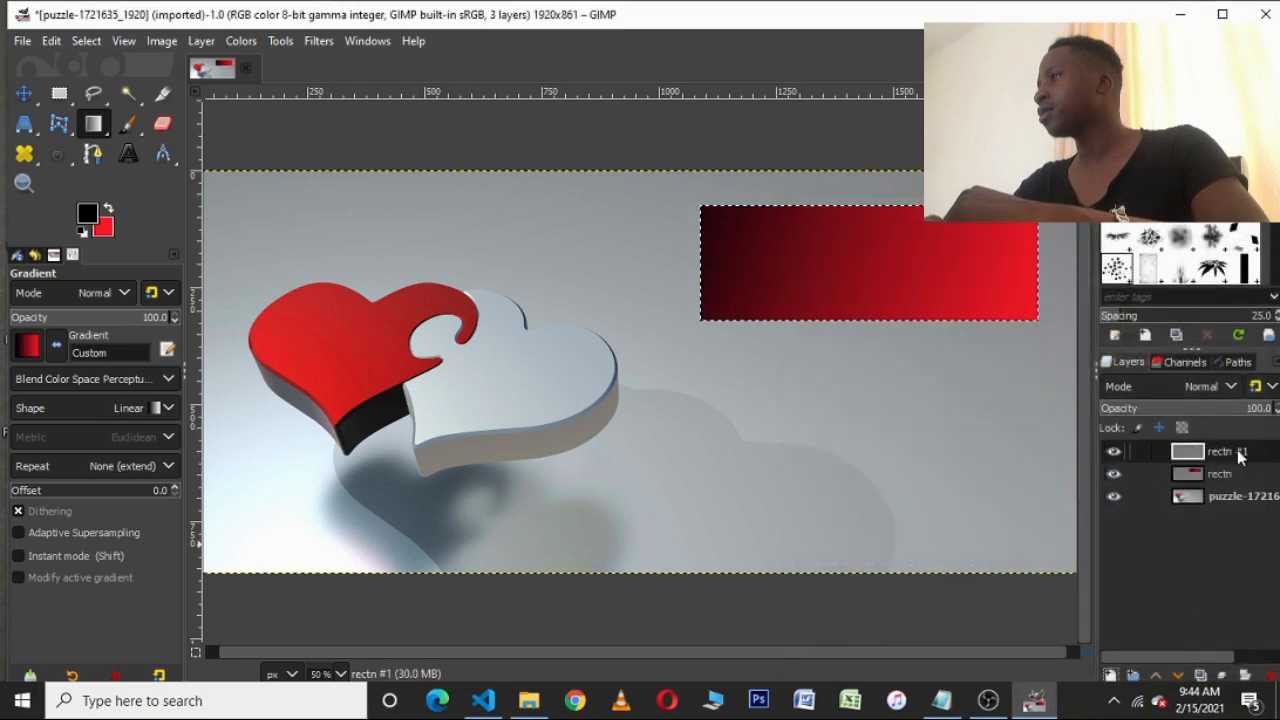
pyautogui.click(1228, 387)
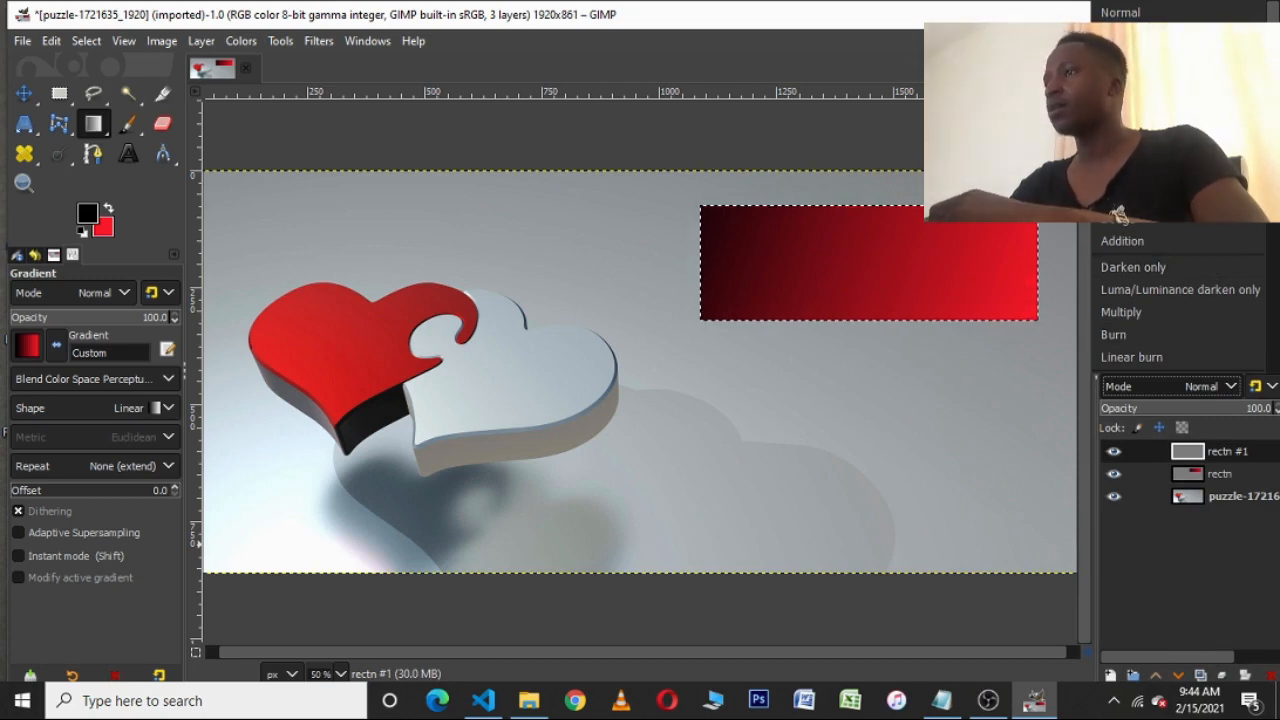
pyautogui.scroll(-4, 1118, 213)
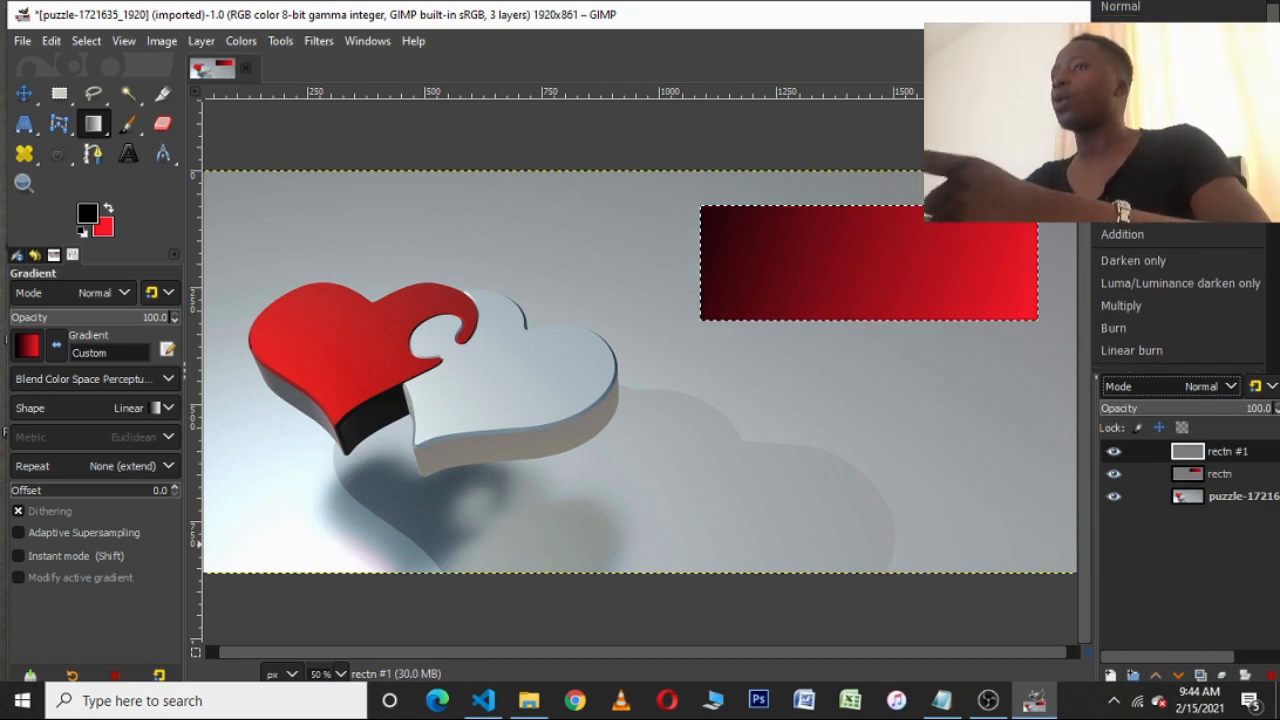
pyautogui.scroll(-8, 1118, 213)
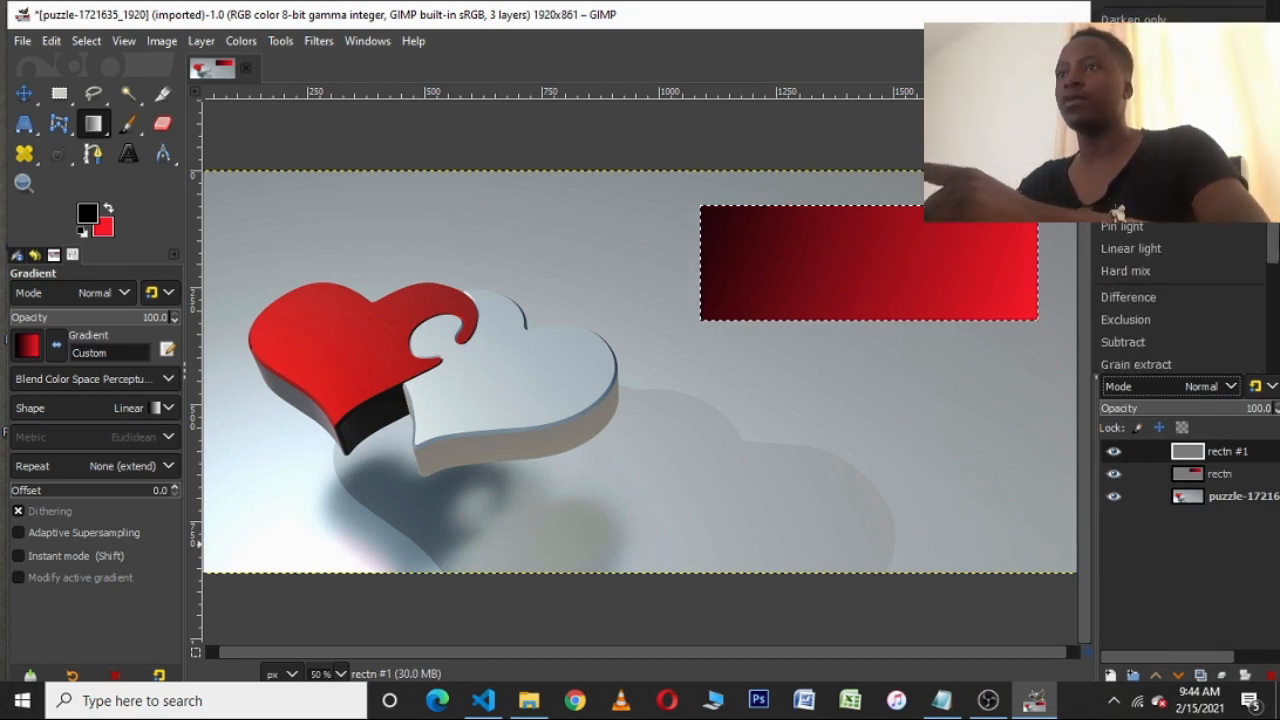
pyautogui.scroll(-7, 1118, 213)
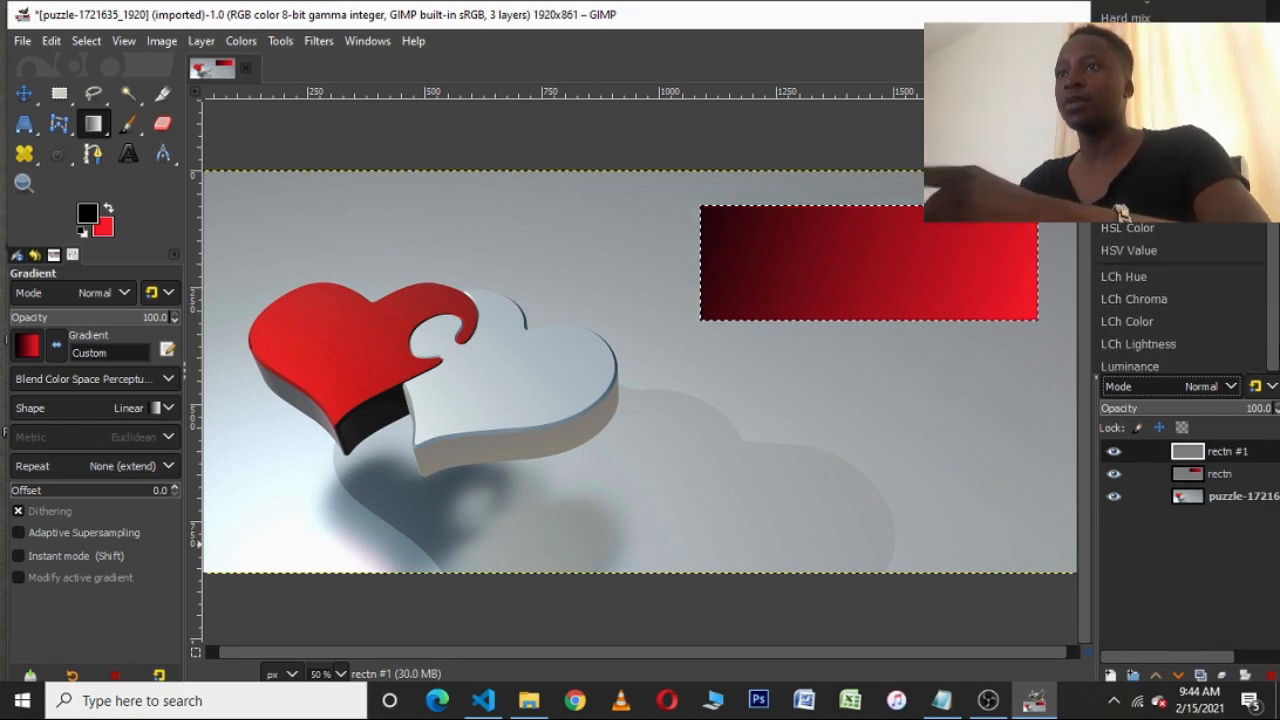
pyautogui.scroll(7, 1120, 213)
pyautogui.scroll(5, 1120, 213)
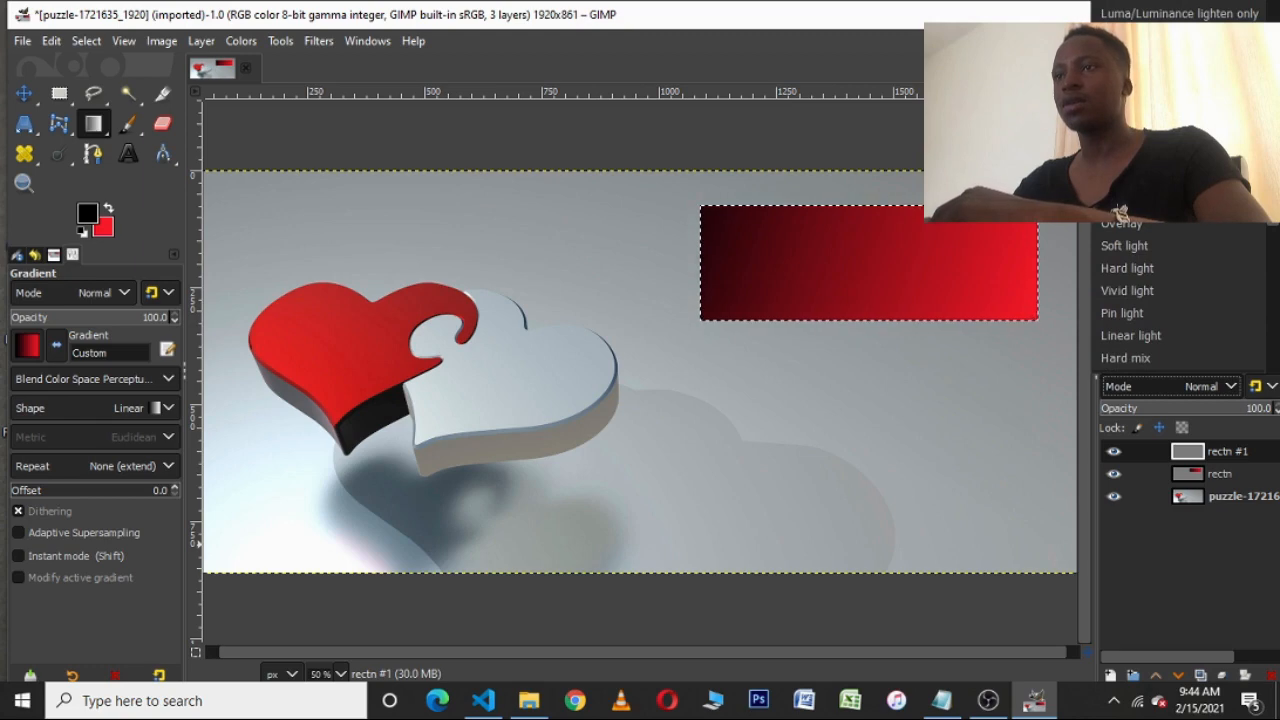
pyautogui.click(1120, 213)
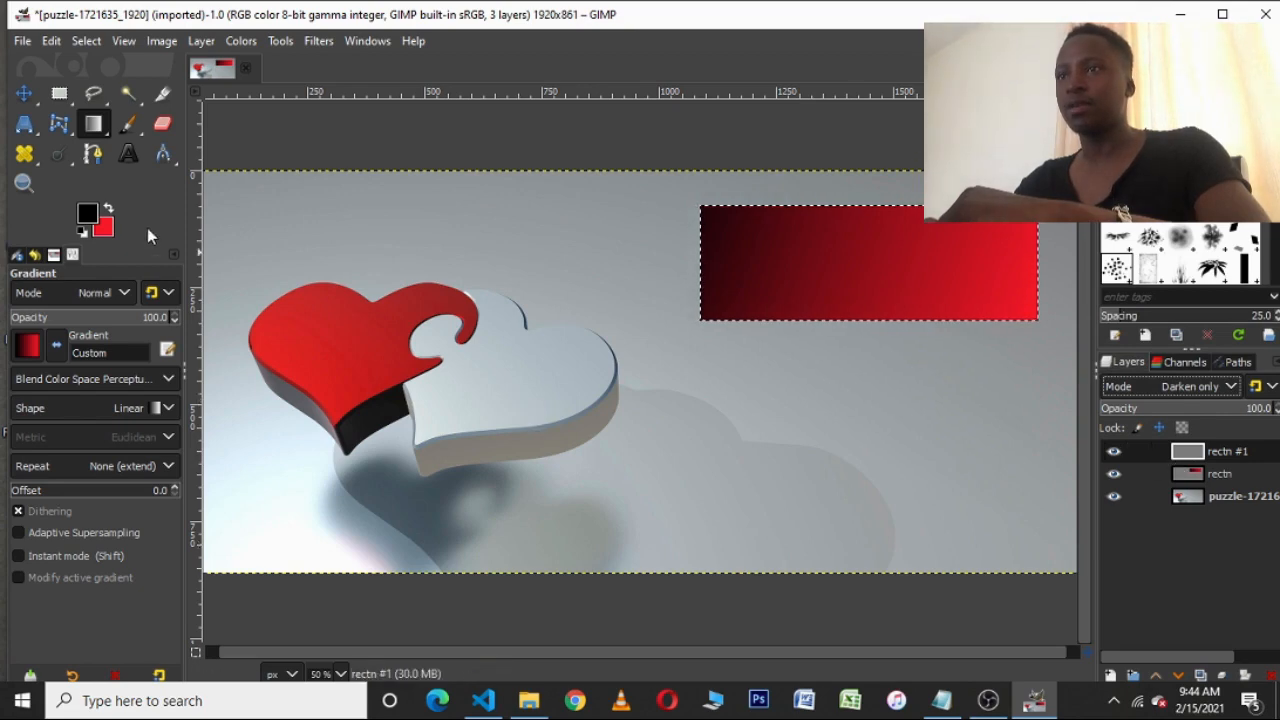
# - Set the background color to white ffffff and keep black as the foreground color
pyautogui.click(109, 208)
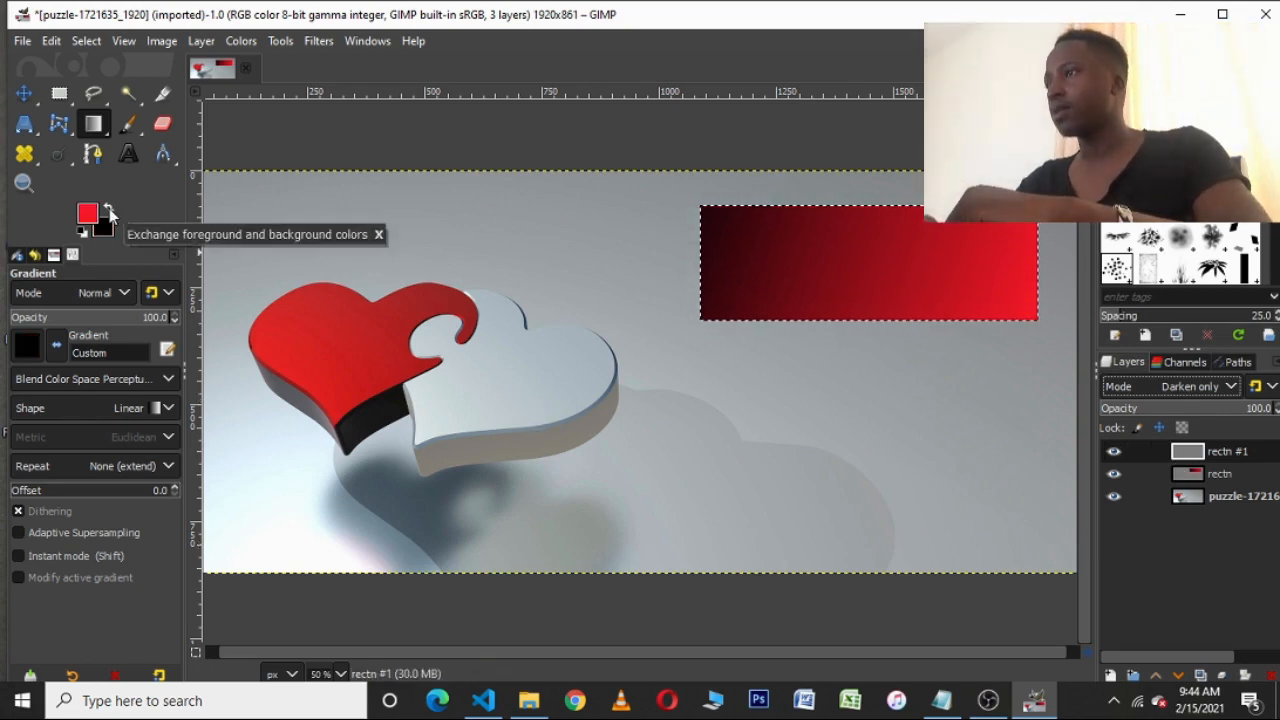
pyautogui.click(89, 213)
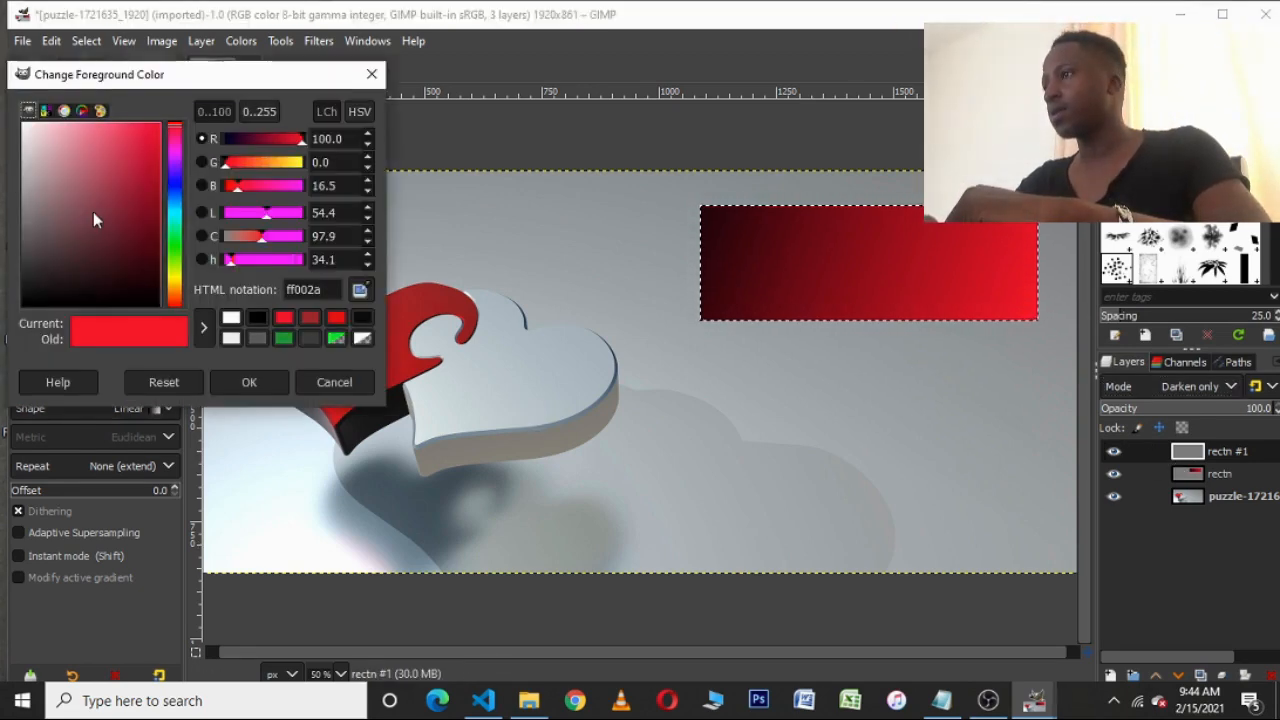
pyautogui.click(231, 320)
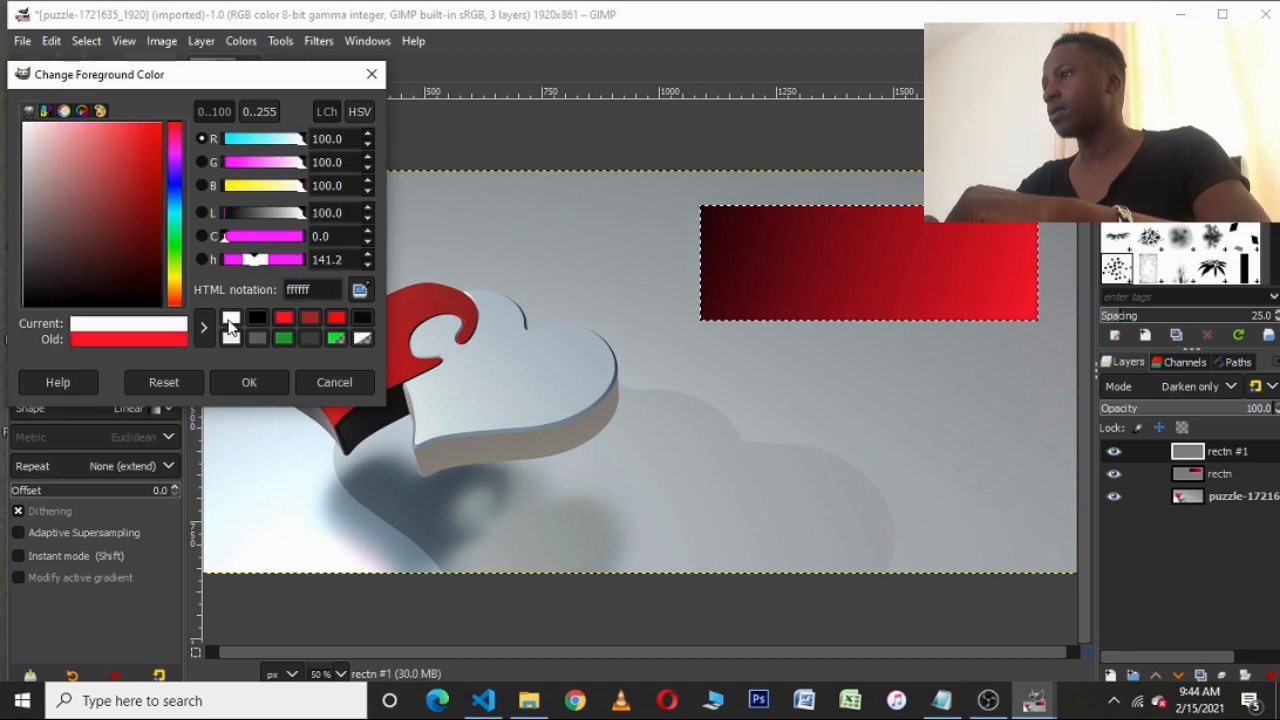
pyautogui.click(250, 382)
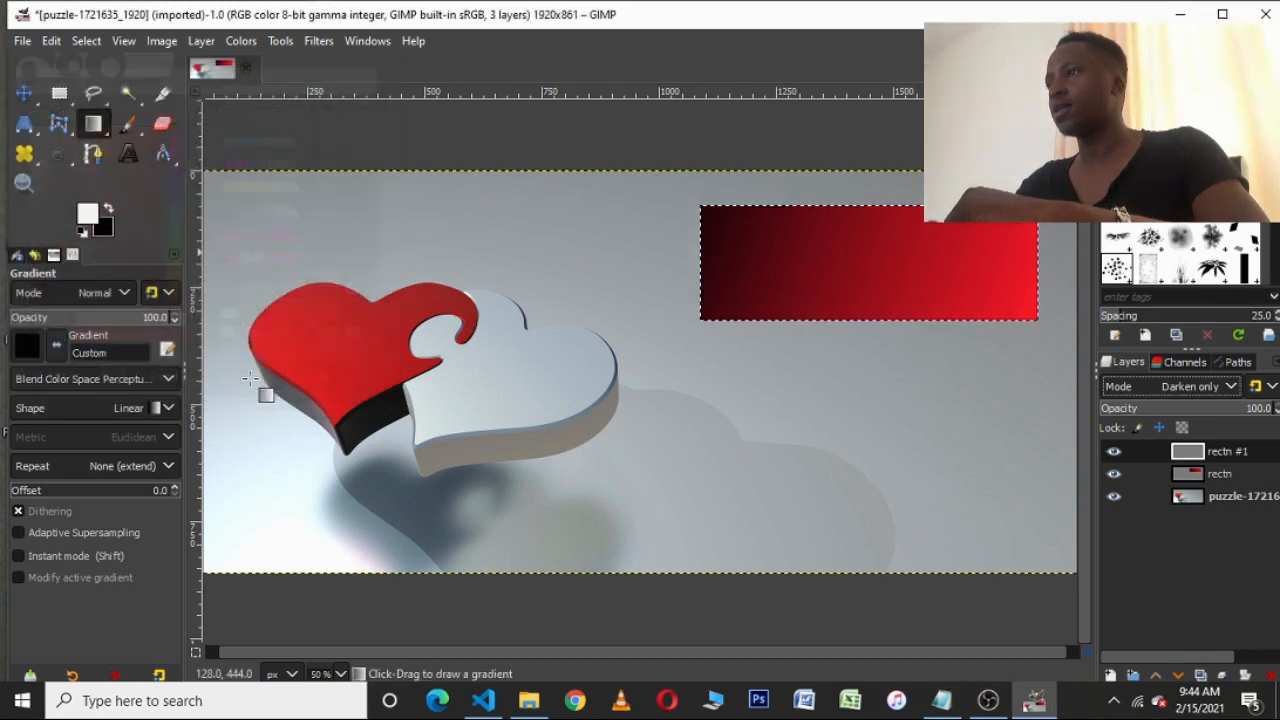
pyautogui.click(111, 213)
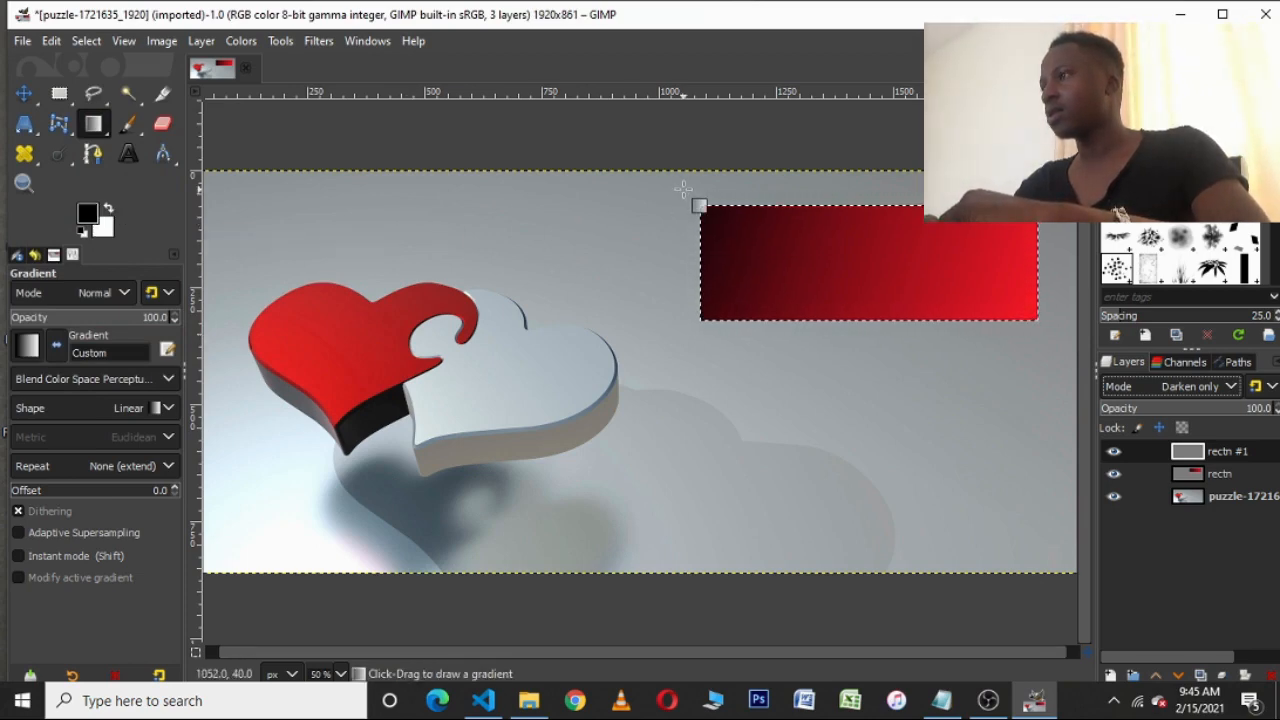
# - Fill the rectangular selection on the new layer with a black-to-white linear gradient running diagonally from its upper left to its lower right corner
pyautogui.moveTo(683, 190); pyautogui.dragTo(1090, 335)
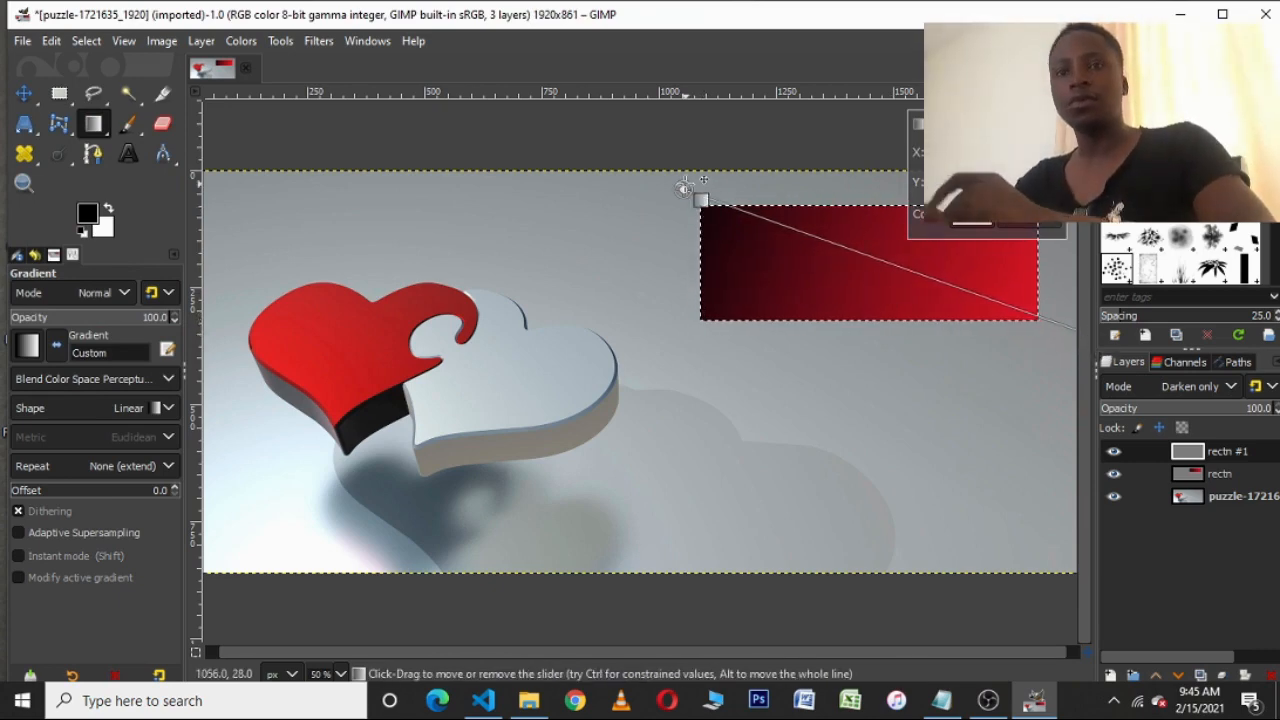
pyautogui.moveTo(684, 190); pyautogui.dragTo(627, 192)
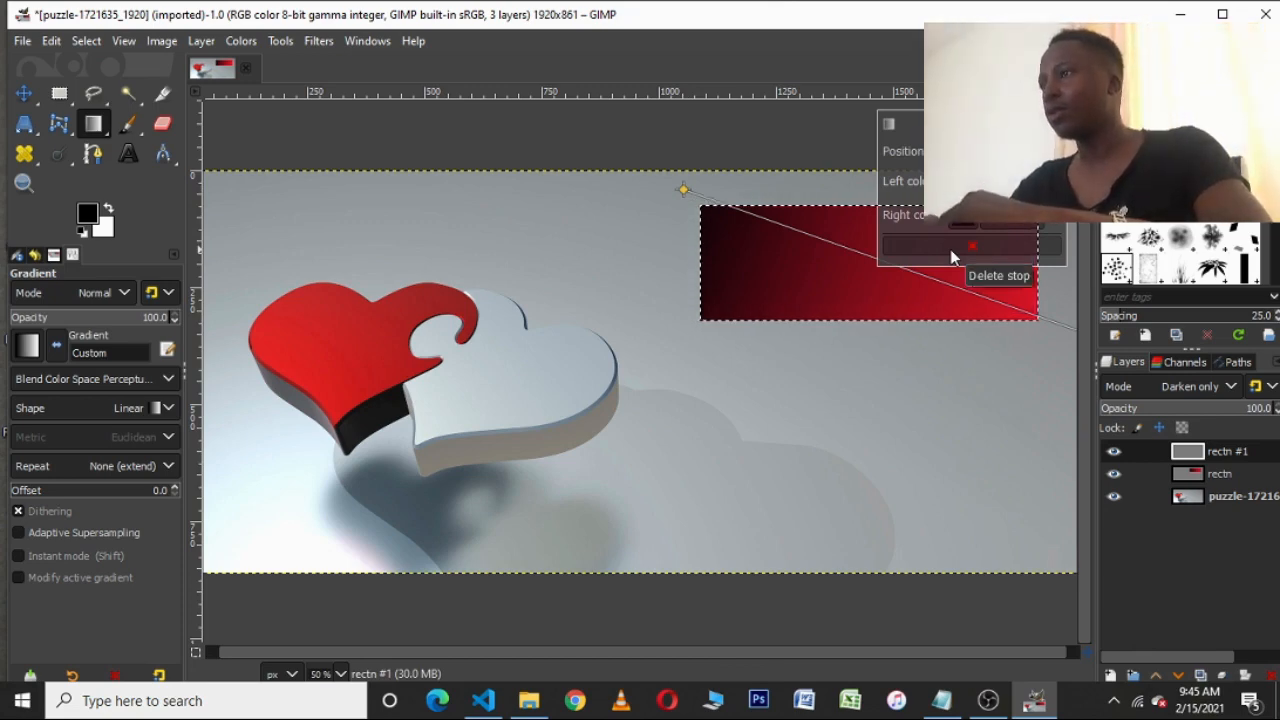
pyautogui.press('Return')
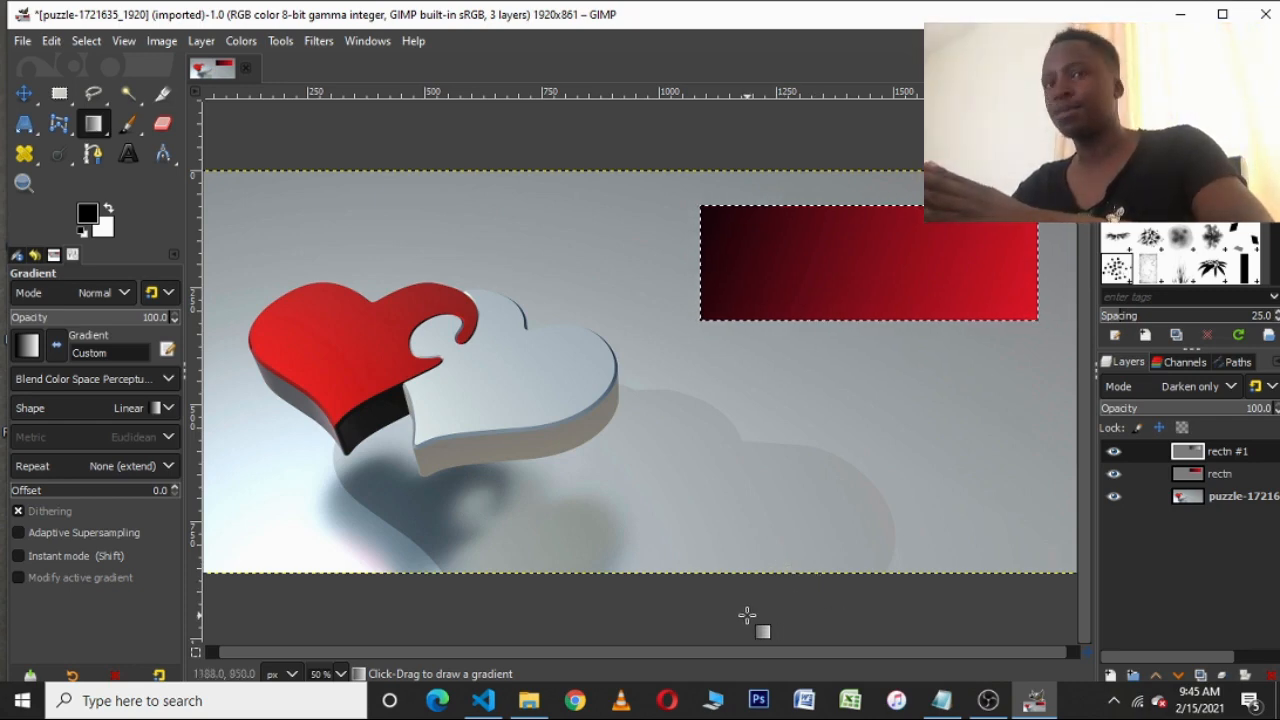
# - Examine the finished Simple_ValeWife picture in the ed subfolder as a design reference, and return to GIMP
pyautogui.click(529, 700)
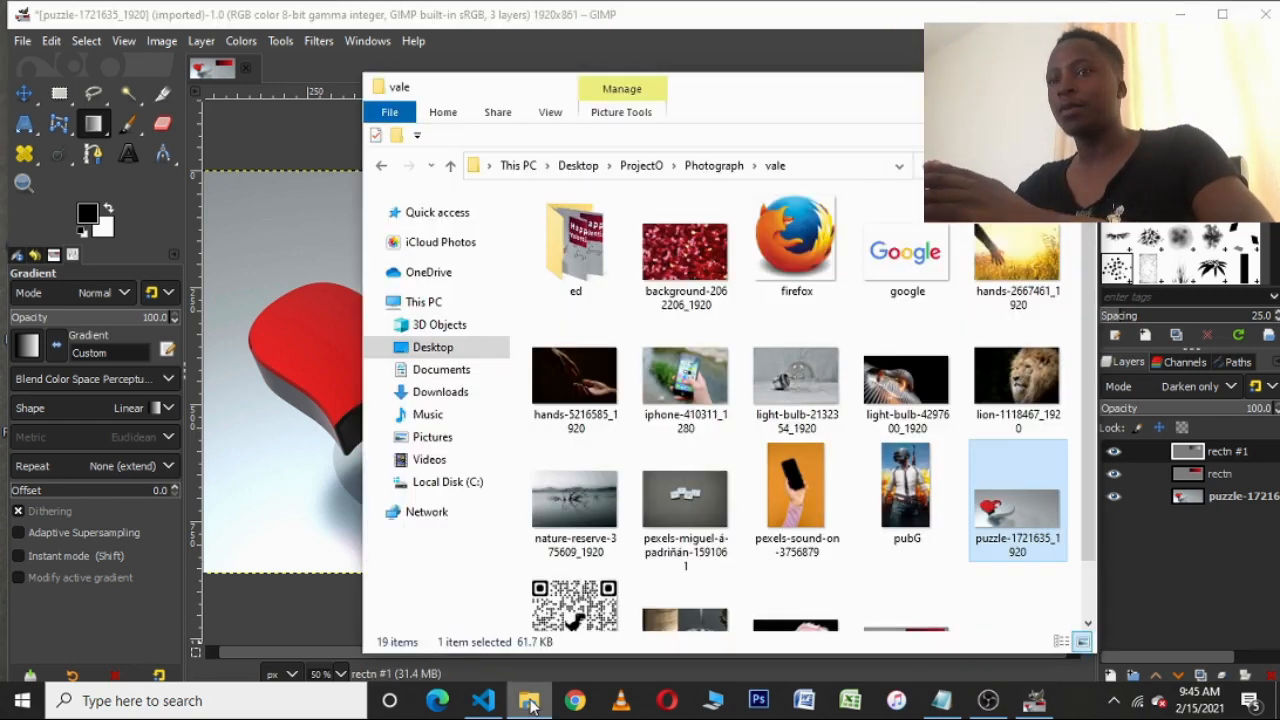
pyautogui.doubleClick(582, 212)
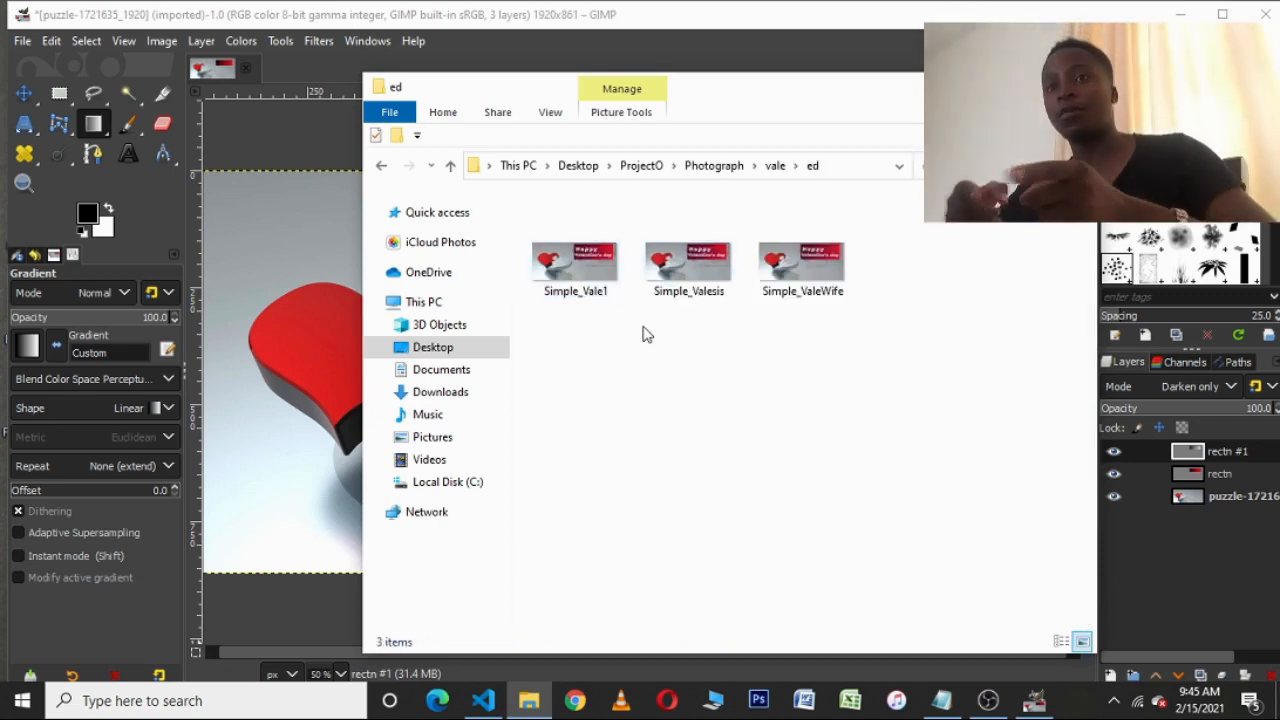
pyautogui.click(821, 263)
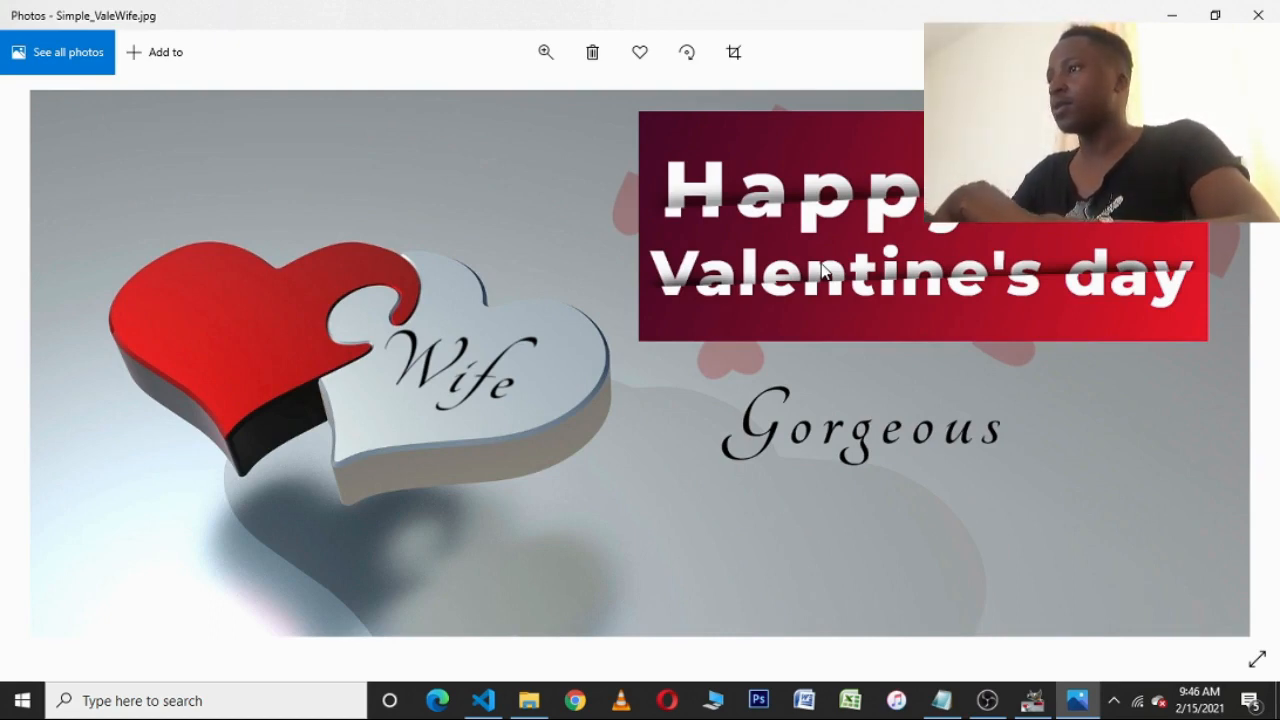
pyautogui.click(1167, 14)
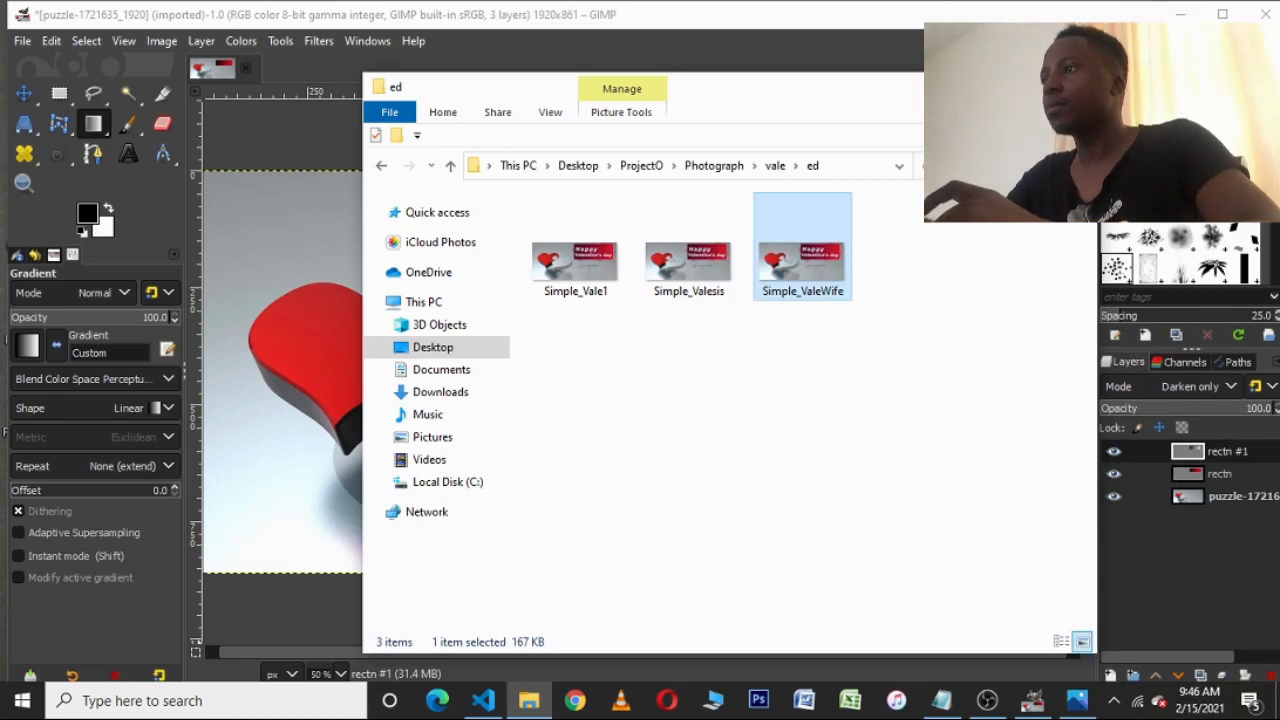
pyautogui.click(989, 87)
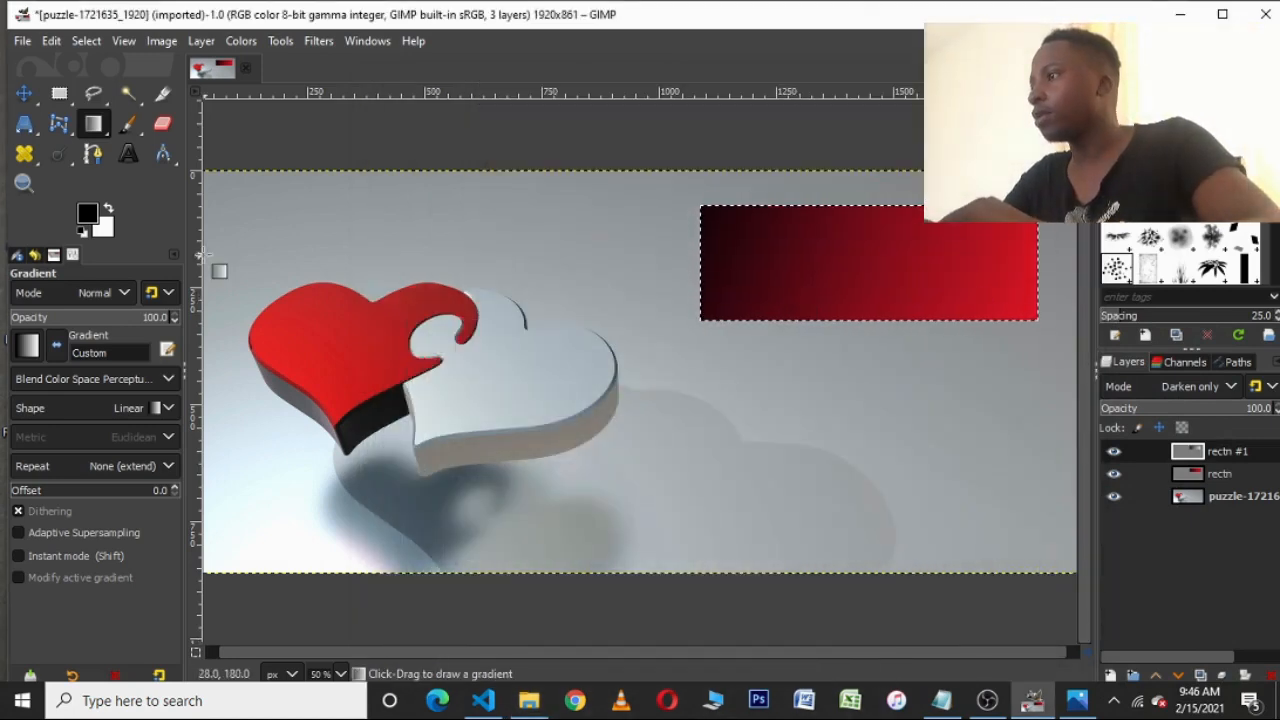
# - Add a transparent layer named happy at the top of the layer stack
pyautogui.click(1108, 676)
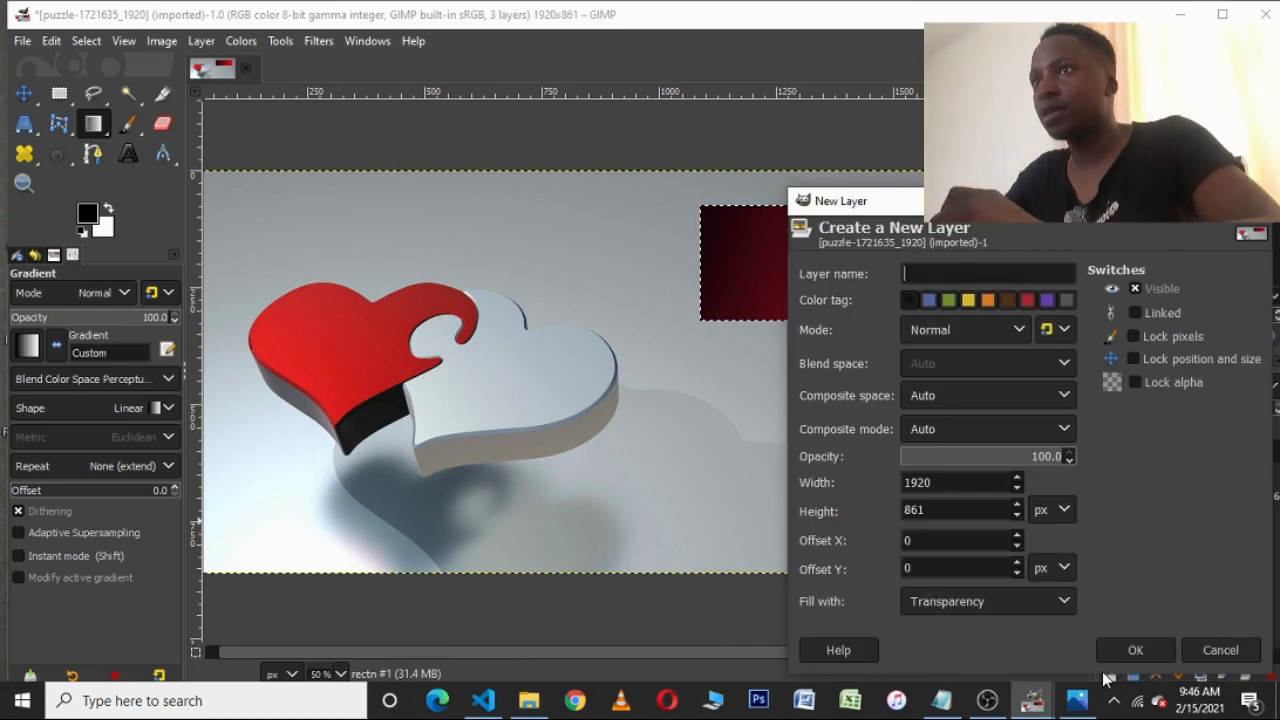
pyautogui.write('happy')
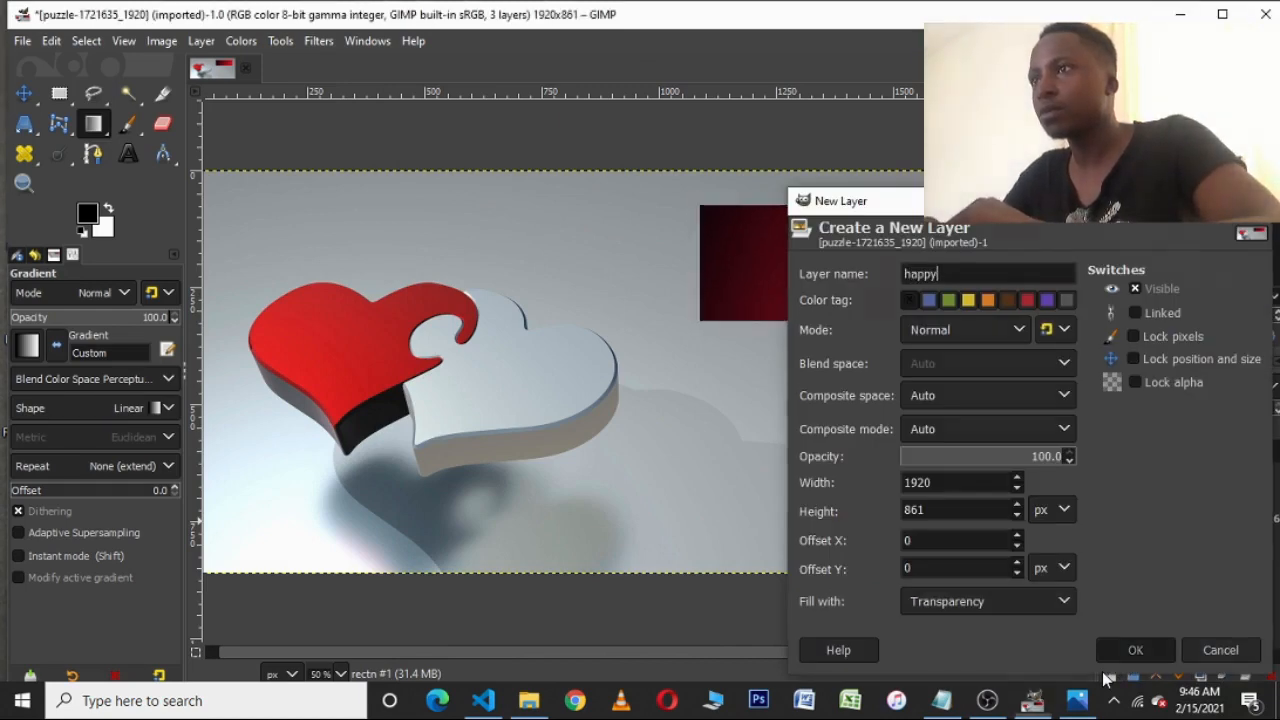
pyautogui.click(1128, 651)
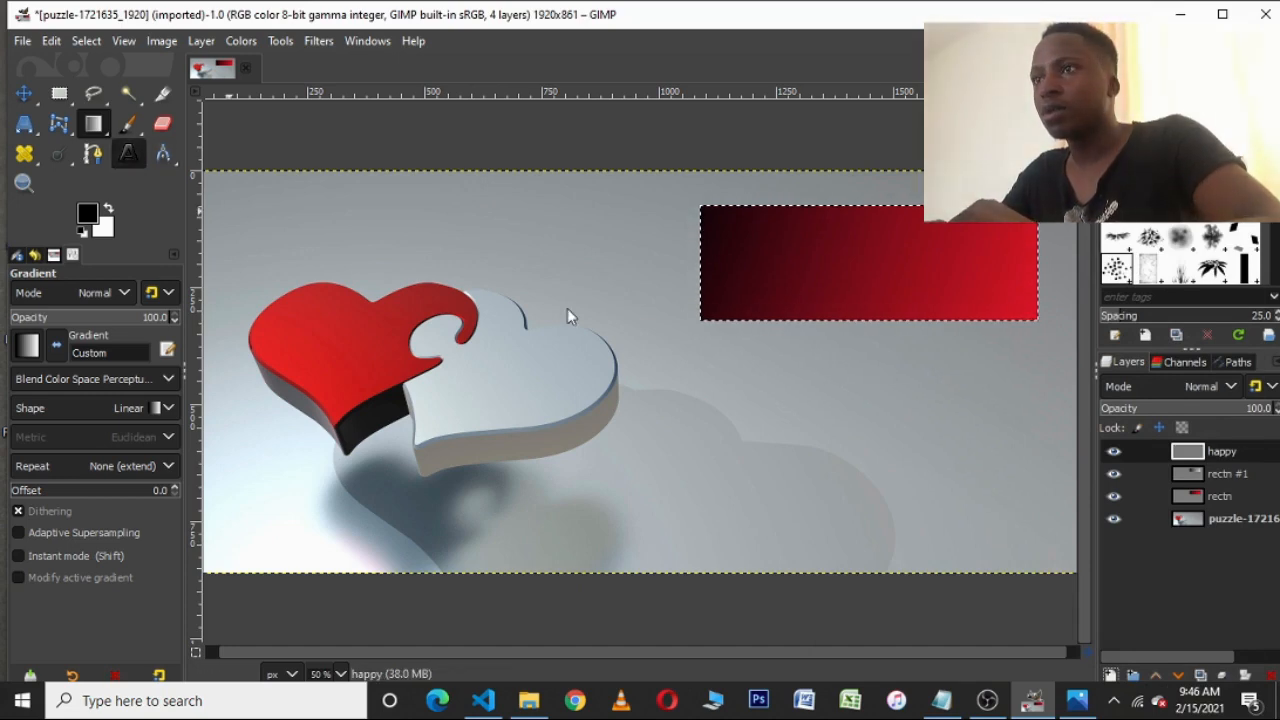
# - Draw a text box about 400 × 85 px in the upper left part of the gradient rectangle
pyautogui.scroll(3, 737, 345)
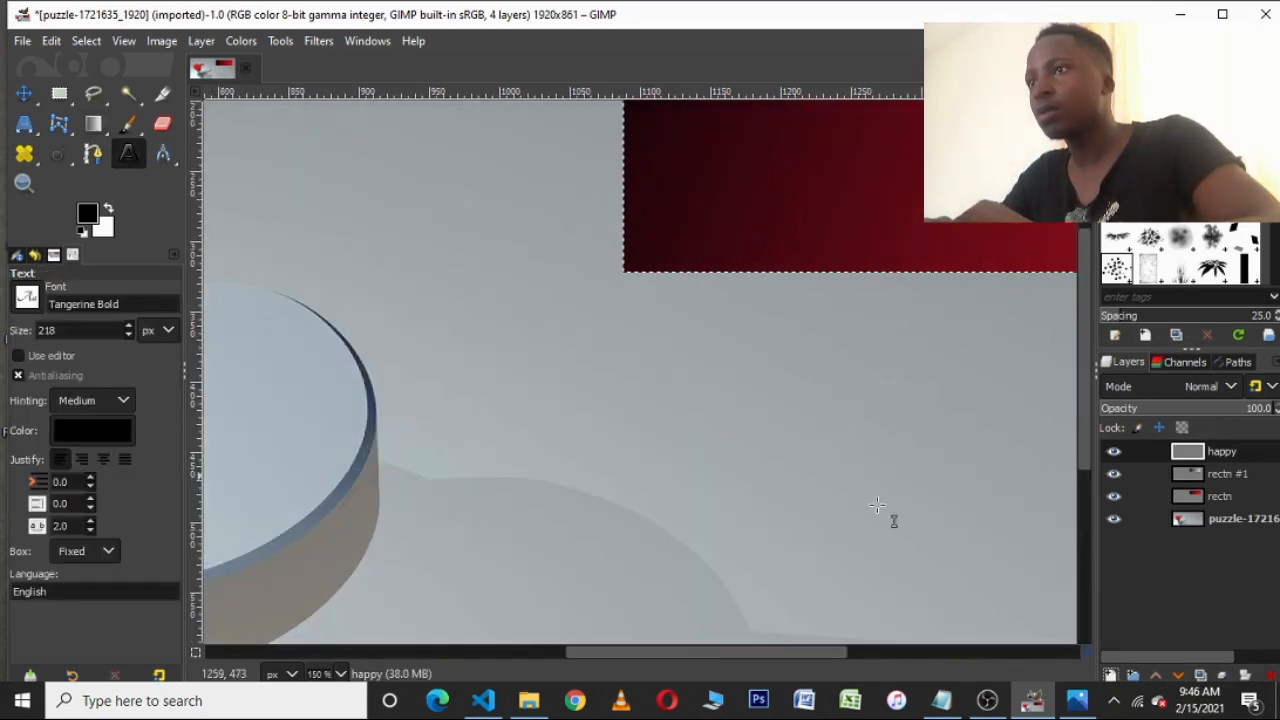
pyautogui.scroll(3, 1088, 455)
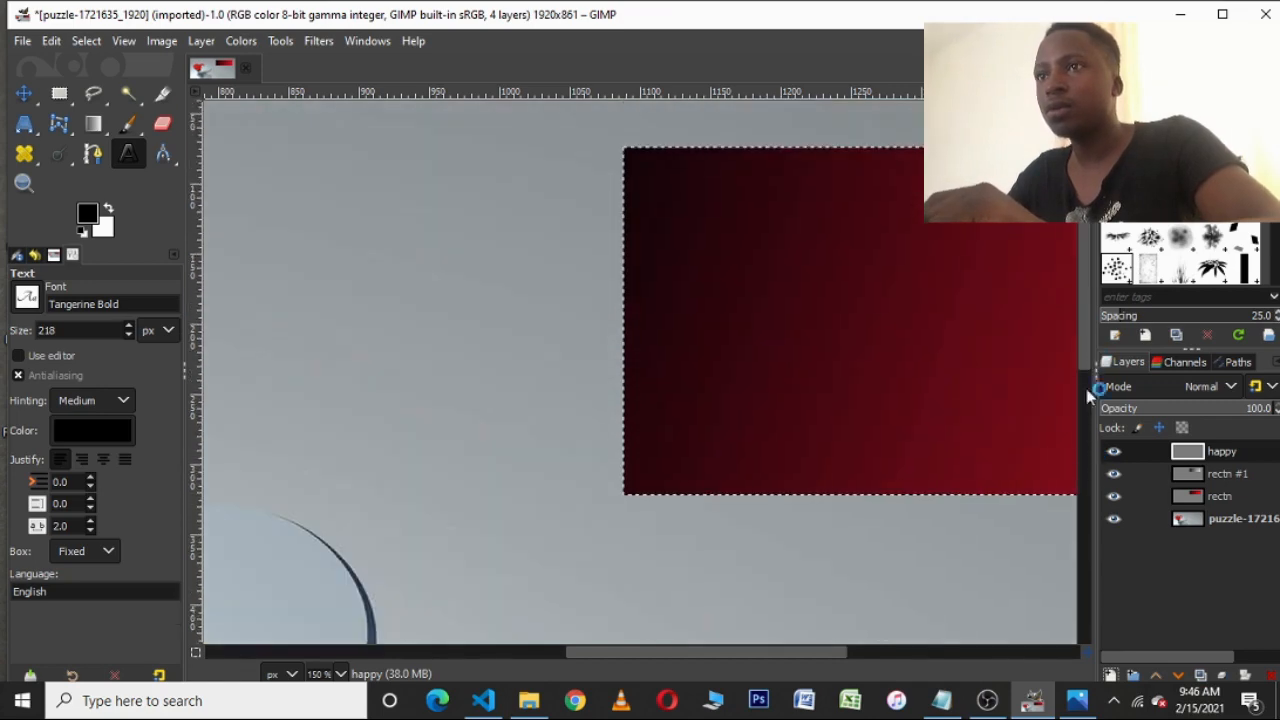
pyautogui.moveTo(728, 650); pyautogui.dragTo(849, 645)
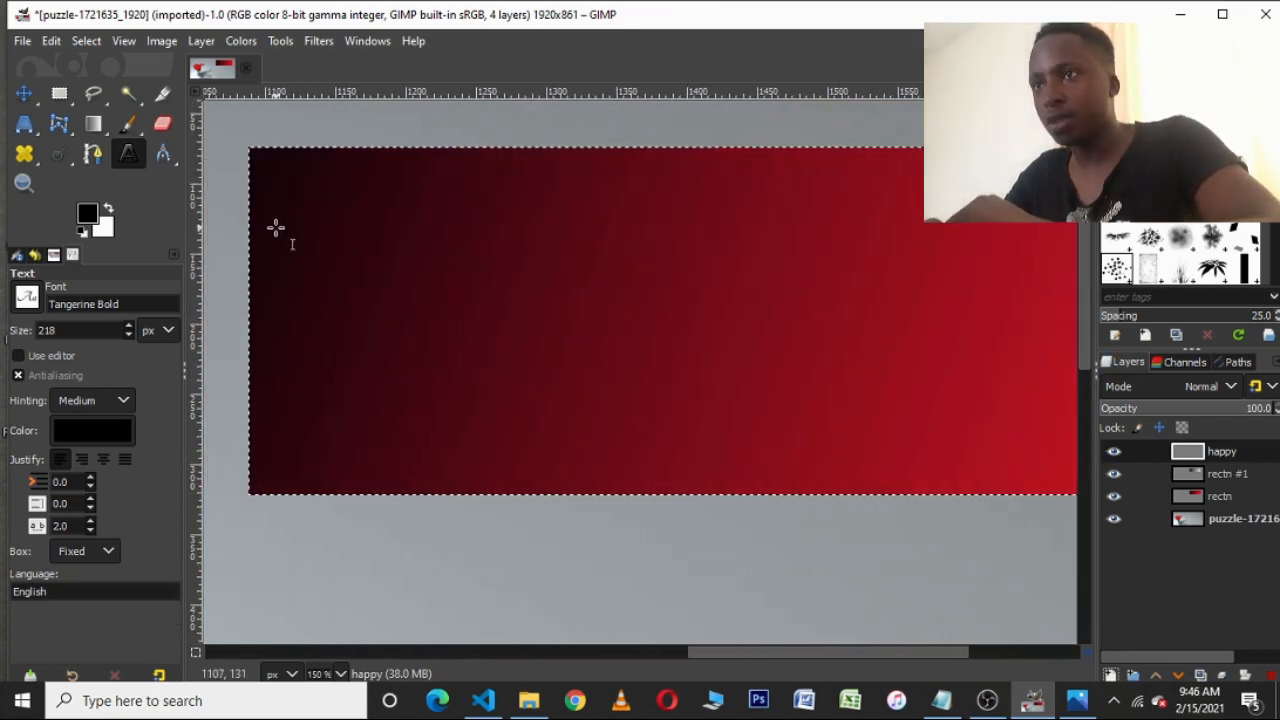
pyautogui.moveTo(282, 220); pyautogui.dragTo(849, 331)
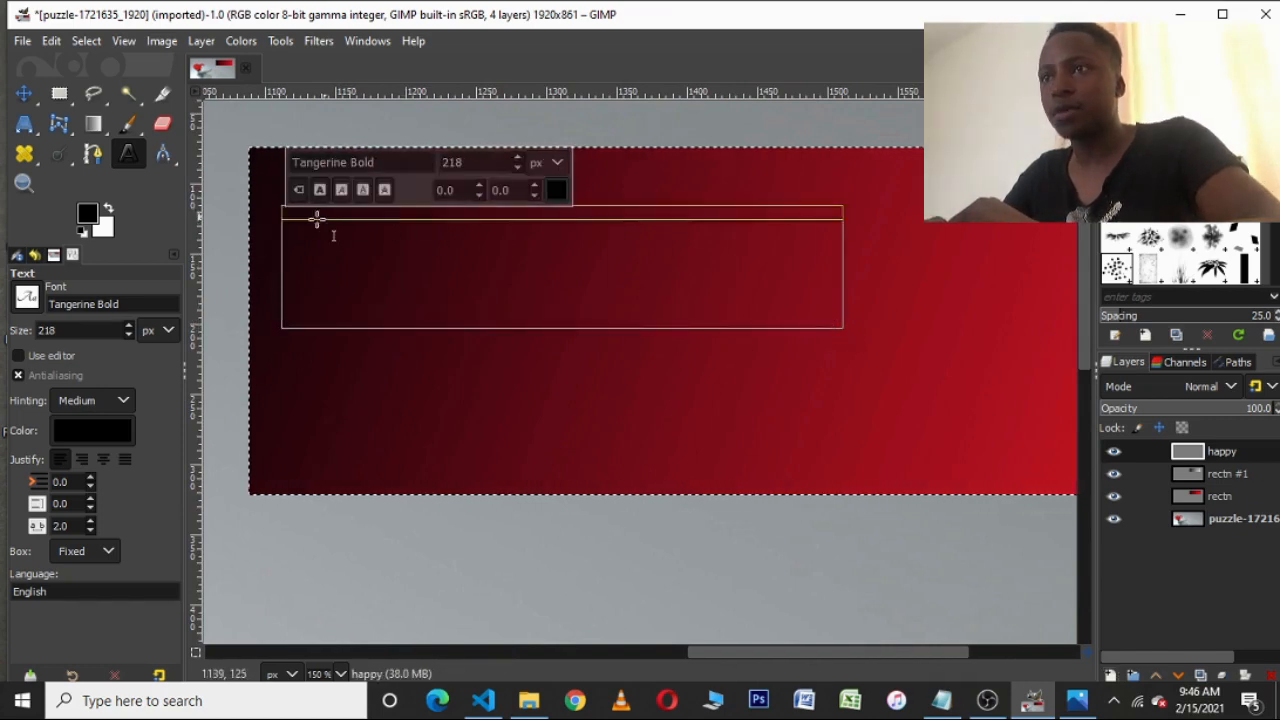
pyautogui.moveTo(282, 219); pyautogui.dragTo(270, 190)
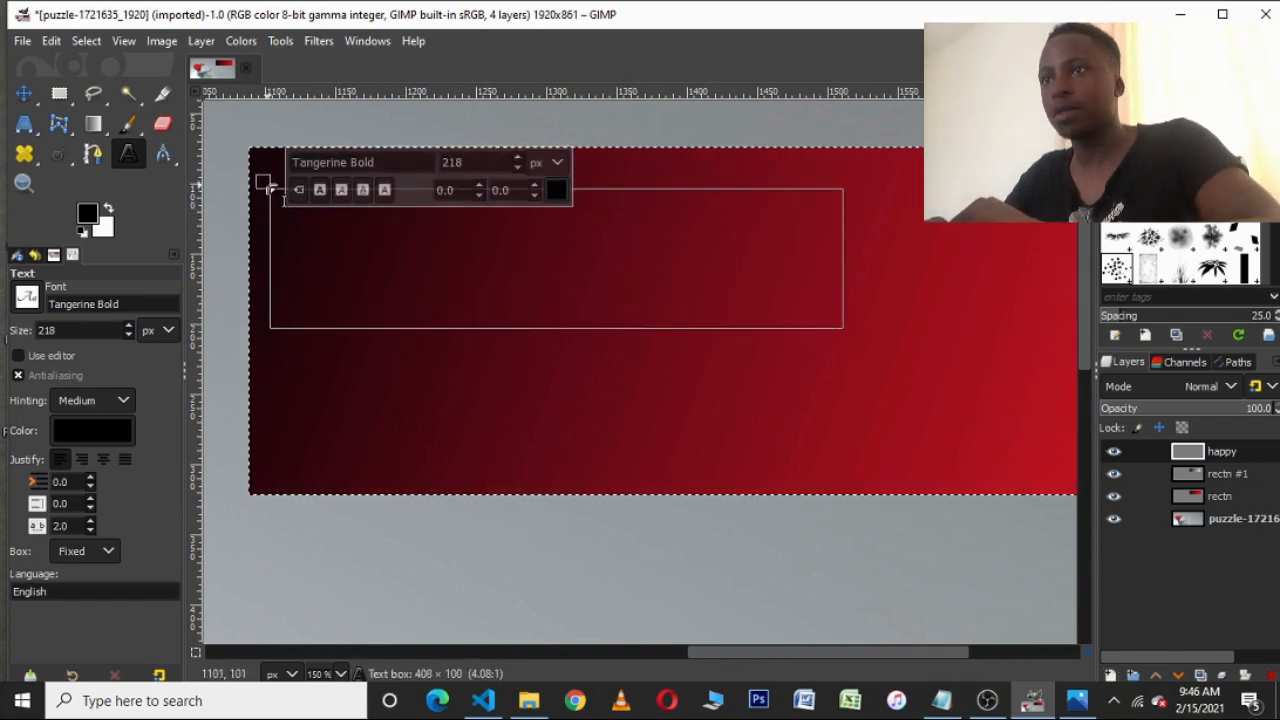
pyautogui.moveTo(268, 334); pyautogui.dragTo(270, 316)
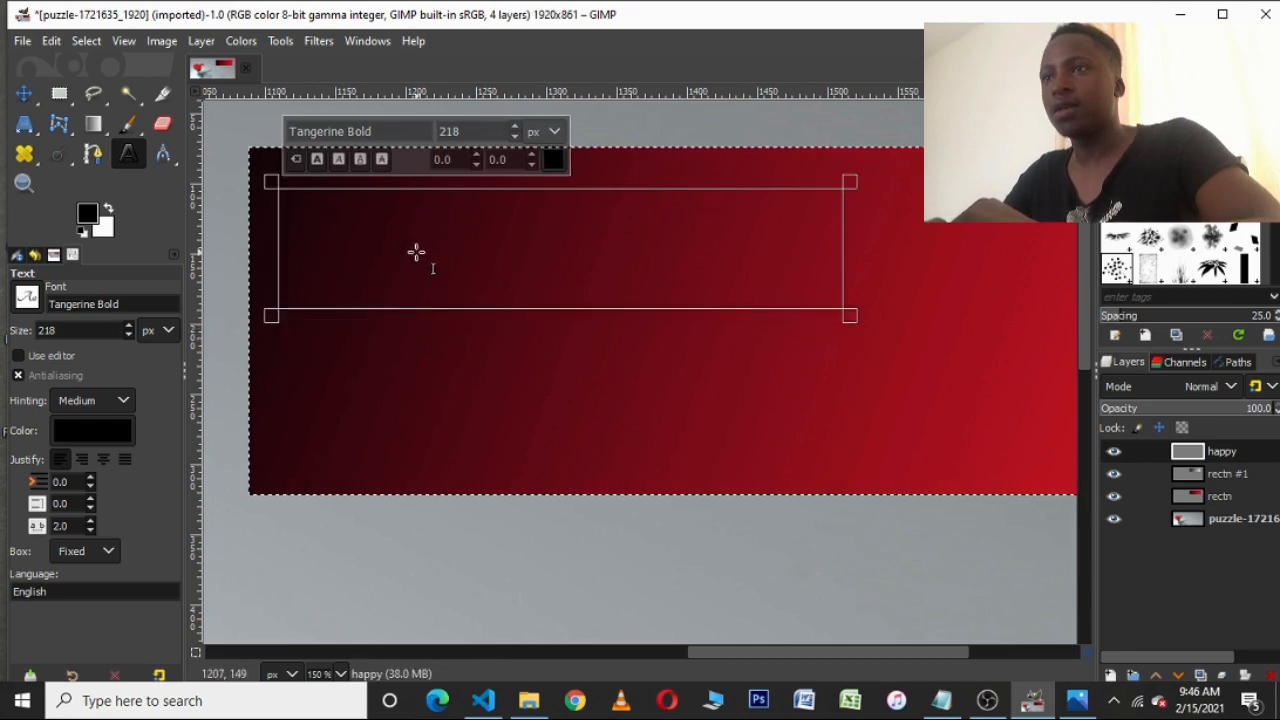
# - Set the text font to Montserrat Ultra-Bold
pyautogui.click(27, 296)
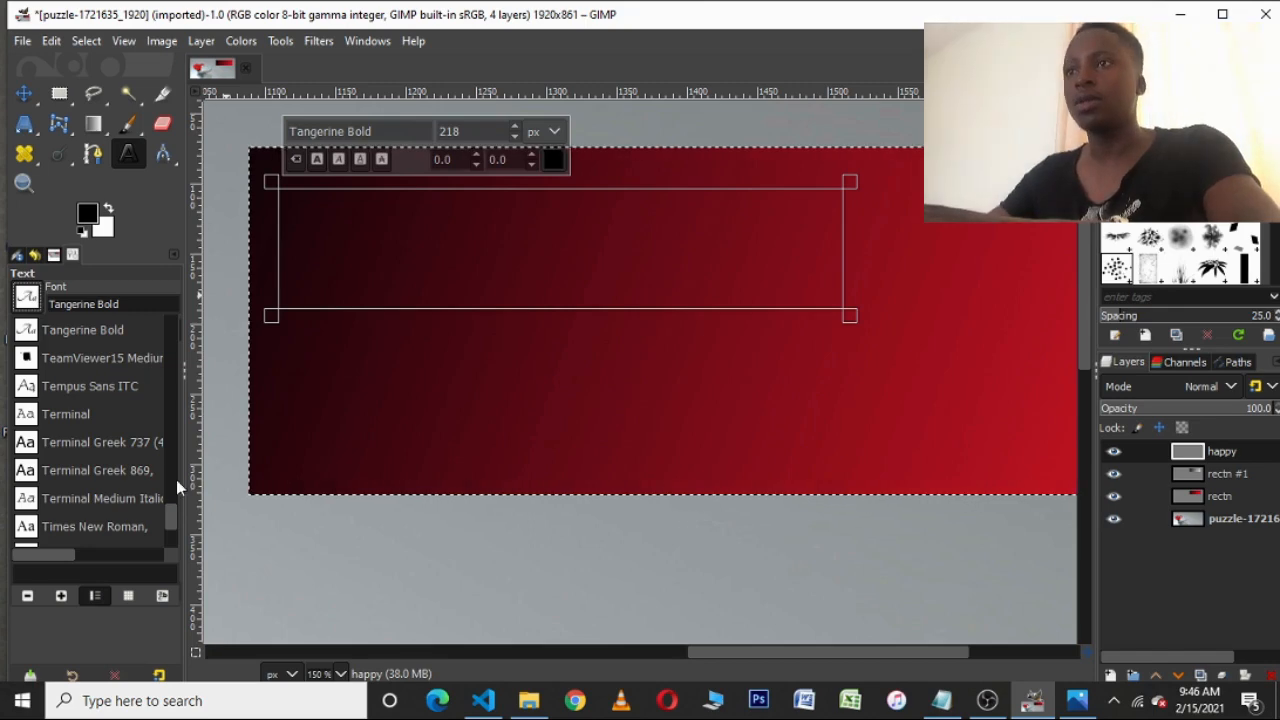
pyautogui.moveTo(174, 521); pyautogui.dragTo(174, 431)
pyautogui.scroll(10, 175, 428)
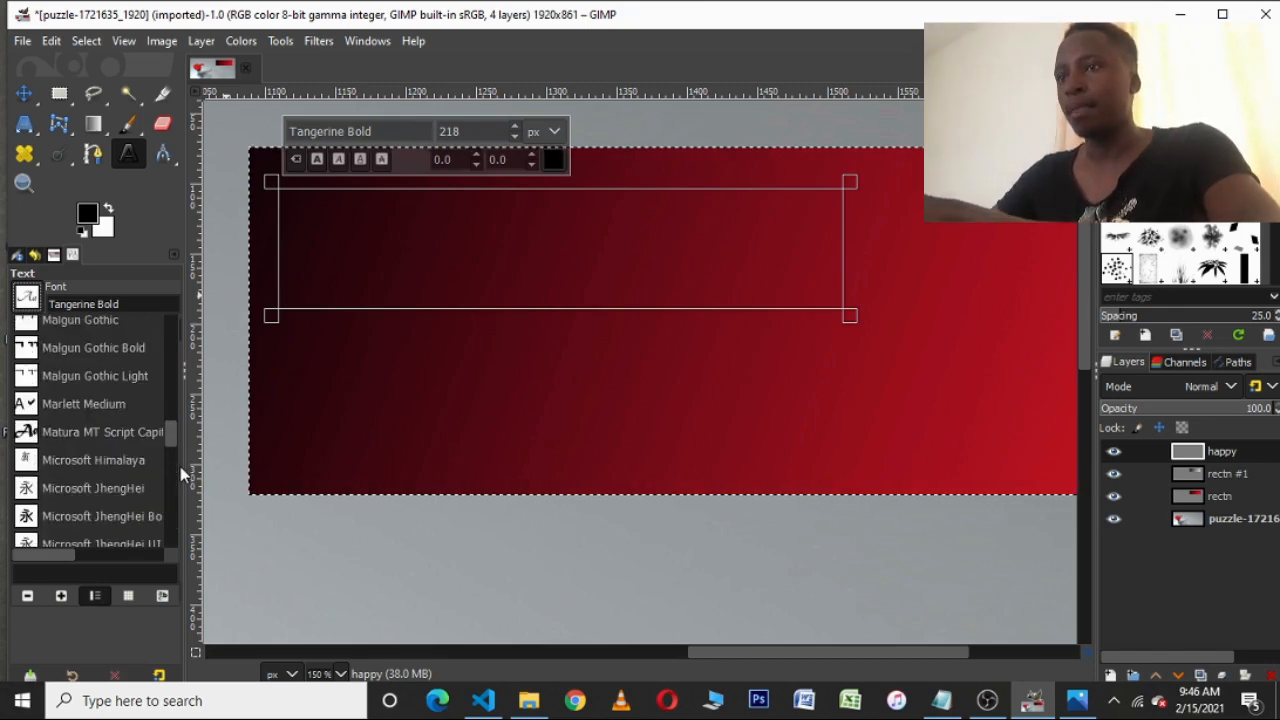
pyautogui.scroll(15, 172, 404)
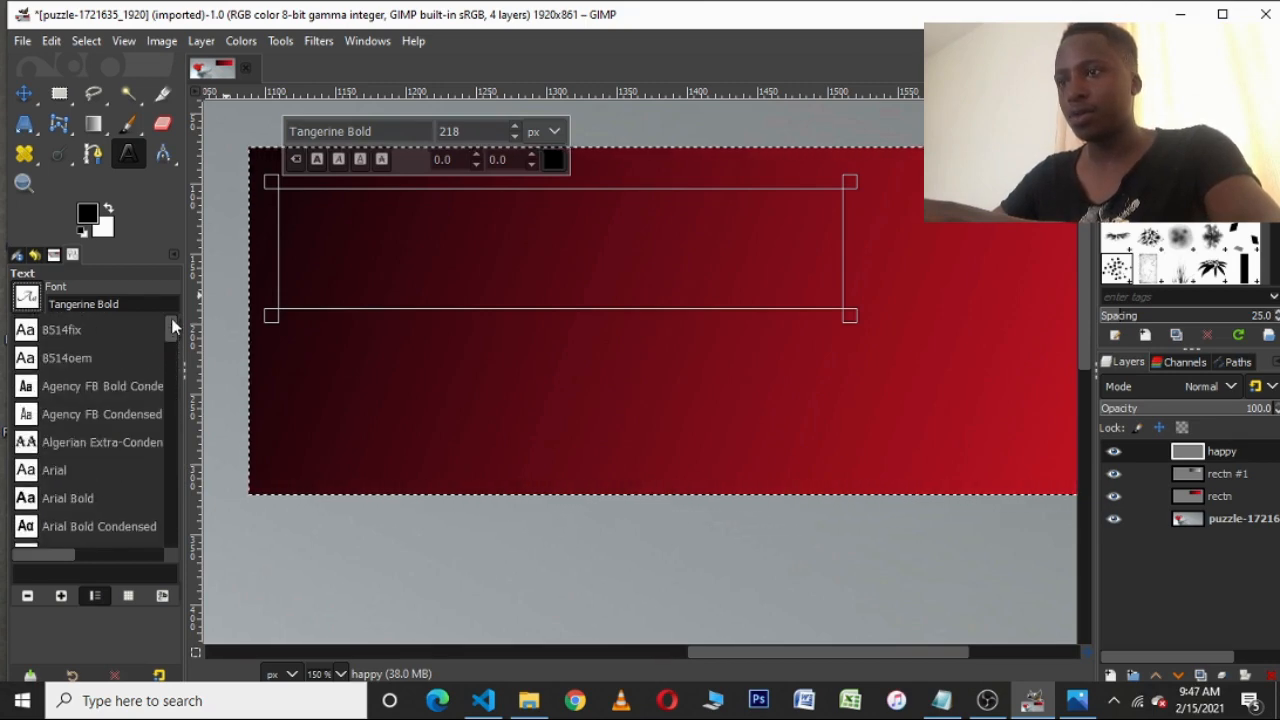
pyautogui.click(150, 304)
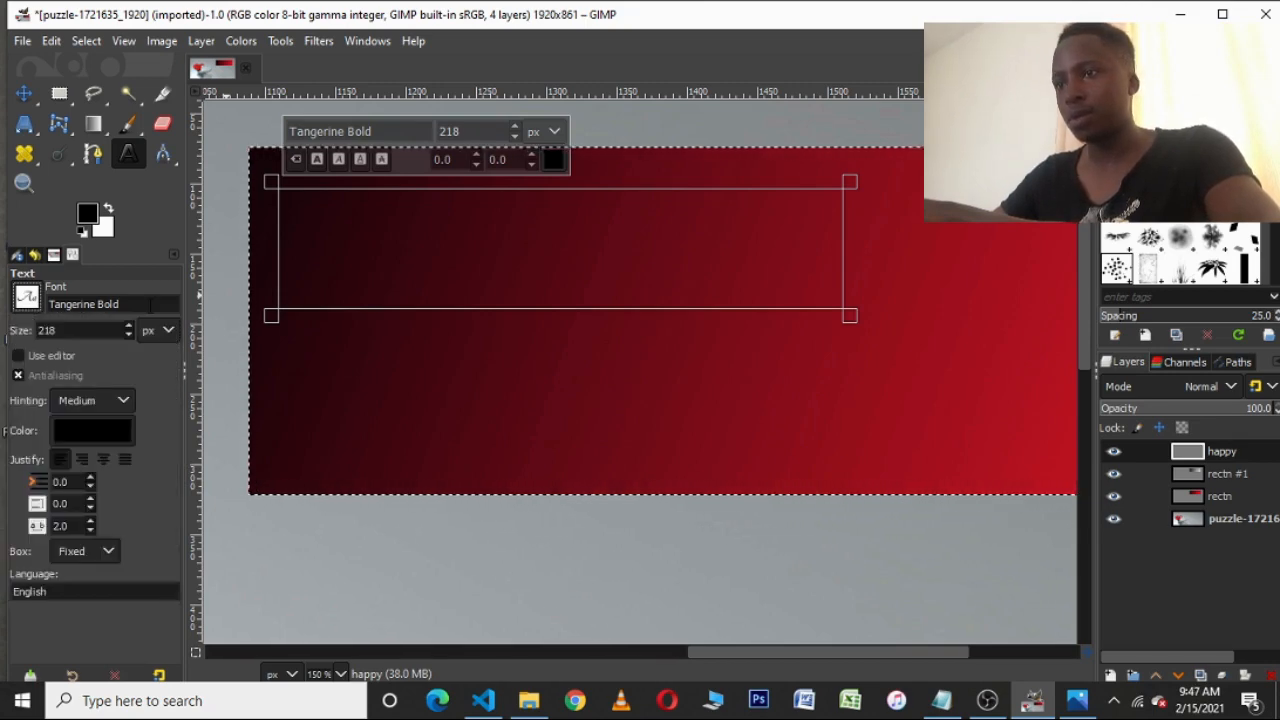
pyautogui.press('BackSpace')
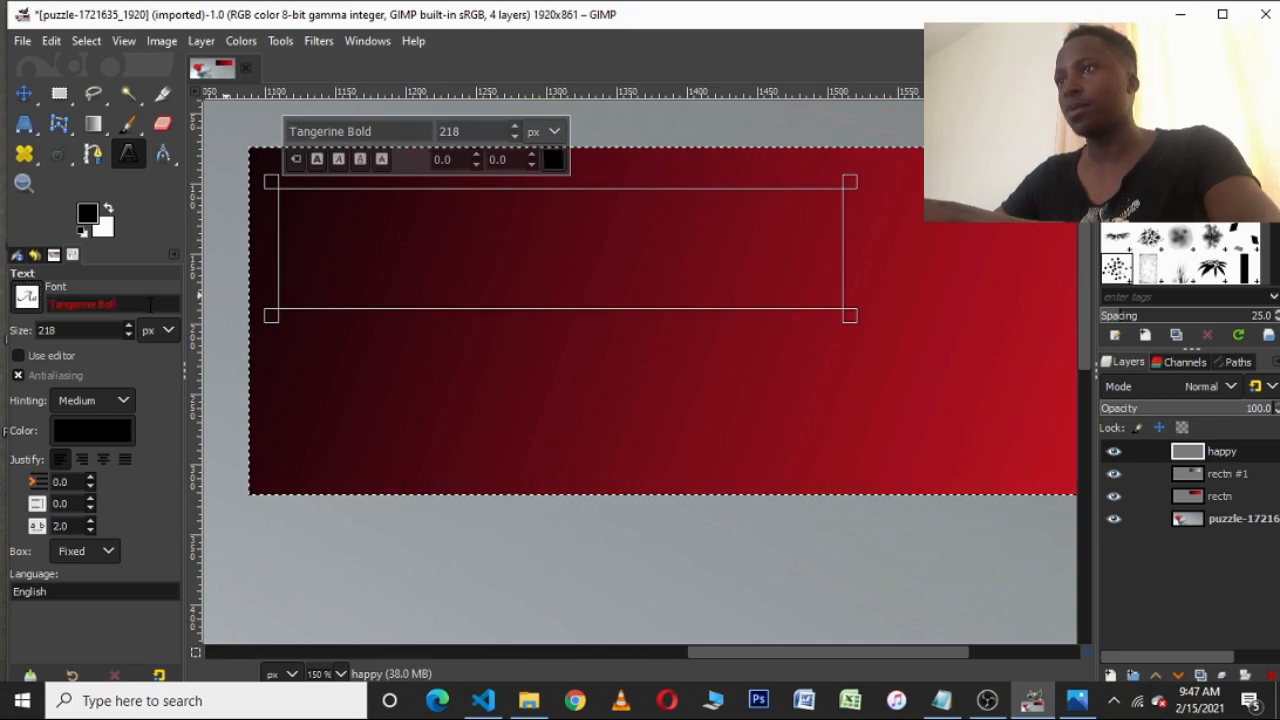
pyautogui.write('m')
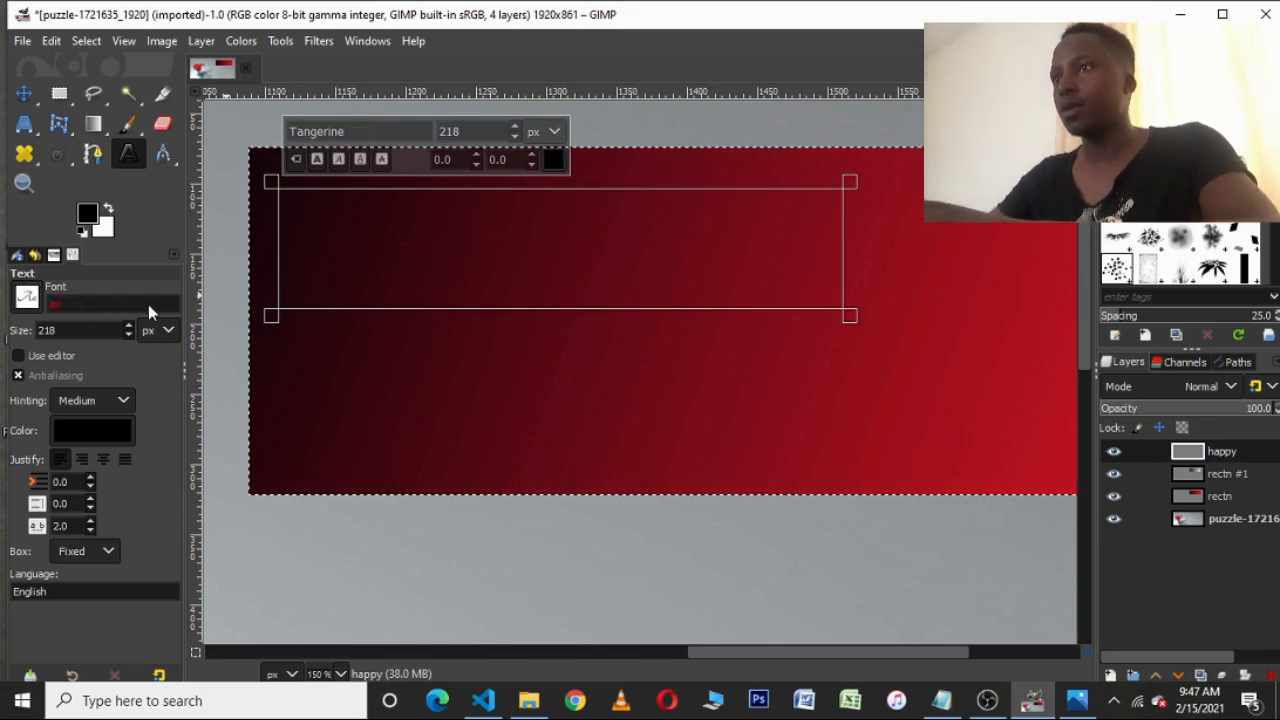
pyautogui.write('o')
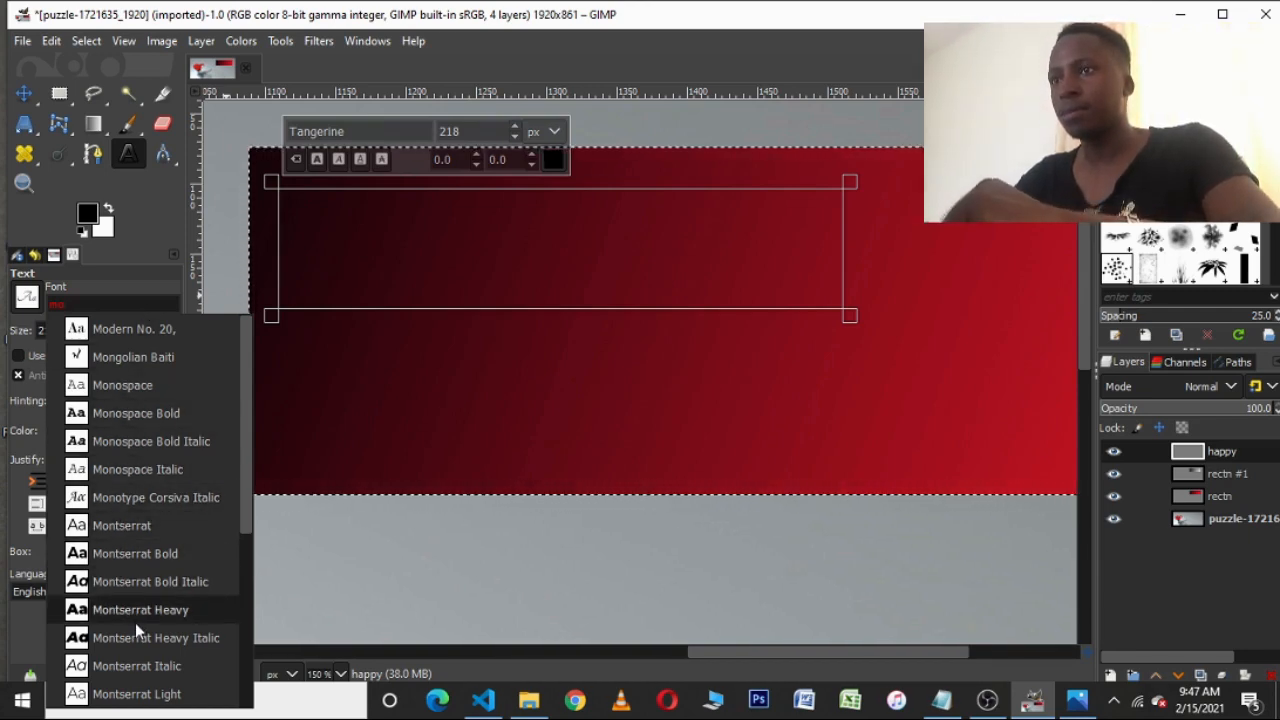
pyautogui.scroll(-2, 135, 622)
pyautogui.scroll(-1, 135, 622)
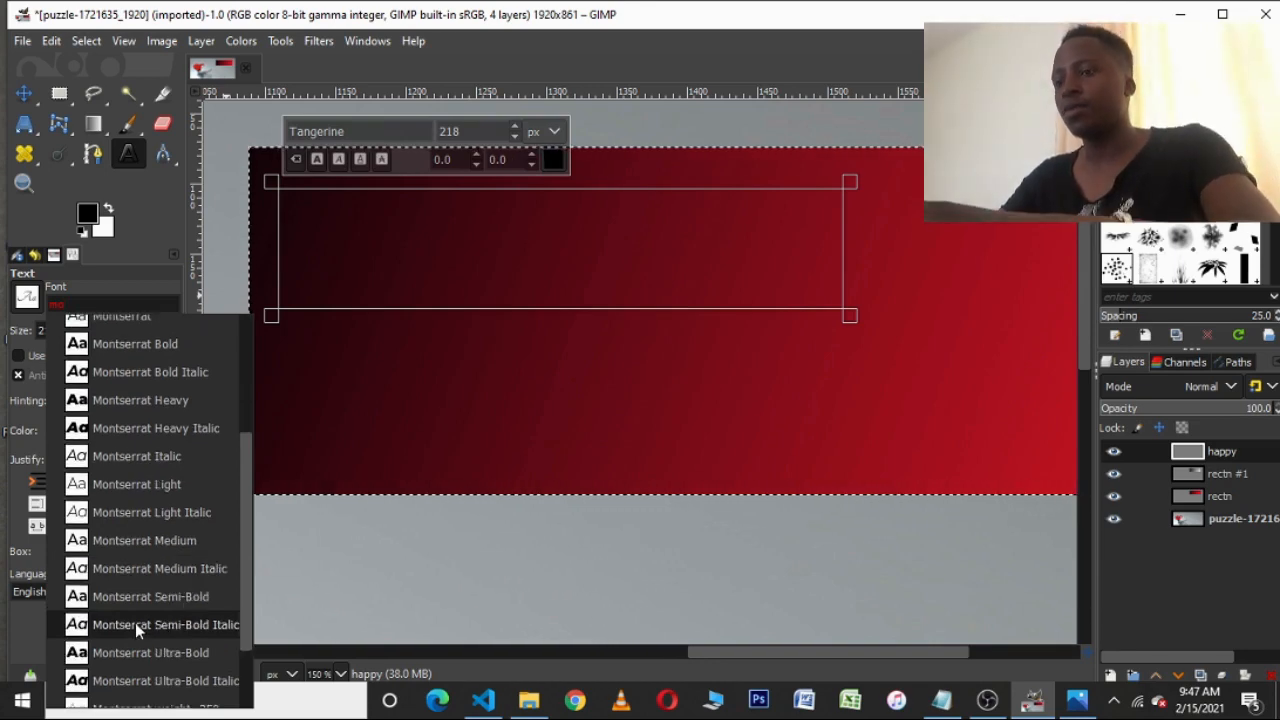
pyautogui.click(147, 652)
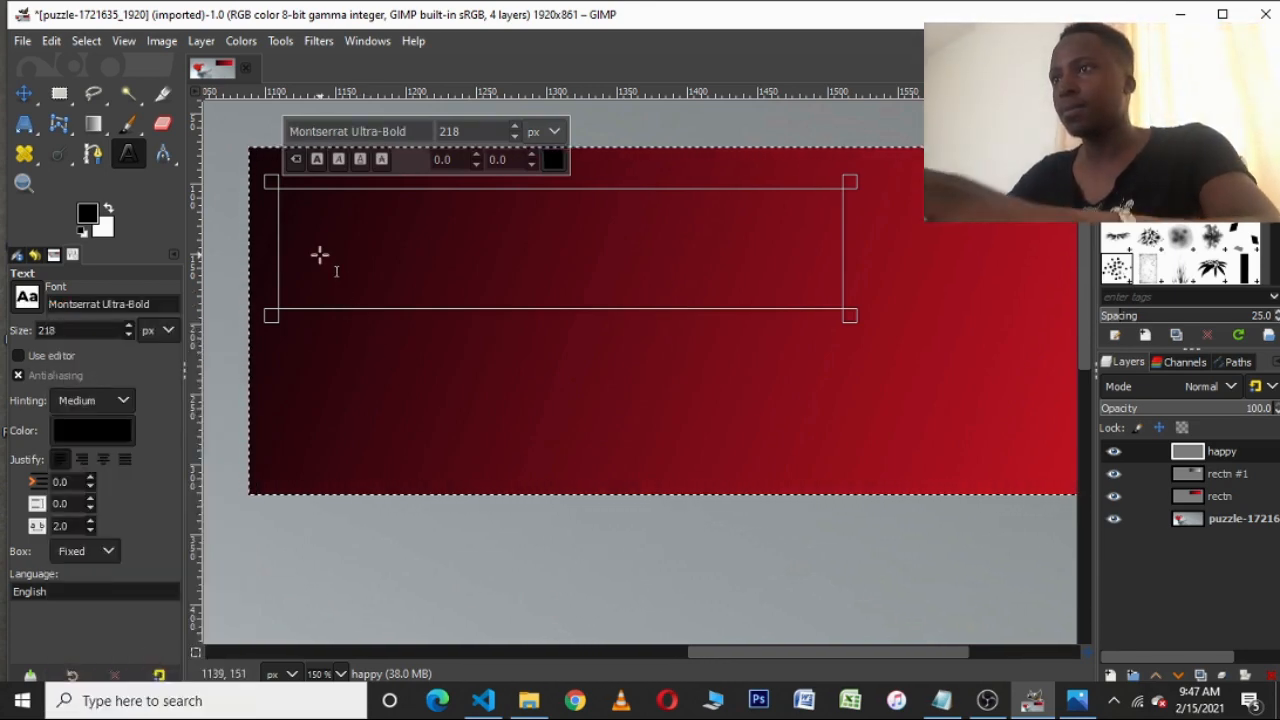
# - Try a 120 px font size for the text and make the text box taller to fit it
pyautogui.write('h')
pyautogui.press('BackSpace')
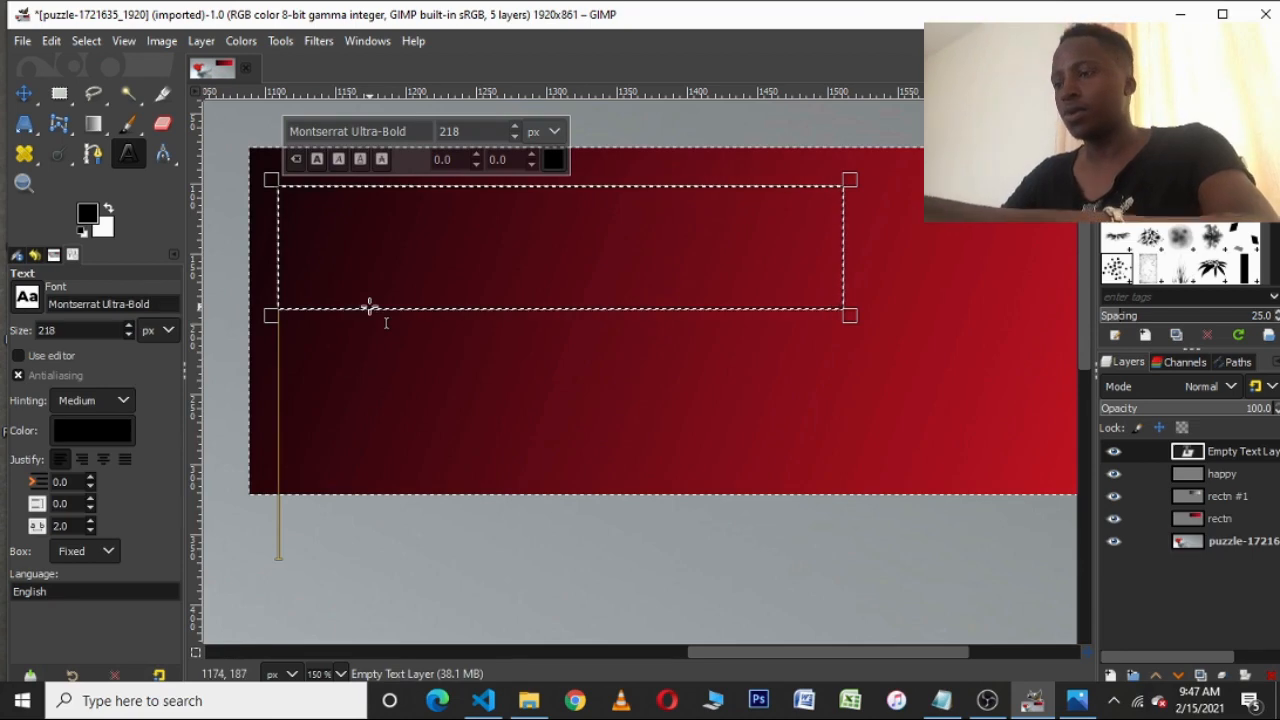
pyautogui.click(85, 333)
pyautogui.press('BackSpace')
pyautogui.press('BackSpace')
pyautogui.press('BackSpace')
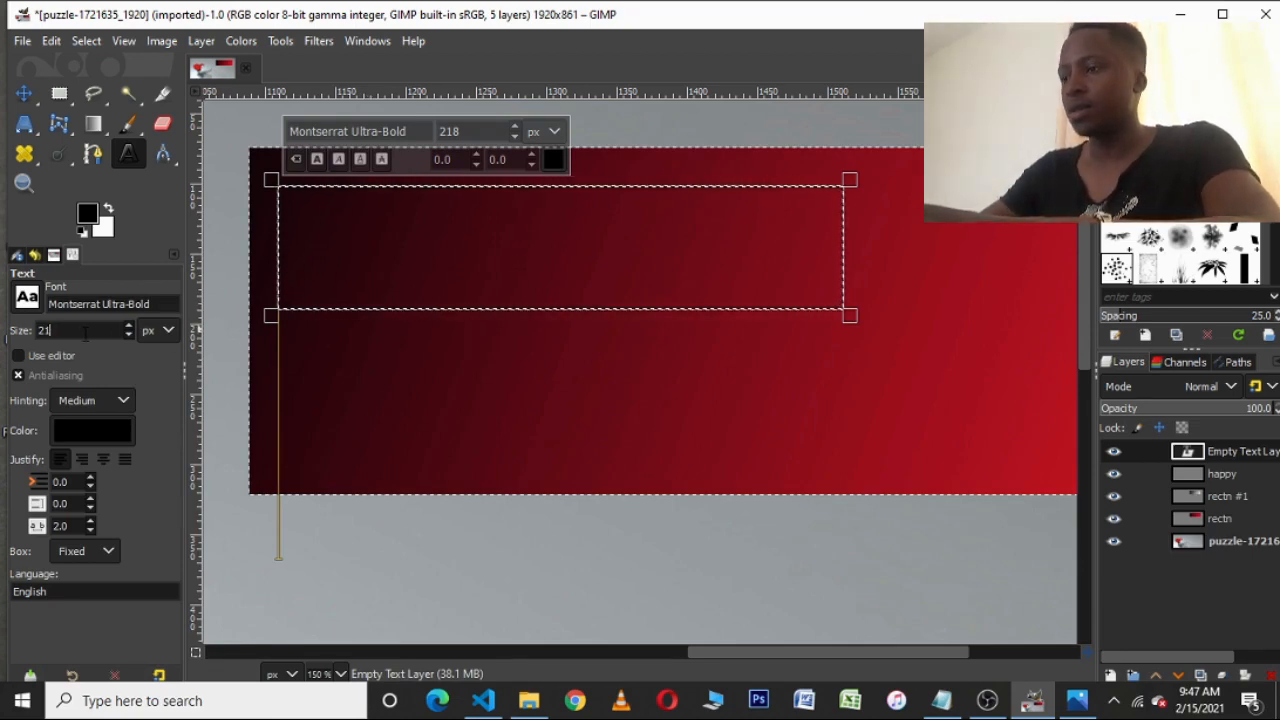
pyautogui.write('120')
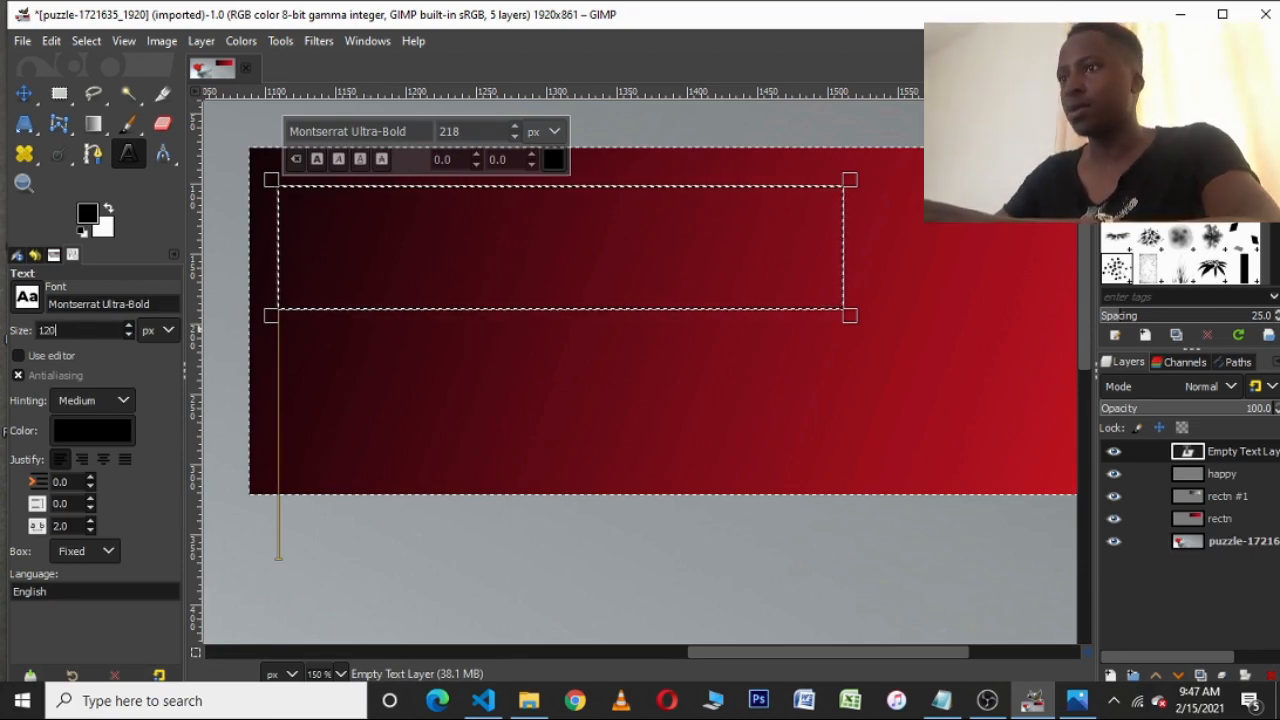
pyautogui.press('Return')
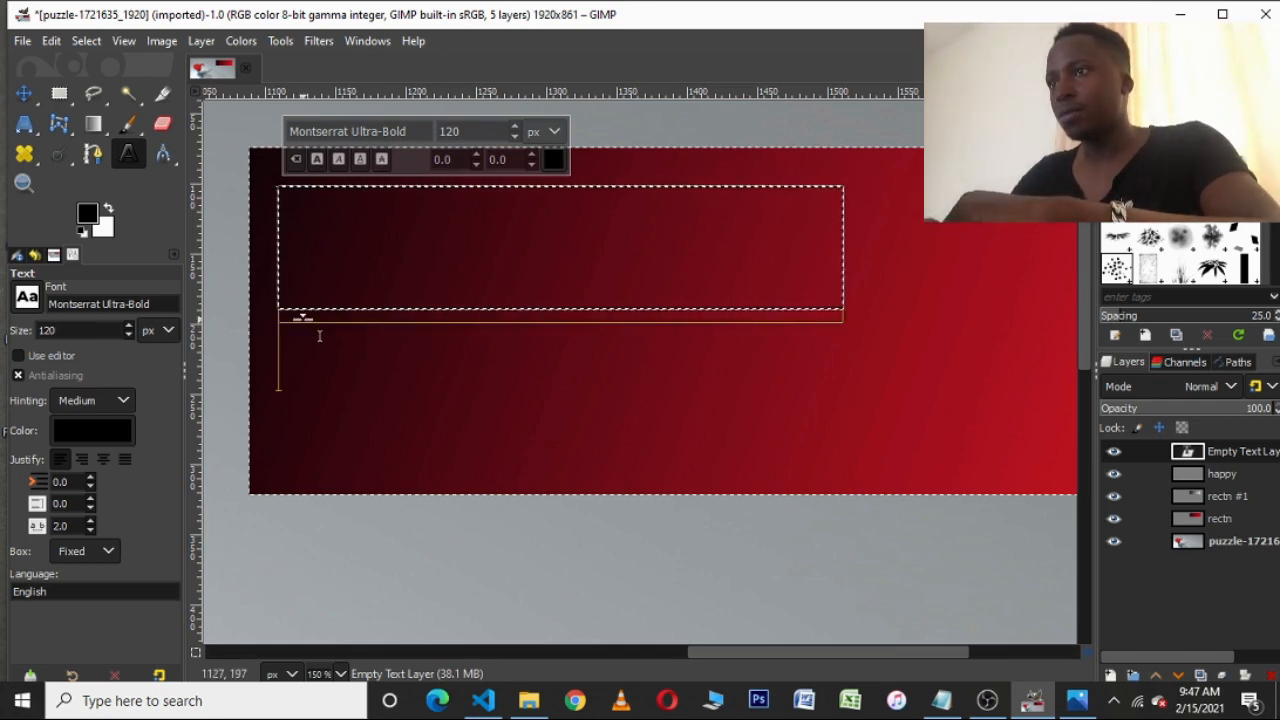
pyautogui.moveTo(300, 314); pyautogui.dragTo(312, 400)
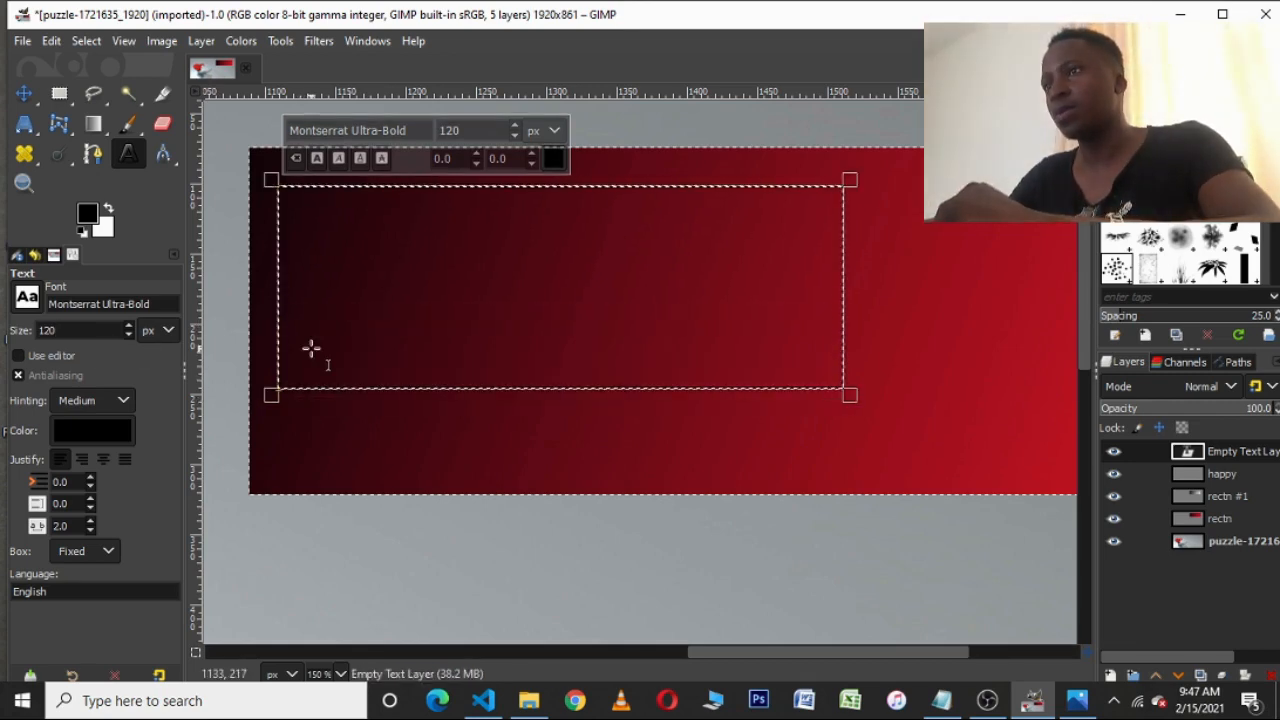
# - Try a font size of 98 px and reduce the text box height to suit it
pyautogui.click(82, 330)
pyautogui.press('BackSpace')
pyautogui.press('BackSpace')
pyautogui.press('BackSpace')
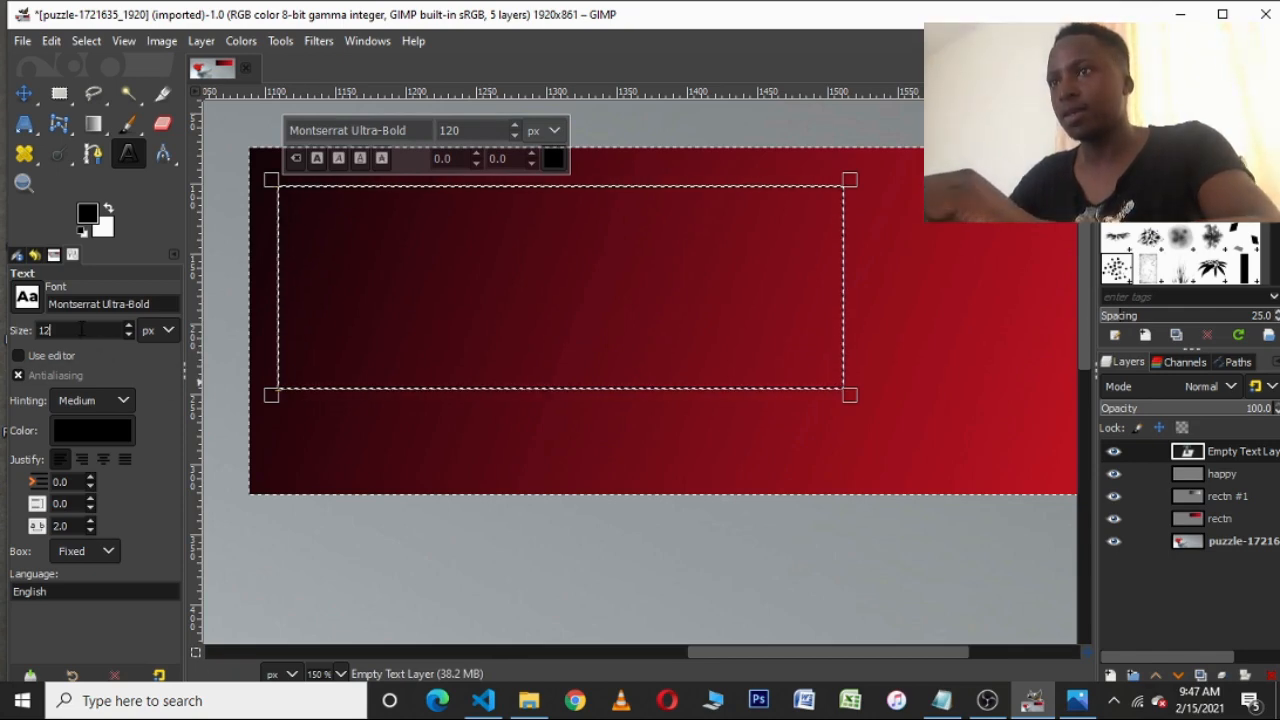
pyautogui.write('80')
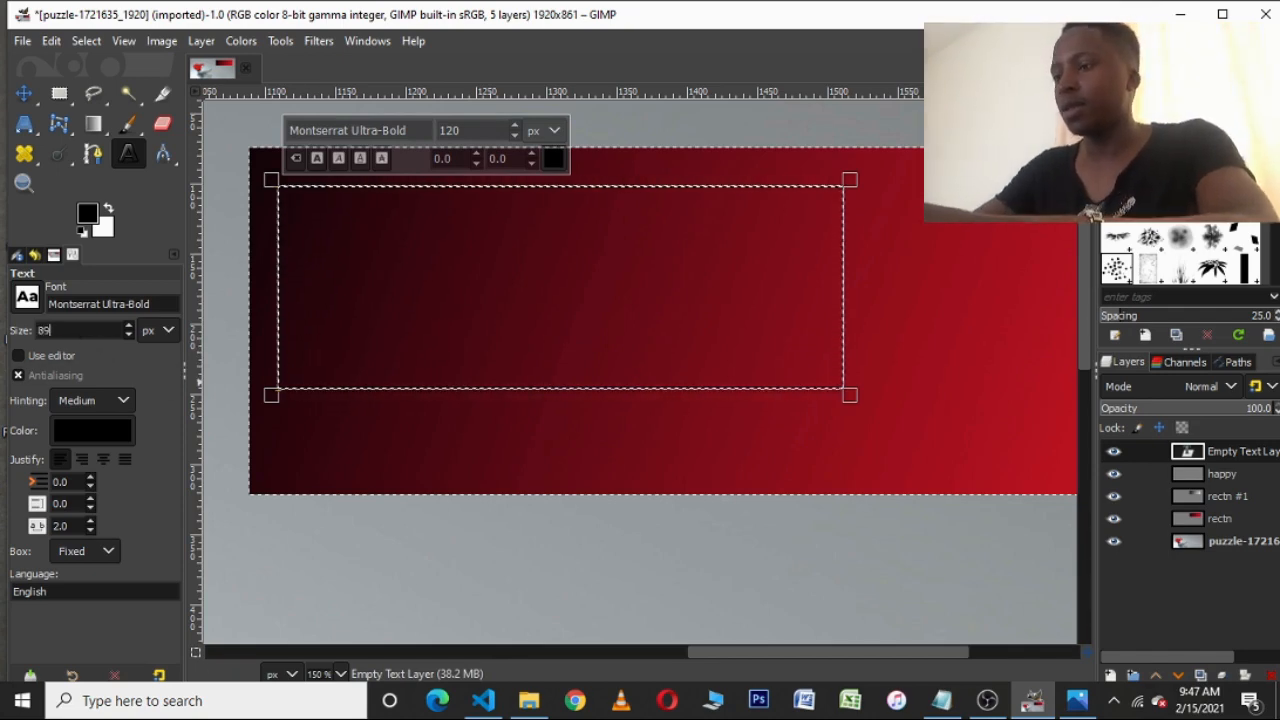
pyautogui.press('BackSpace')
pyautogui.press('BackSpace')
pyautogui.write('98')
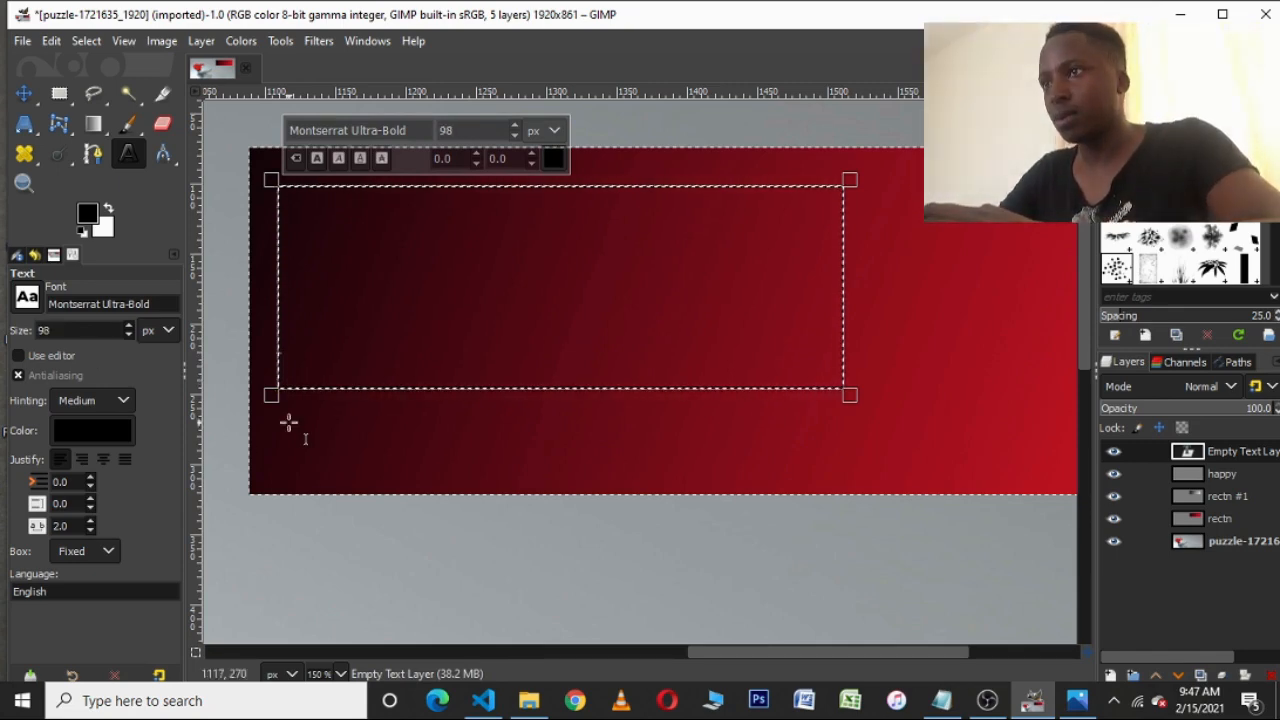
pyautogui.moveTo(400, 410); pyautogui.dragTo(386, 360)
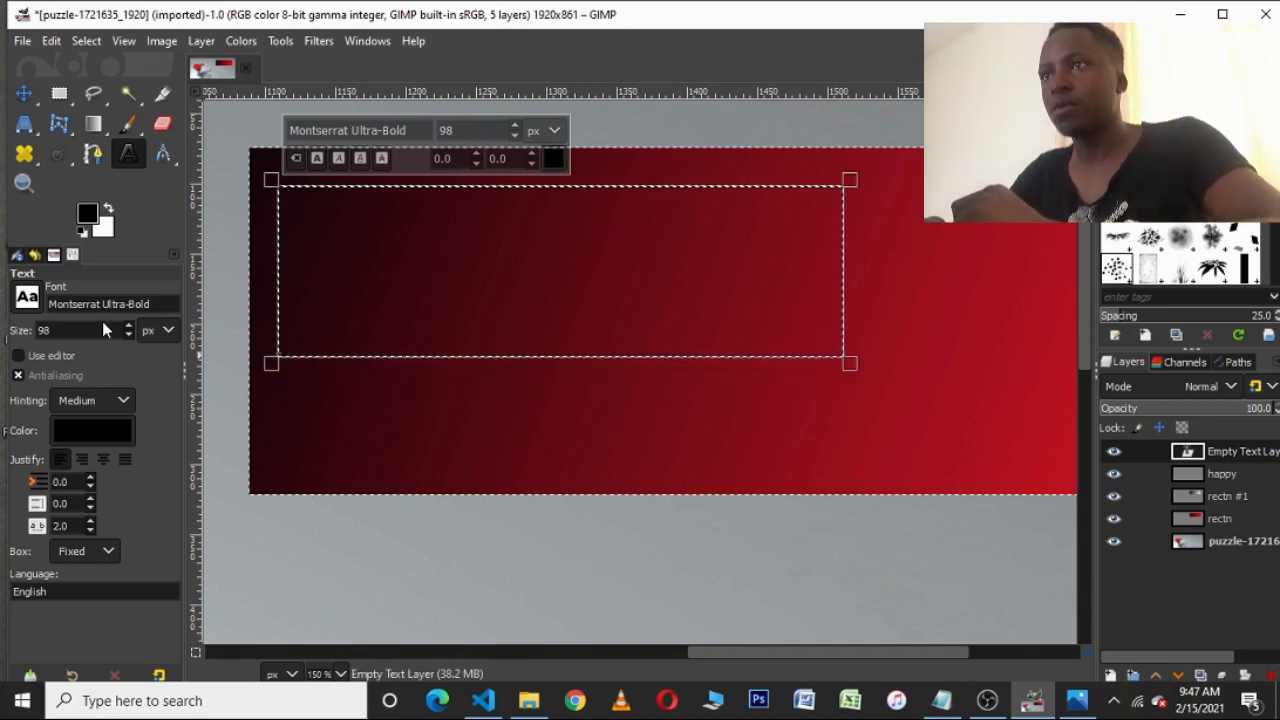
# - Set the font size to 89 px and shorten the text box to about 110 px high
pyautogui.press('BackSpace')
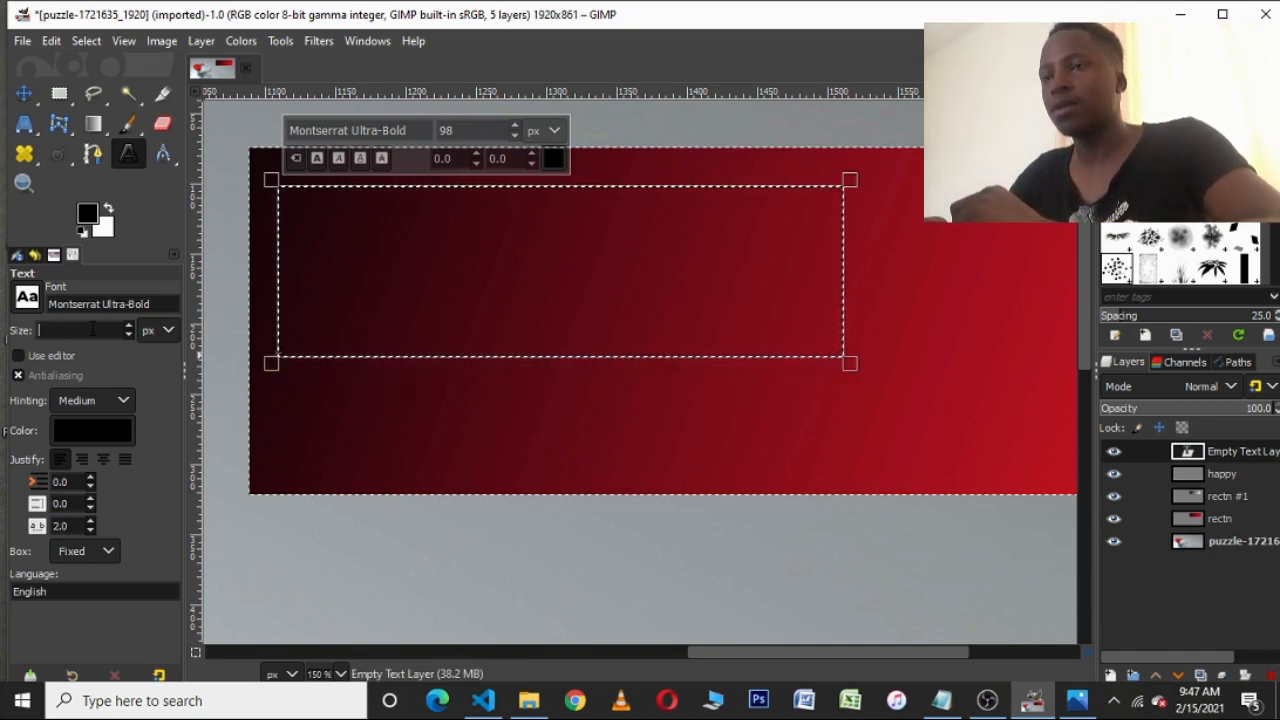
pyautogui.write('89')
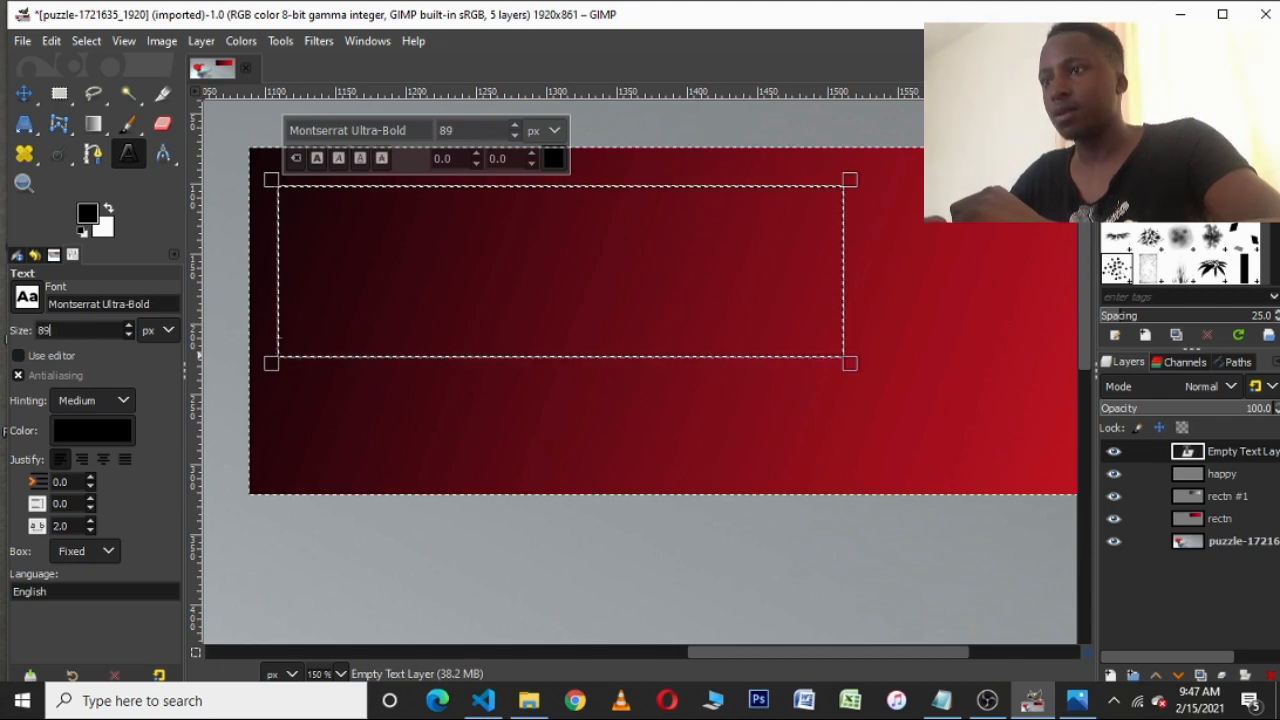
pyautogui.moveTo(340, 357)
pyautogui.mouseDown()
pyautogui.moveTo(351, 363)
pyautogui.moveTo(356, 341)
pyautogui.mouseUp()
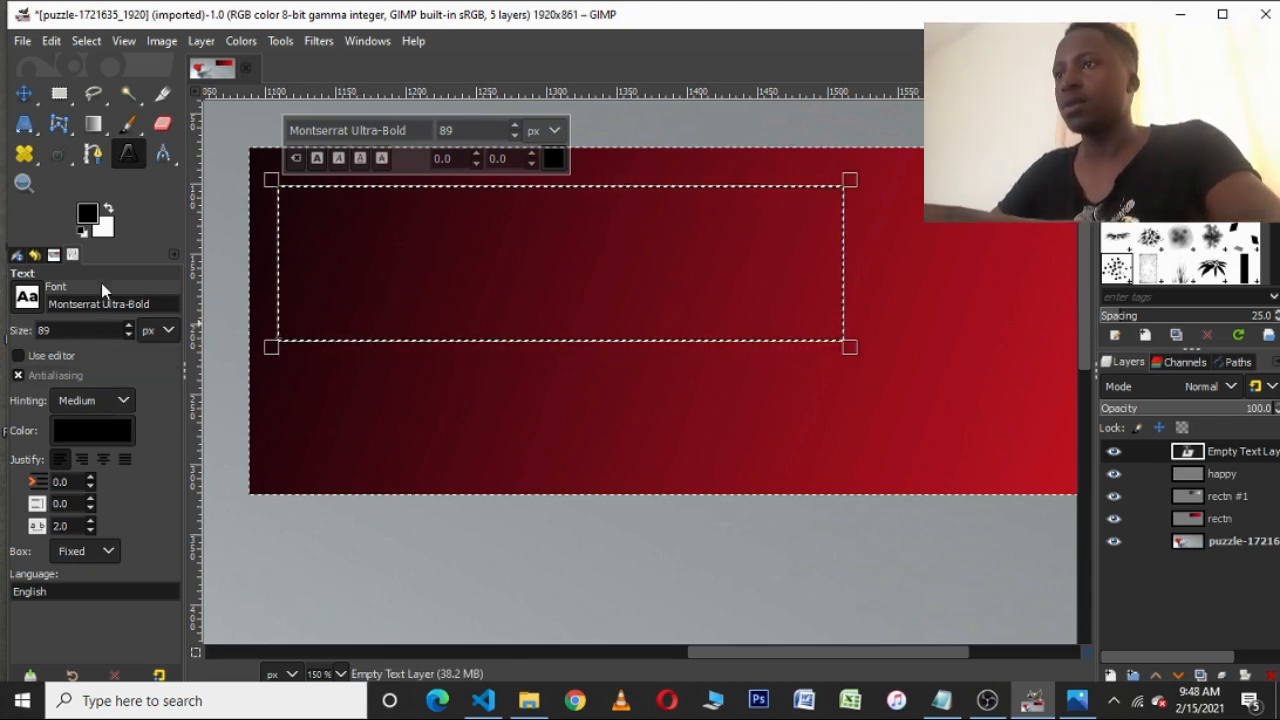
# - Swap the foreground and background colors, and set the text color to white (ffffff)
pyautogui.click(108, 212)
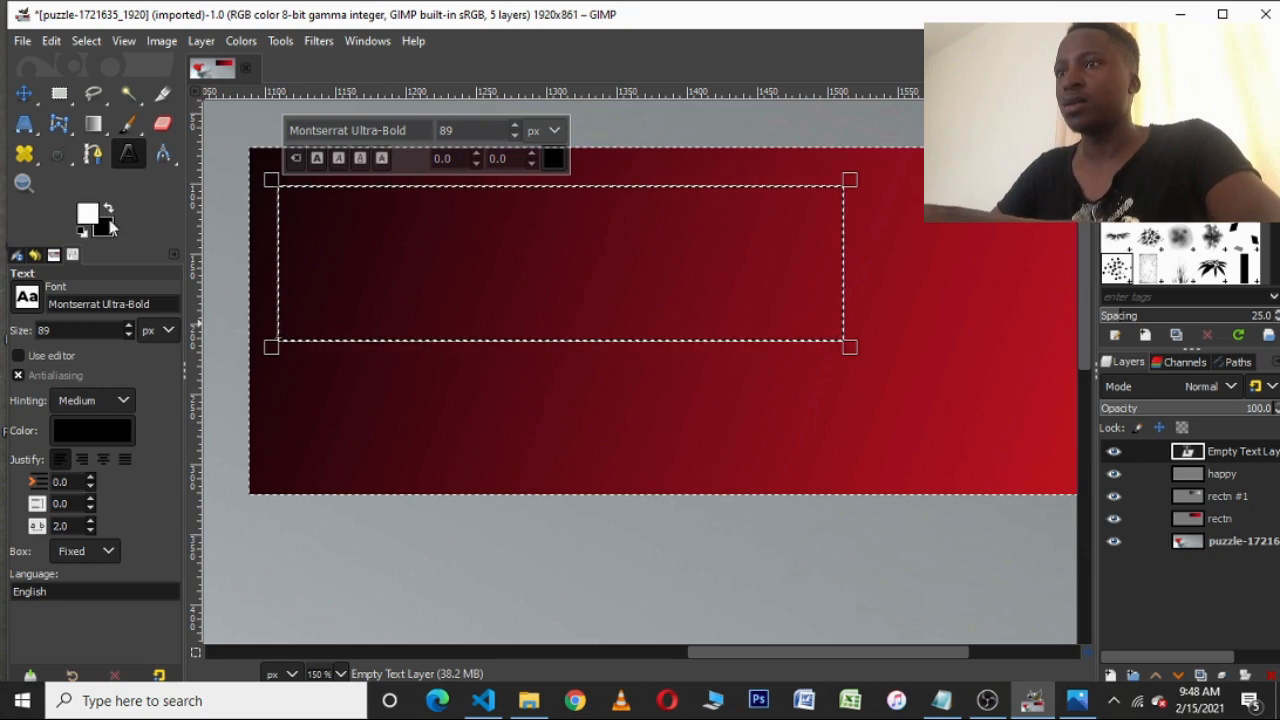
pyautogui.click(118, 435)
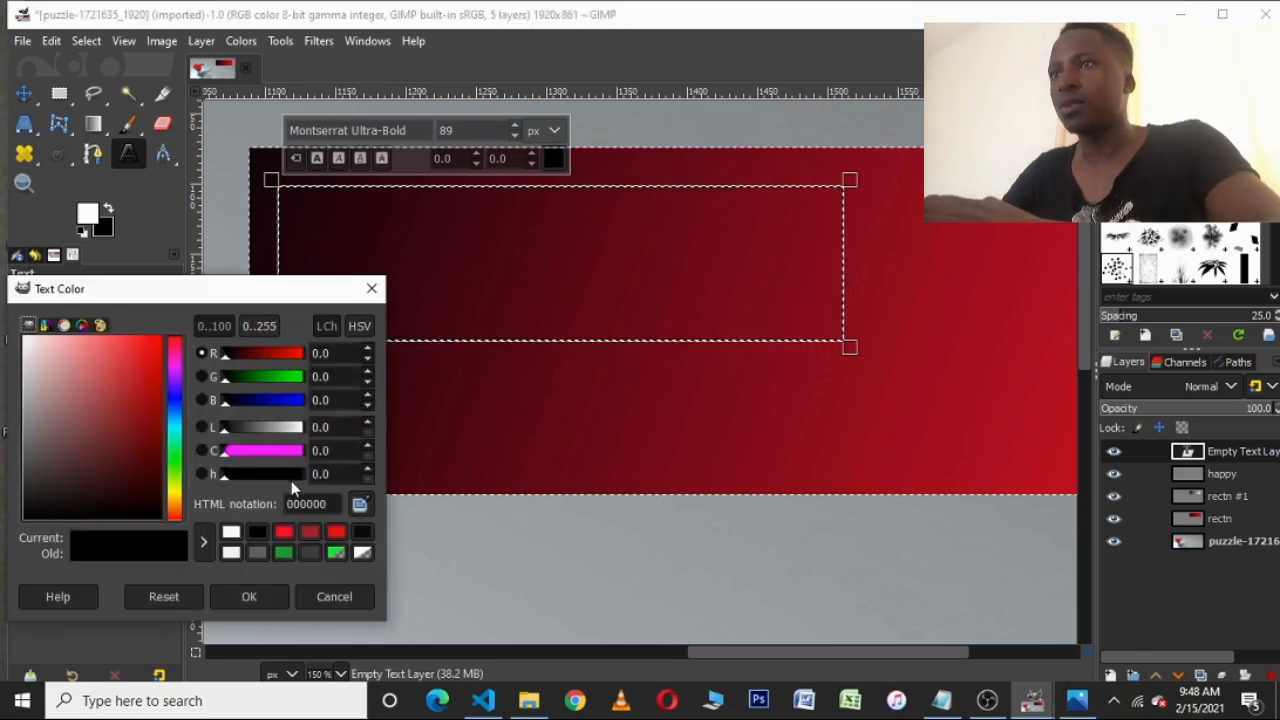
pyautogui.click(231, 533)
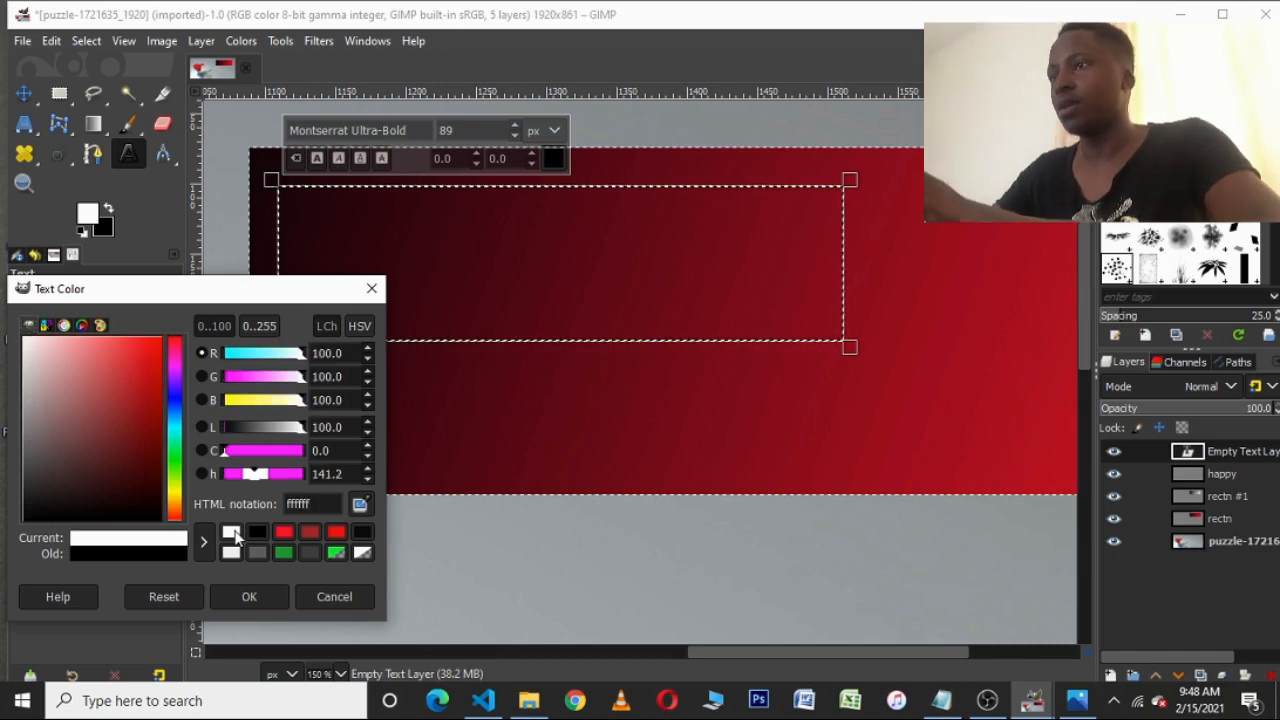
pyautogui.click(249, 597)
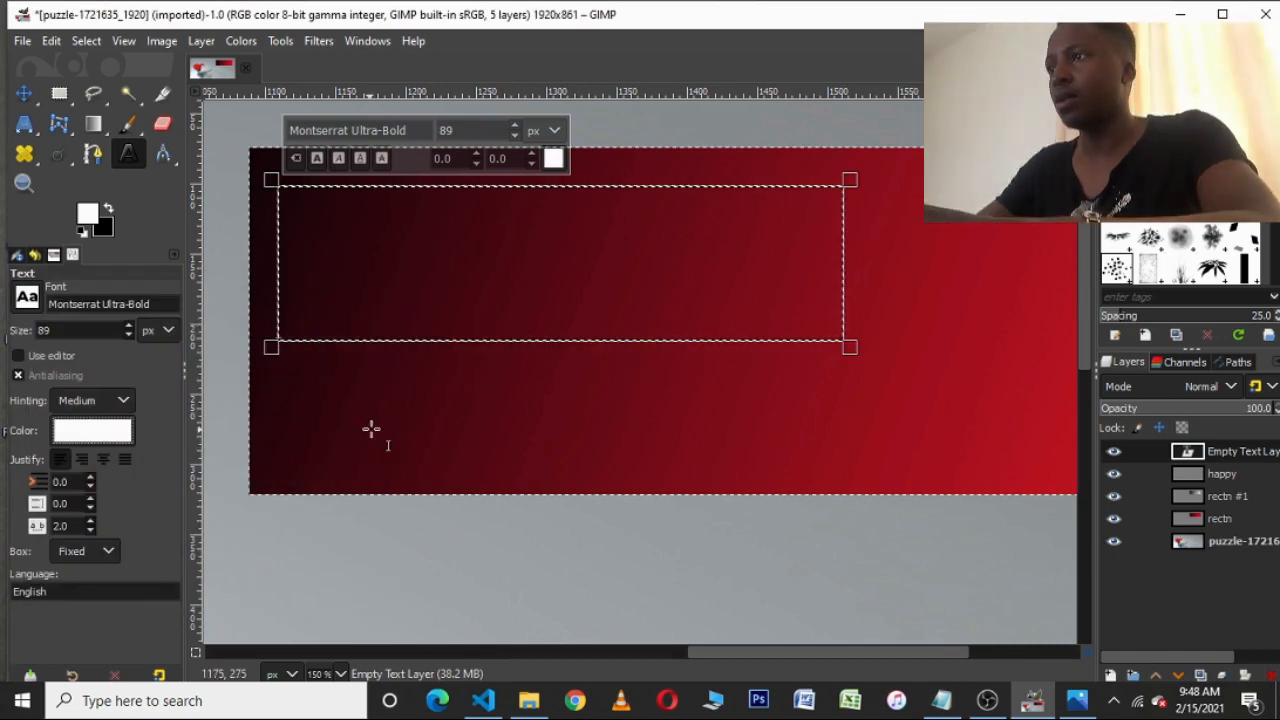
pyautogui.press('h')
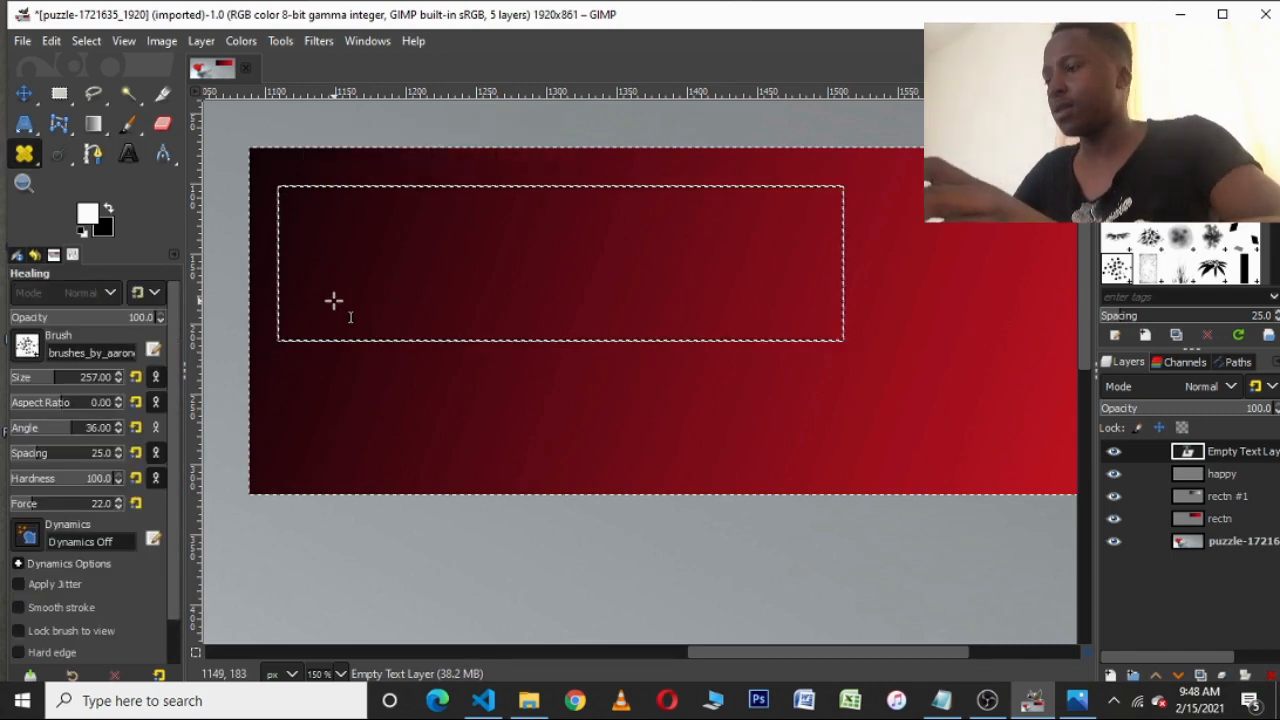
pyautogui.click(333, 300)
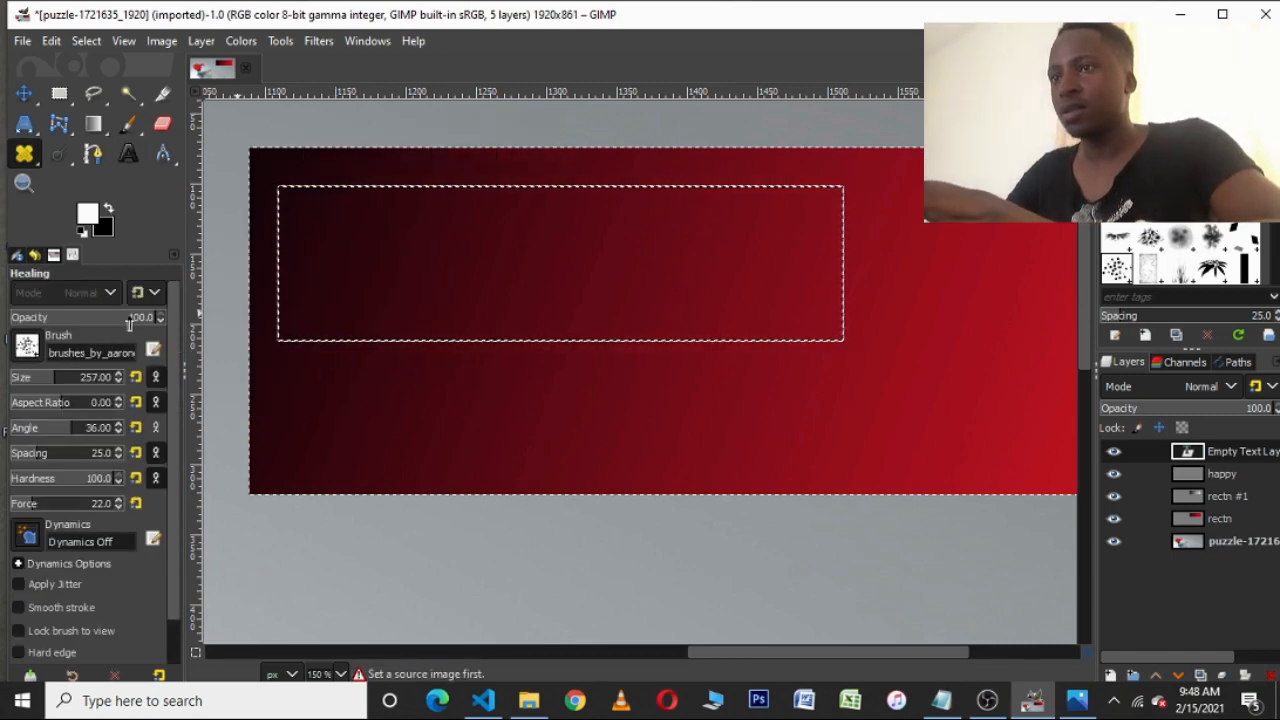
pyautogui.click(128, 155)
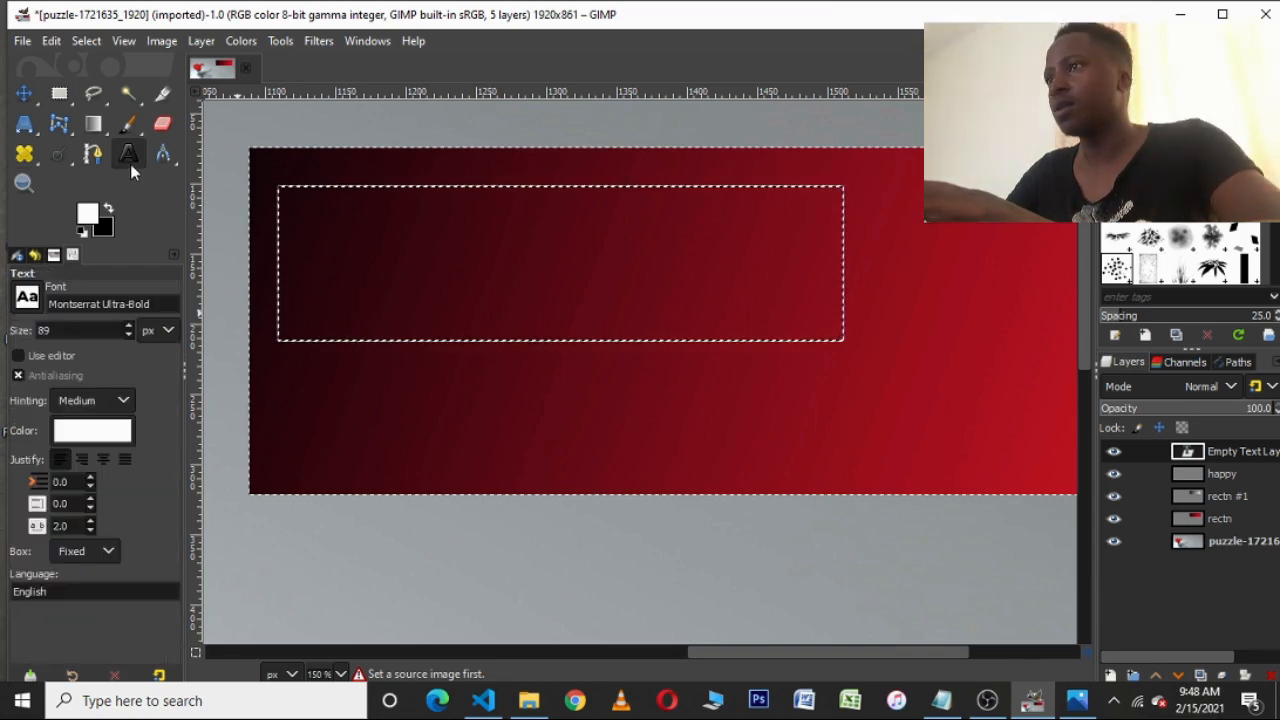
# - Enter the heading word "Happy" in the text box on the gradient rectangle
pyautogui.click(371, 228)
pyautogui.write('h')
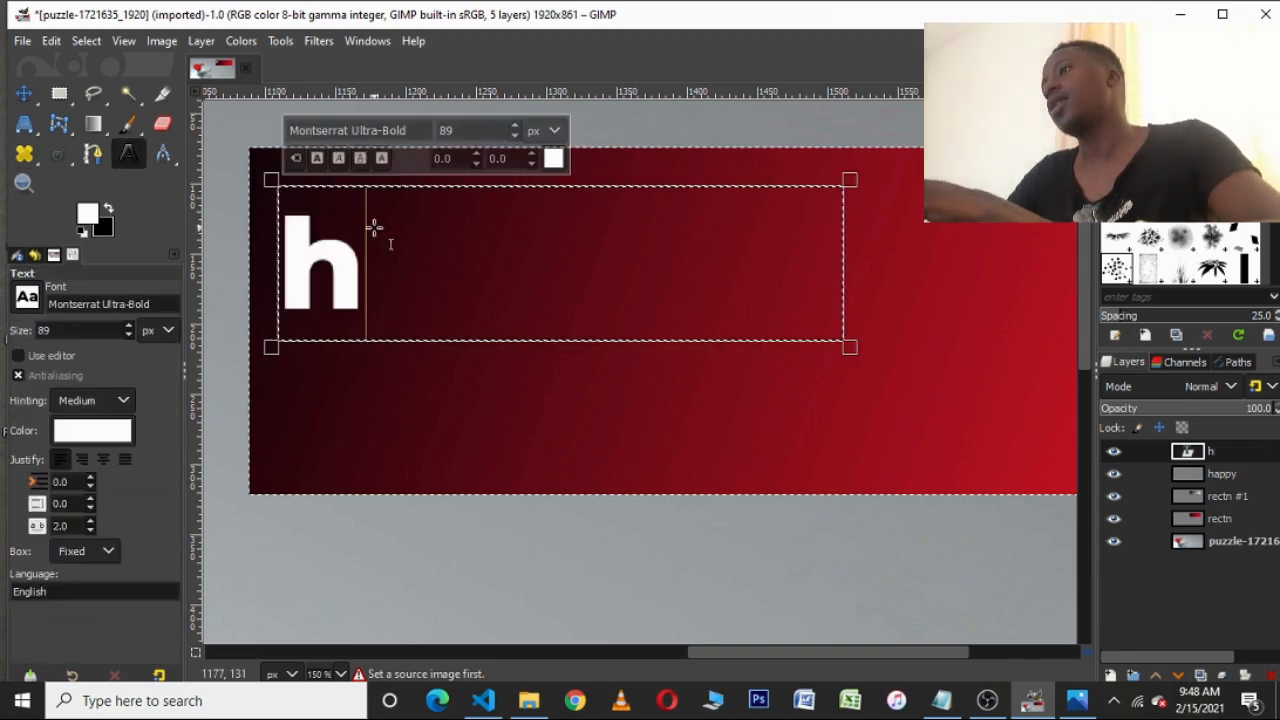
pyautogui.press('BackSpace')
pyautogui.write('Ha')
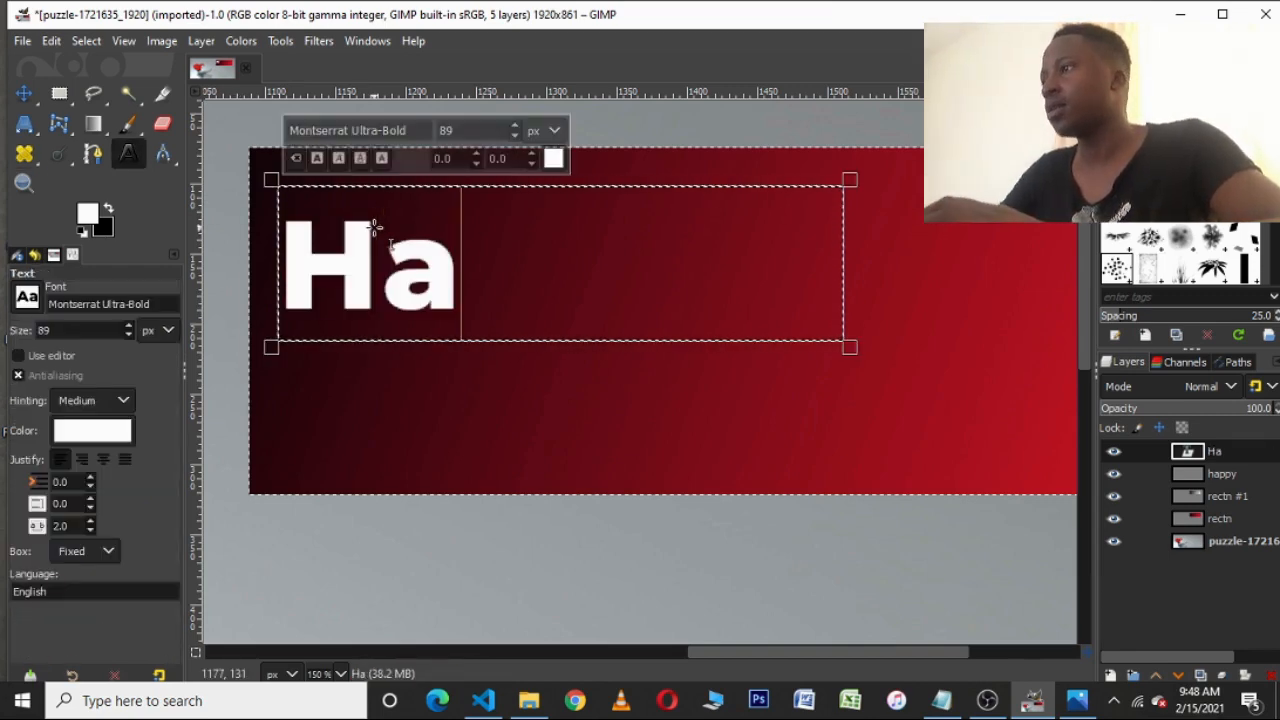
pyautogui.write('ppy')
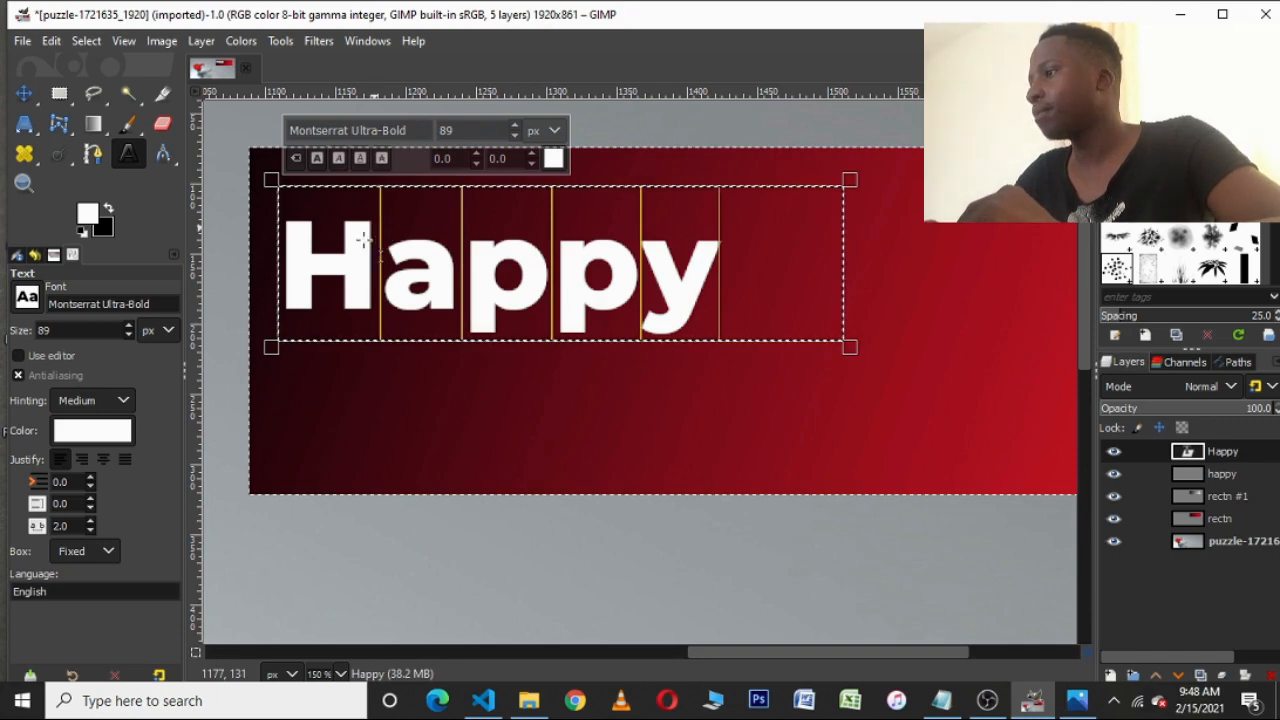
# - Set the letter spacing of the Happy heading to 11.0 and narrow its text box to about 360 px wide
pyautogui.click(90, 521)
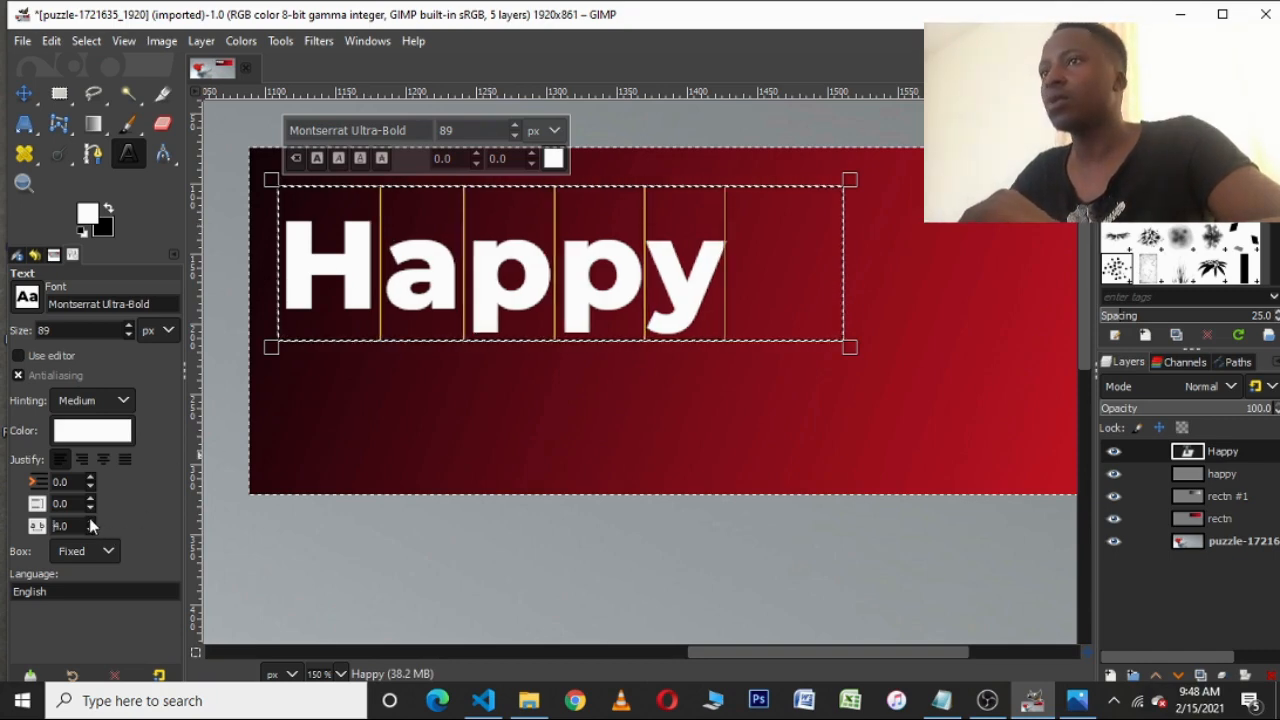
pyautogui.click(90, 521)
pyautogui.click(90, 521)
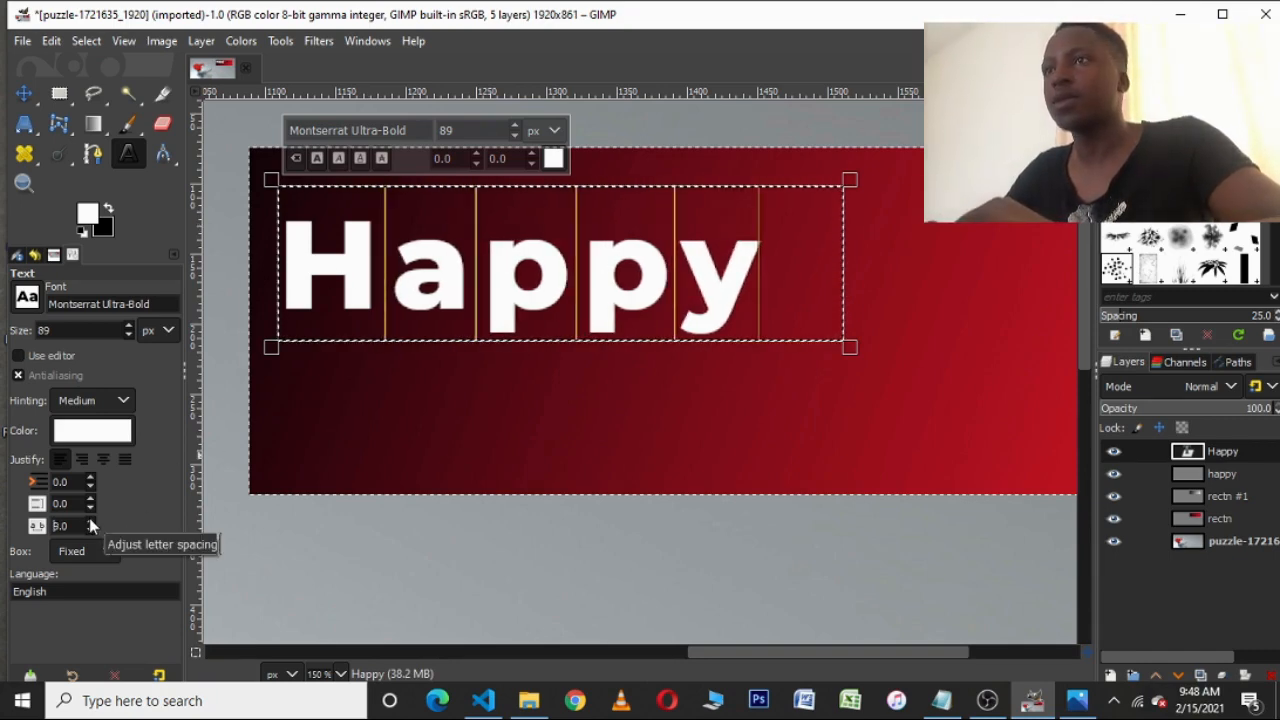
pyautogui.click(90, 521)
pyautogui.click(90, 521)
pyautogui.click(90, 521)
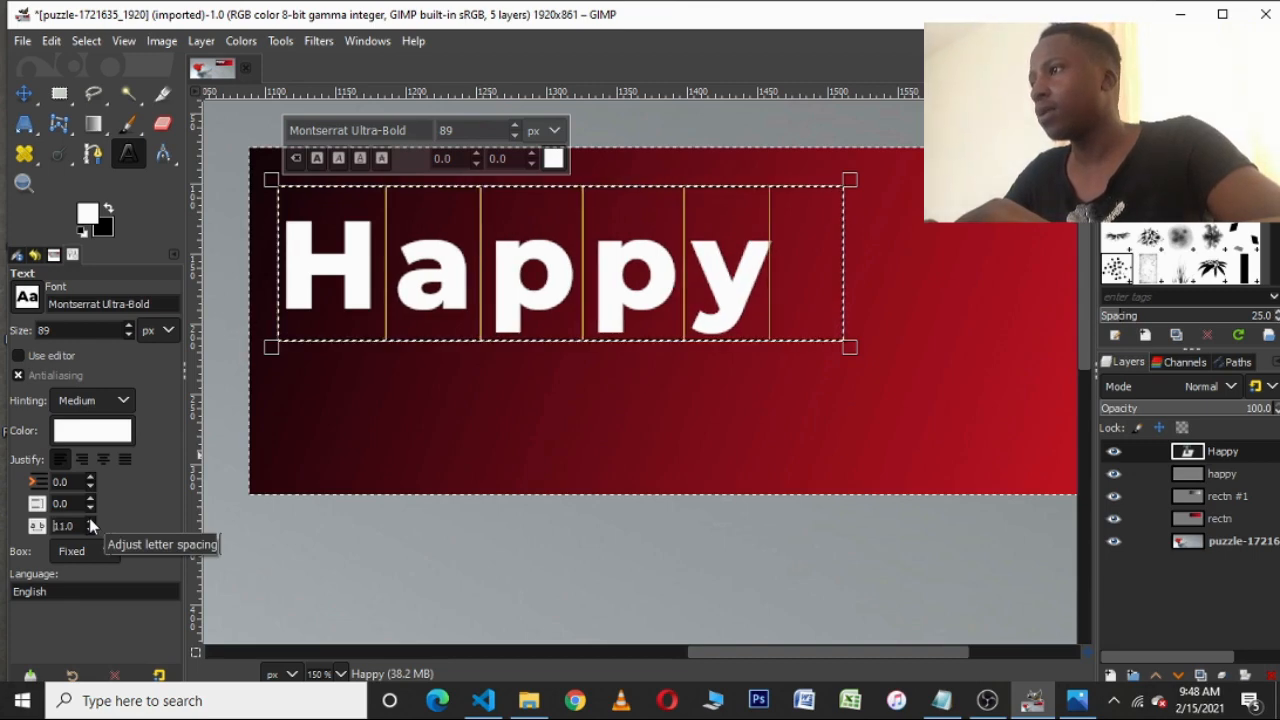
pyautogui.moveTo(843, 284); pyautogui.dragTo(810, 283)
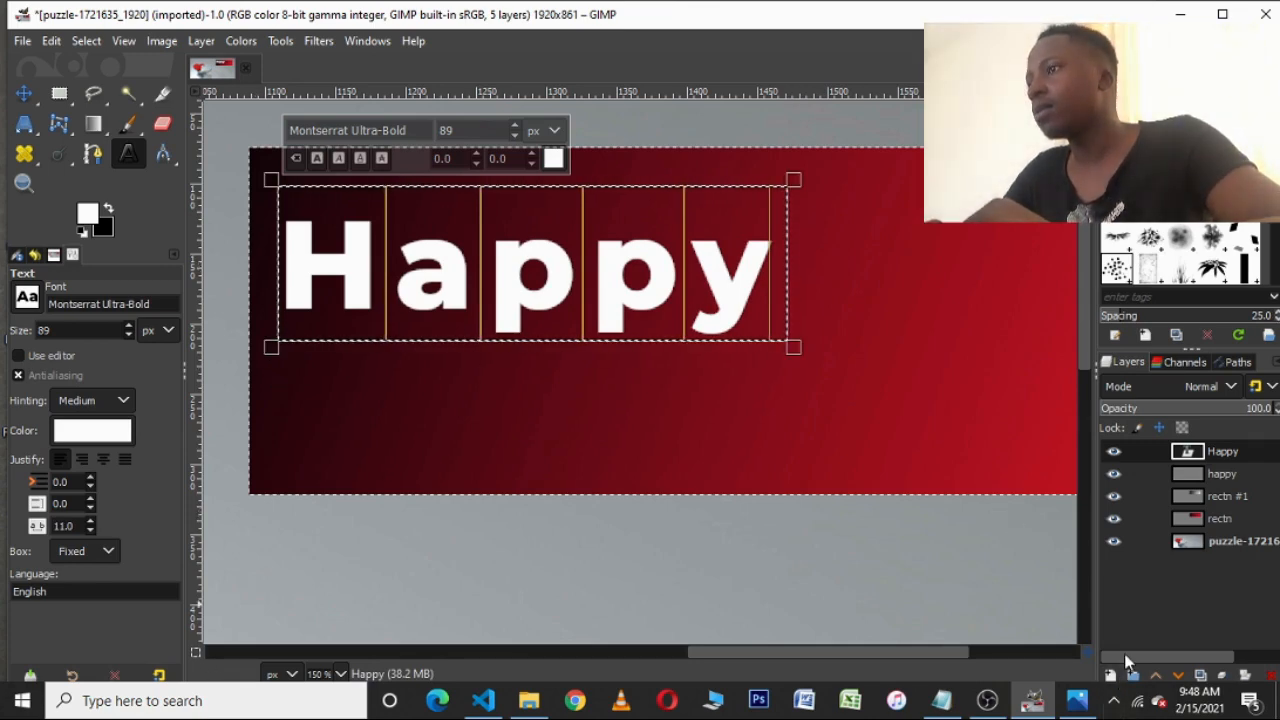
# - Draw a closed path around the lower half of the word Happy, lowering both end anchors of its slanted upper edge slightly
pyautogui.click(90, 156)
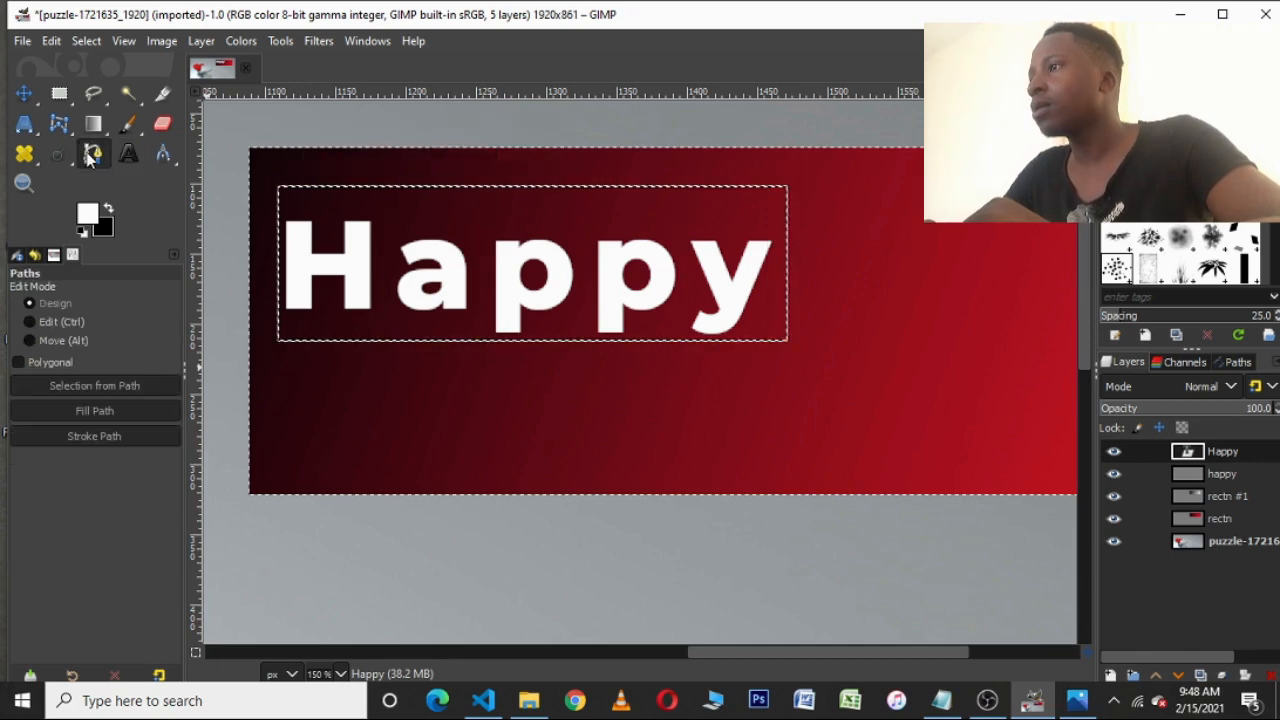
pyautogui.click(790, 255)
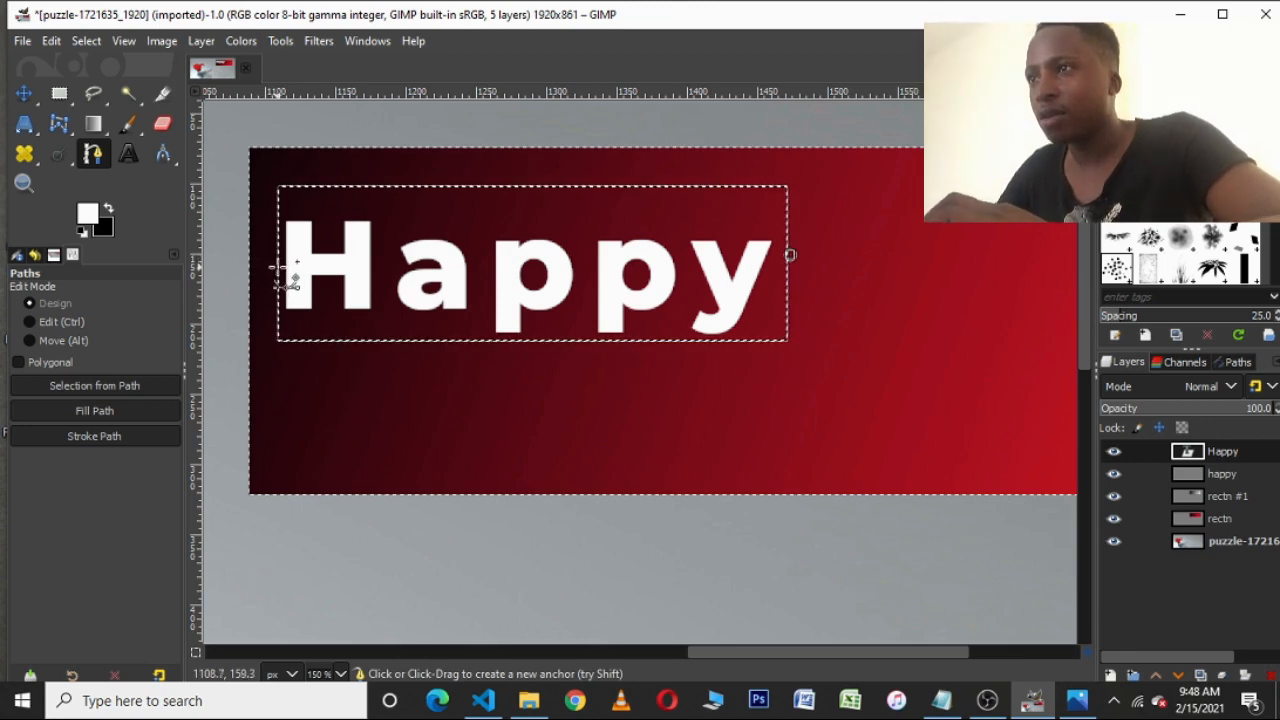
pyautogui.moveTo(270, 295); pyautogui.dragTo(278, 360)
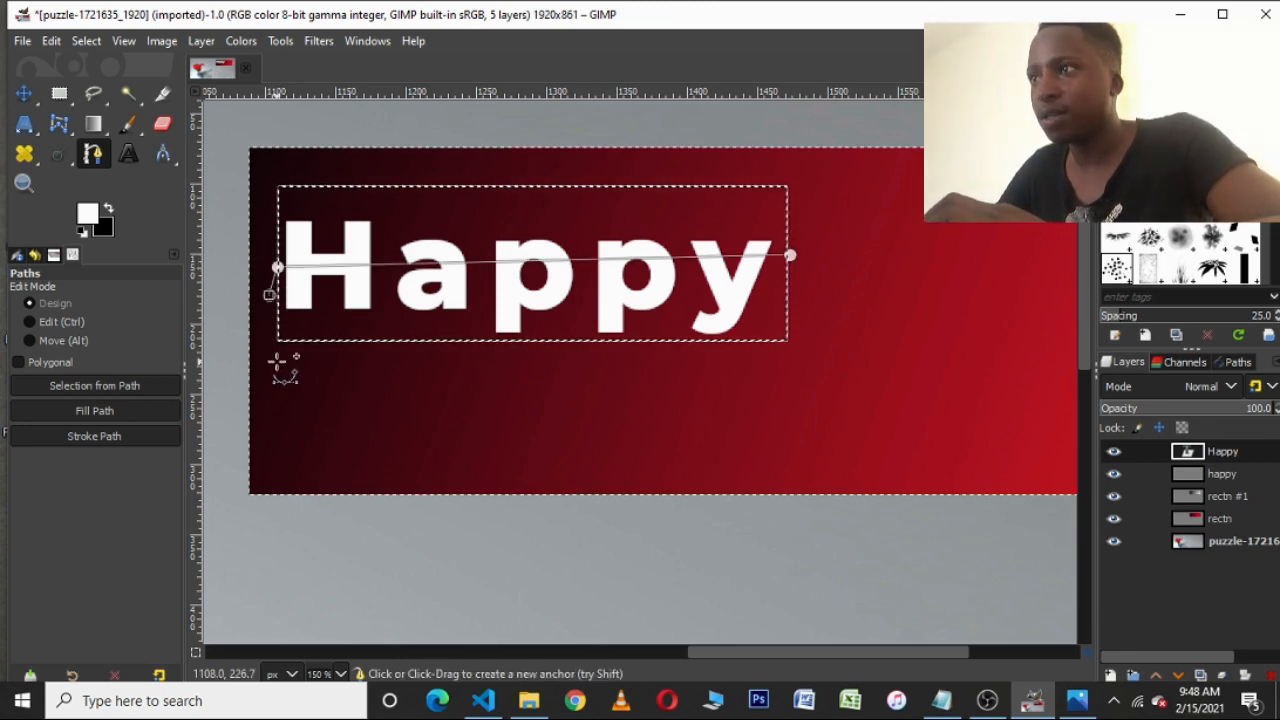
pyautogui.click(485, 381)
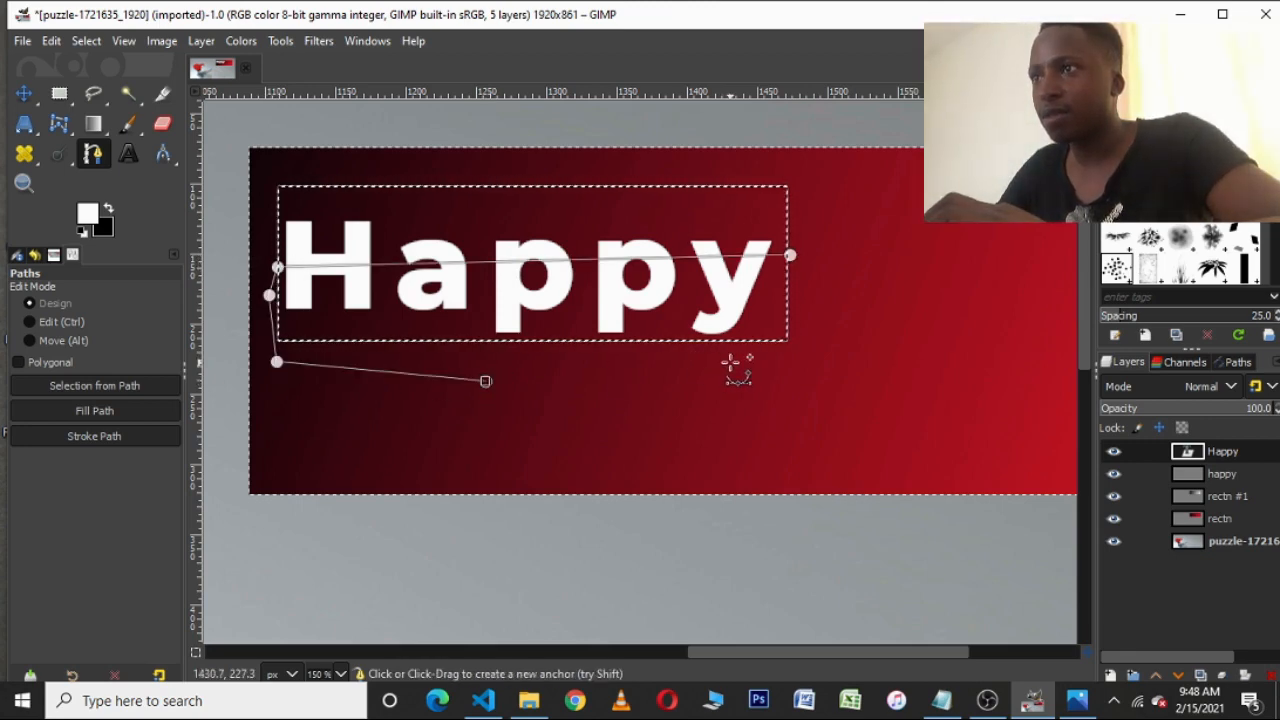
pyautogui.click(668, 384)
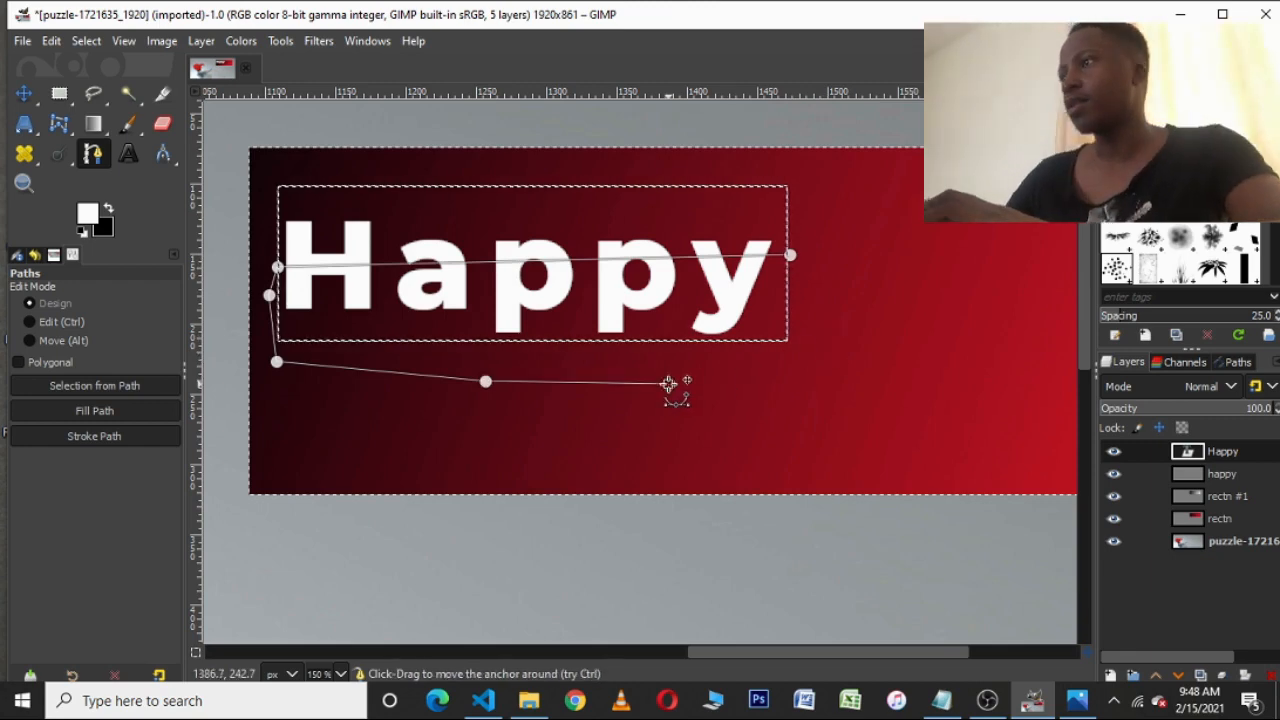
pyautogui.click(759, 379)
pyautogui.click(818, 337)
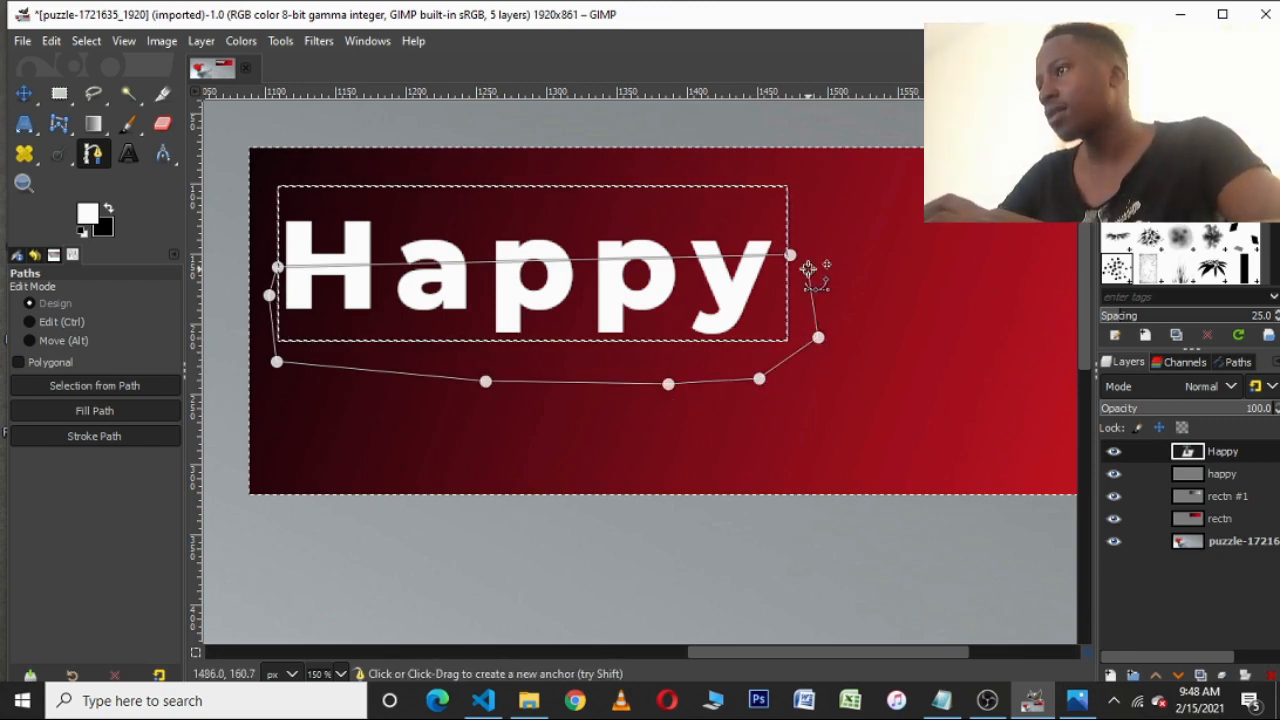
pyautogui.press('ctrl')
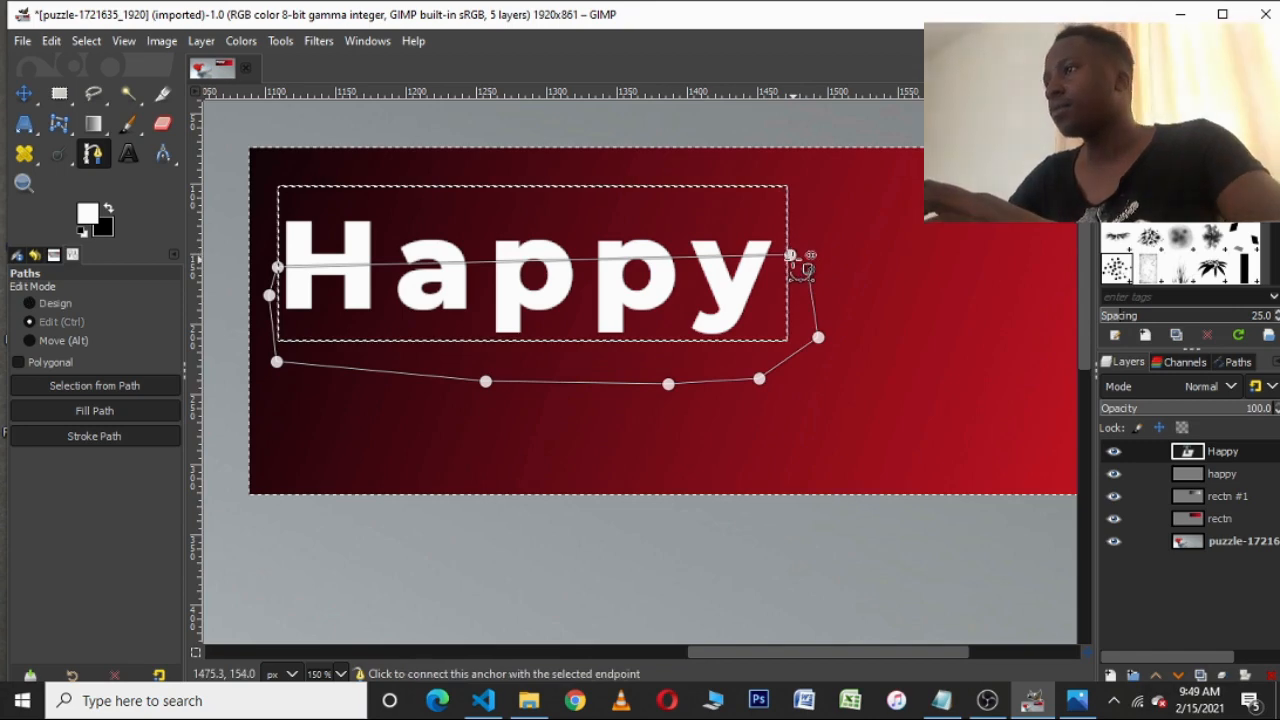
pyautogui.keyDown('ctrl'); pyautogui.click(806, 266); pyautogui.keyUp('ctrl')
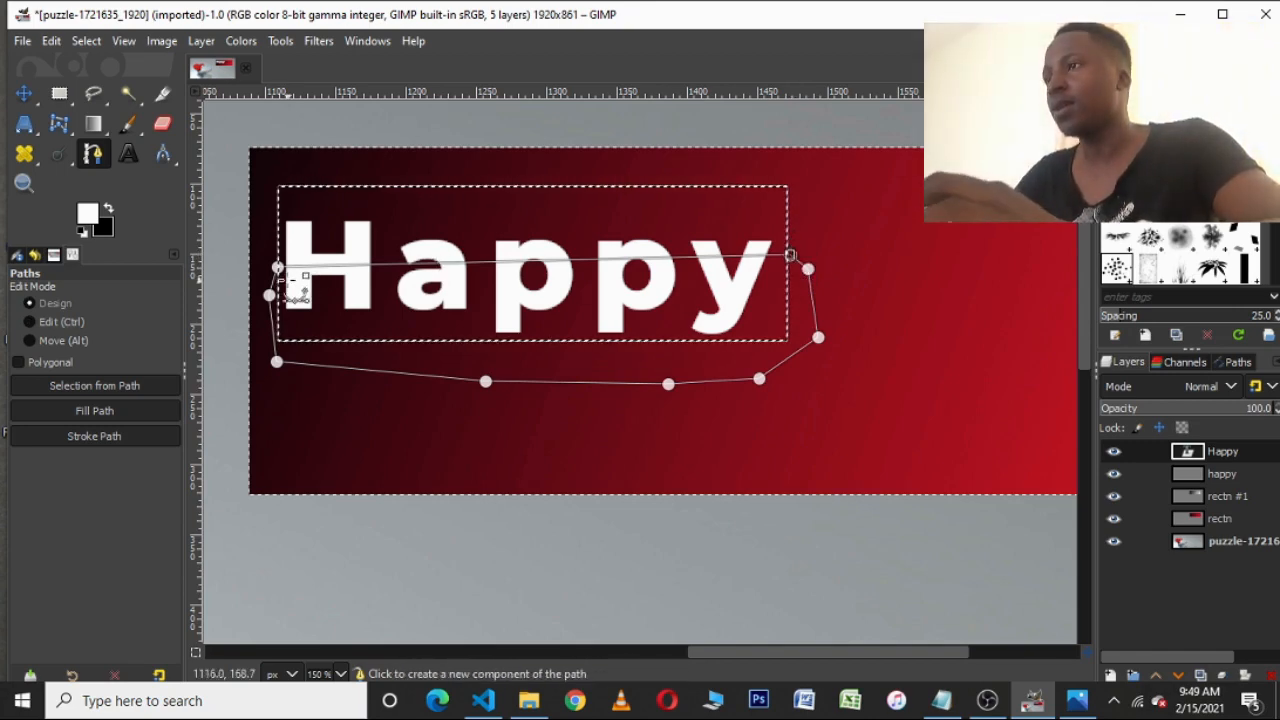
pyautogui.moveTo(278, 271); pyautogui.dragTo(277, 292)
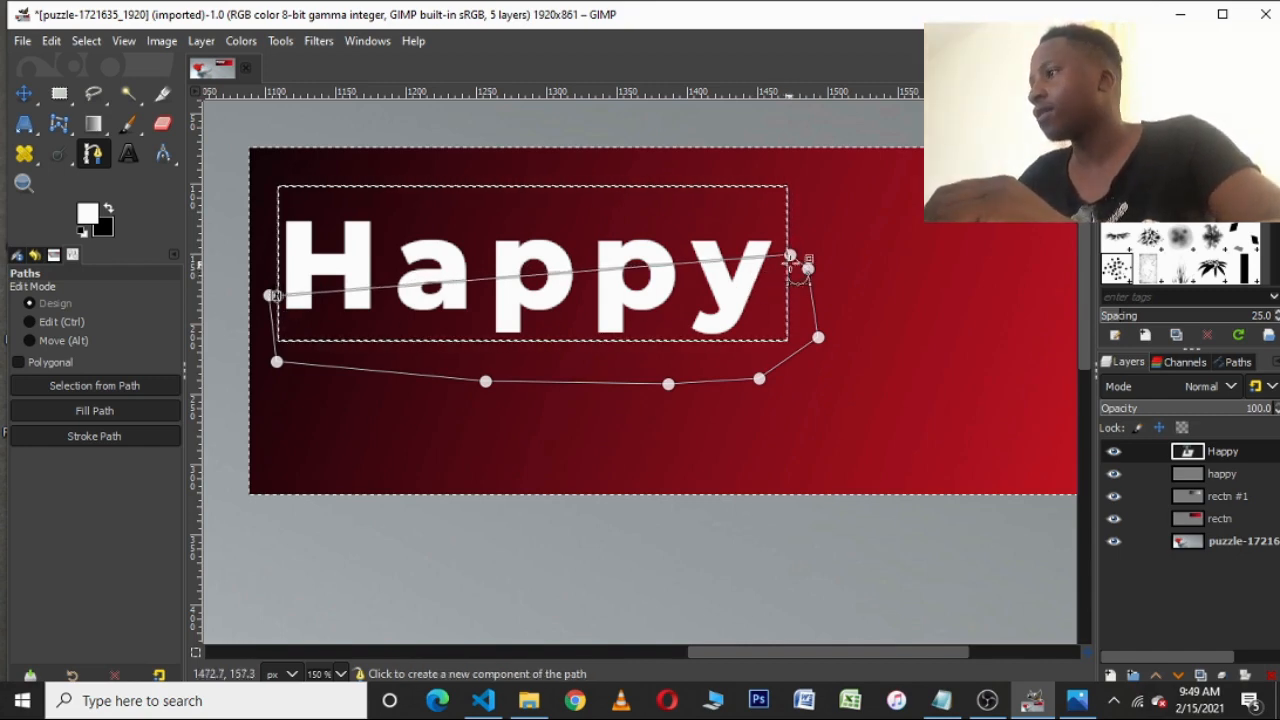
pyautogui.moveTo(790, 256); pyautogui.dragTo(789, 263)
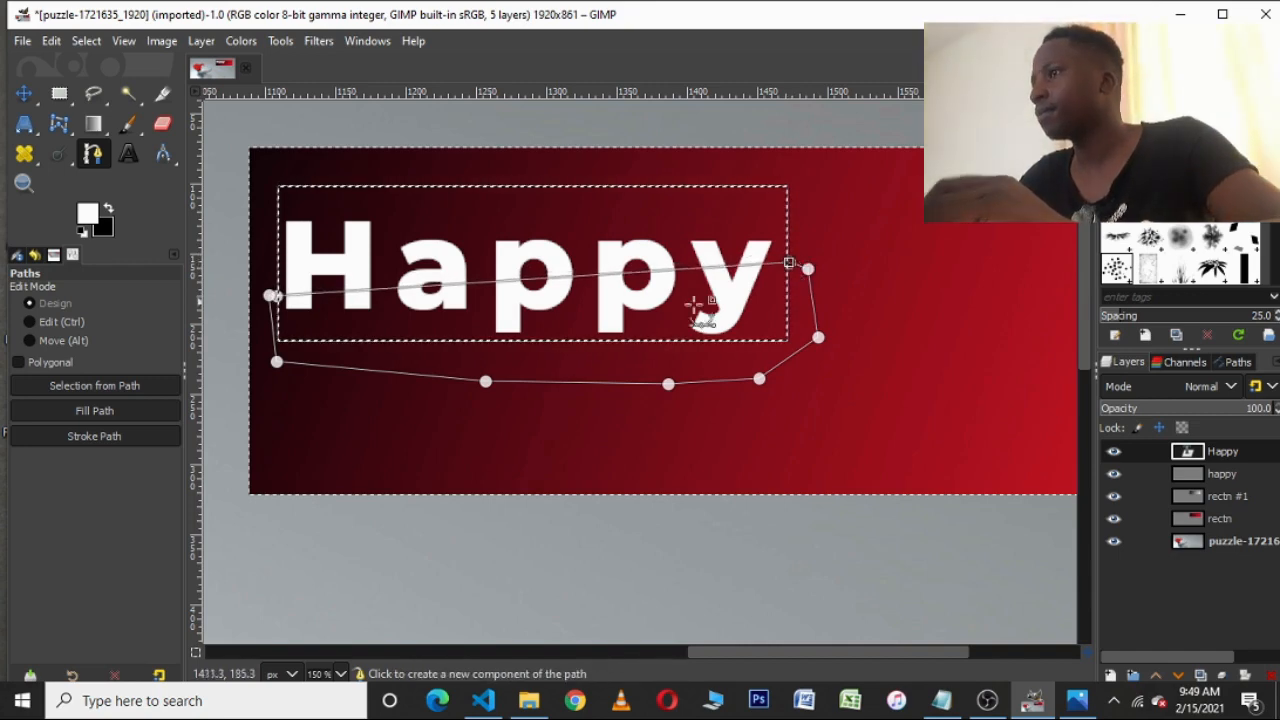
# - Float the lower part of the Happy text enclosed by the path and convert the floating selection to a new layer
pyautogui.hotkey('shift', 'v')
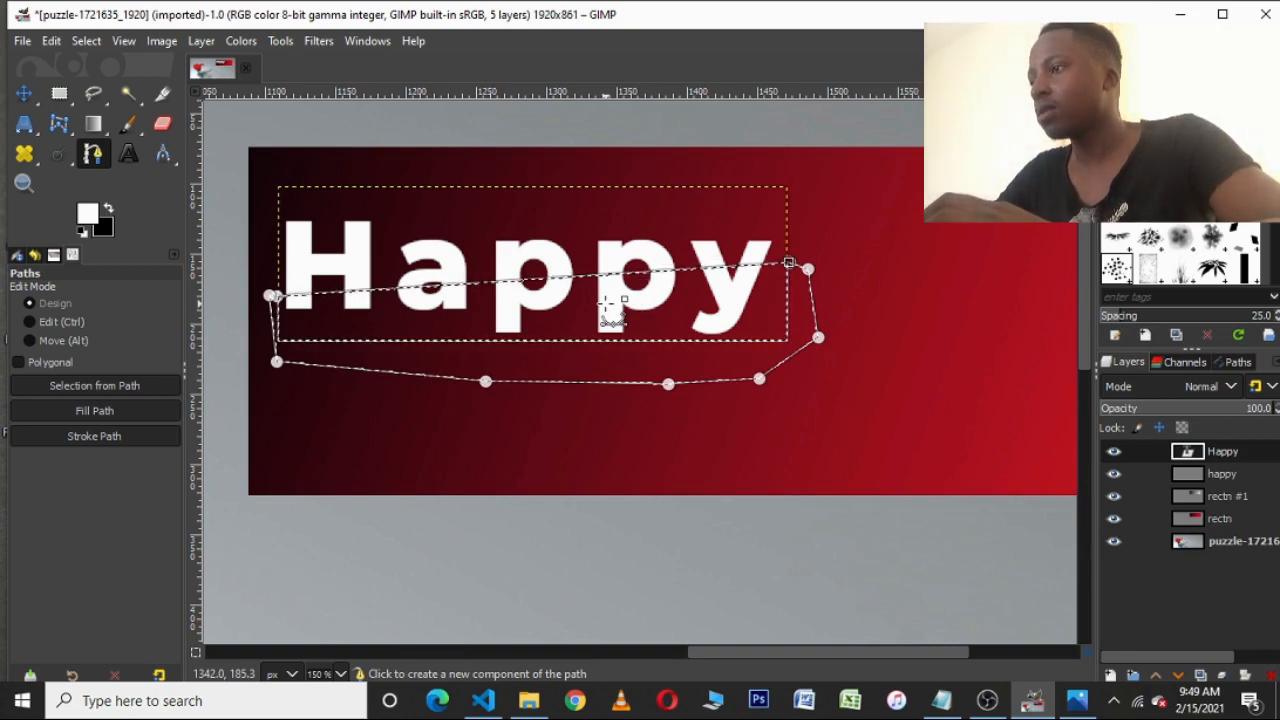
pyautogui.rightClick(606, 304)
pyautogui.moveTo(655, 376)
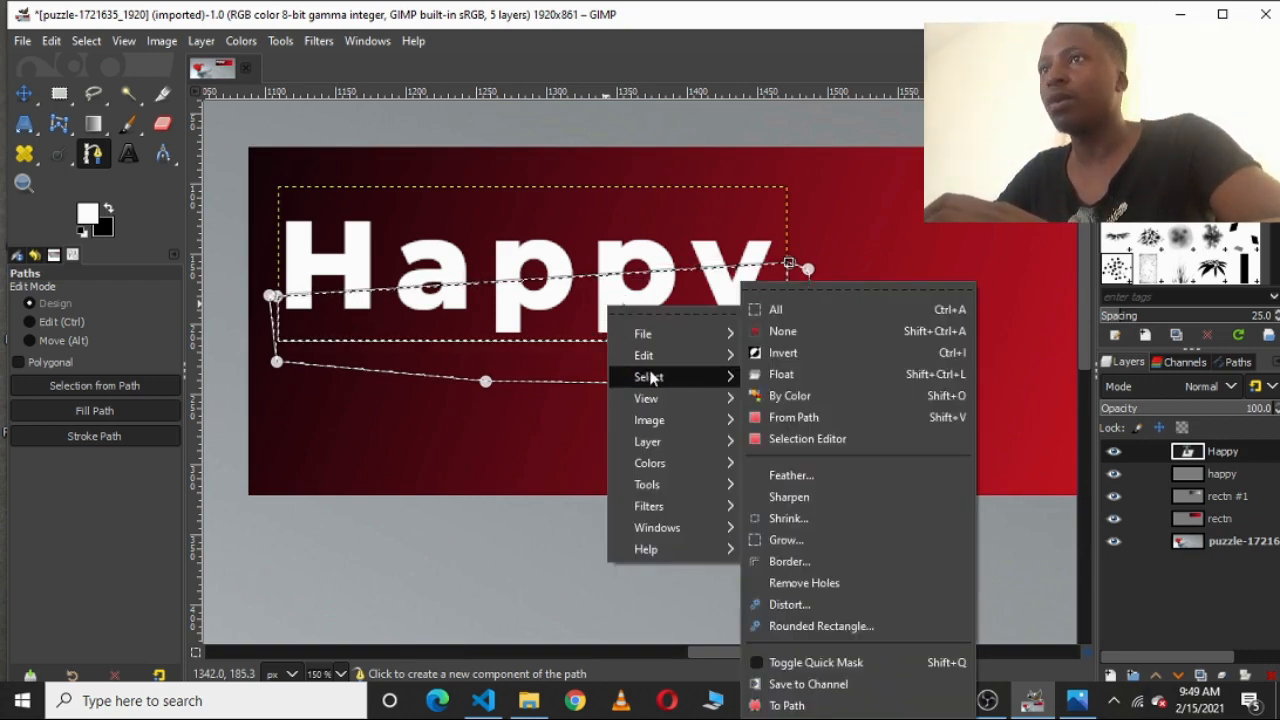
pyautogui.click(762, 377)
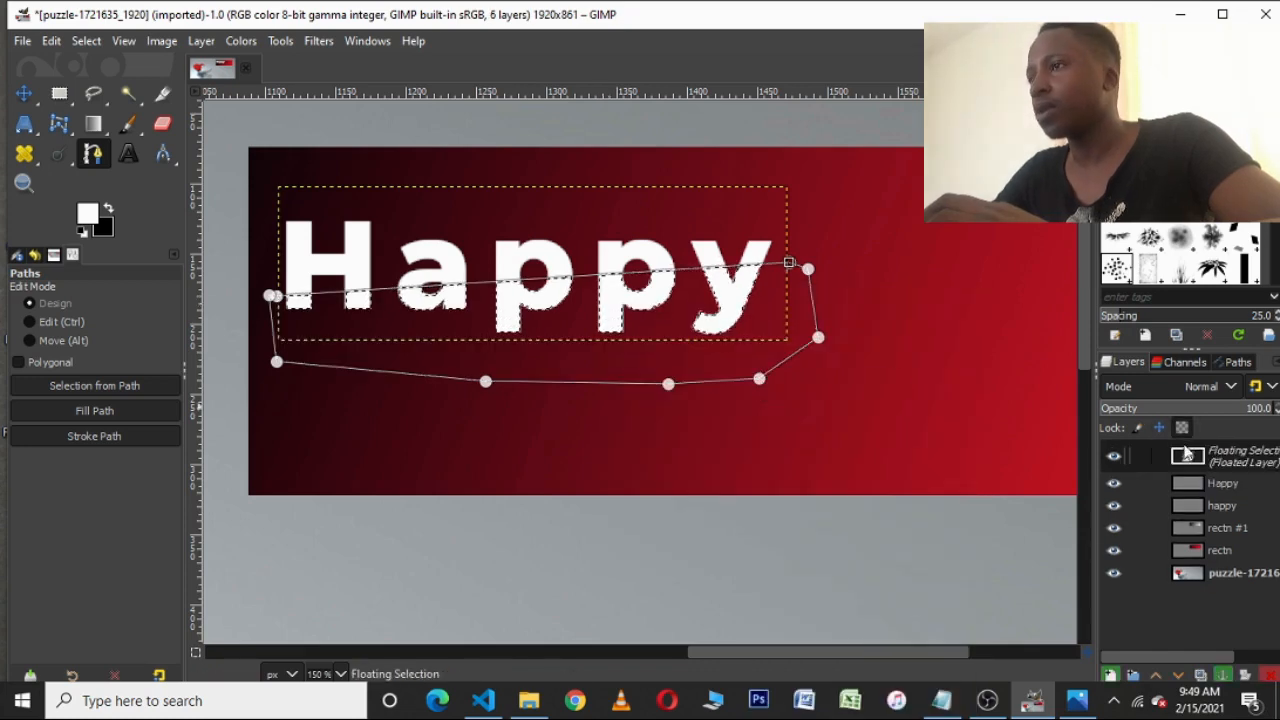
pyautogui.rightClick(1187, 458)
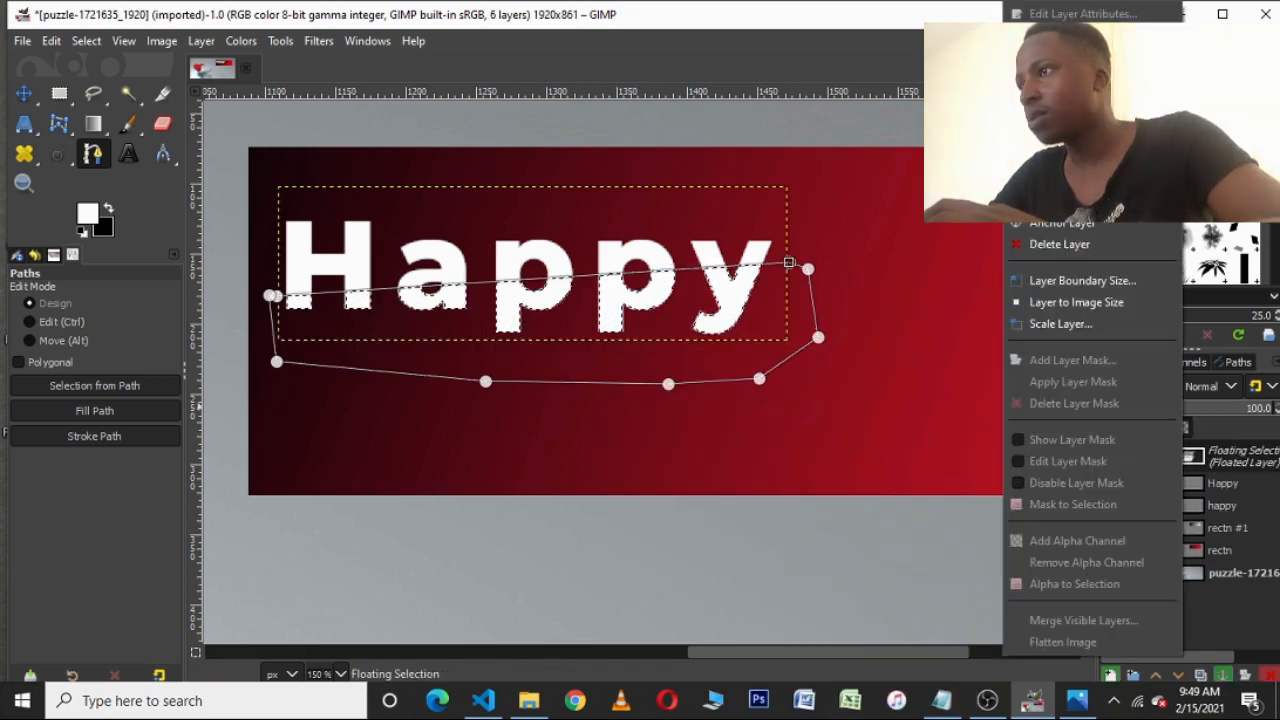
pyautogui.click(1070, 139)
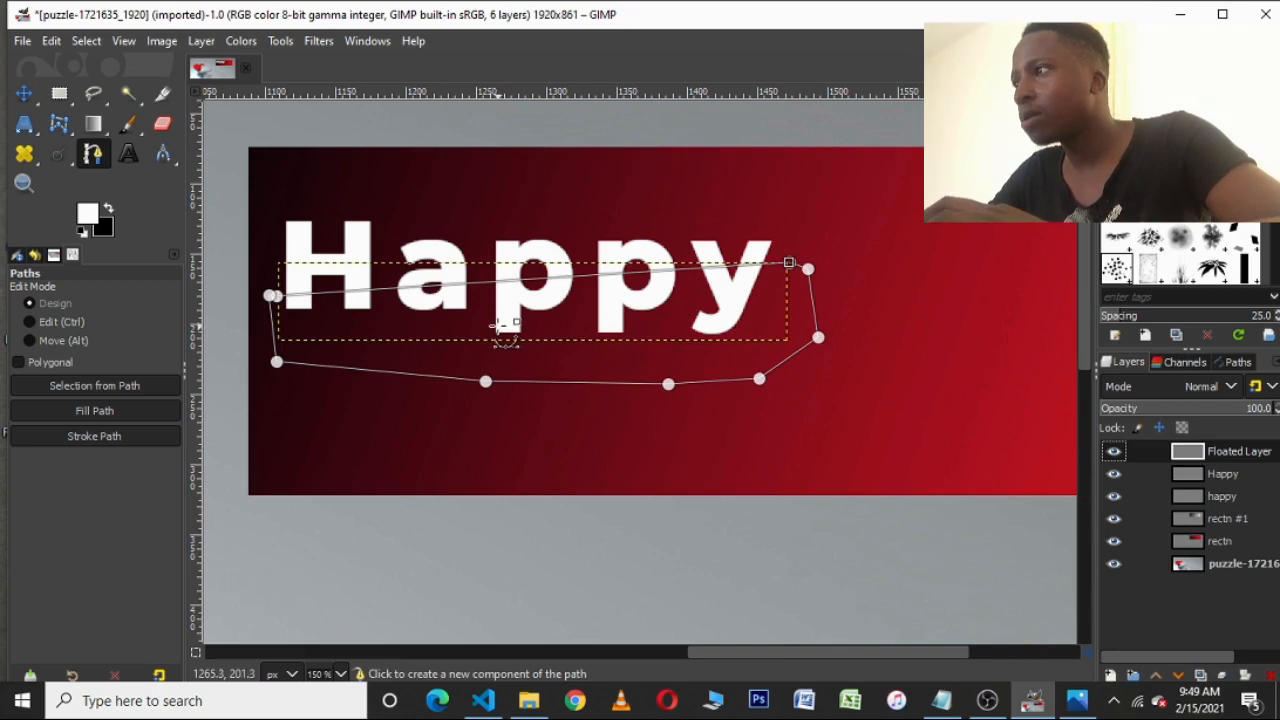
# - Move the floated lower slice of Happy about 3 px left and 1 px up for a sliced-text offset
pyautogui.keyDown('ctrl'); pyautogui.scroll(1, 497, 325); pyautogui.keyUp('ctrl')
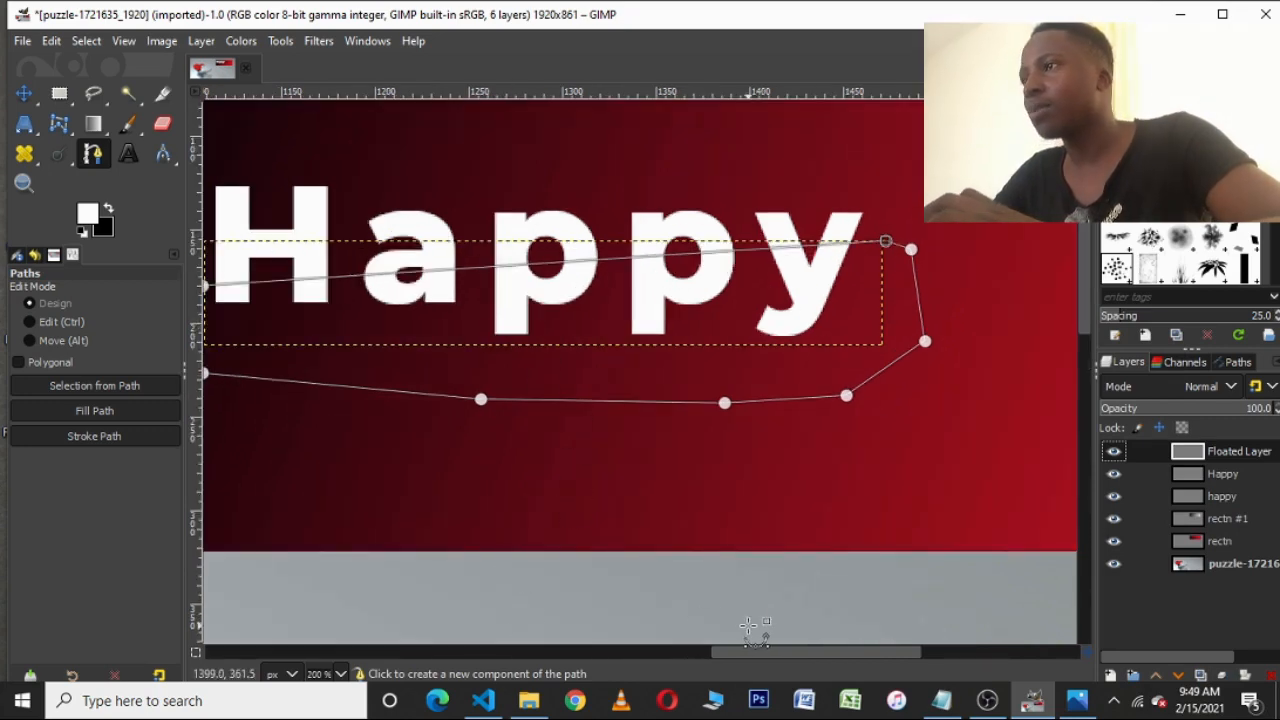
pyautogui.moveTo(757, 651); pyautogui.dragTo(718, 654)
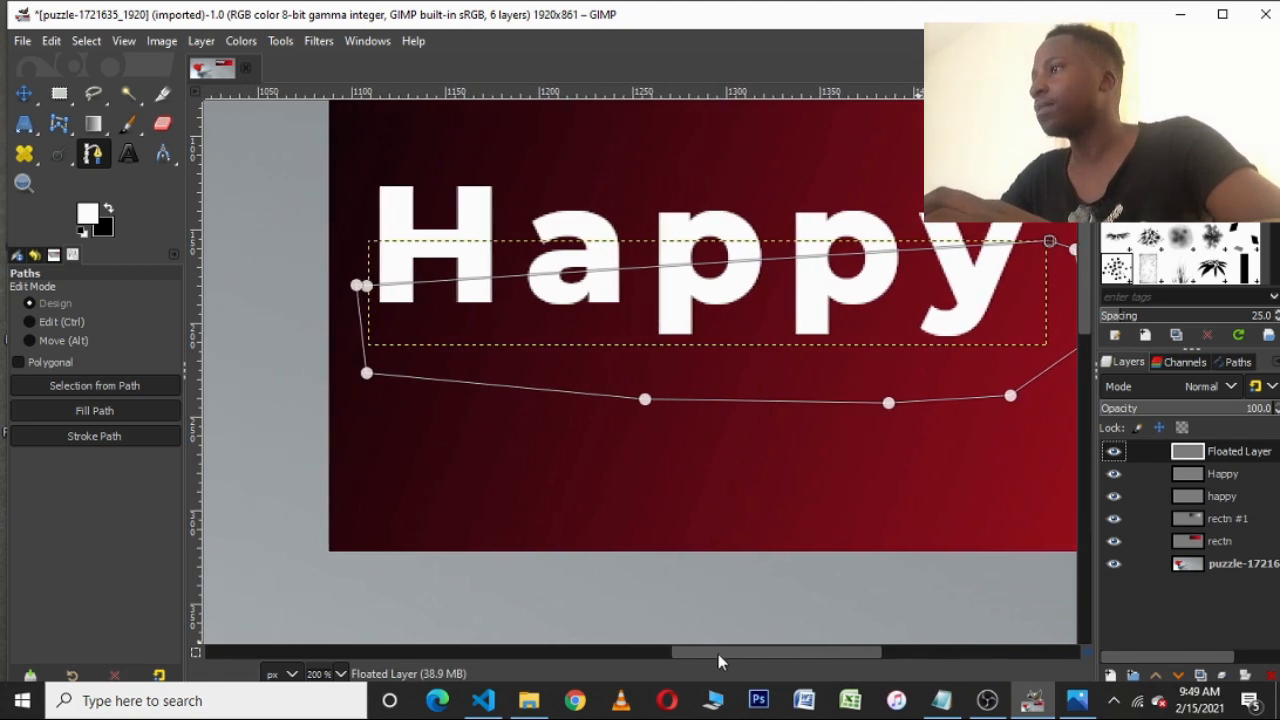
pyautogui.click(26, 97)
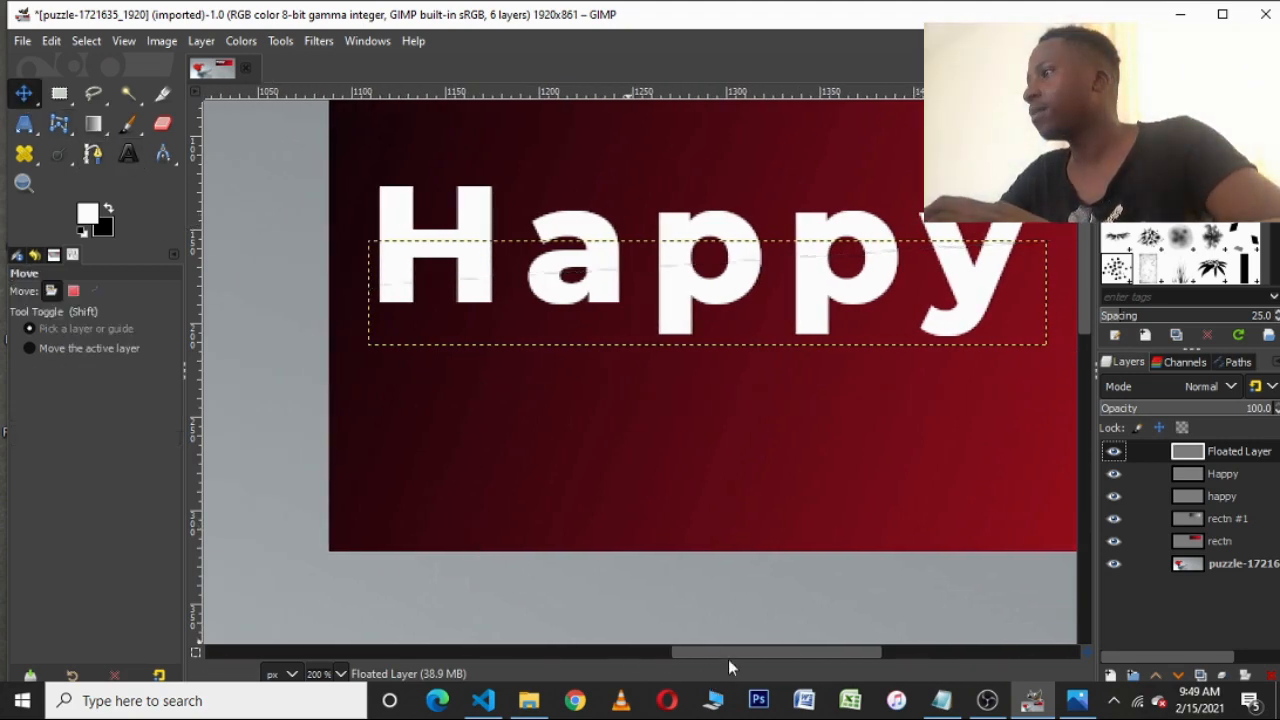
pyautogui.moveTo(740, 650); pyautogui.dragTo(754, 647)
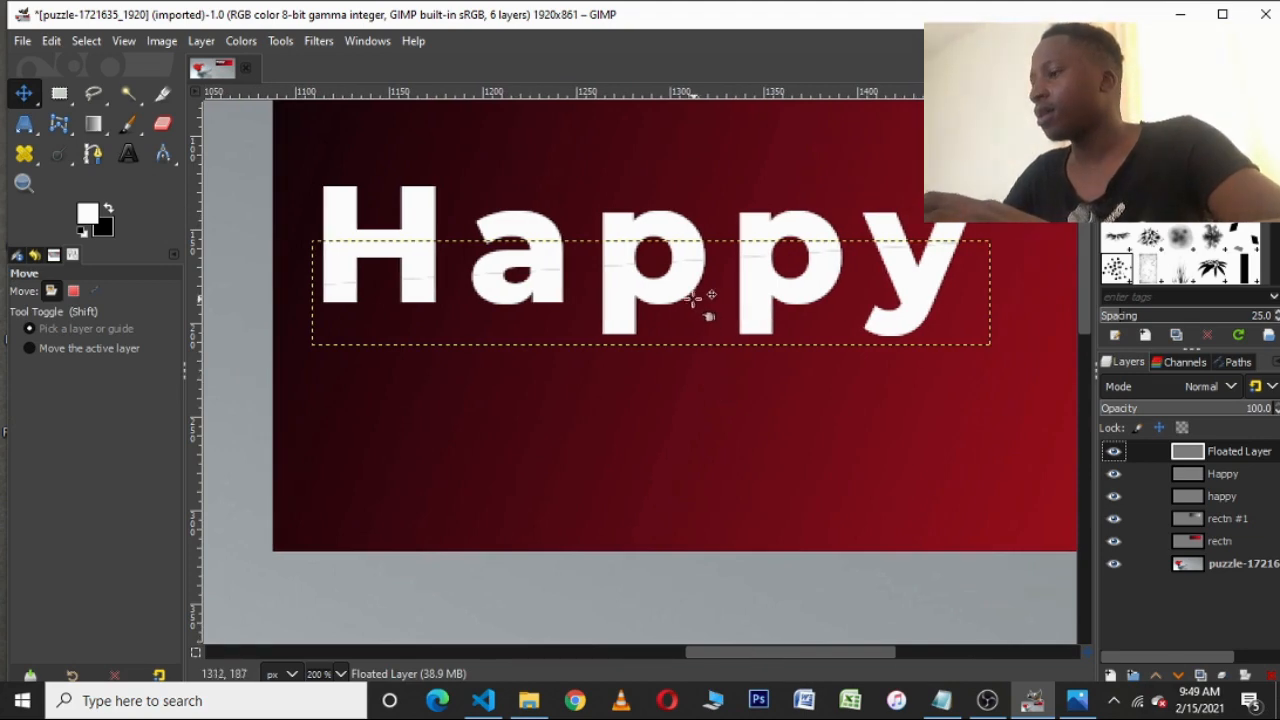
pyautogui.moveTo(704, 305); pyautogui.dragTo(698, 304)
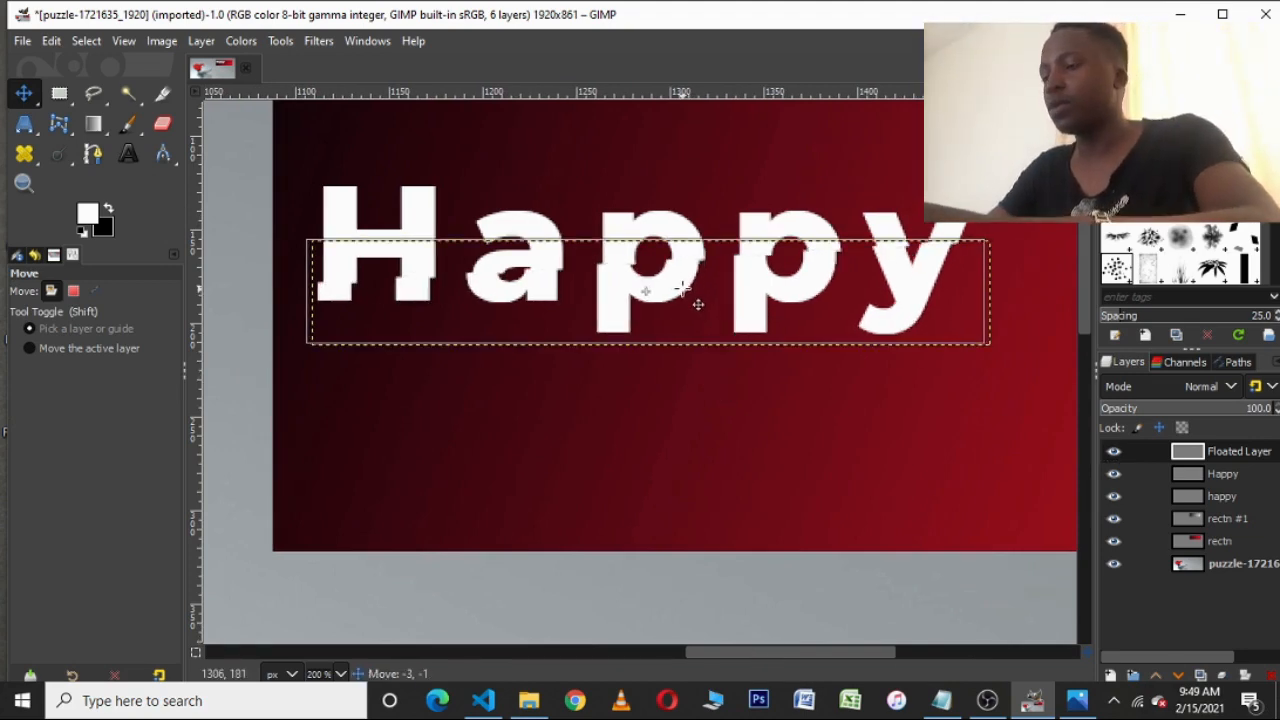
pyautogui.moveTo(698, 304); pyautogui.dragTo(698, 304)
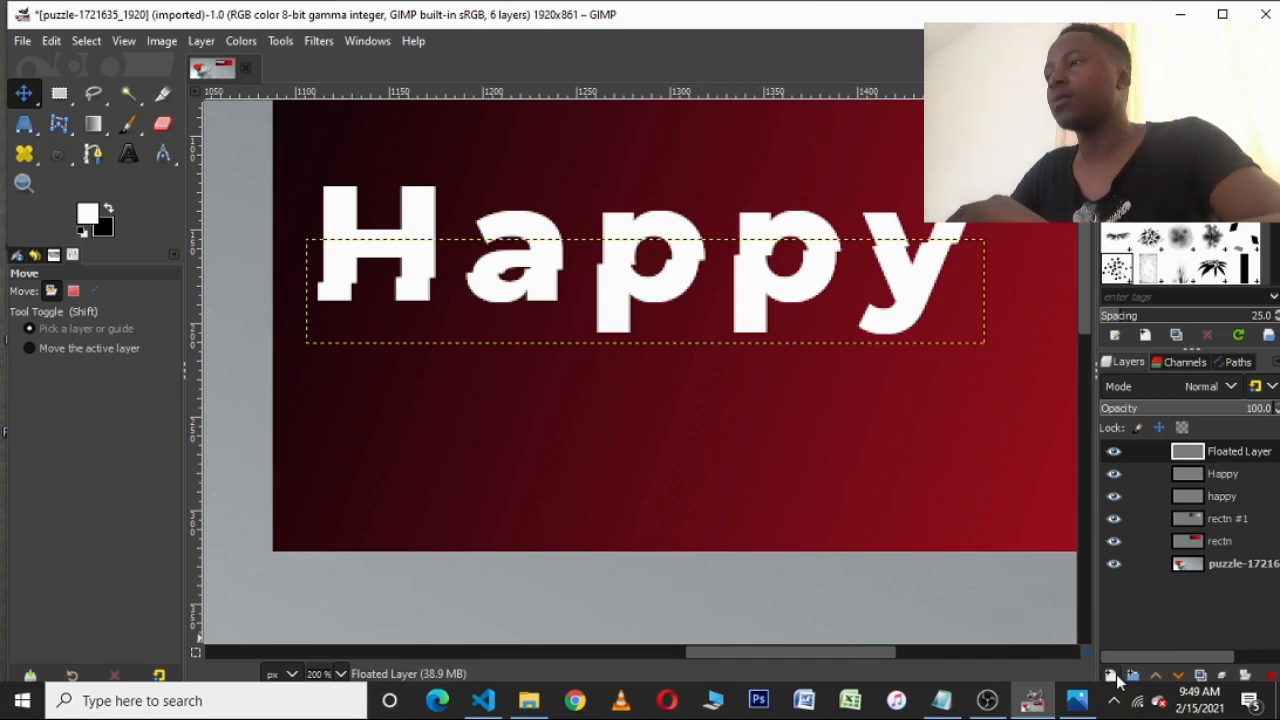
# - Add a new transparent layer named happ-shadow above the floated text slice
pyautogui.click(1110, 675)
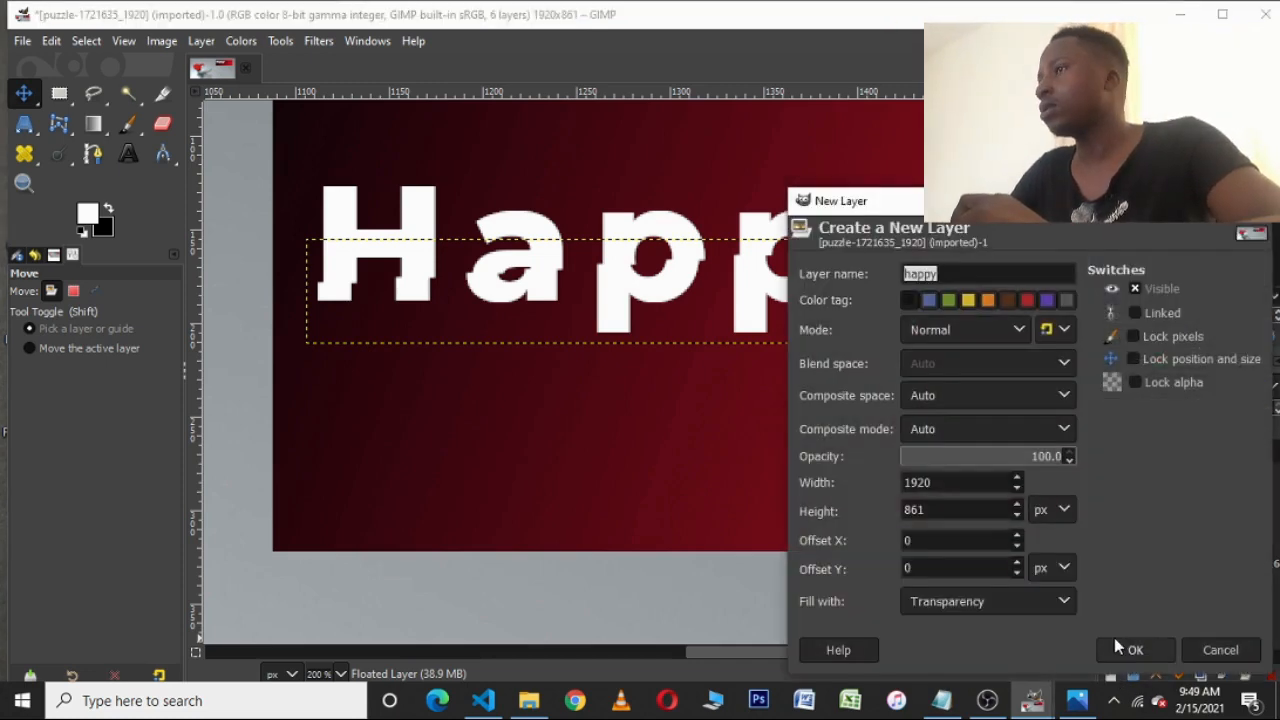
pyautogui.press('Right')
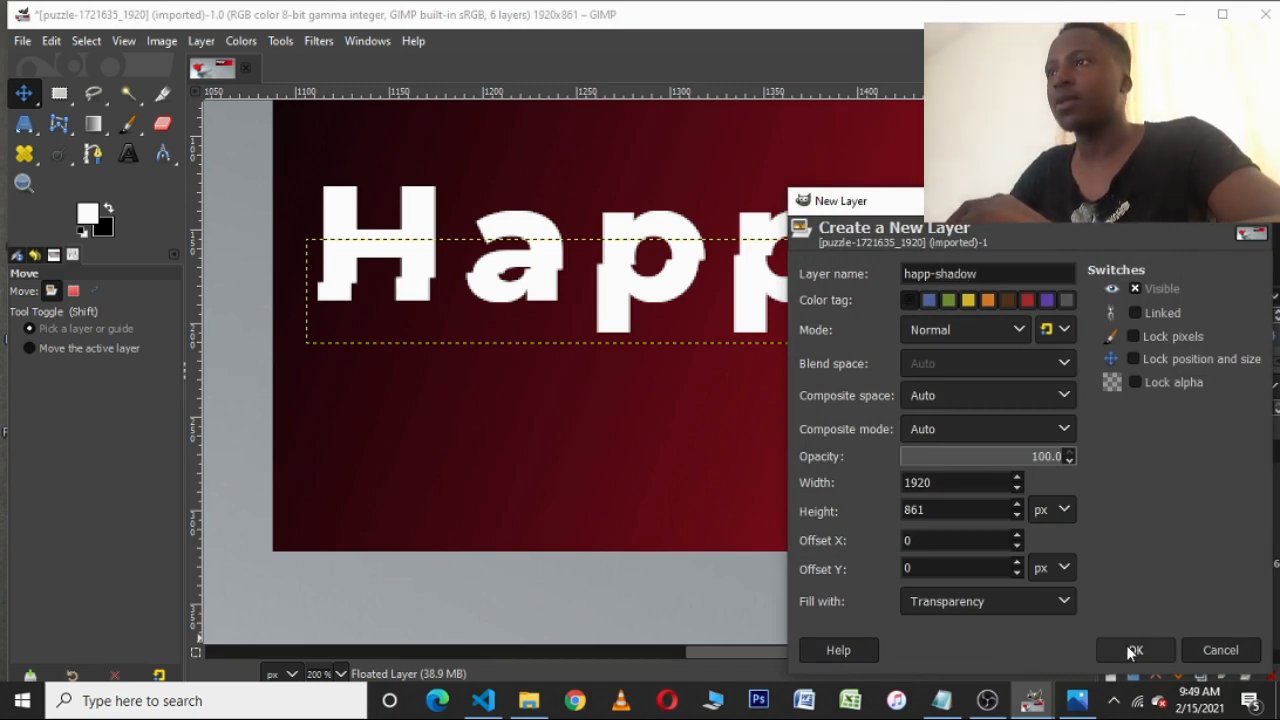
pyautogui.click(1126, 648)
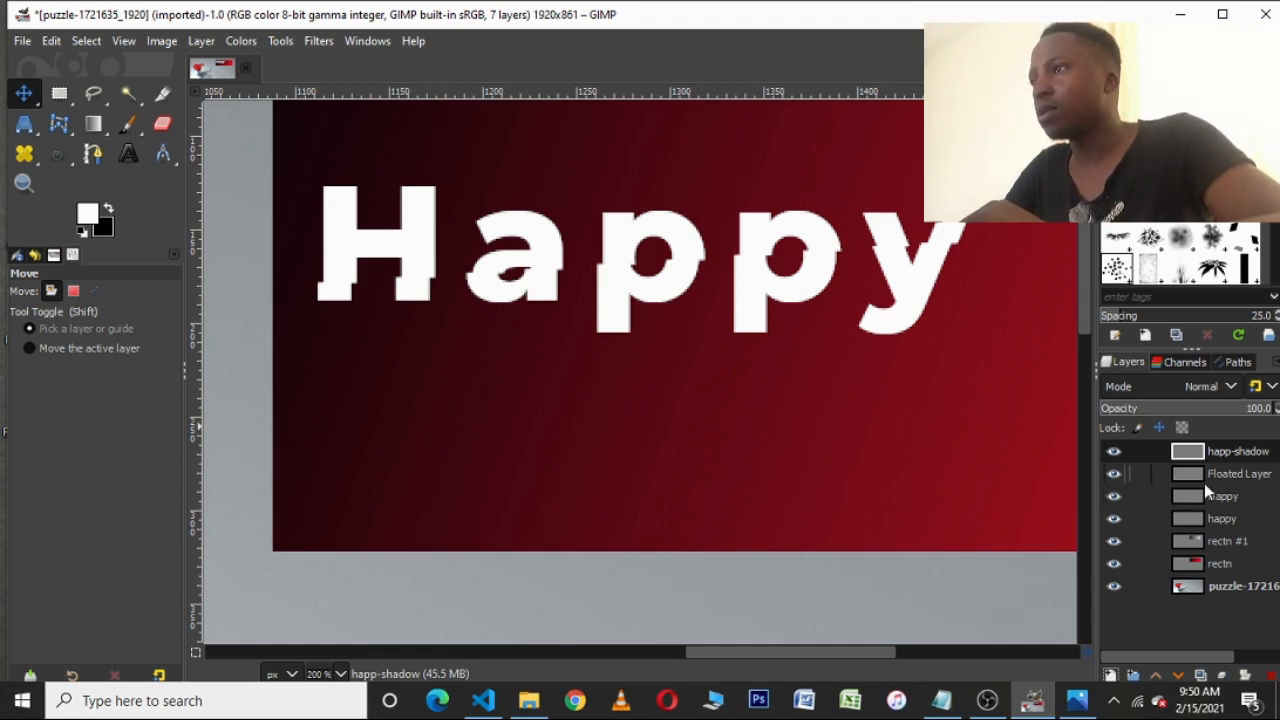
# - Free-select a thin wavy band along the cut across Happy and fill it with the black background color on the happ-shadow layer
pyautogui.click(91, 157)
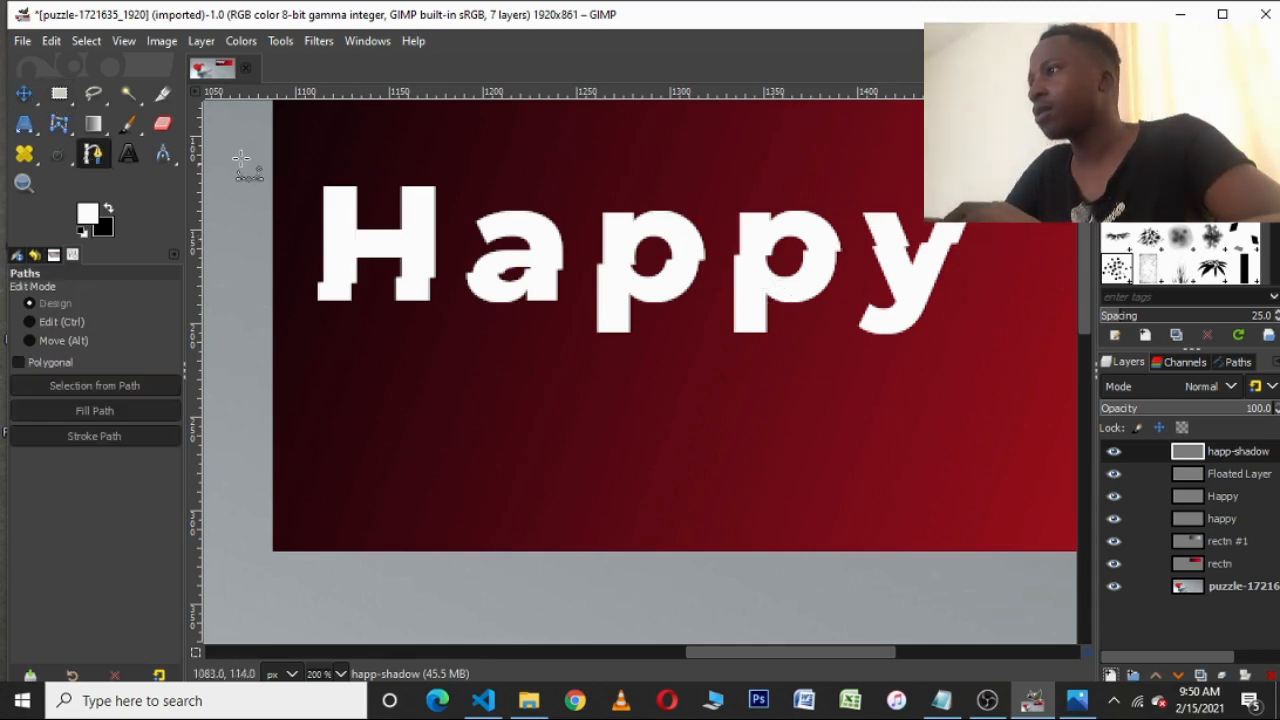
pyautogui.click(94, 94)
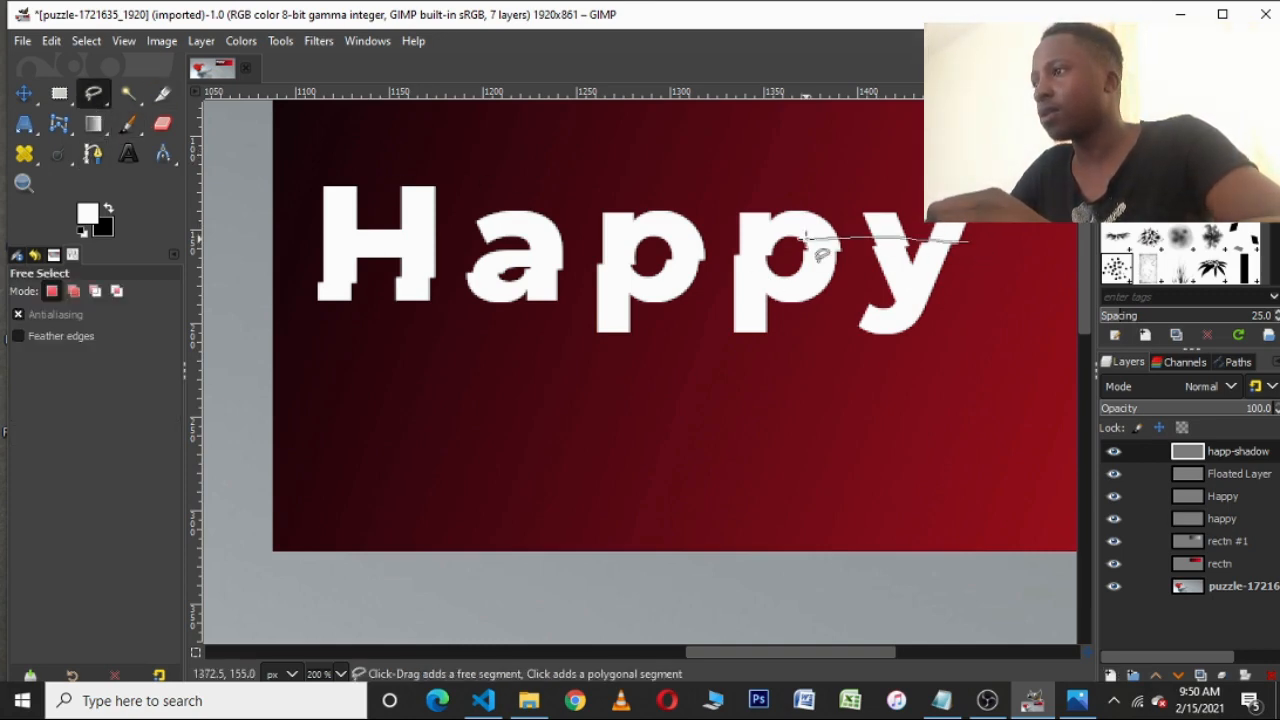
pyautogui.moveTo(805, 238)
pyautogui.mouseDown()
pyautogui.moveTo(396, 257)
pyautogui.moveTo(303, 279)
pyautogui.moveTo(339, 292)
pyautogui.moveTo(573, 273)
pyautogui.moveTo(944, 281)
pyautogui.moveTo(967, 241)
pyautogui.mouseUp()
pyautogui.press('Return')
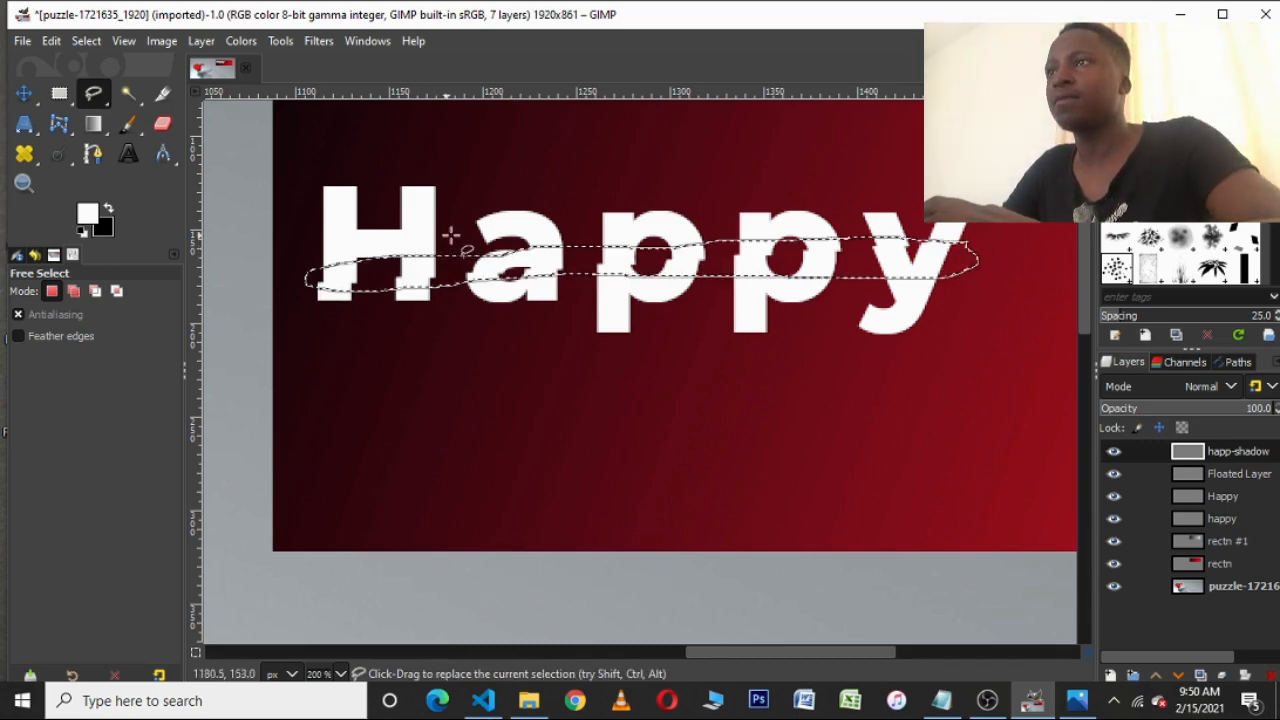
pyautogui.rightClick(536, 266)
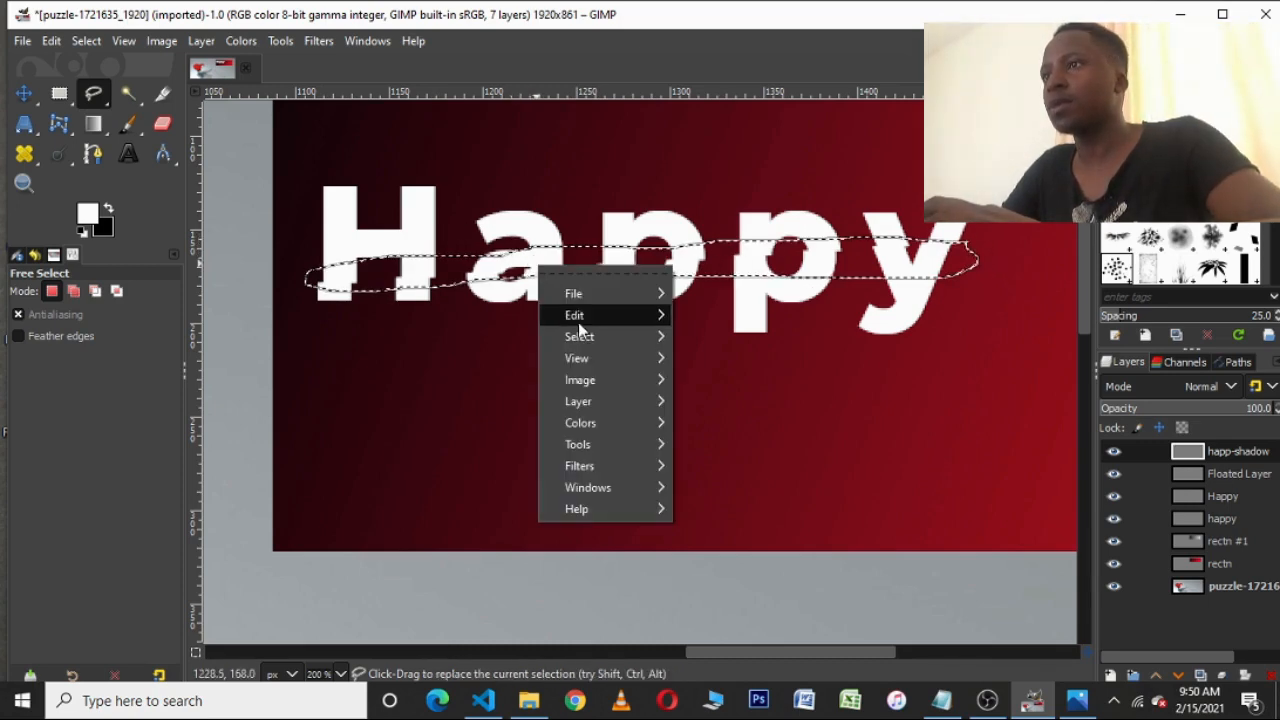
pyautogui.moveTo(578, 318)
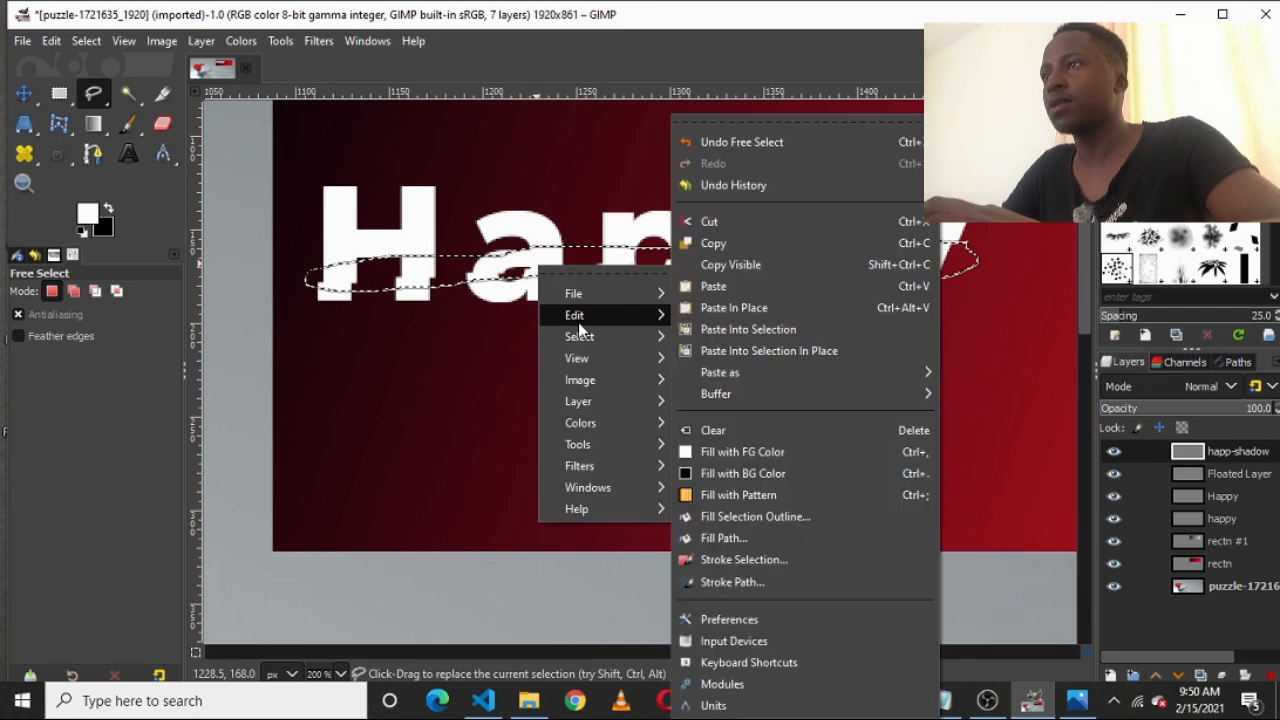
pyautogui.click(740, 471)
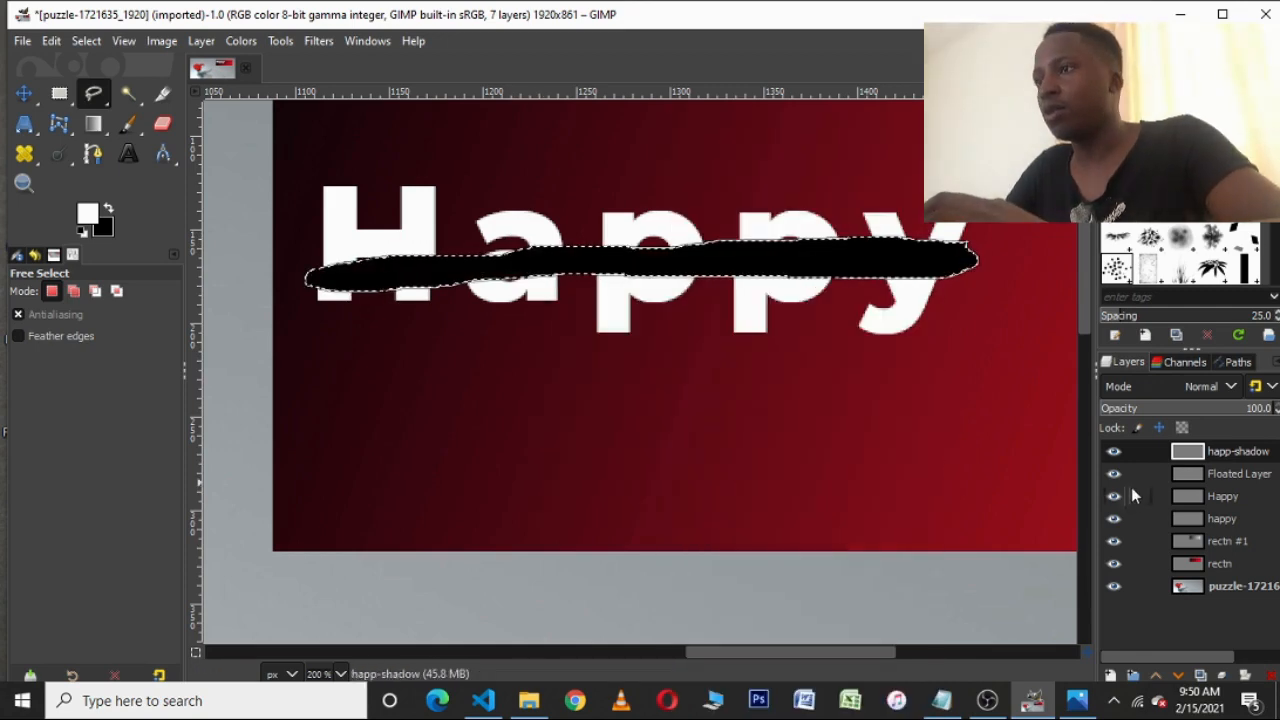
pyautogui.click(313, 43)
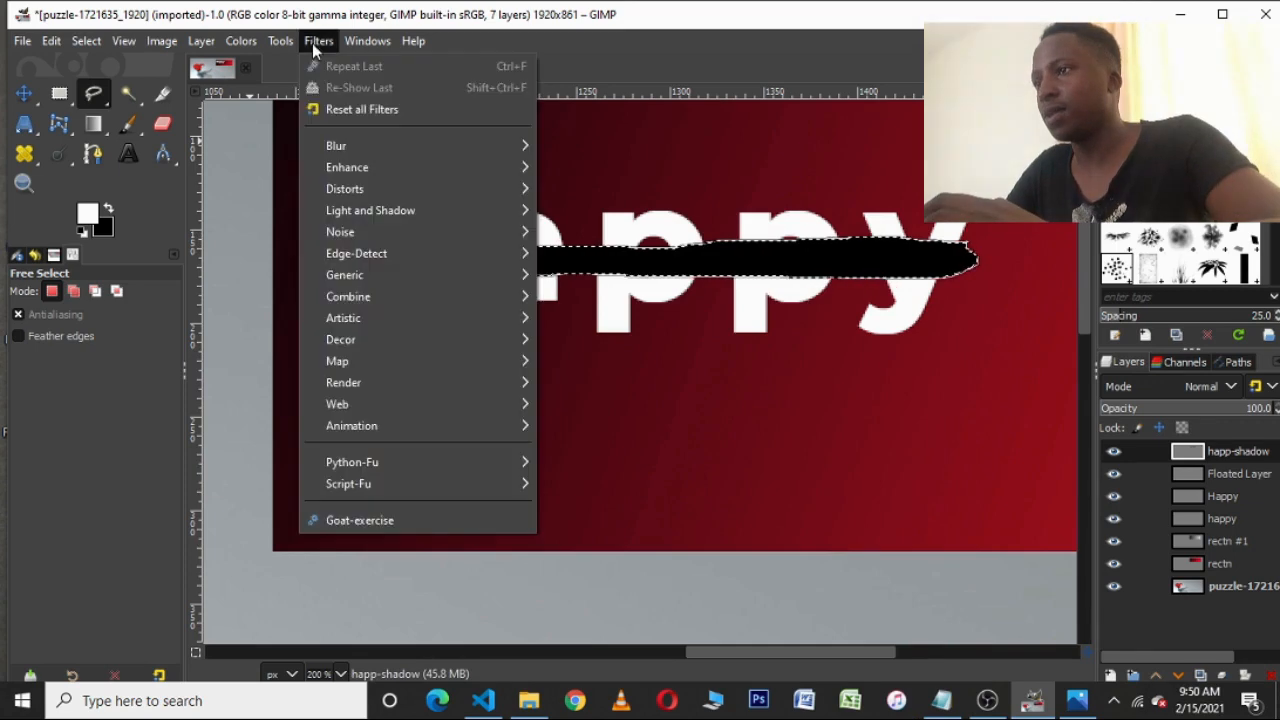
pyautogui.moveTo(345, 145)
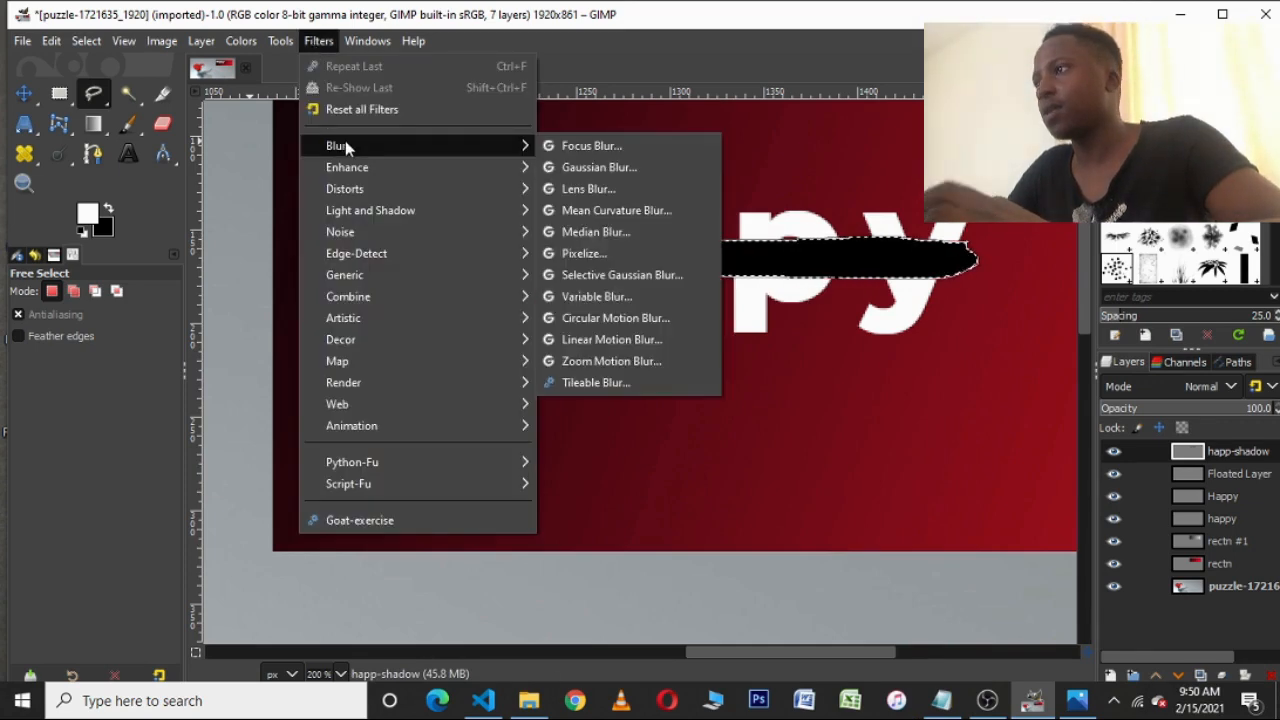
pyautogui.click(248, 136)
# - Clear the selection and apply a Gaussian Blur of size 6.09 in X and Y to the happ-shadow layer
pyautogui.click(86, 41)
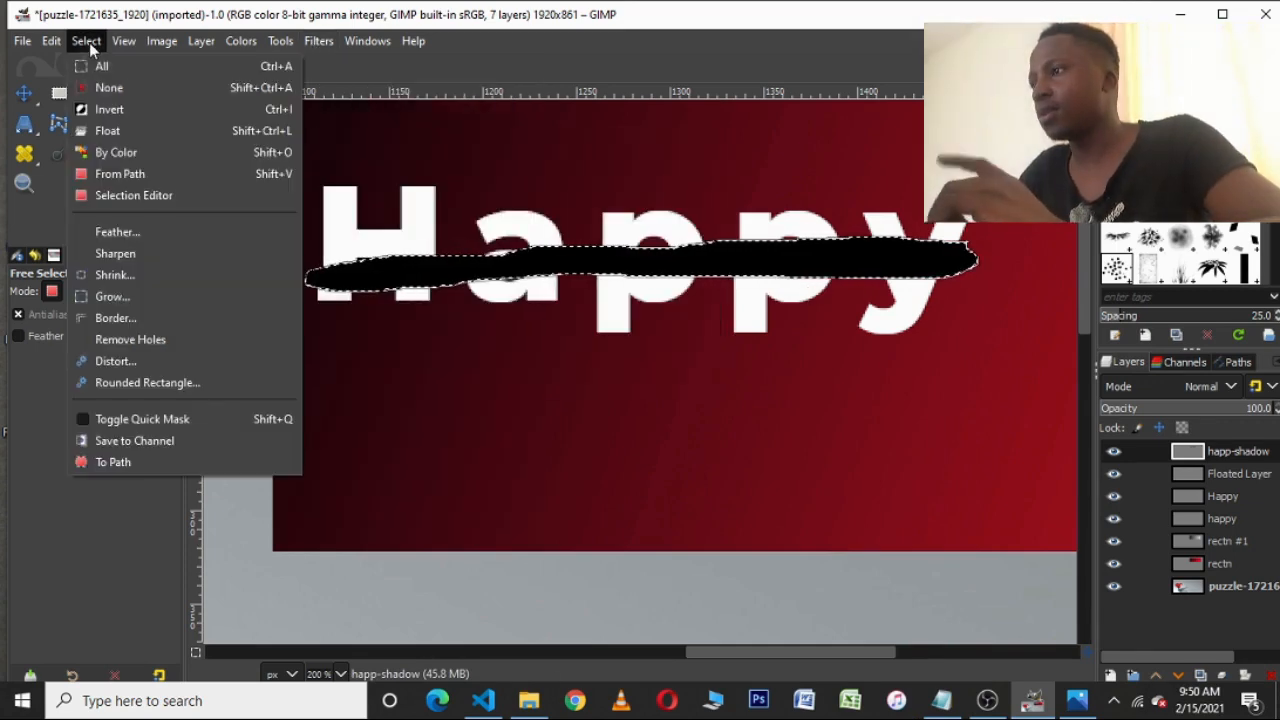
pyautogui.click(110, 88)
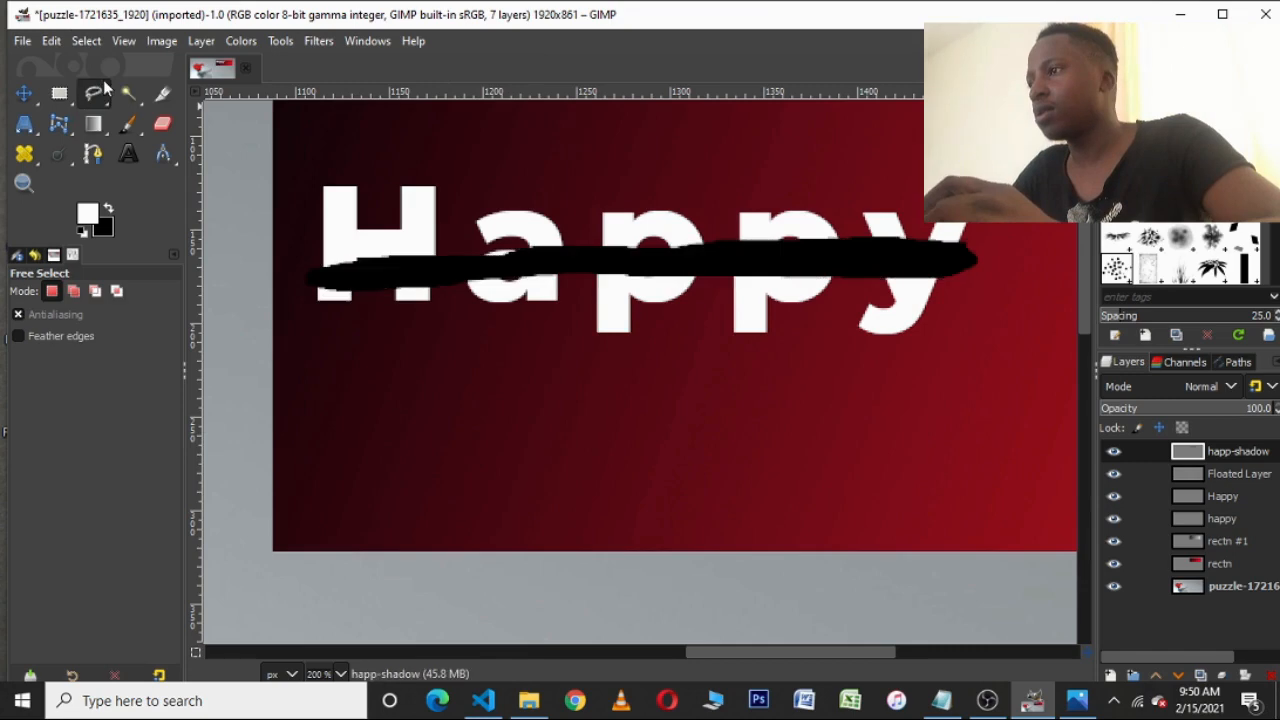
pyautogui.click(315, 40)
pyautogui.moveTo(408, 154)
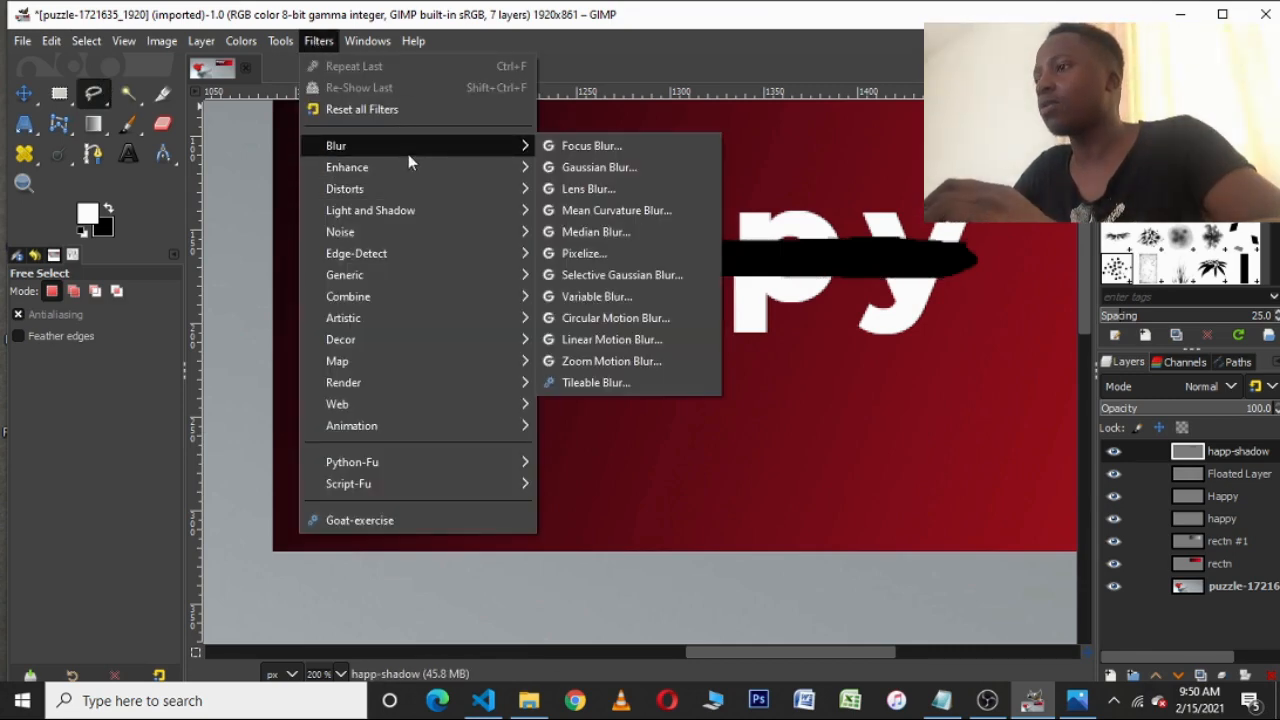
pyautogui.click(596, 167)
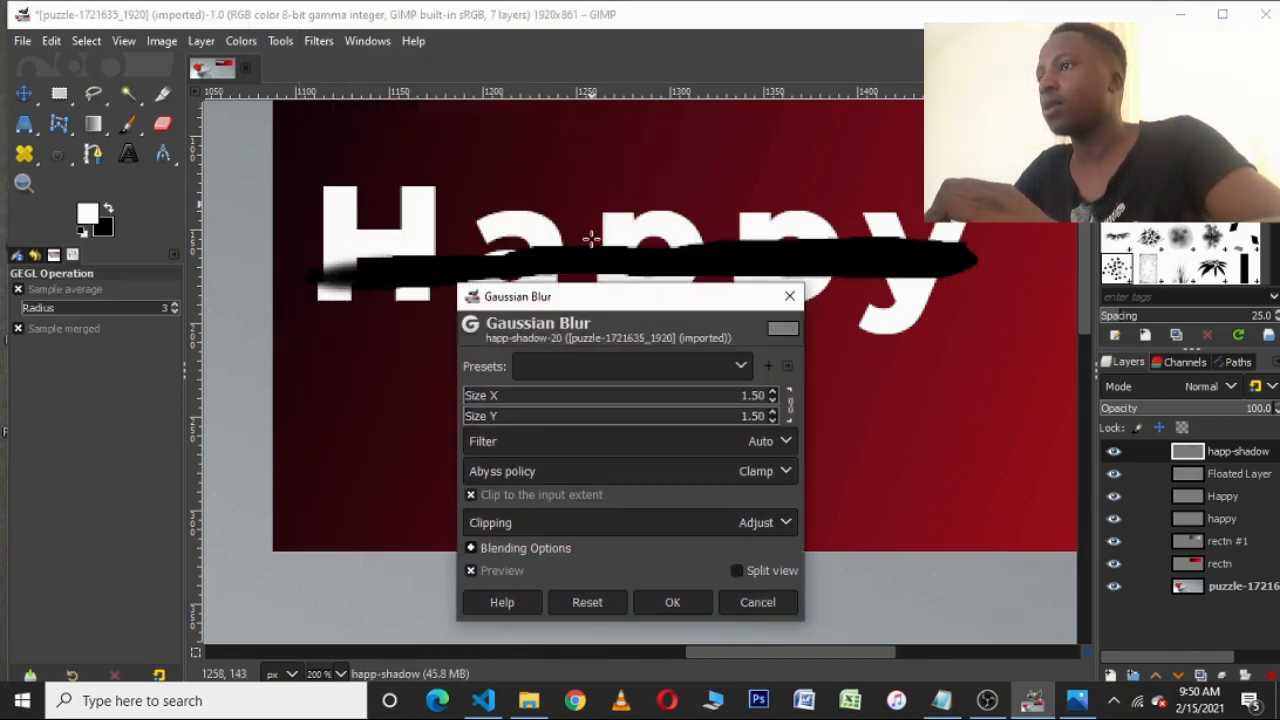
pyautogui.click(476, 400)
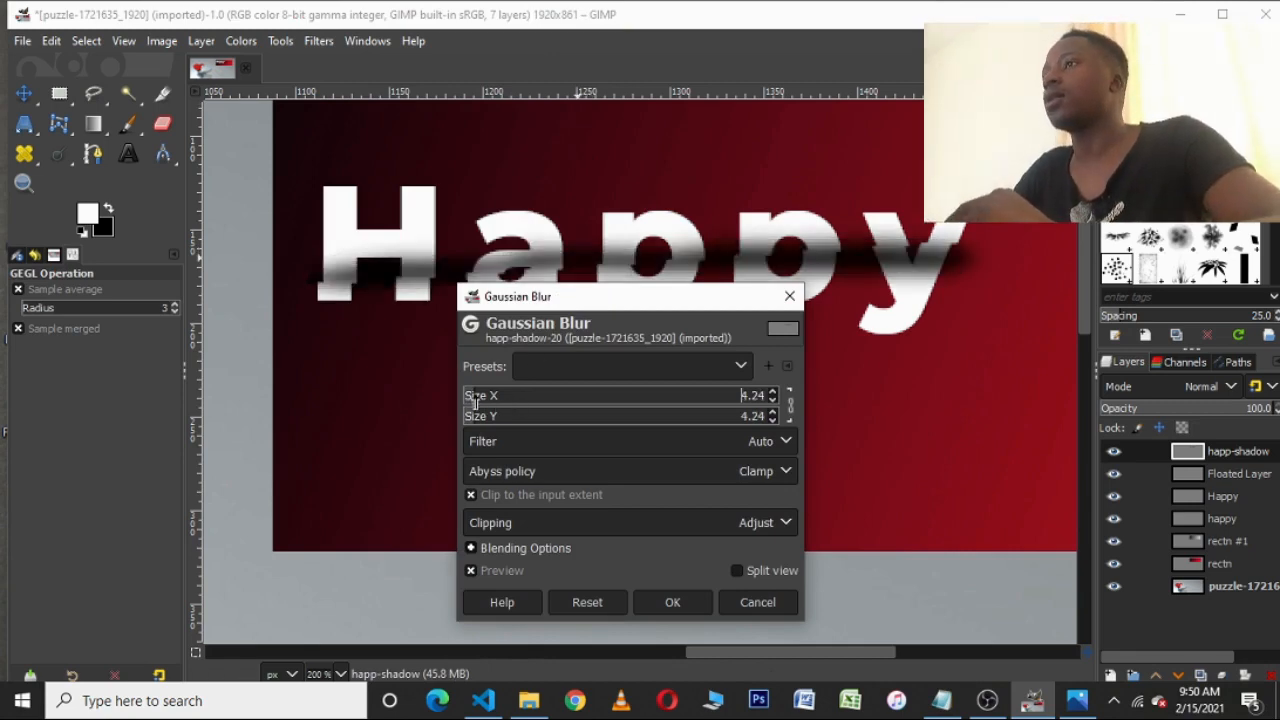
pyautogui.click(480, 400)
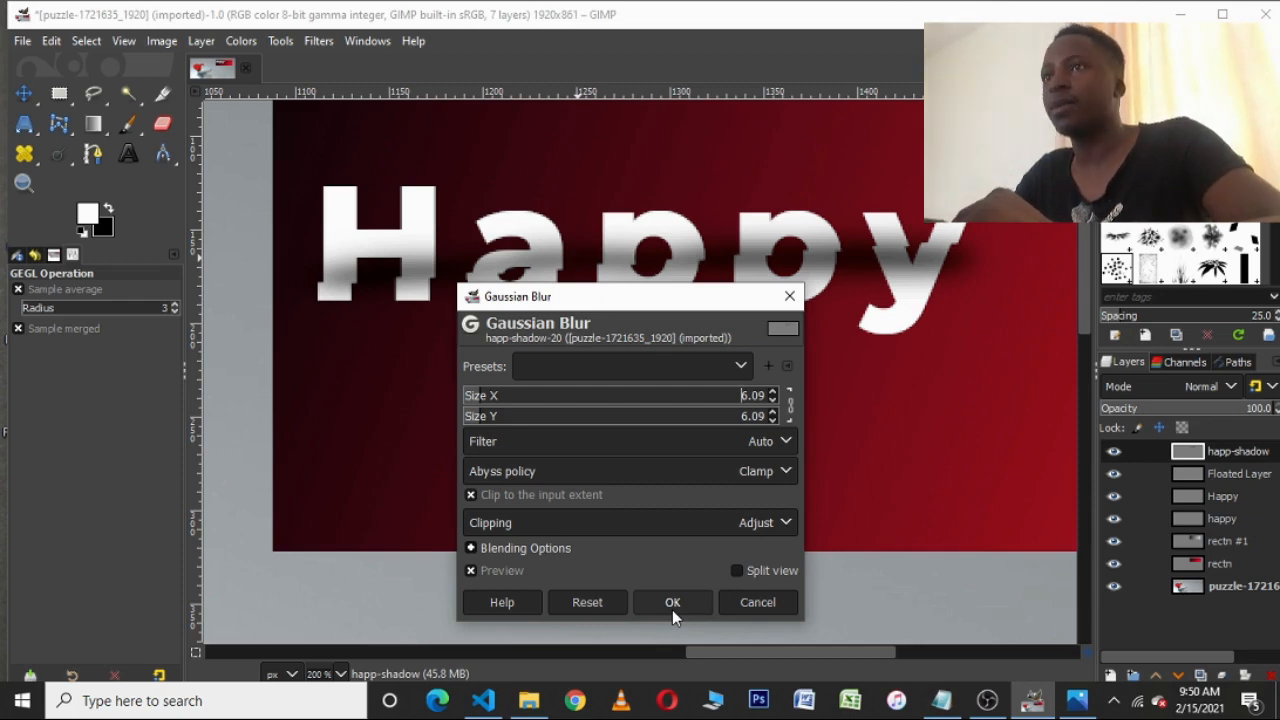
pyautogui.click(672, 603)
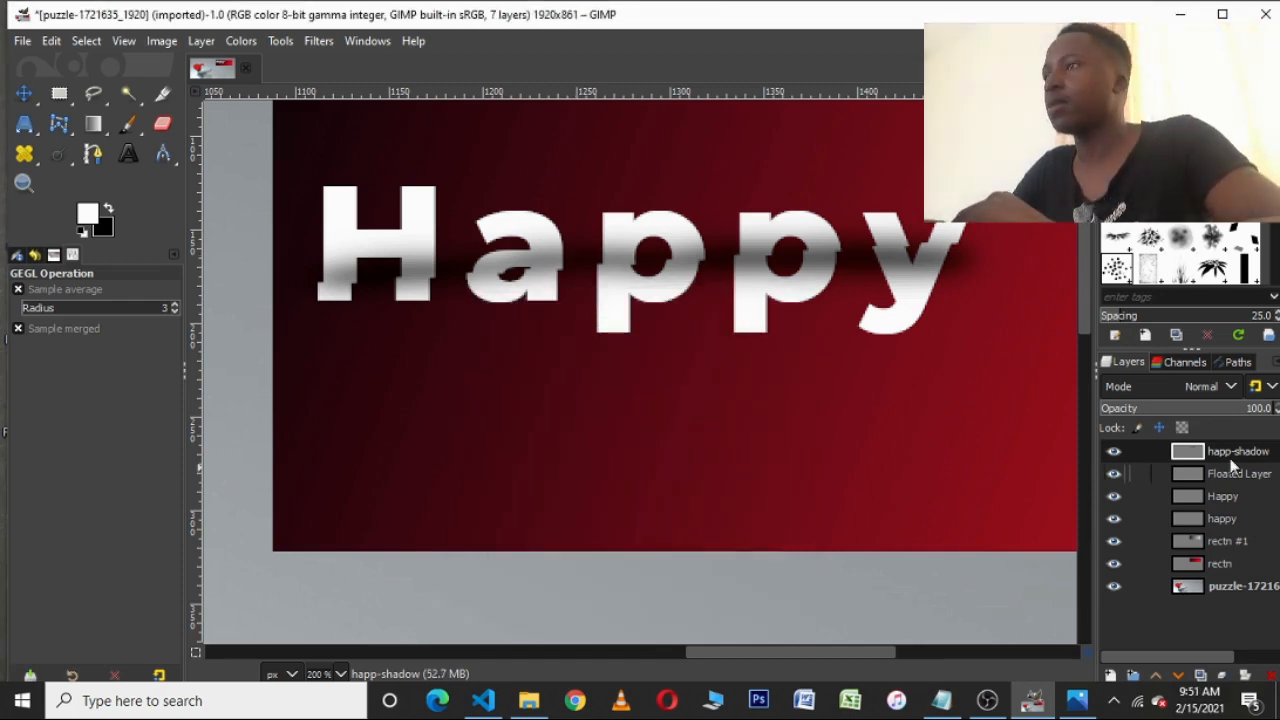
# - Show the saved path, select its enclosed area, delete the happ-shadow content inside it, and clear the selection
pyautogui.click(1240, 363)
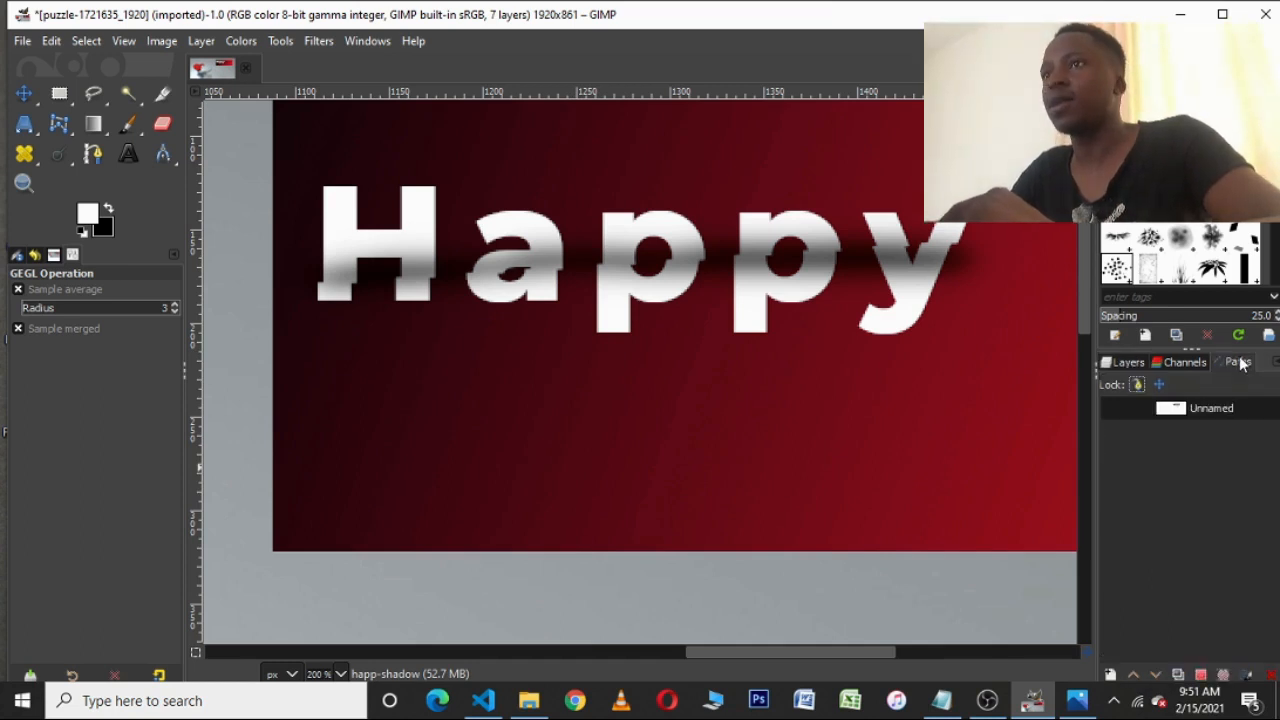
pyautogui.click(1114, 408)
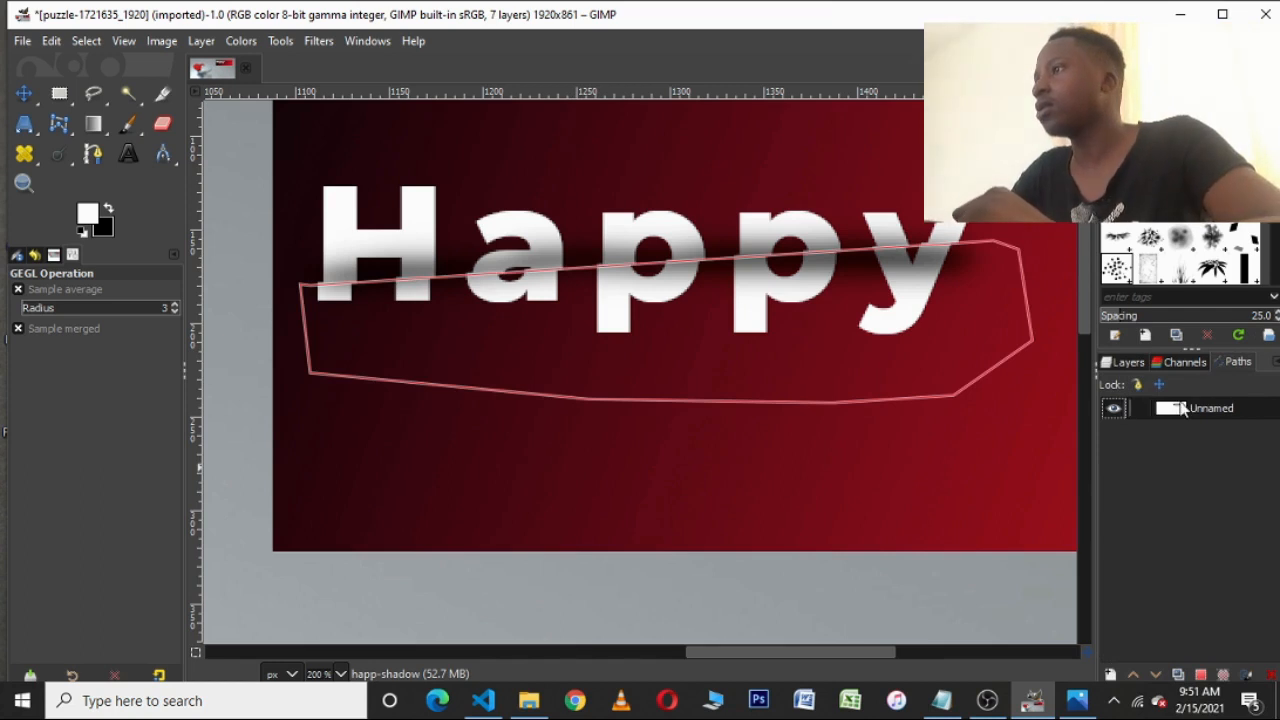
pyautogui.click(1126, 364)
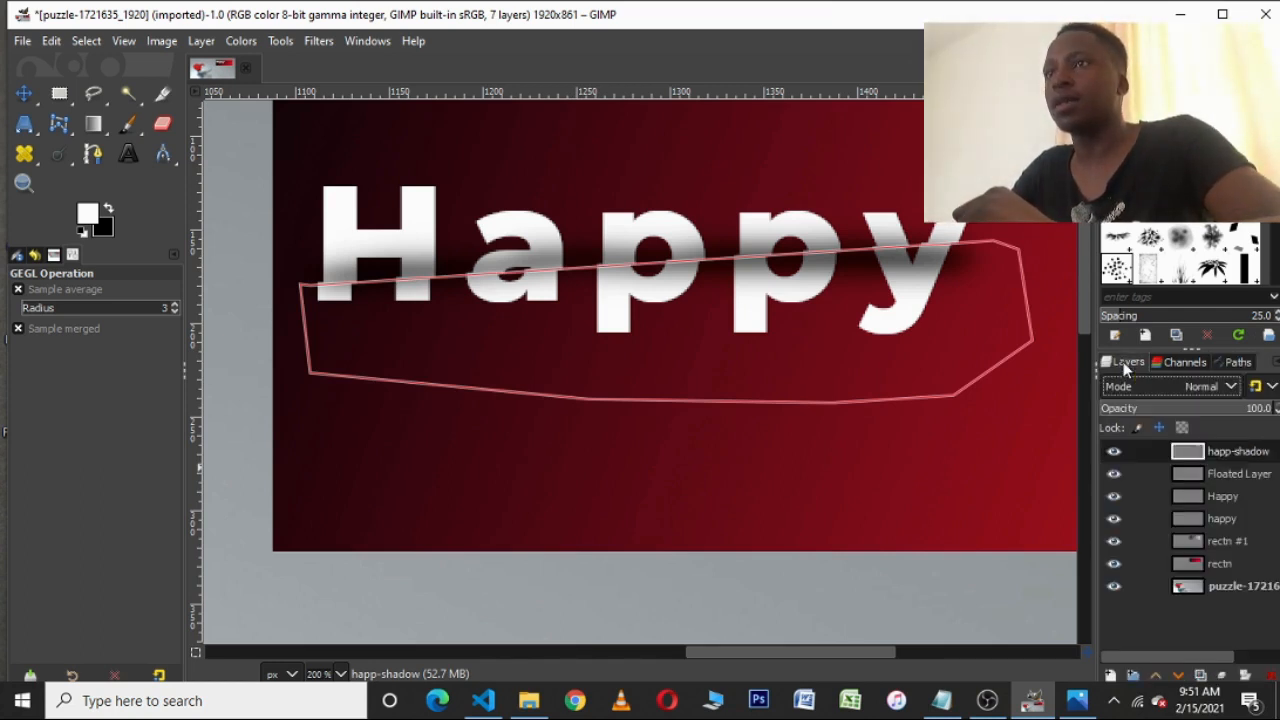
pyautogui.click(93, 153)
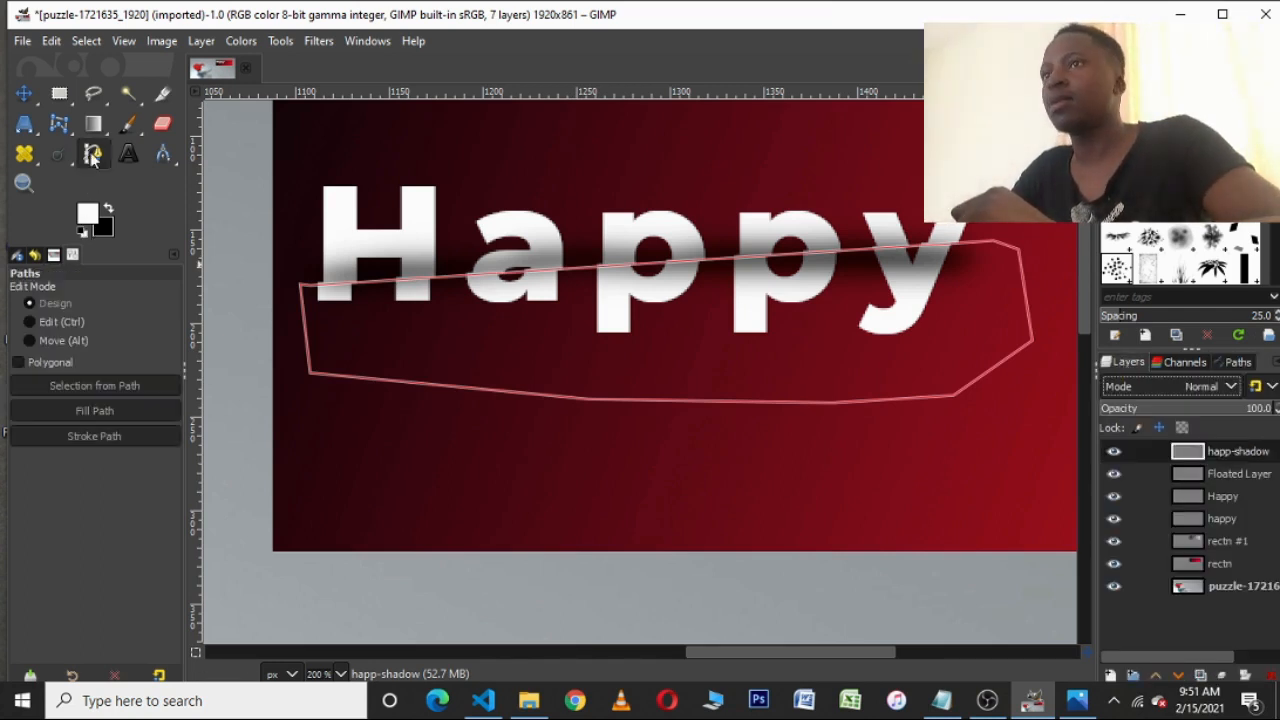
pyautogui.click(302, 286)
pyautogui.press('Return')
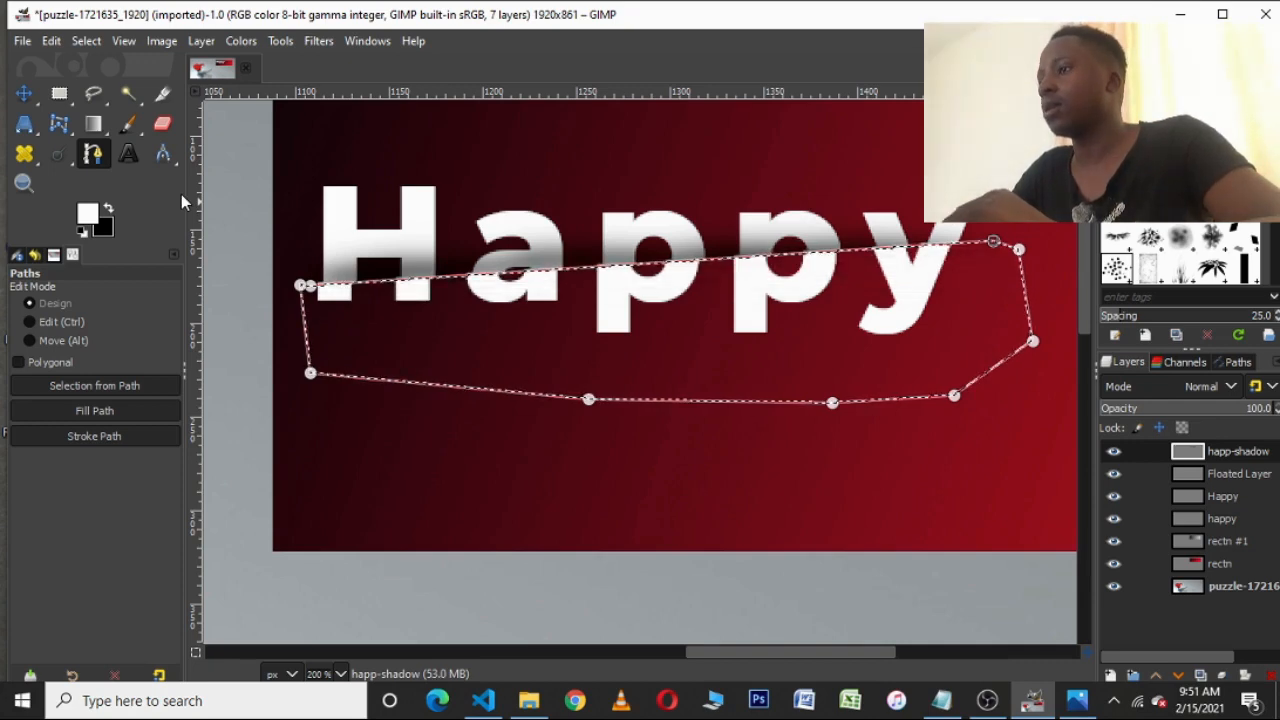
pyautogui.click(85, 41)
pyautogui.click(100, 88)
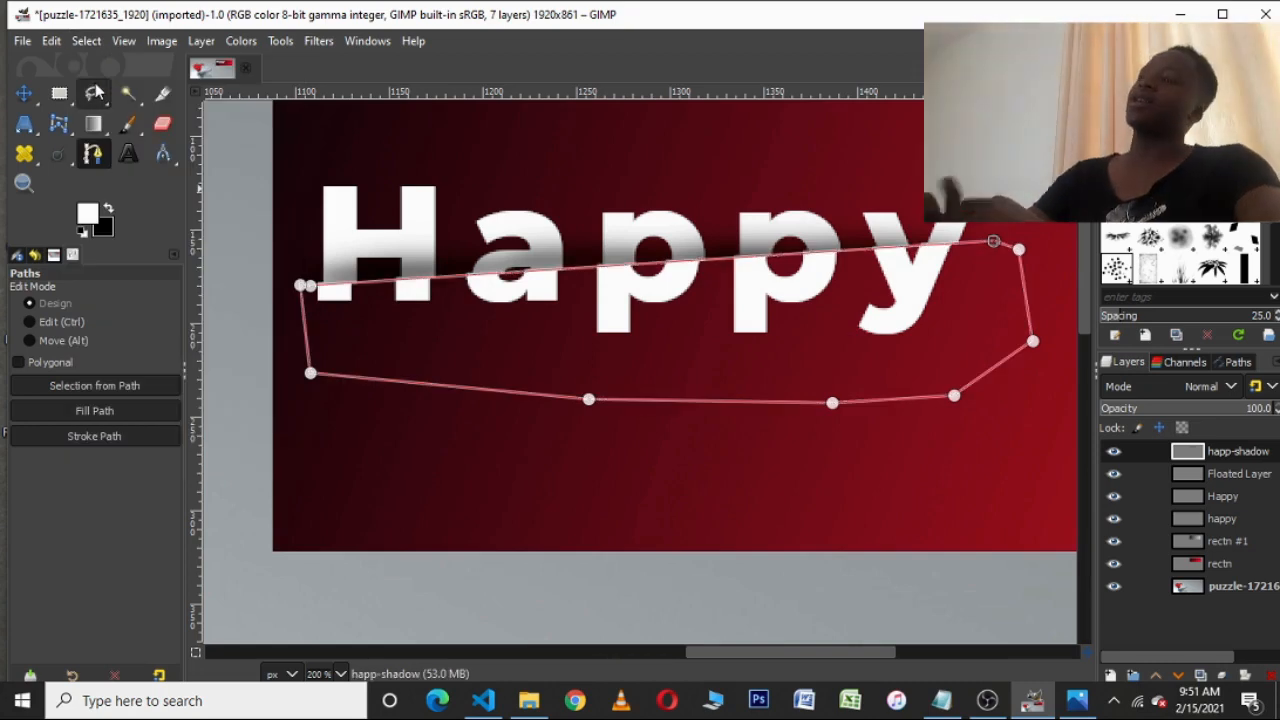
# - Hide the path outline around the lower part of Happy and switch to the Move tool
pyautogui.click(1240, 362)
pyautogui.click(1115, 406)
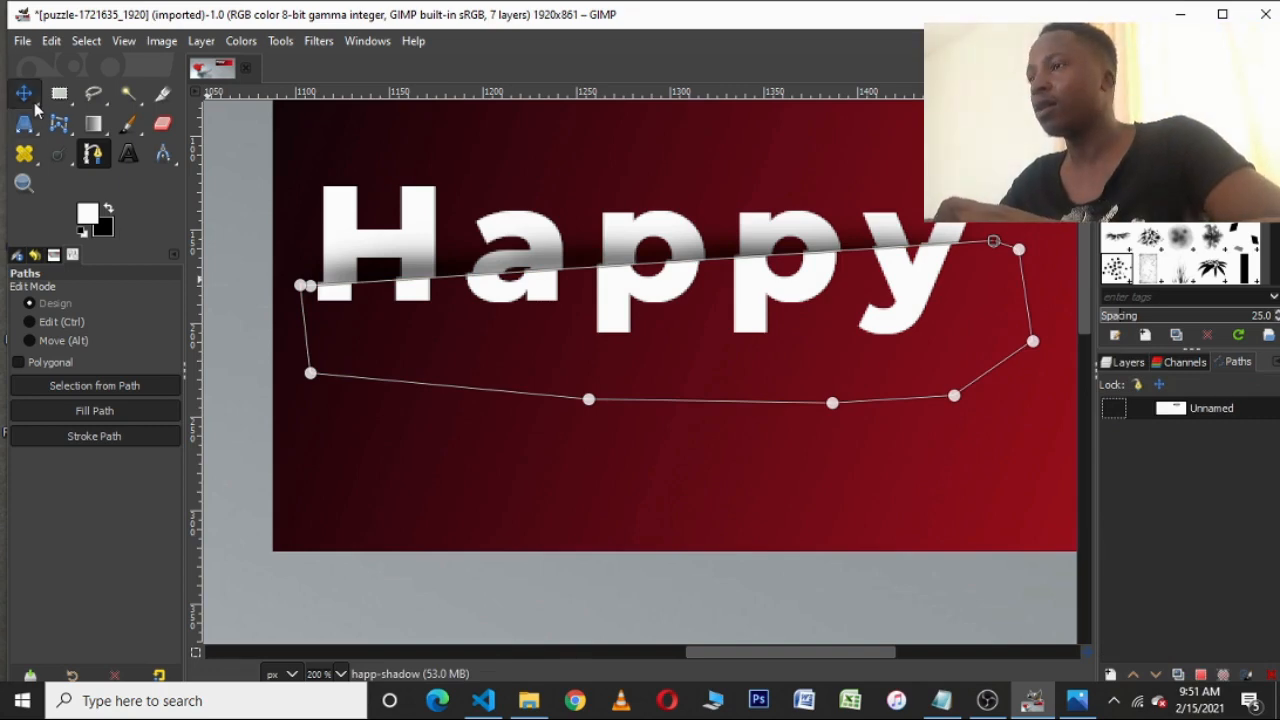
pyautogui.click(24, 93)
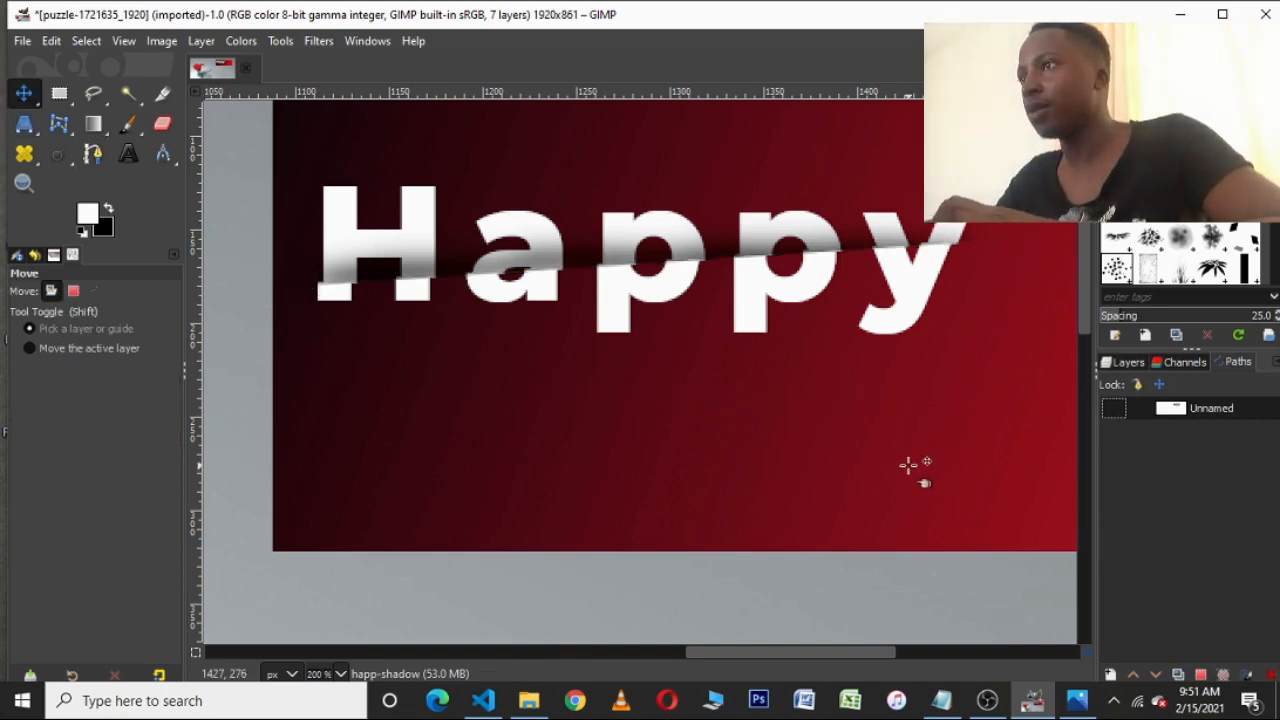
# - Draw a text box beneath Happy on the gradient rectangle and extend its left edge to line up with the H
pyautogui.scroll(-2, 908, 465)
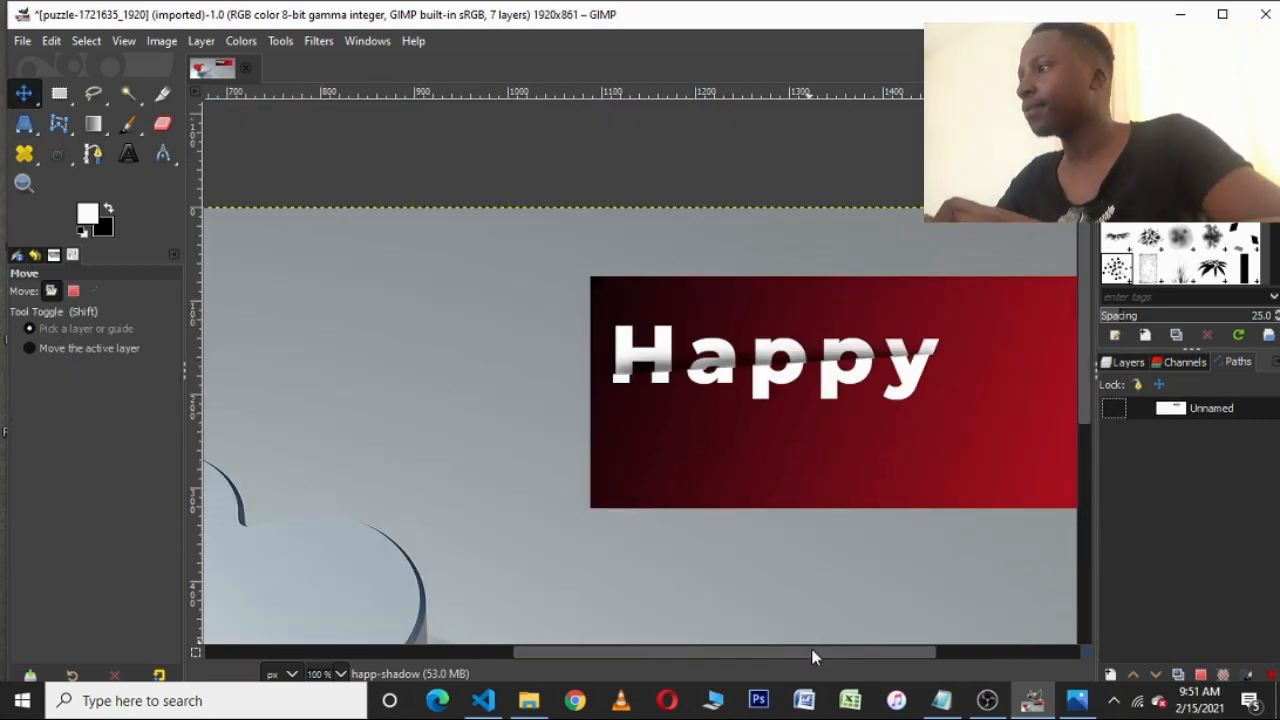
pyautogui.moveTo(812, 652); pyautogui.dragTo(948, 630)
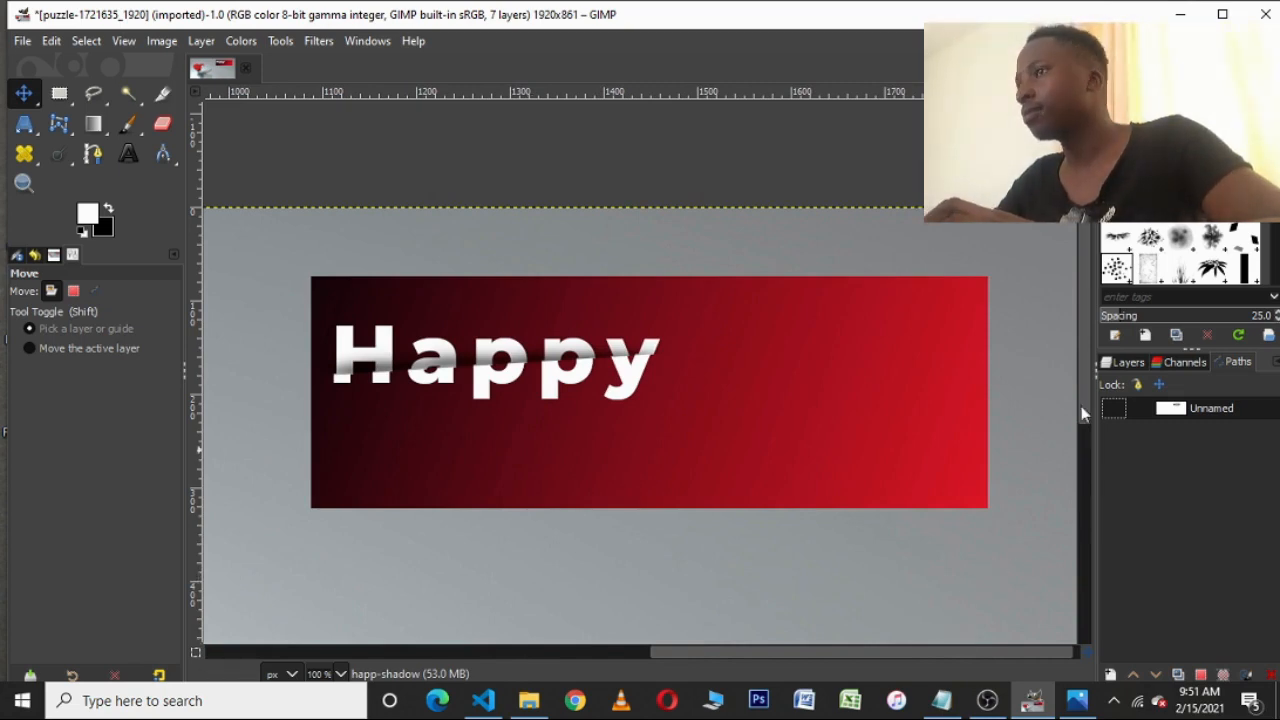
pyautogui.moveTo(1084, 412); pyautogui.dragTo(1080, 475)
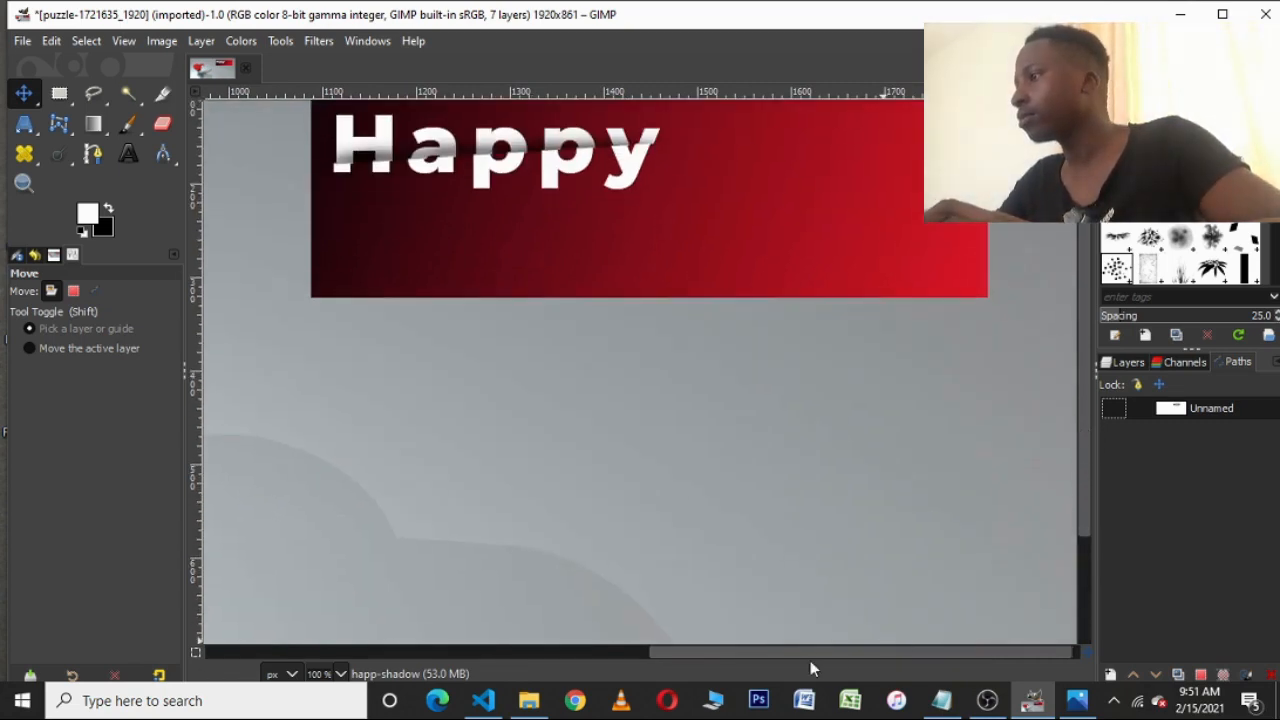
pyautogui.moveTo(804, 654)
pyautogui.mouseDown()
pyautogui.moveTo(711, 654)
pyautogui.moveTo(826, 654)
pyautogui.mouseUp()
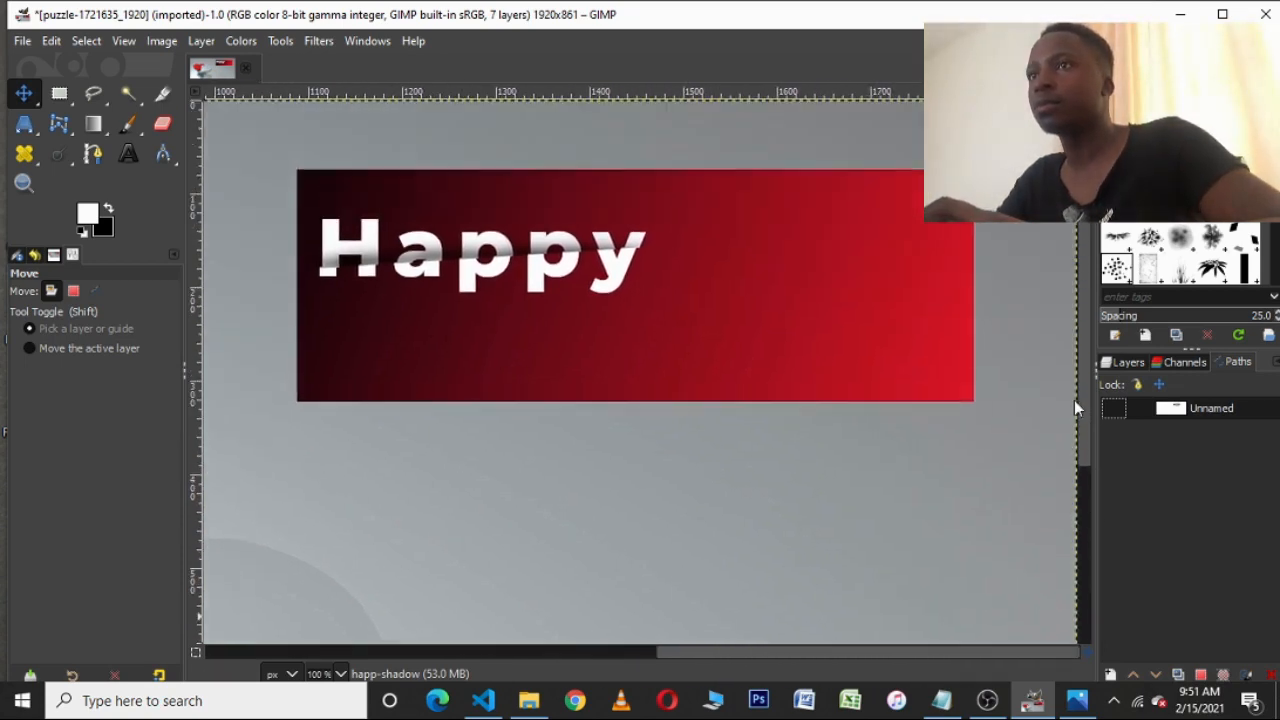
pyautogui.moveTo(1086, 517); pyautogui.dragTo(1074, 400)
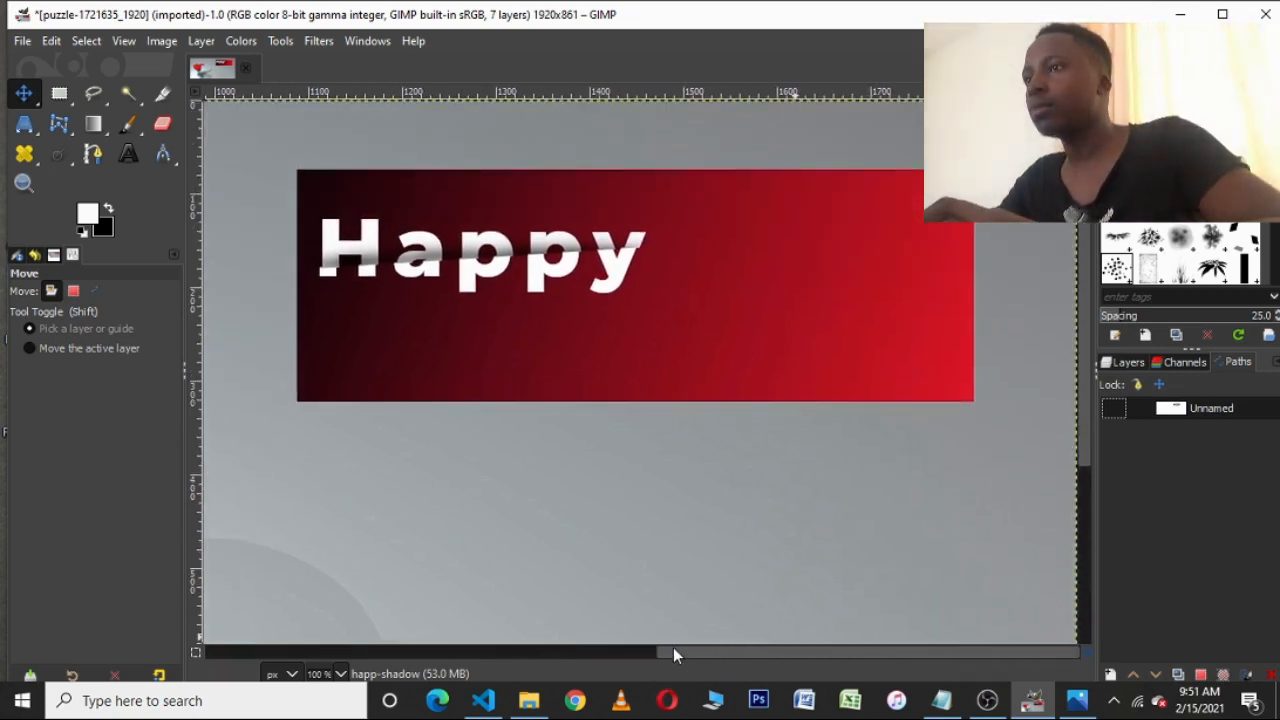
pyautogui.moveTo(673, 650); pyautogui.dragTo(651, 650)
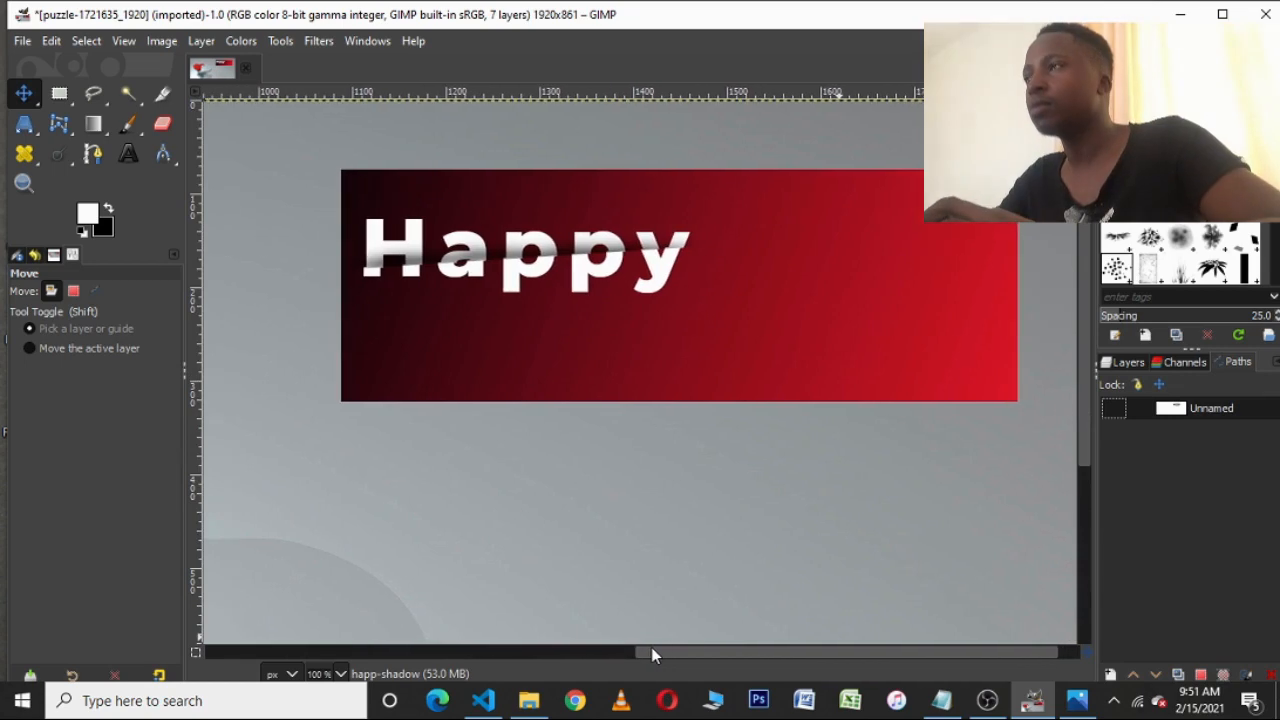
pyautogui.click(1121, 368)
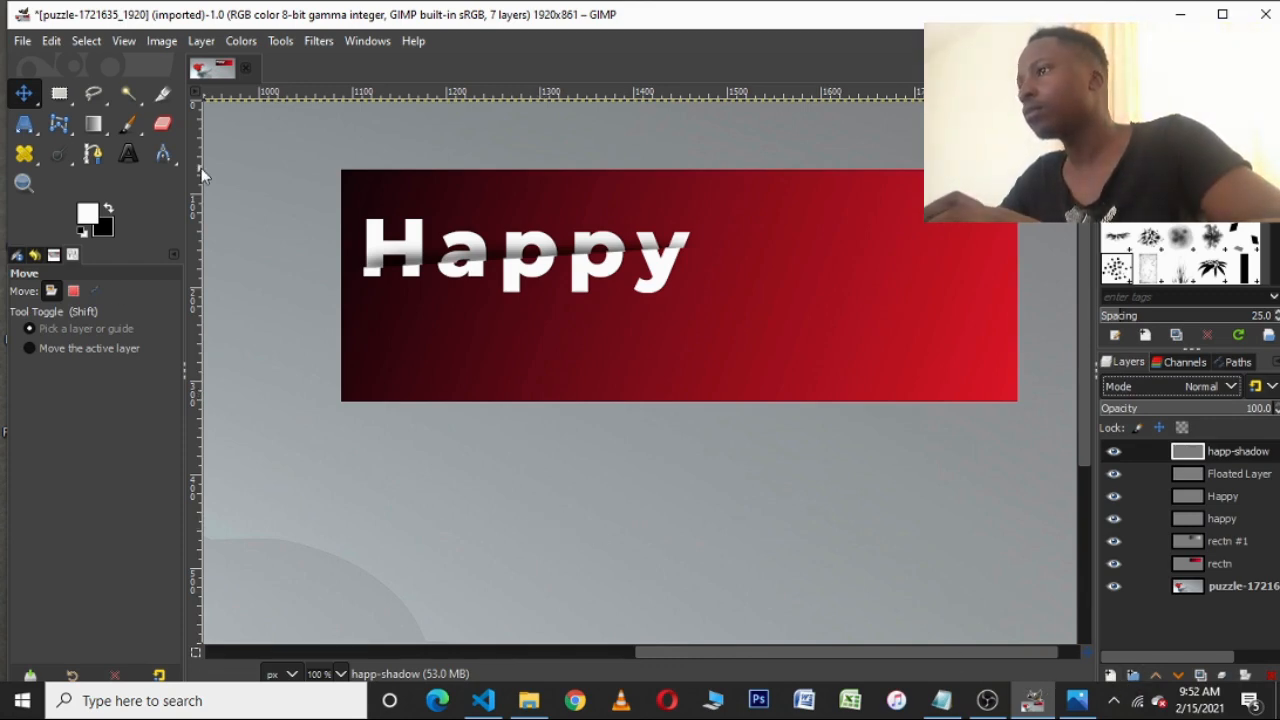
pyautogui.click(124, 160)
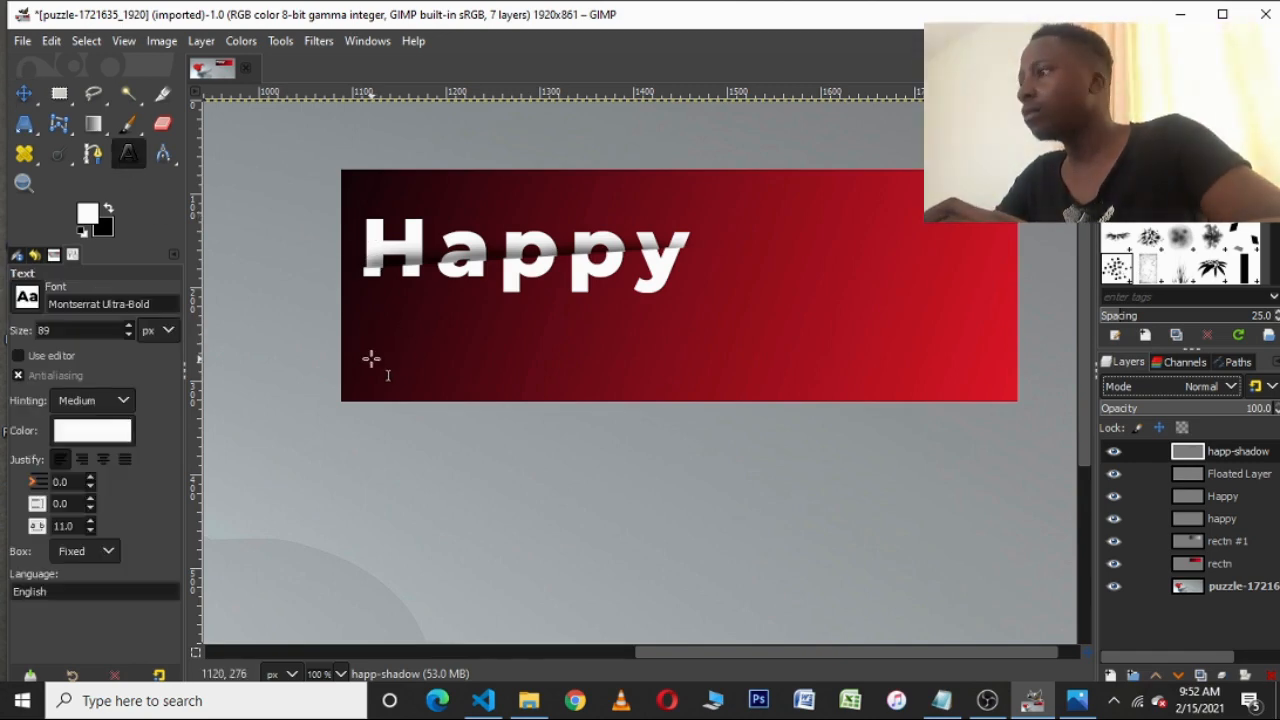
pyautogui.keyDown('ctrl'); pyautogui.scroll(1, 371, 358); pyautogui.keyUp('ctrl')
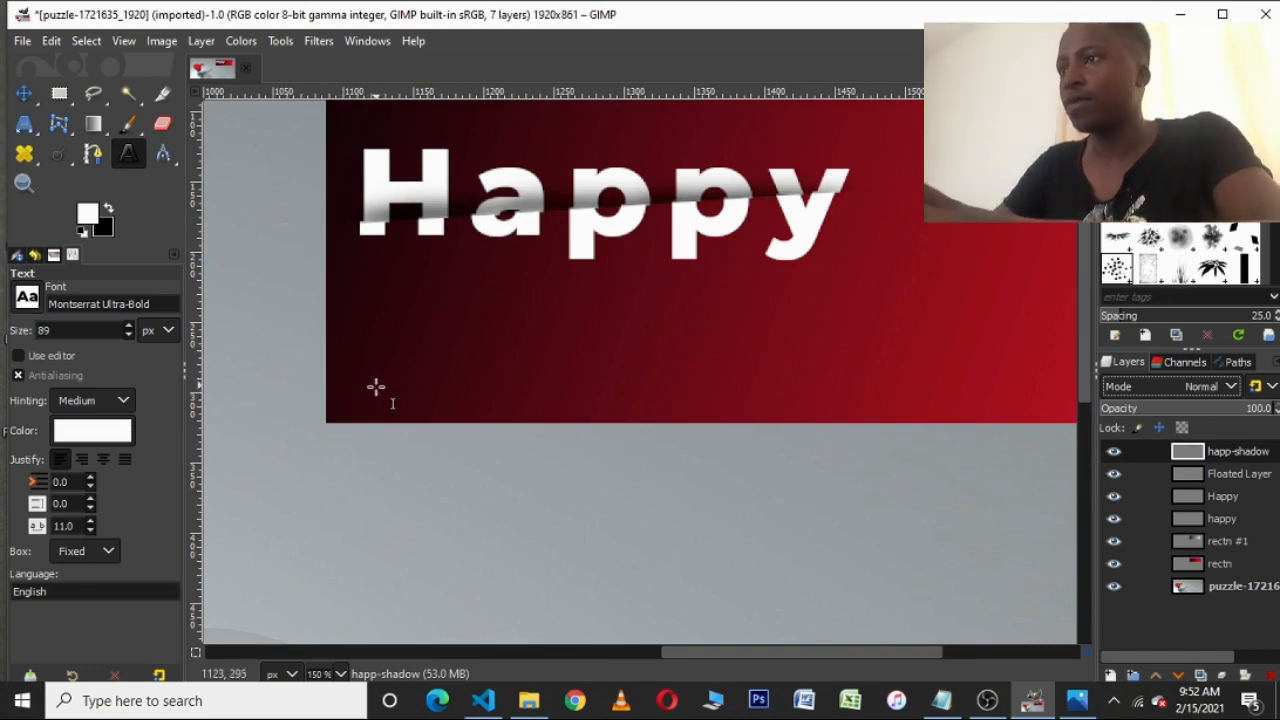
pyautogui.moveTo(376, 387); pyautogui.dragTo(1060, 265)
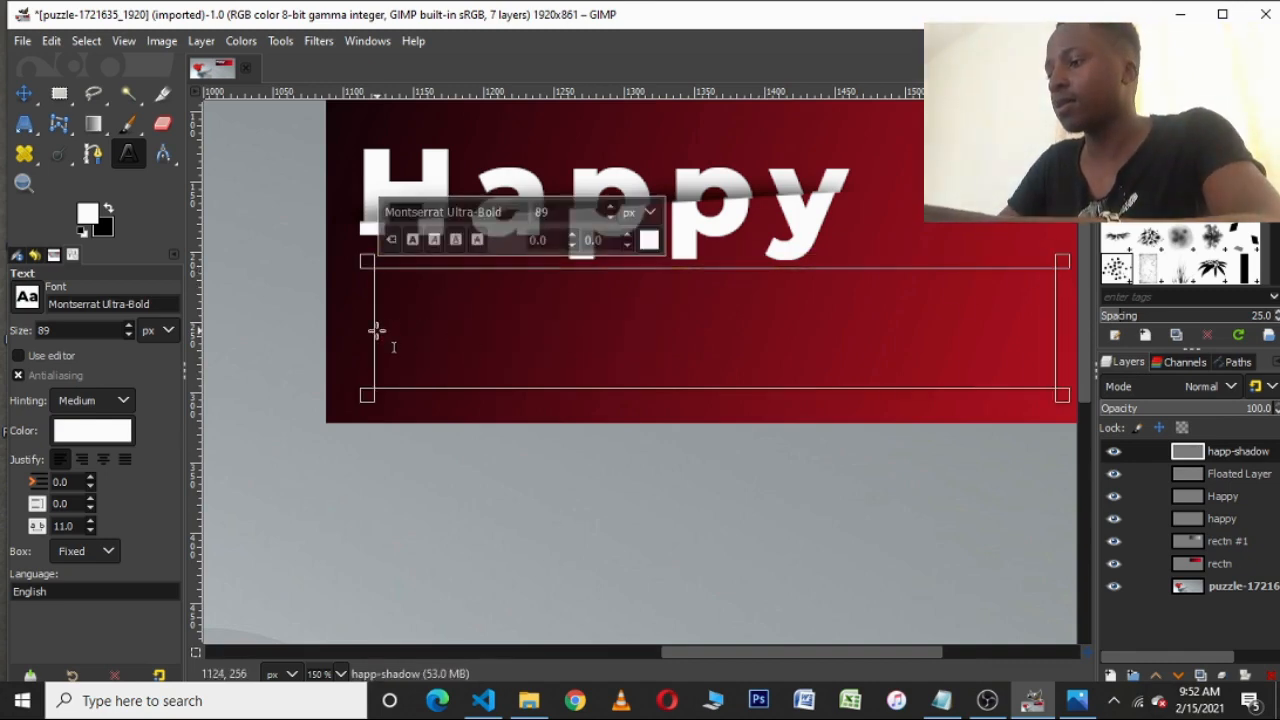
pyautogui.moveTo(376, 331); pyautogui.dragTo(360, 325)
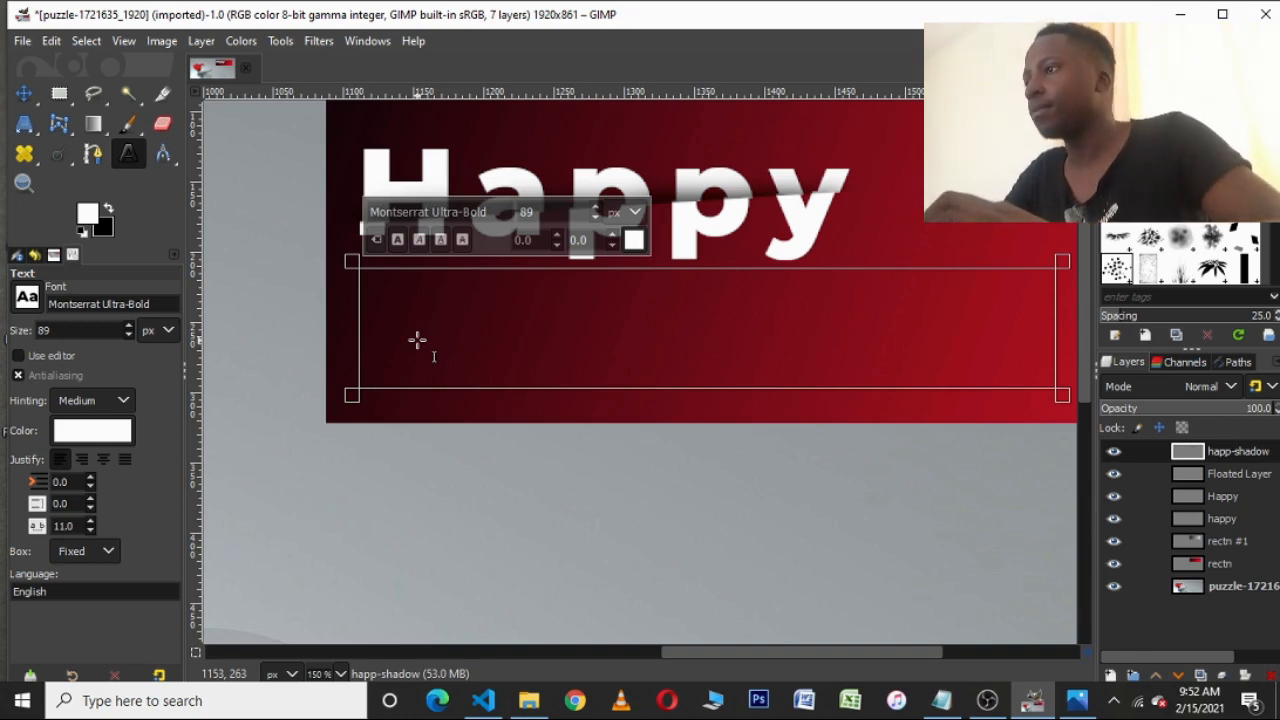
# - Enter the white heading text "Valentine's day" in the new text box, using Montserrat Ultra-Bold at 89 px
pyautogui.write('v')
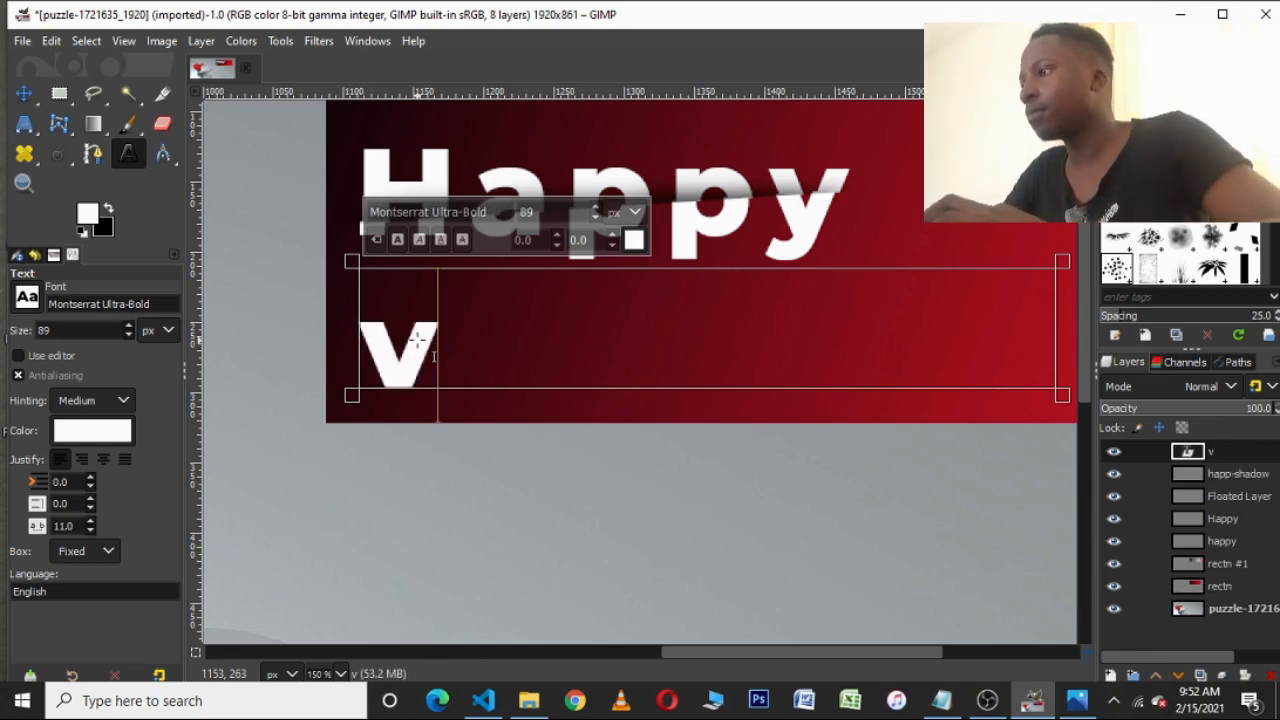
pyautogui.write('a')
pyautogui.press('BackSpace')
pyautogui.press('BackSpace')
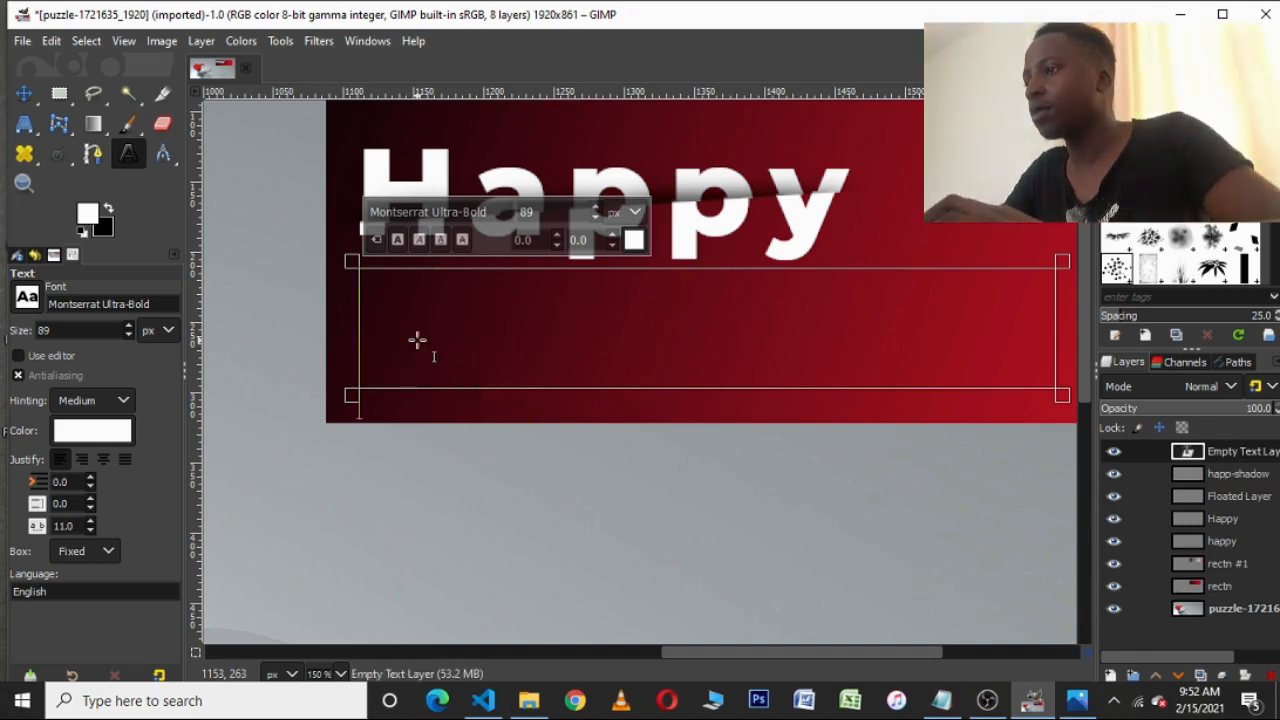
pyautogui.write('Val')
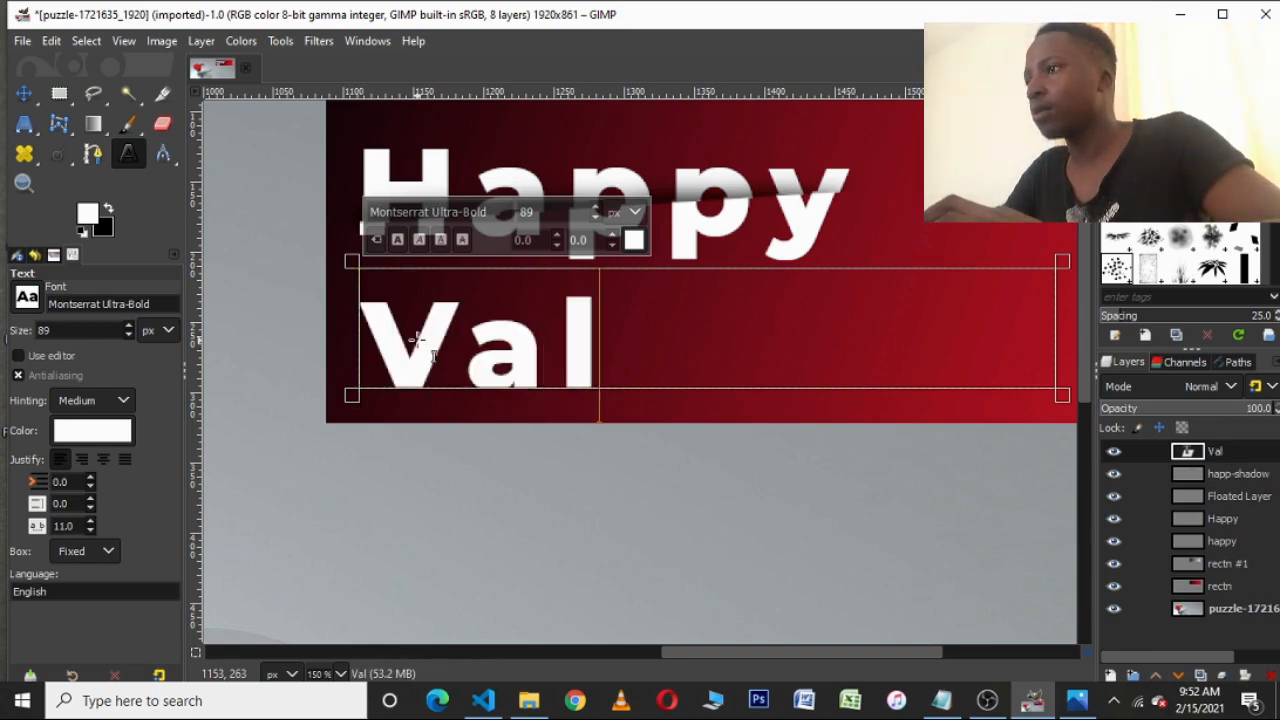
pyautogui.write('entin')
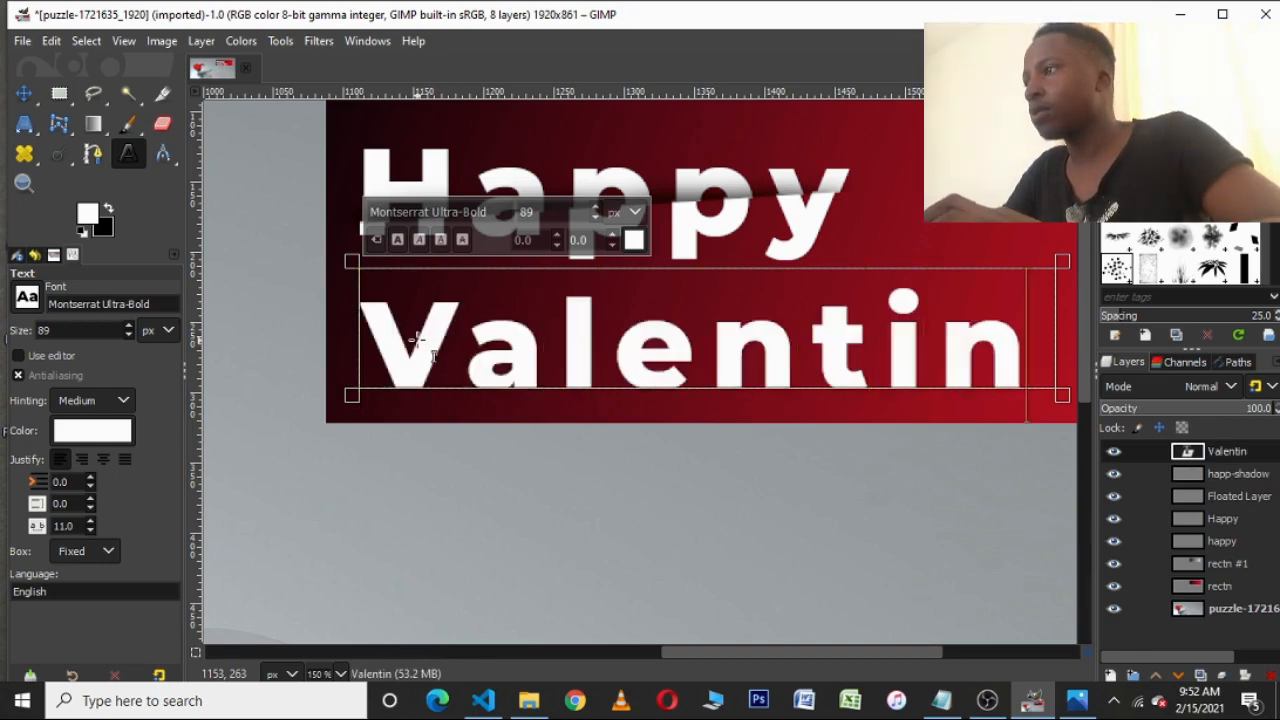
pyautogui.write("e's")
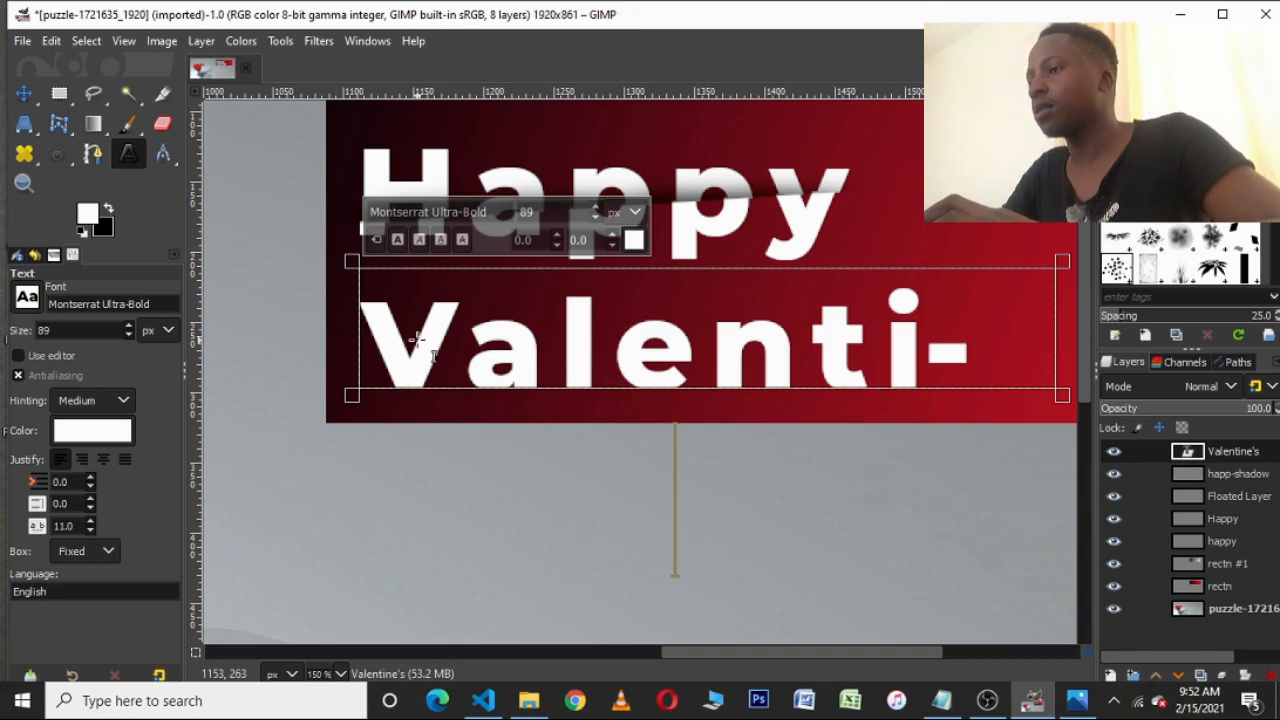
pyautogui.write(' day')
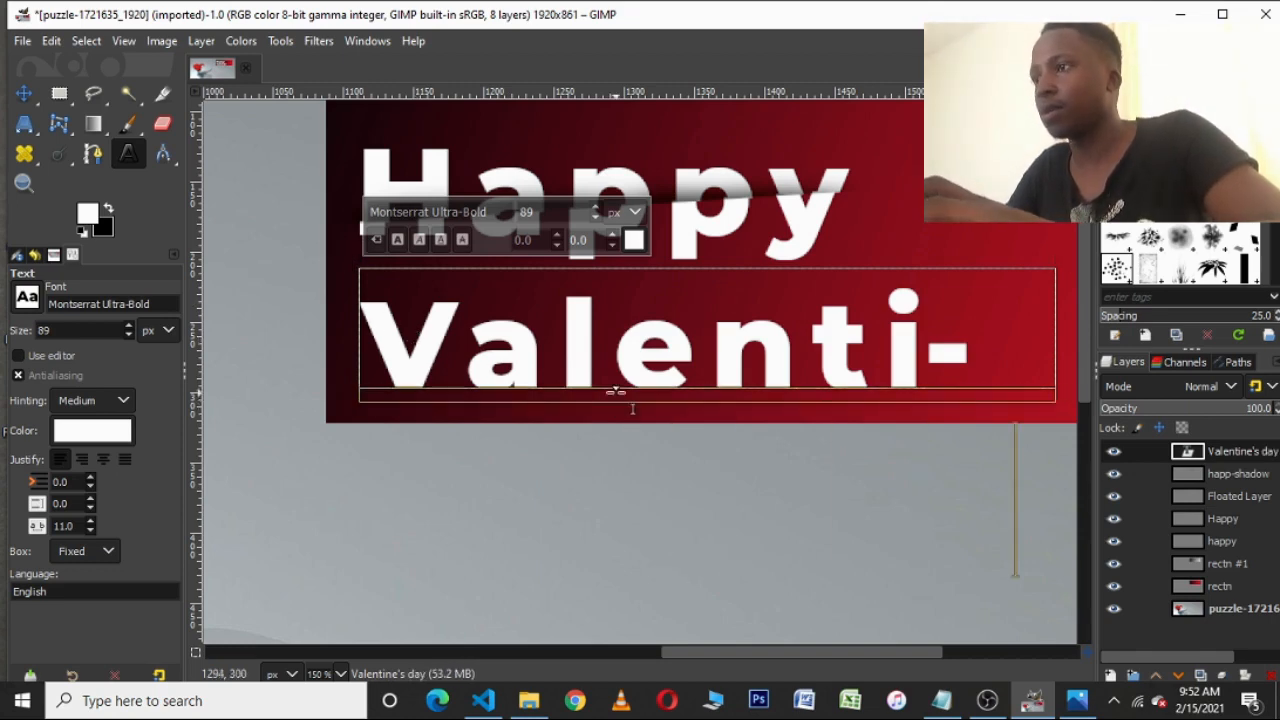
# - Enlarge the Valentine's day text box downward for a second line and widen it to just past the rectangle's right edge
pyautogui.moveTo(618, 396); pyautogui.dragTo(647, 601)
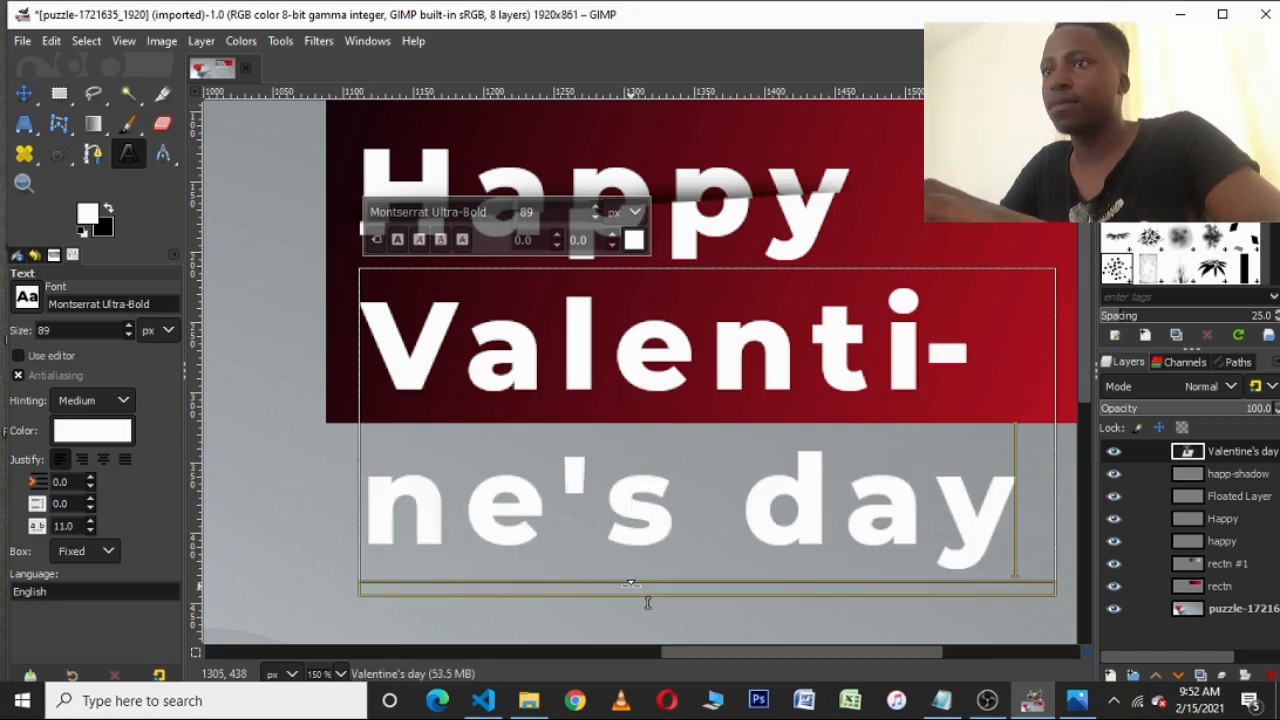
pyautogui.moveTo(658, 655); pyautogui.dragTo(795, 635)
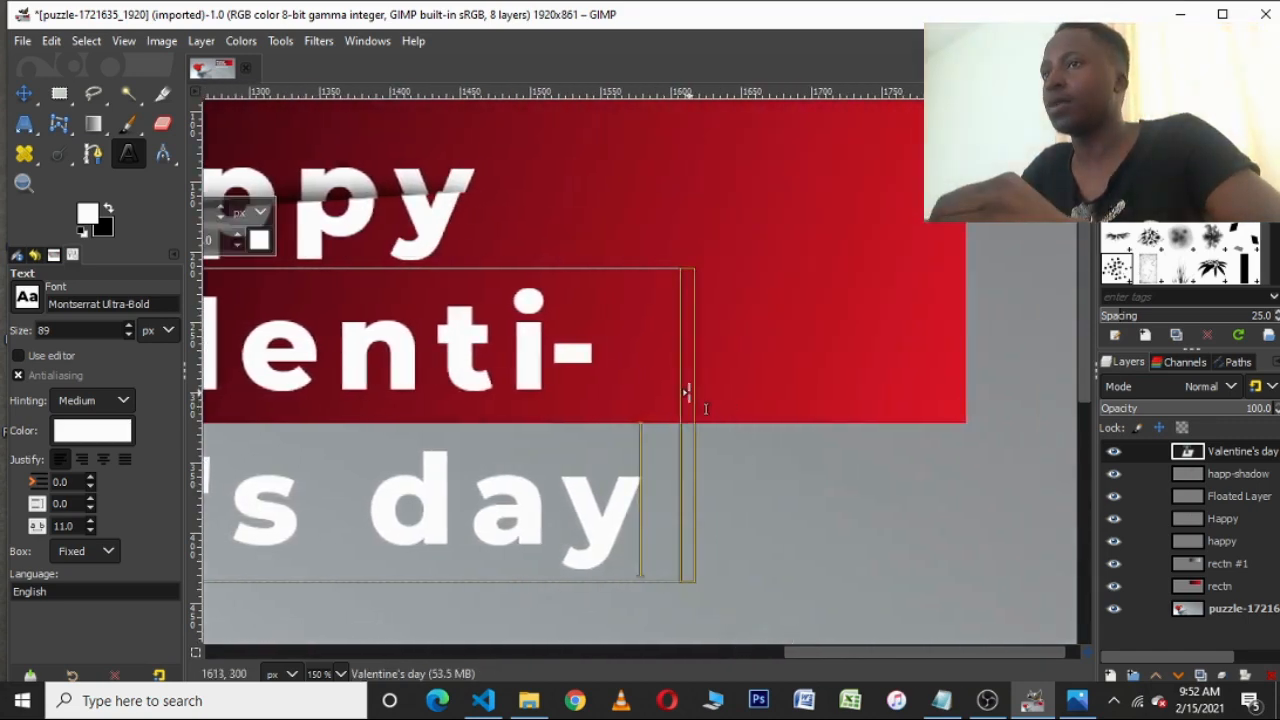
pyautogui.moveTo(686, 394); pyautogui.dragTo(980, 371)
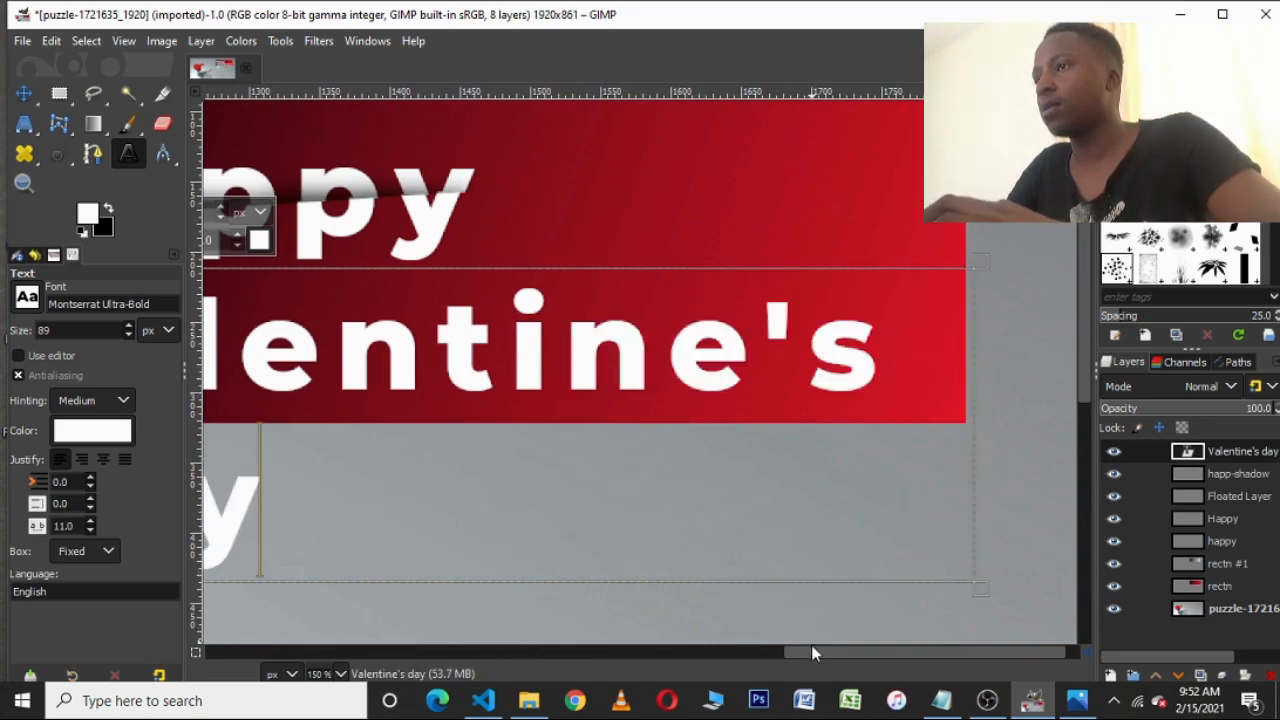
# - Reduce the font size of the Valentine's day text to 60 px so it fits on one line
pyautogui.moveTo(811, 652); pyautogui.dragTo(683, 656)
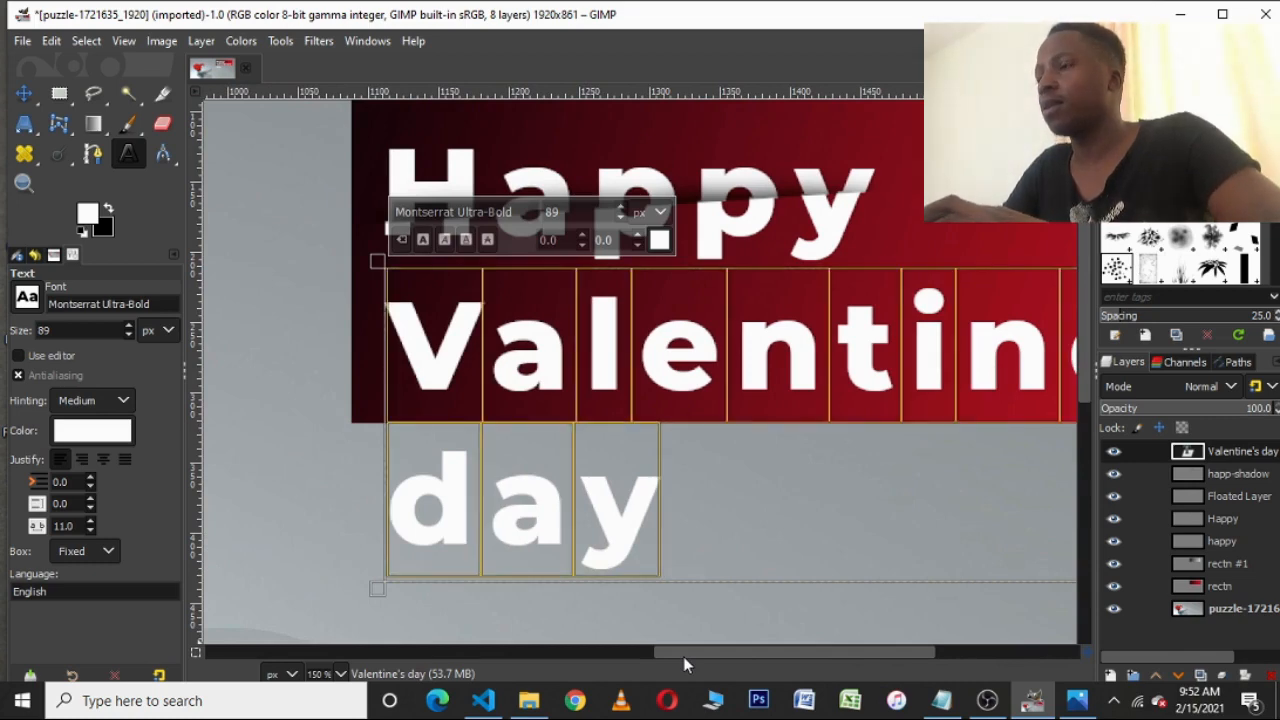
pyautogui.click(130, 333)
pyautogui.click(130, 333)
pyautogui.click(130, 333)
pyautogui.click(130, 333)
pyautogui.click(130, 333)
pyautogui.click(130, 333)
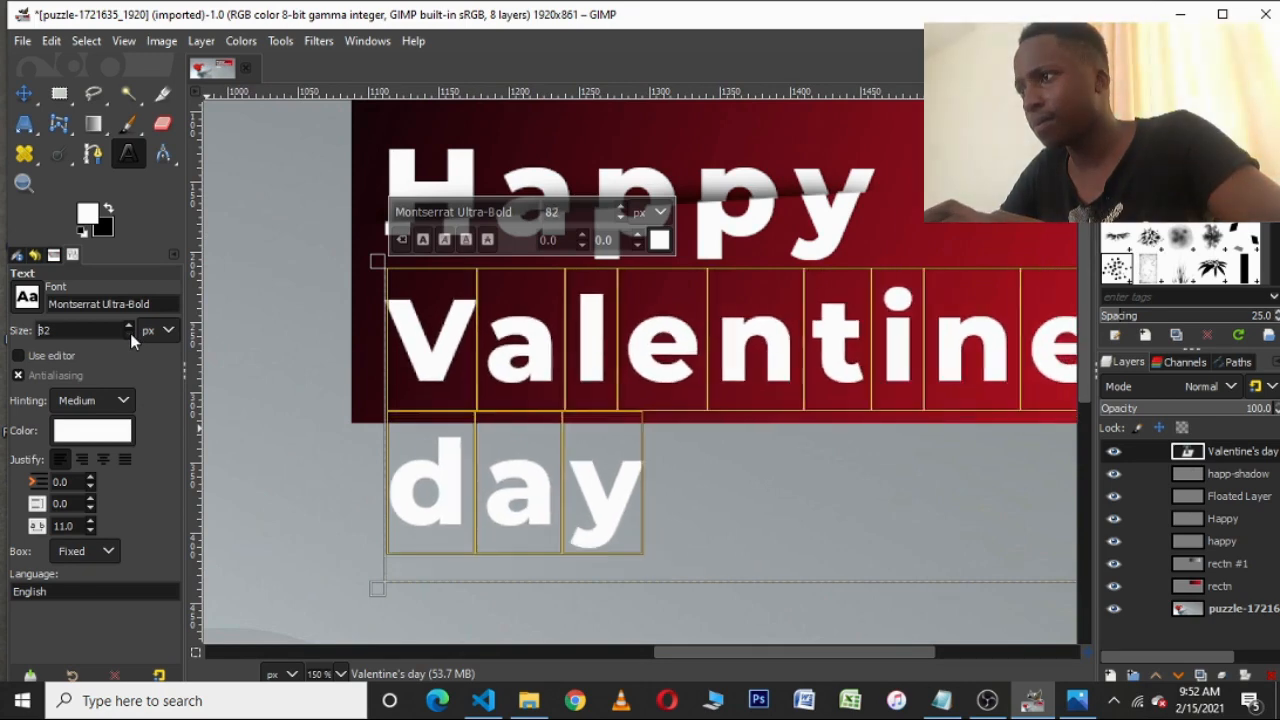
pyautogui.click(130, 333)
pyautogui.click(130, 333)
pyautogui.click(130, 333)
pyautogui.click(130, 333)
pyautogui.click(130, 333)
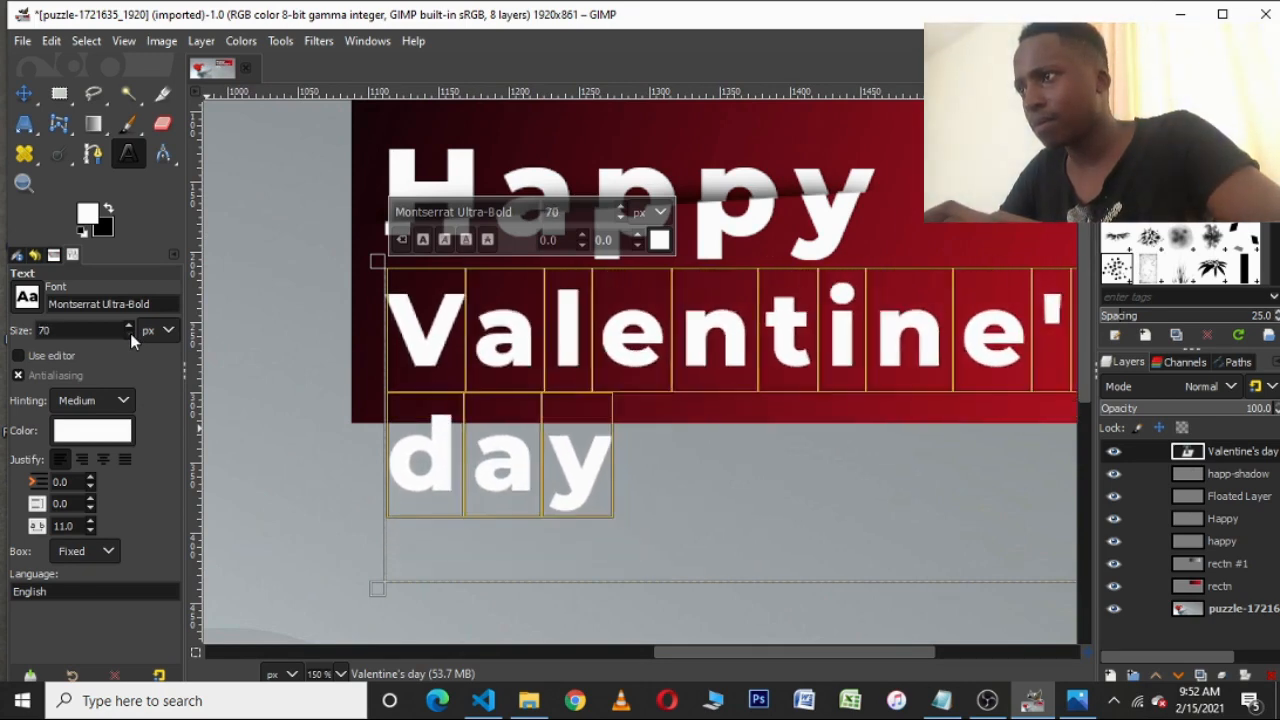
pyautogui.click(130, 333)
pyautogui.click(130, 333)
pyautogui.click(130, 333)
pyautogui.click(130, 333)
pyautogui.click(130, 333)
pyautogui.click(130, 333)
pyautogui.click(130, 333)
pyautogui.click(130, 333)
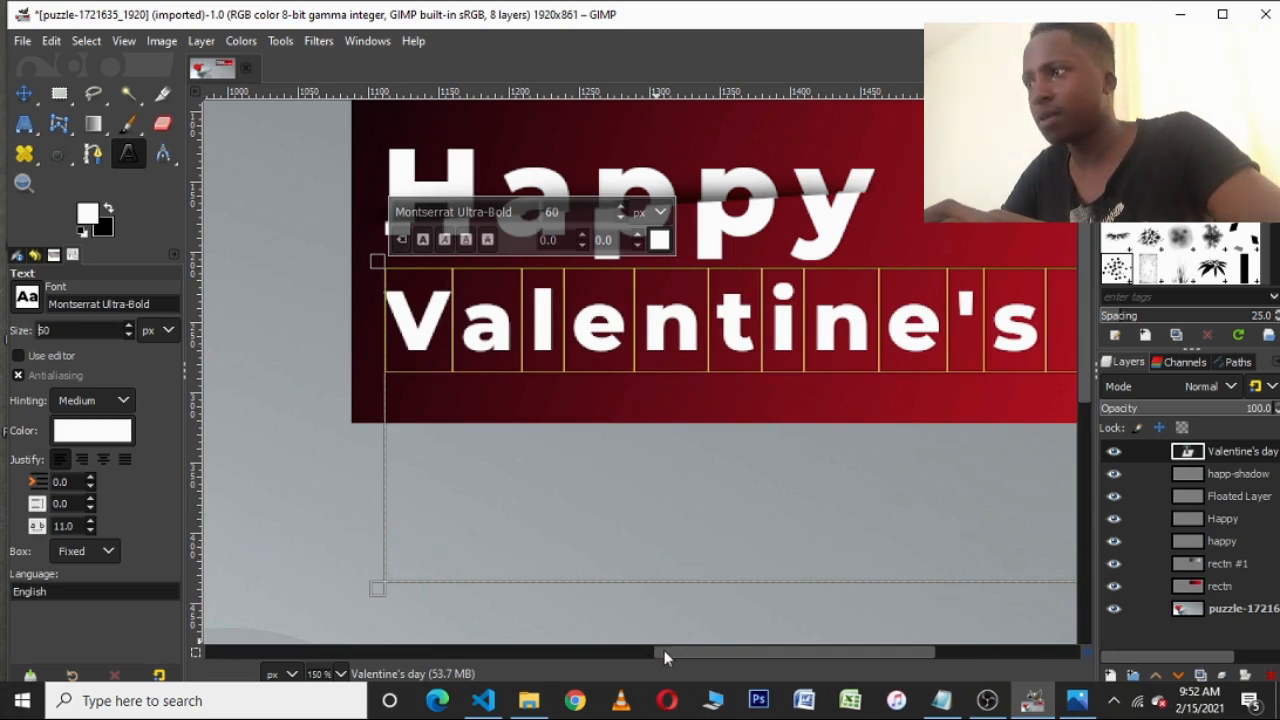
# - Shorten the Valentine's day text box so its lower edge sits just above the bottom of the gradient rectangle
pyautogui.moveTo(664, 651); pyautogui.dragTo(753, 633)
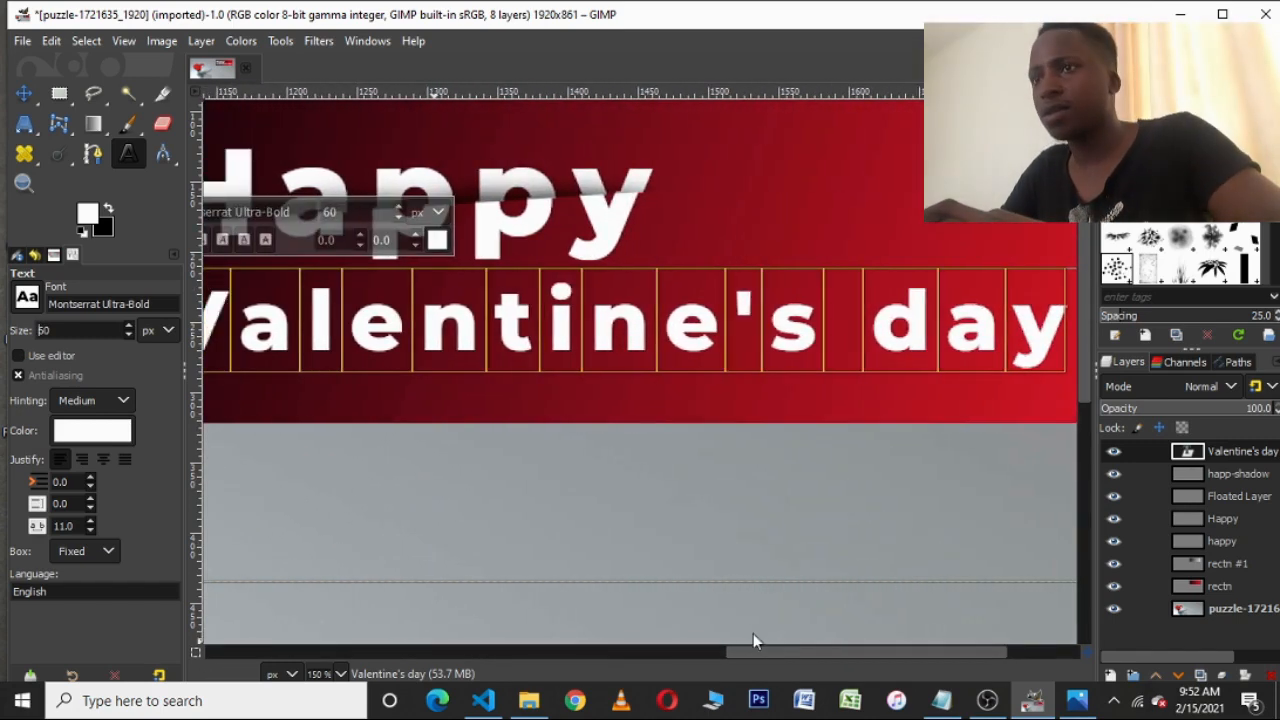
pyautogui.scroll(-3, 586, 523)
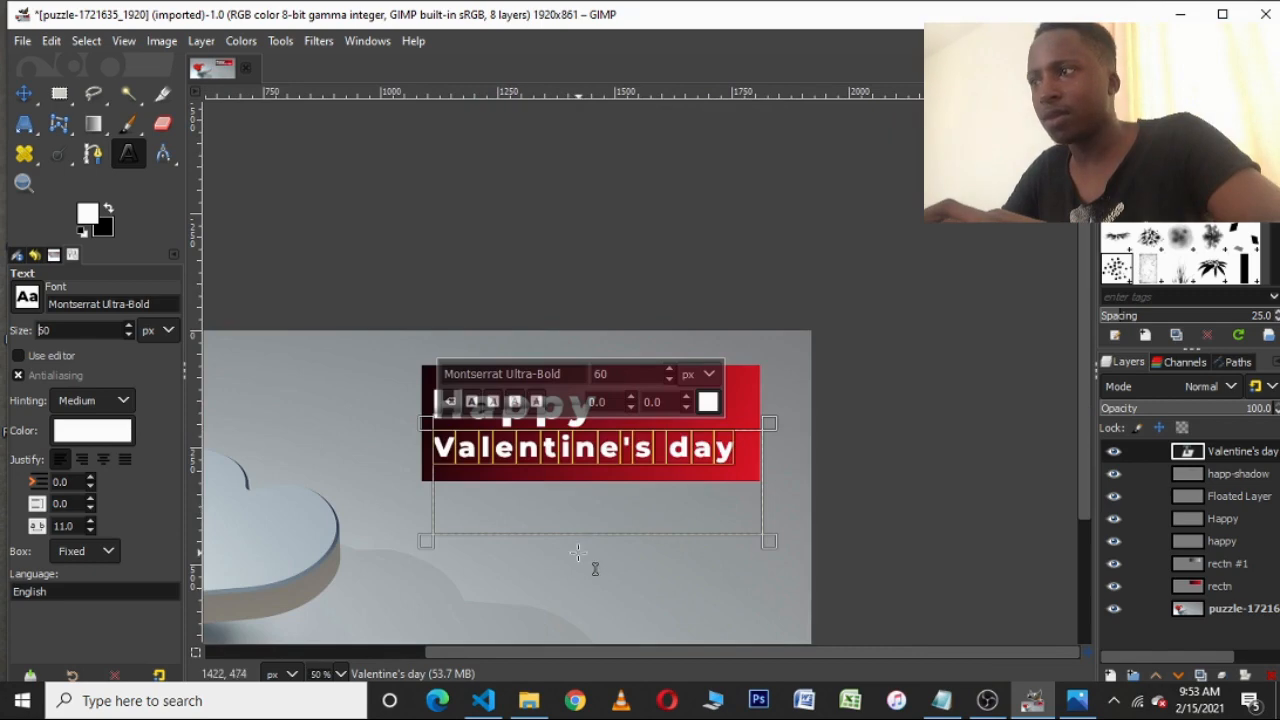
pyautogui.moveTo(592, 550); pyautogui.dragTo(544, 478)
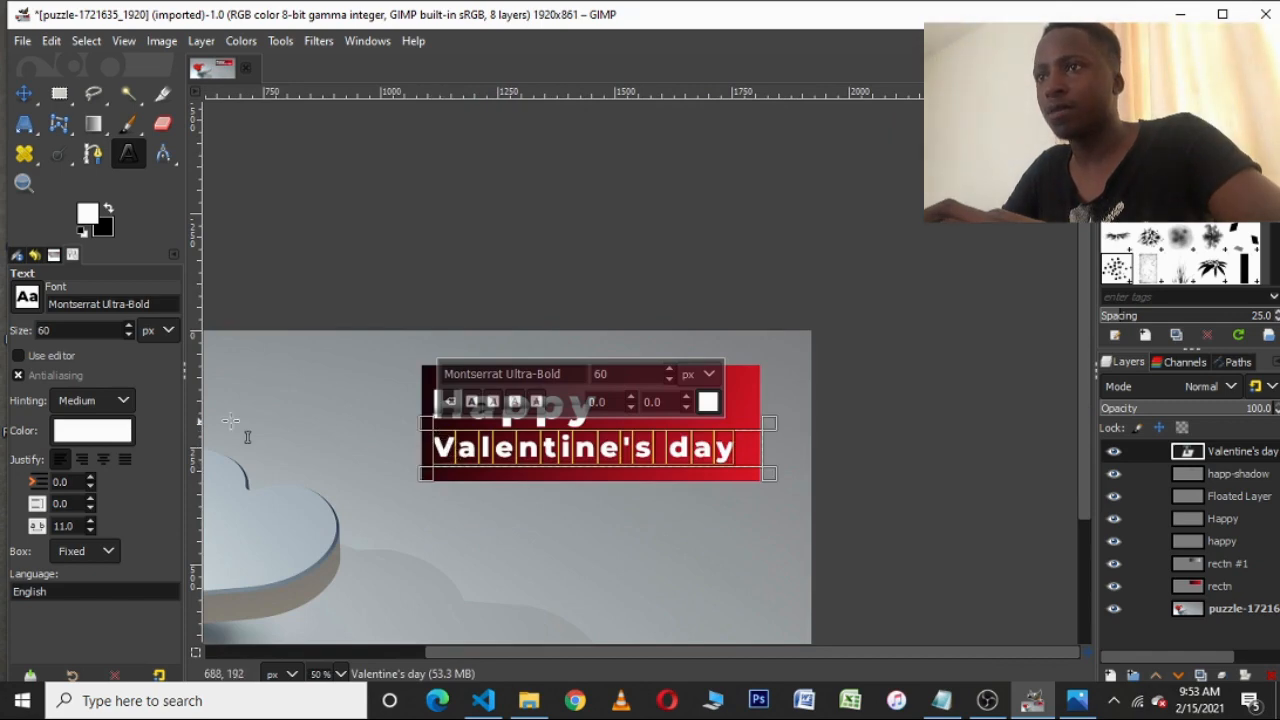
# - Set the Valentine's day text to 64 px with a letter spacing of 9.0
pyautogui.click(128, 327)
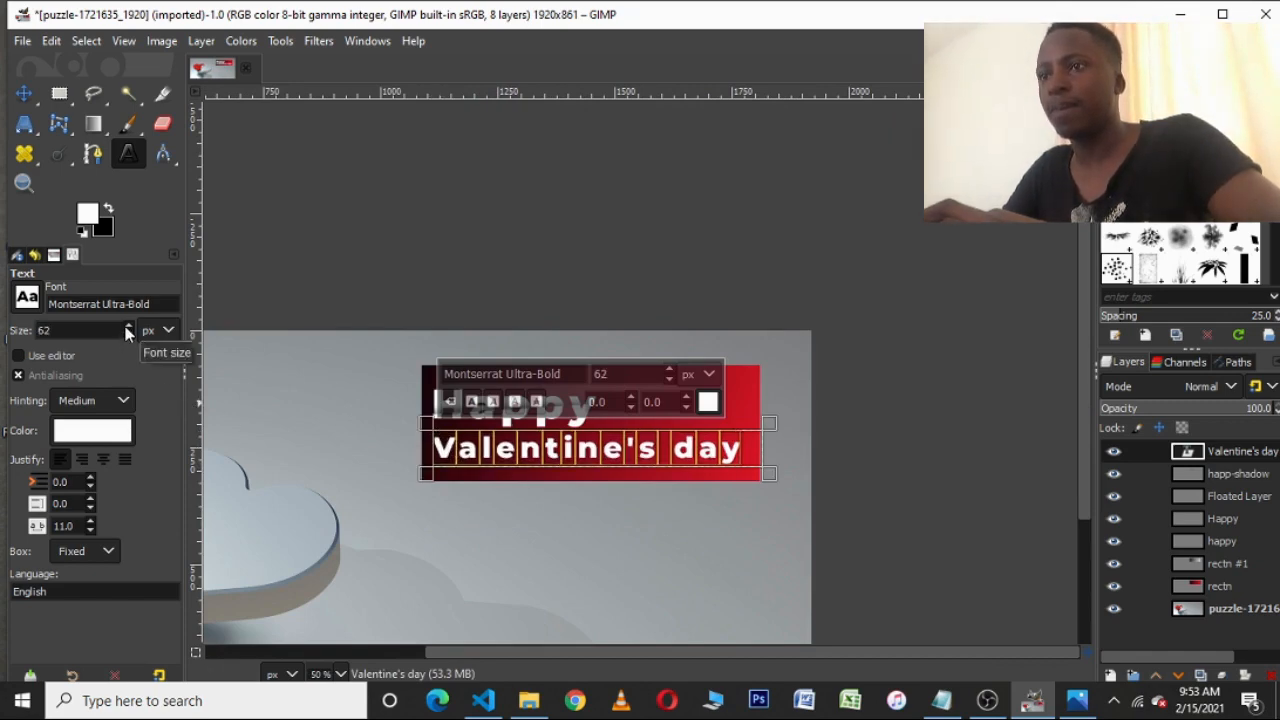
pyautogui.click(91, 522)
pyautogui.click(91, 522)
pyautogui.click(94, 525)
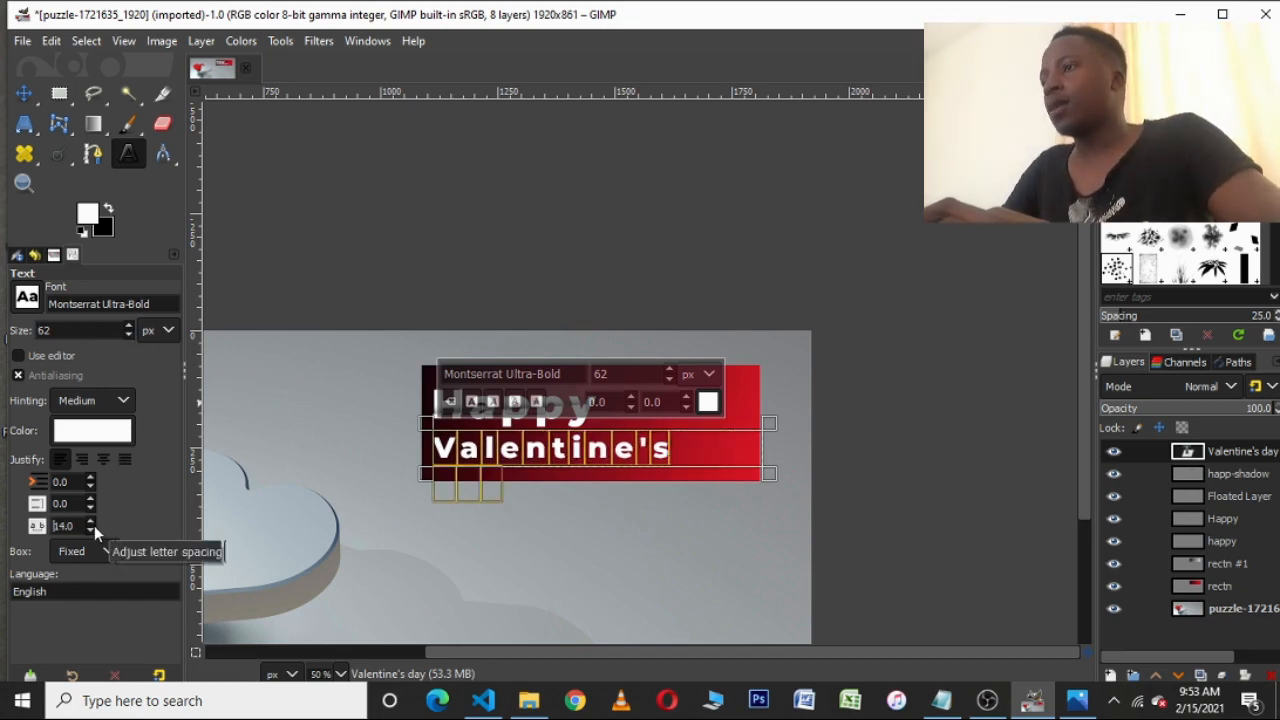
pyautogui.click(89, 529)
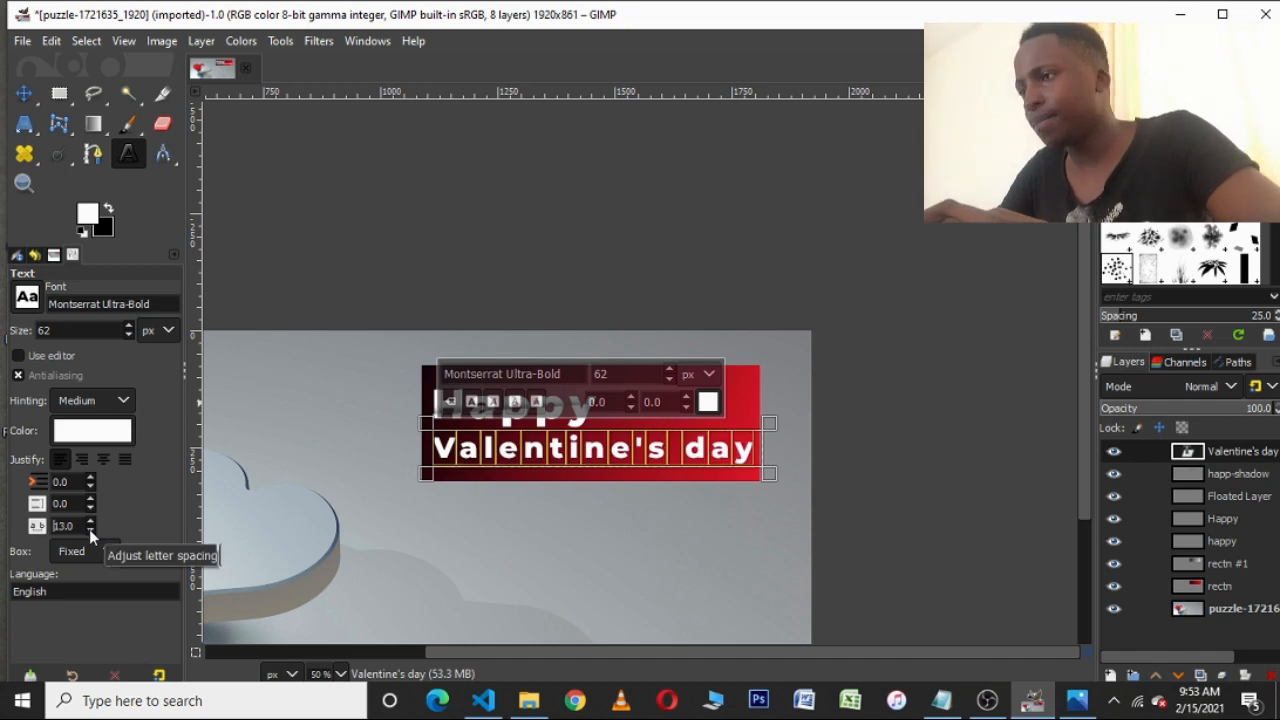
pyautogui.click(89, 529)
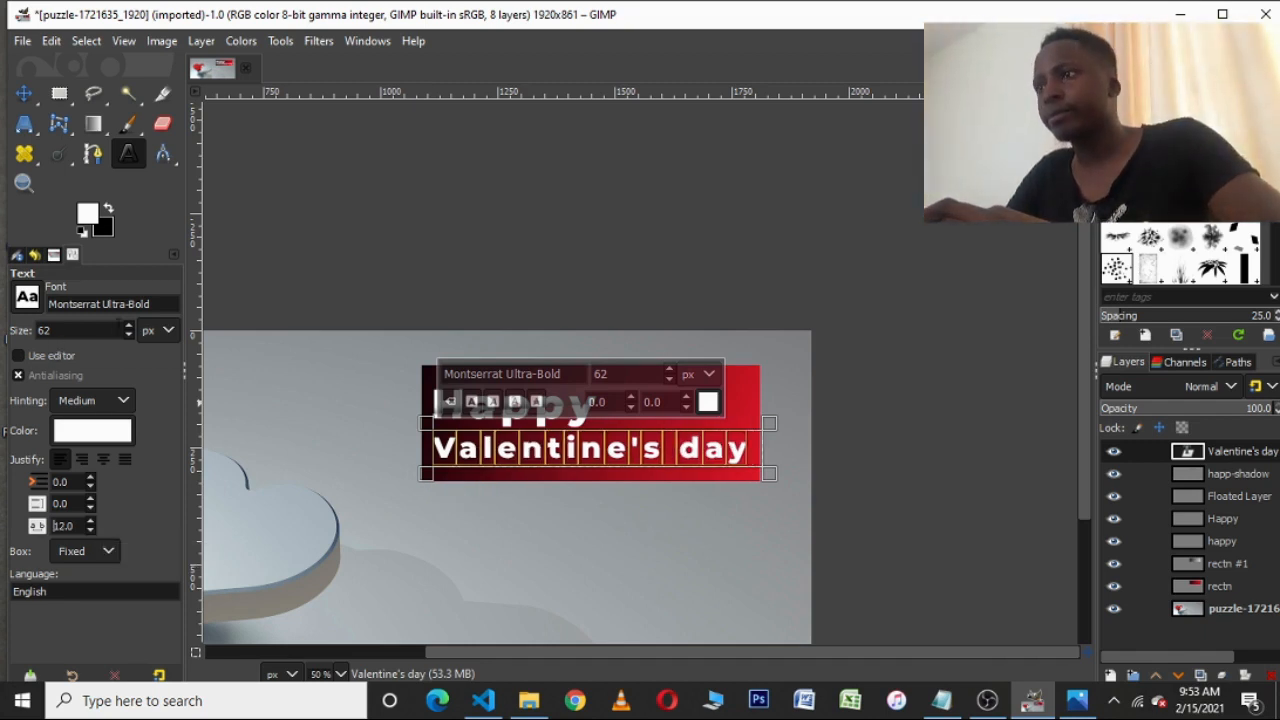
pyautogui.click(127, 324)
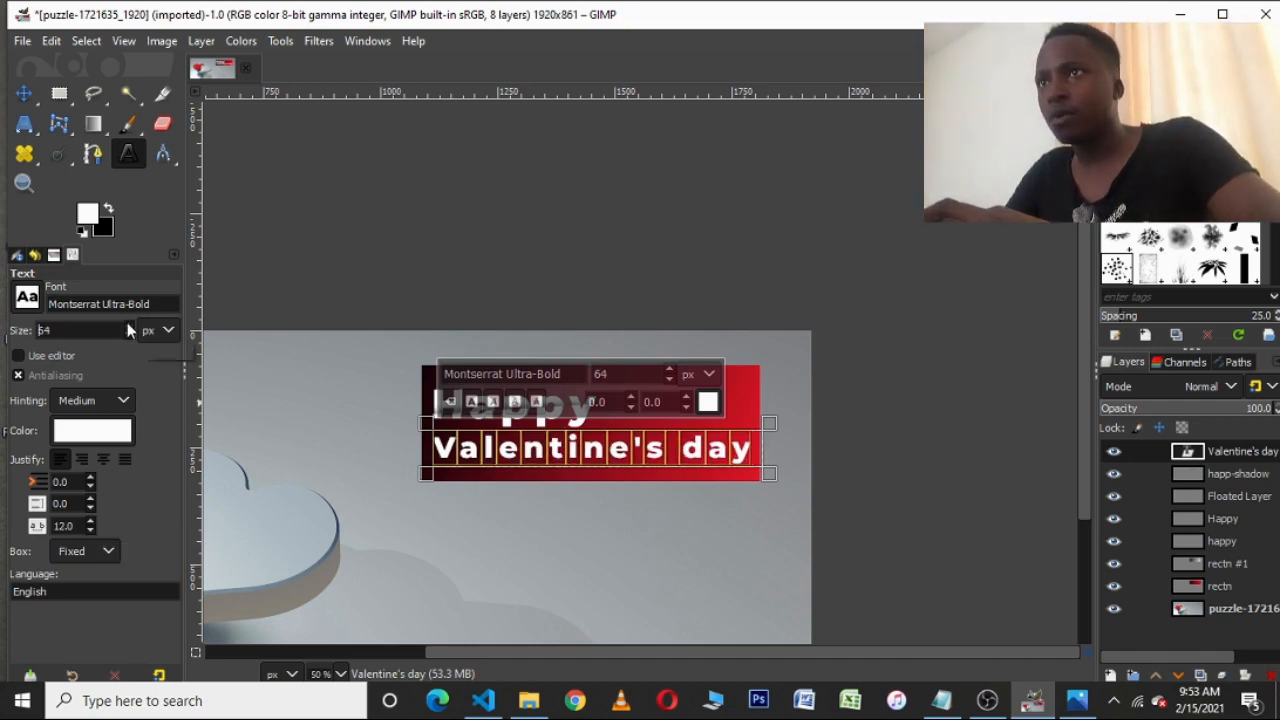
pyautogui.click(127, 324)
pyautogui.click(90, 530)
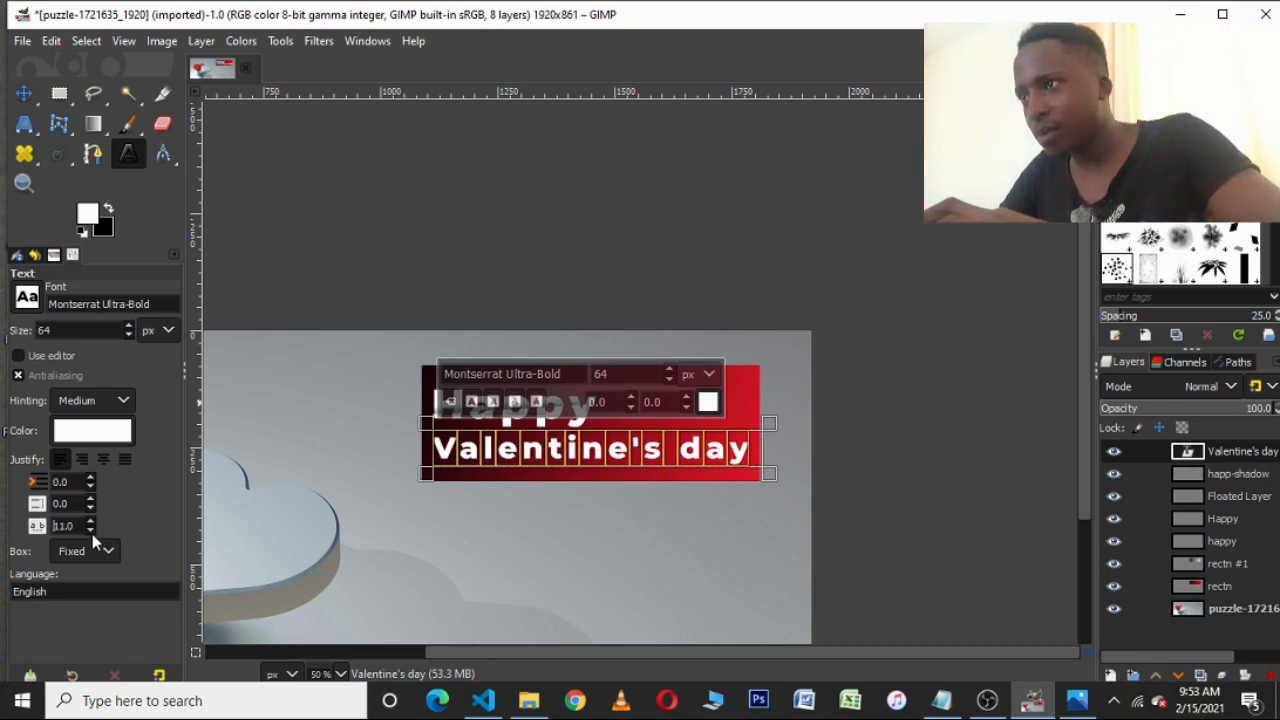
pyautogui.click(90, 530)
pyautogui.click(90, 530)
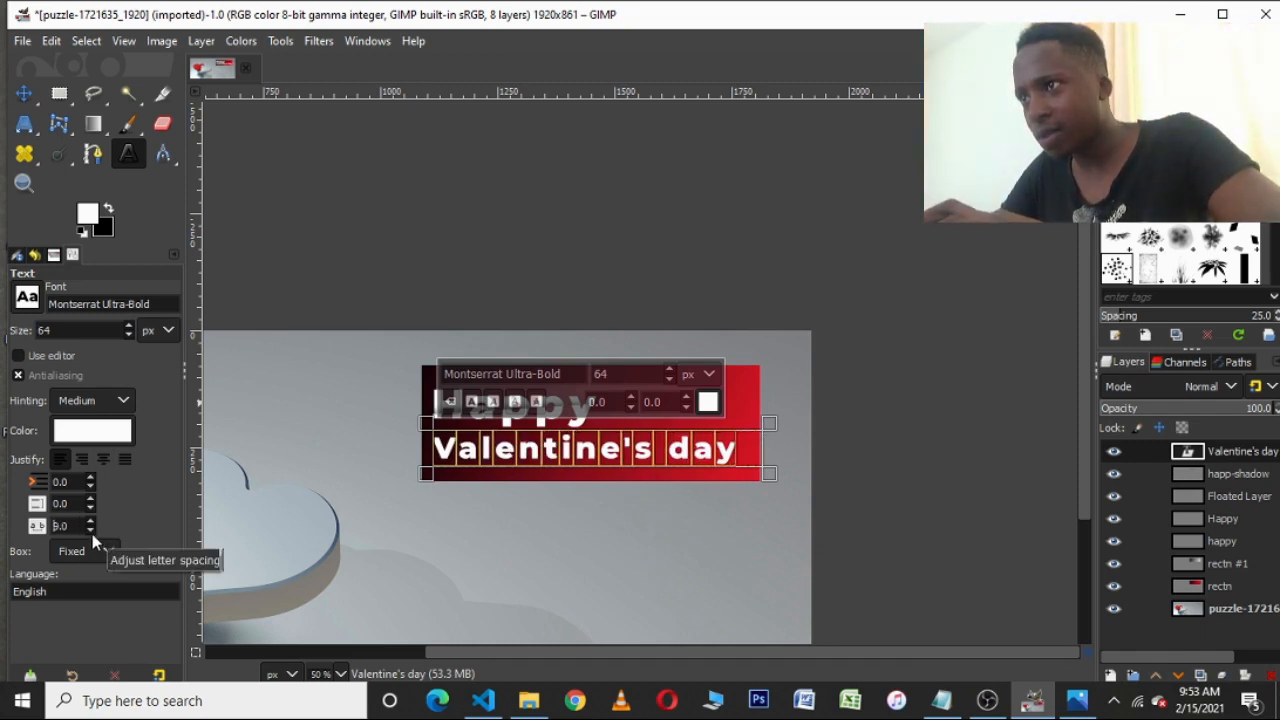
# - Move the Valentine's day text layer slightly up and to the left, closer beneath Happy
pyautogui.click(553, 518)
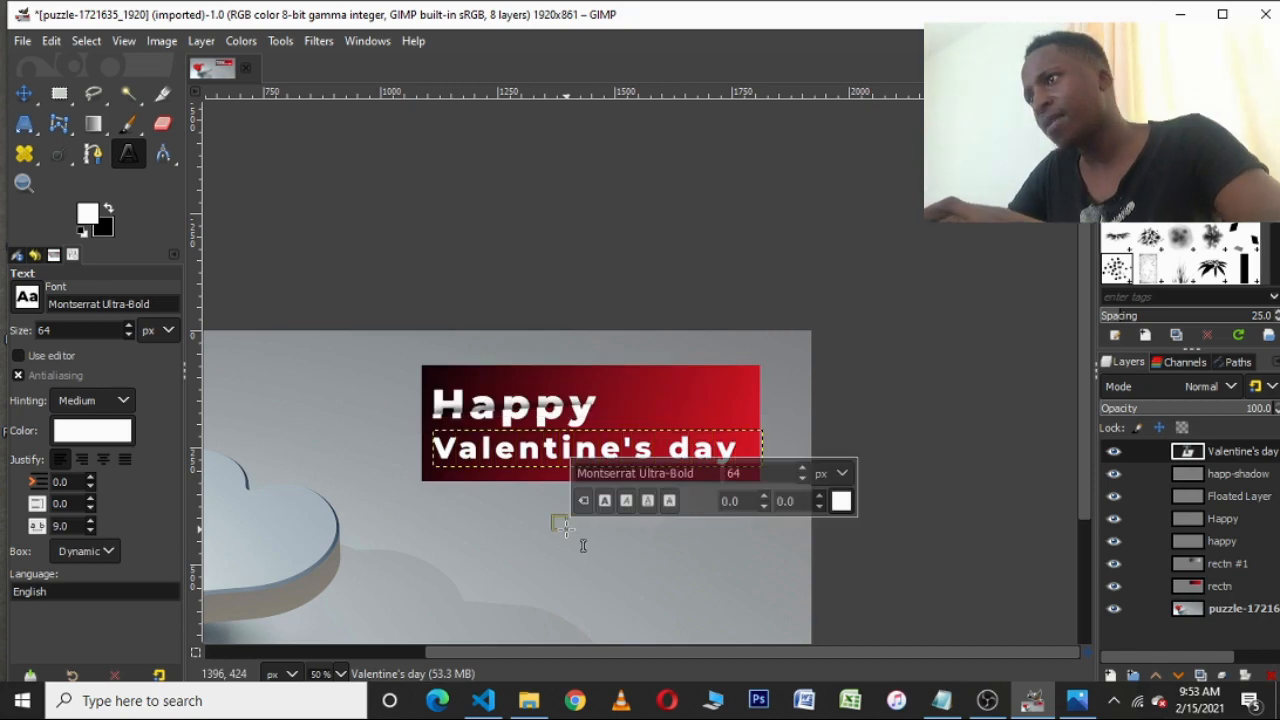
pyautogui.click(547, 471)
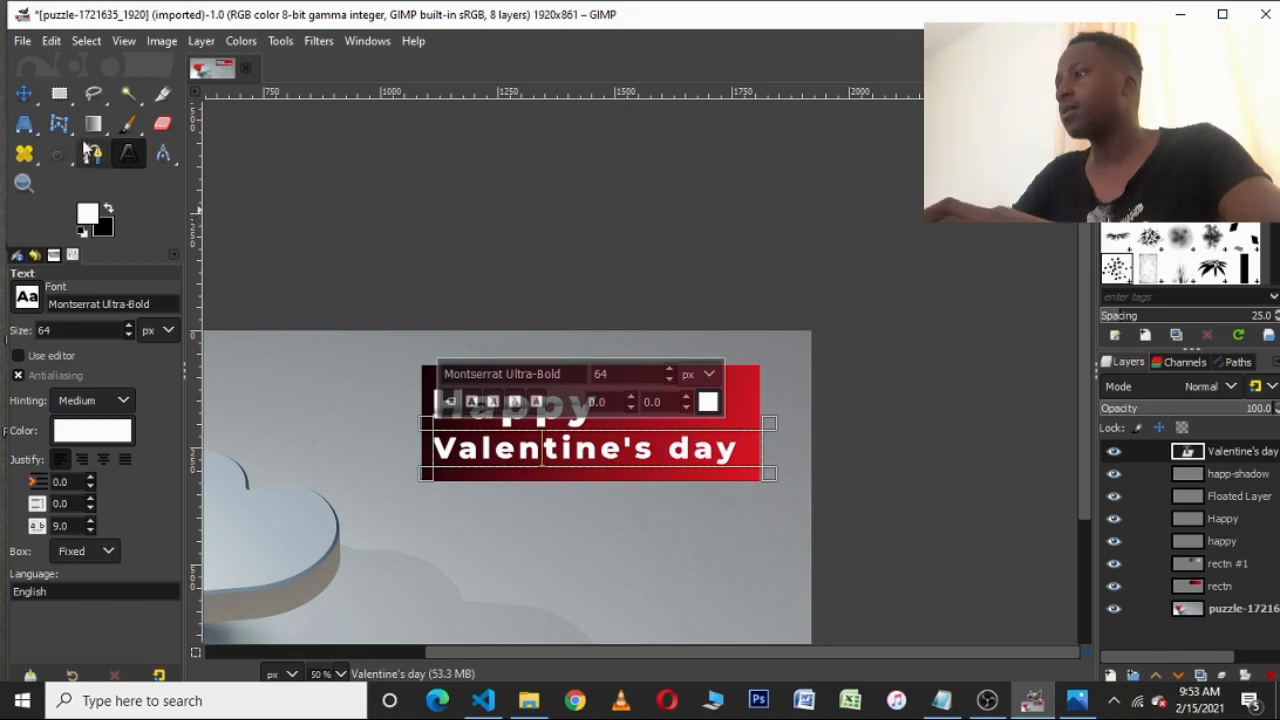
pyautogui.click(25, 93)
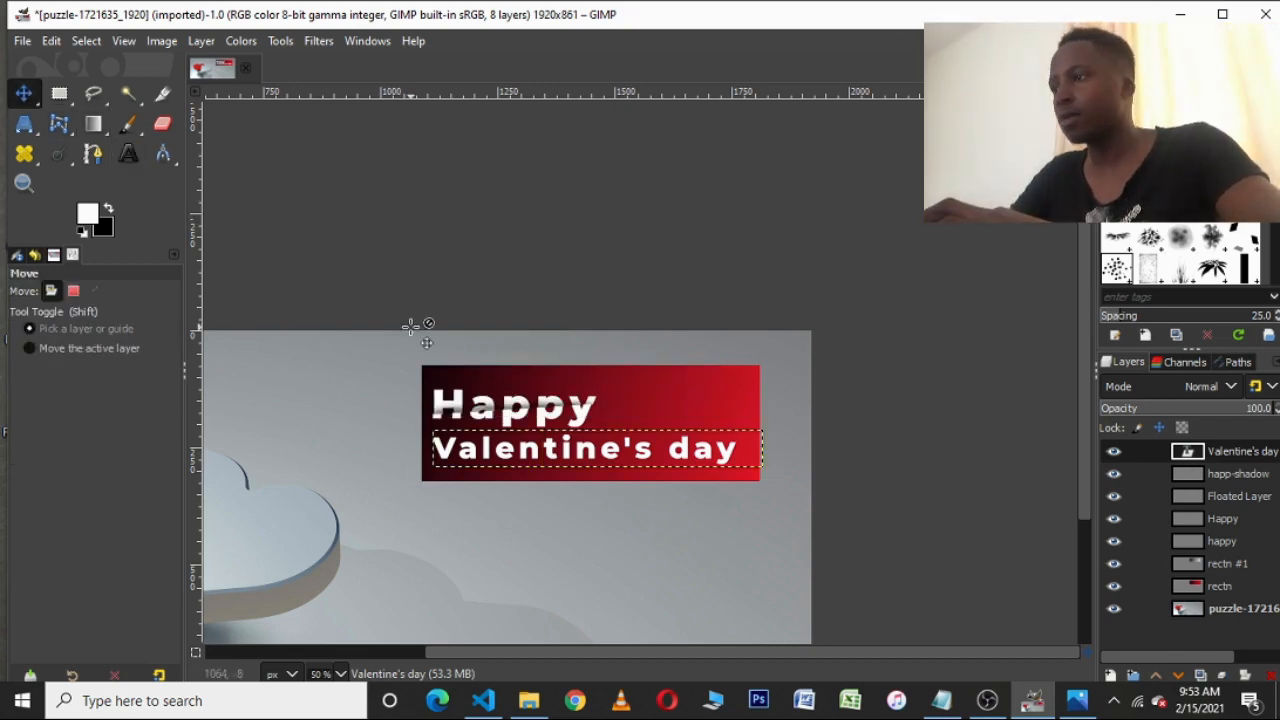
pyautogui.moveTo(540, 469); pyautogui.dragTo(540, 467)
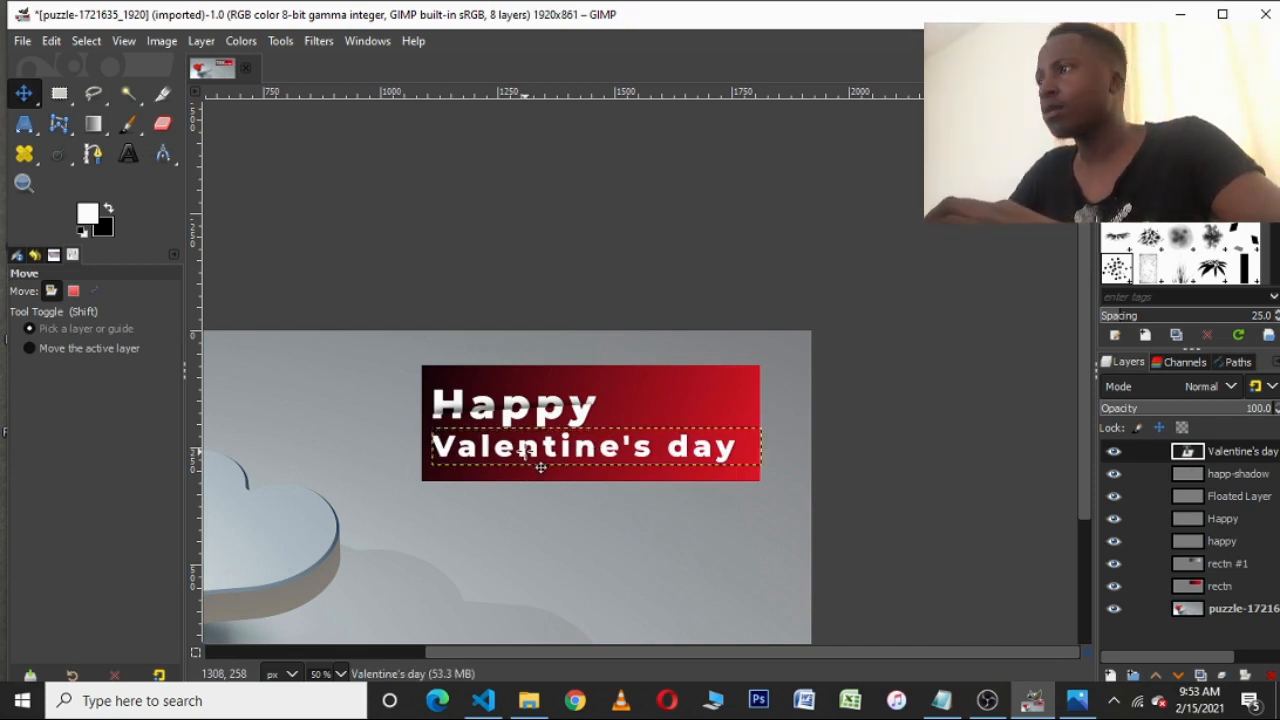
# - Narrow the Valentine's day text box from its right edge so it ends just after the y, inside the gradient rectangle
pyautogui.scroll(1, 540, 467)
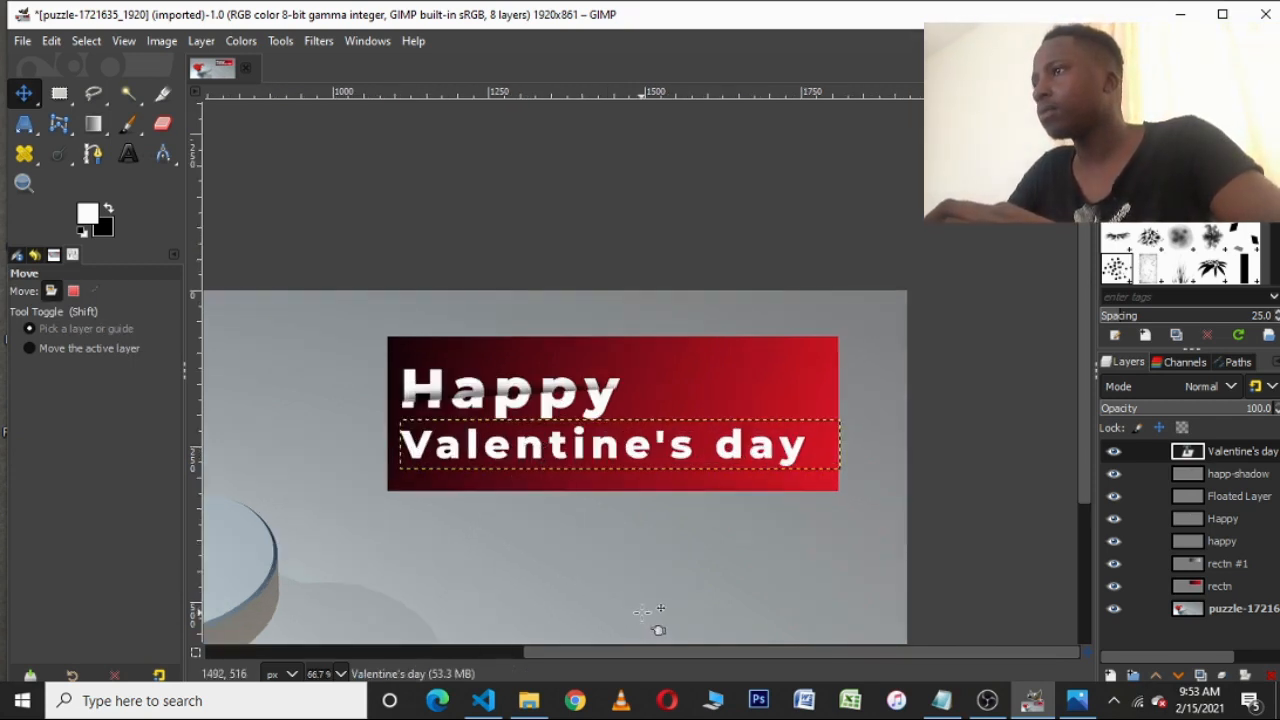
pyautogui.scroll(2, 662, 610)
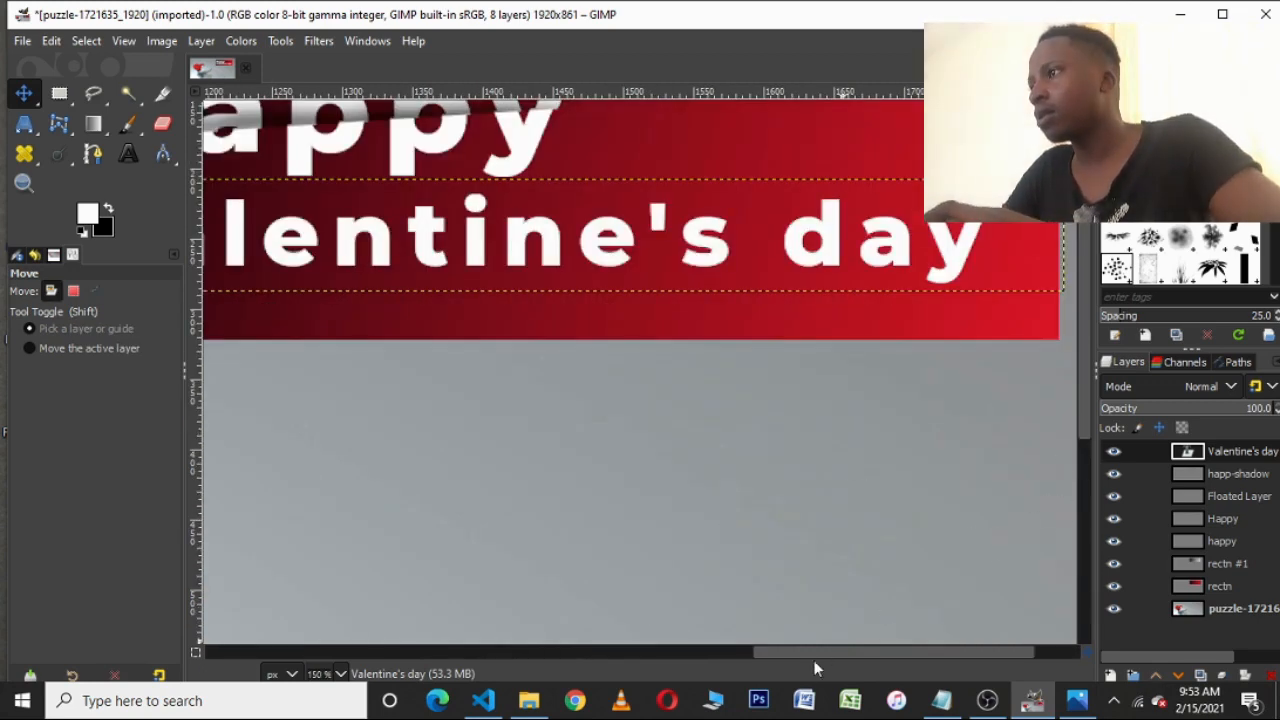
pyautogui.moveTo(758, 653); pyautogui.dragTo(834, 643)
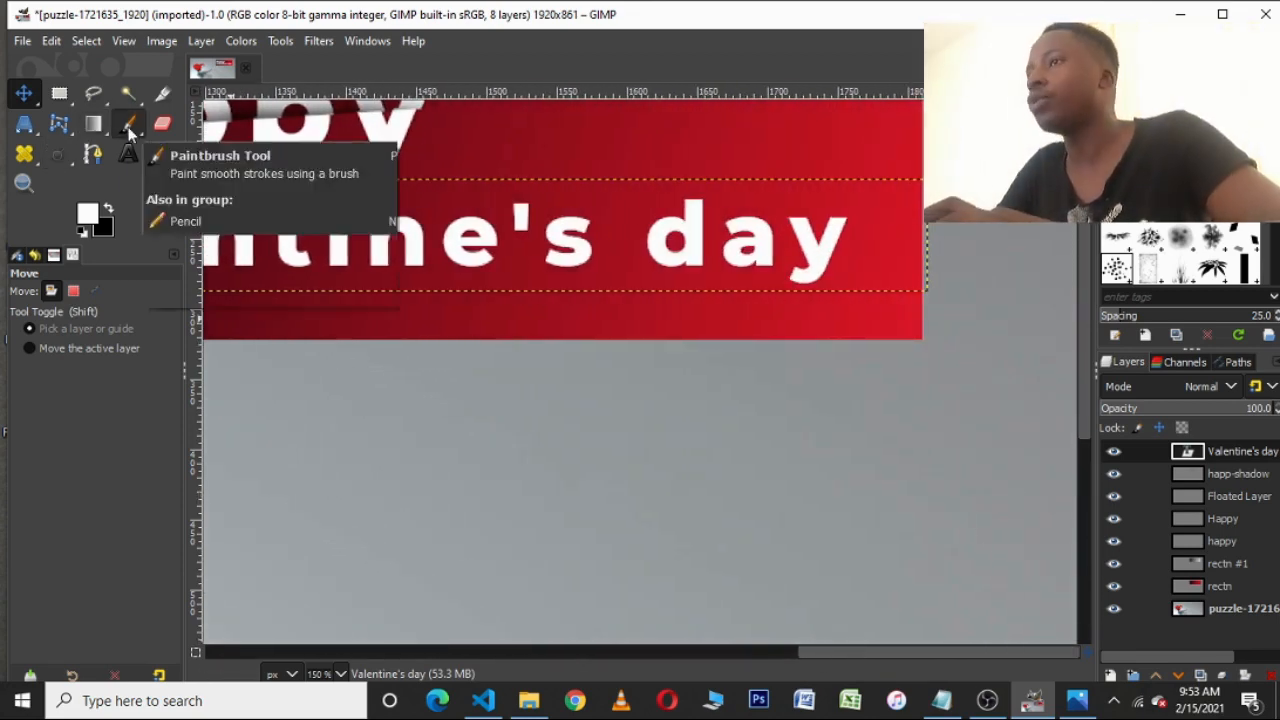
pyautogui.click(128, 153)
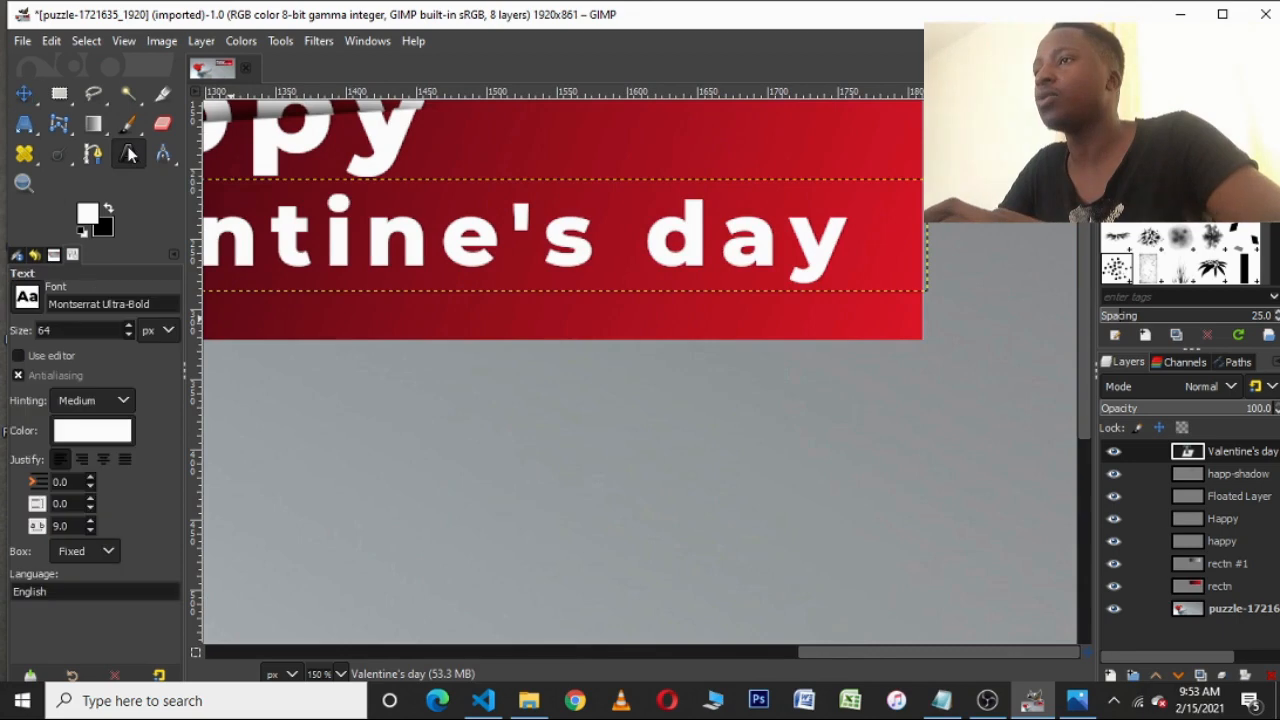
pyautogui.click(562, 233)
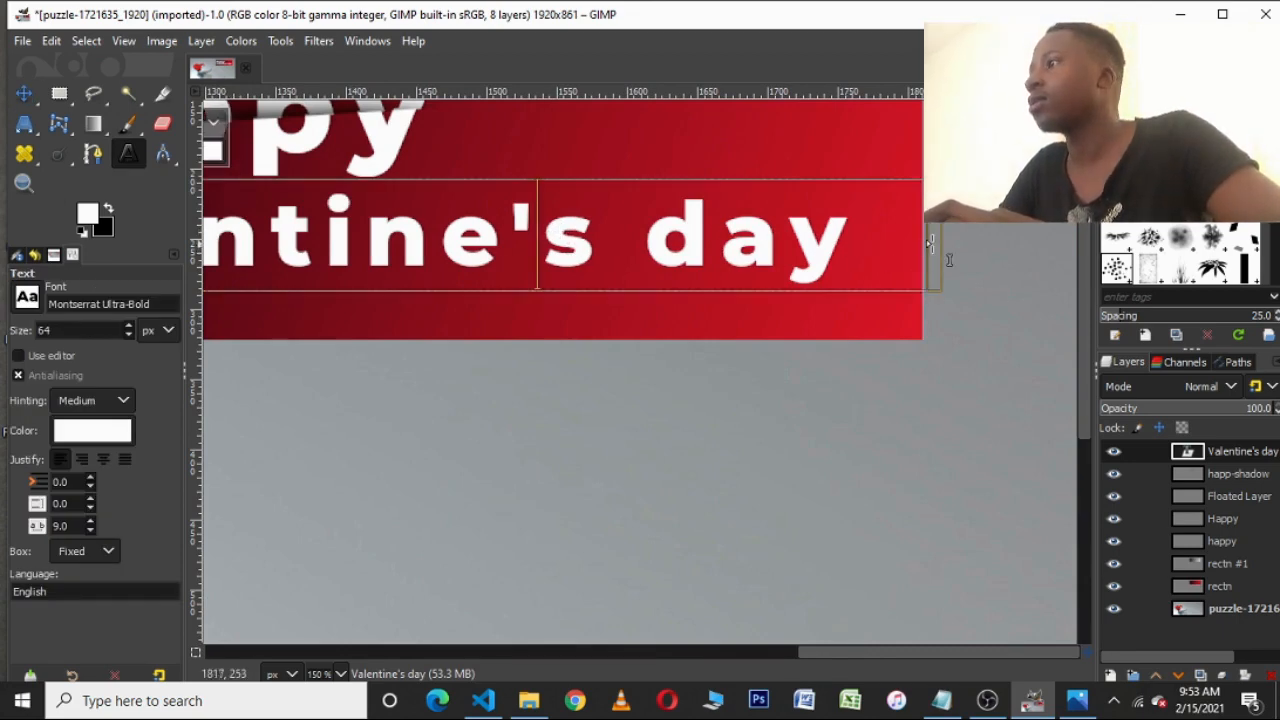
pyautogui.moveTo(929, 245); pyautogui.dragTo(874, 247)
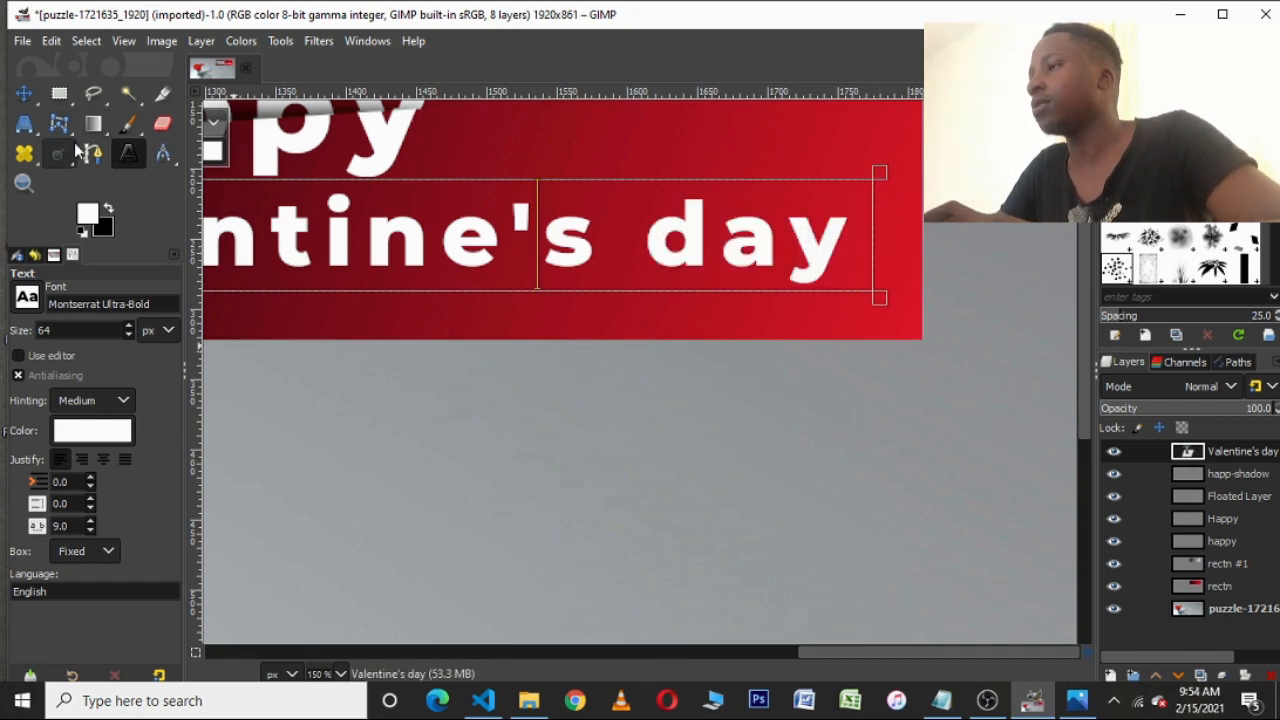
# - Start a path through the middle of the Valentine's day text, from the left edge of the V to the text box's right edge
pyautogui.click(92, 153)
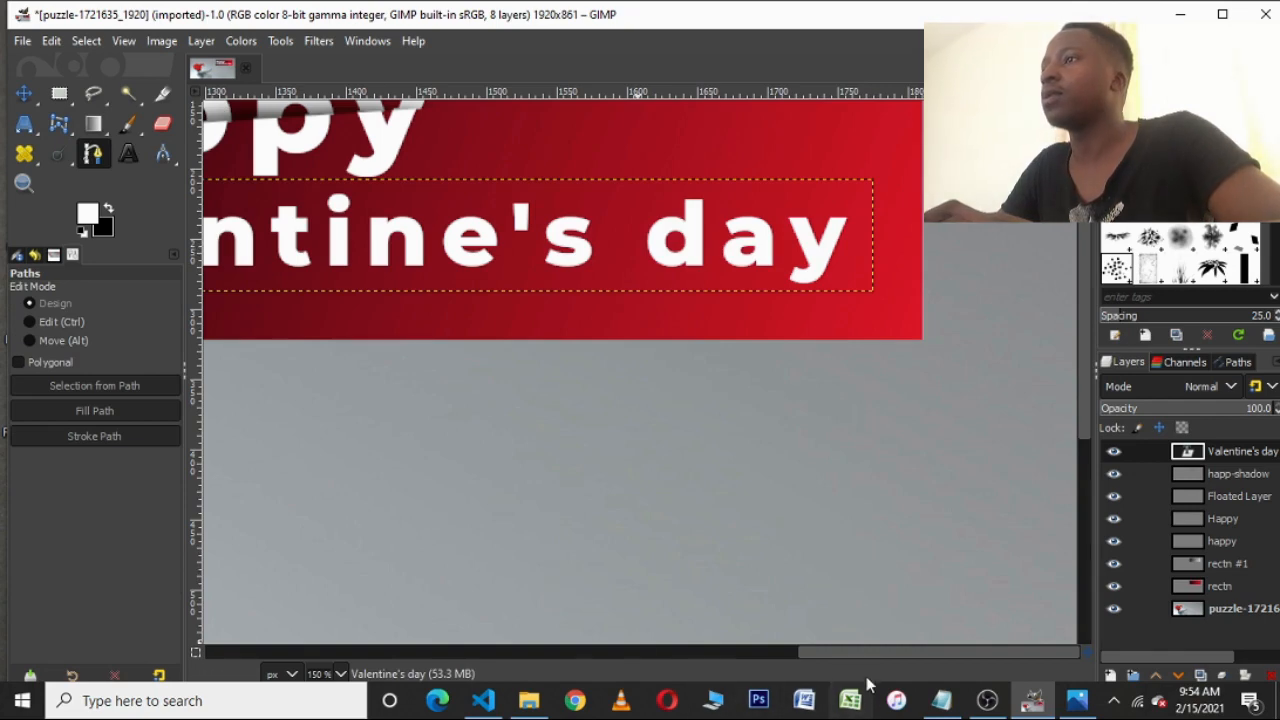
pyautogui.moveTo(857, 653); pyautogui.dragTo(728, 650)
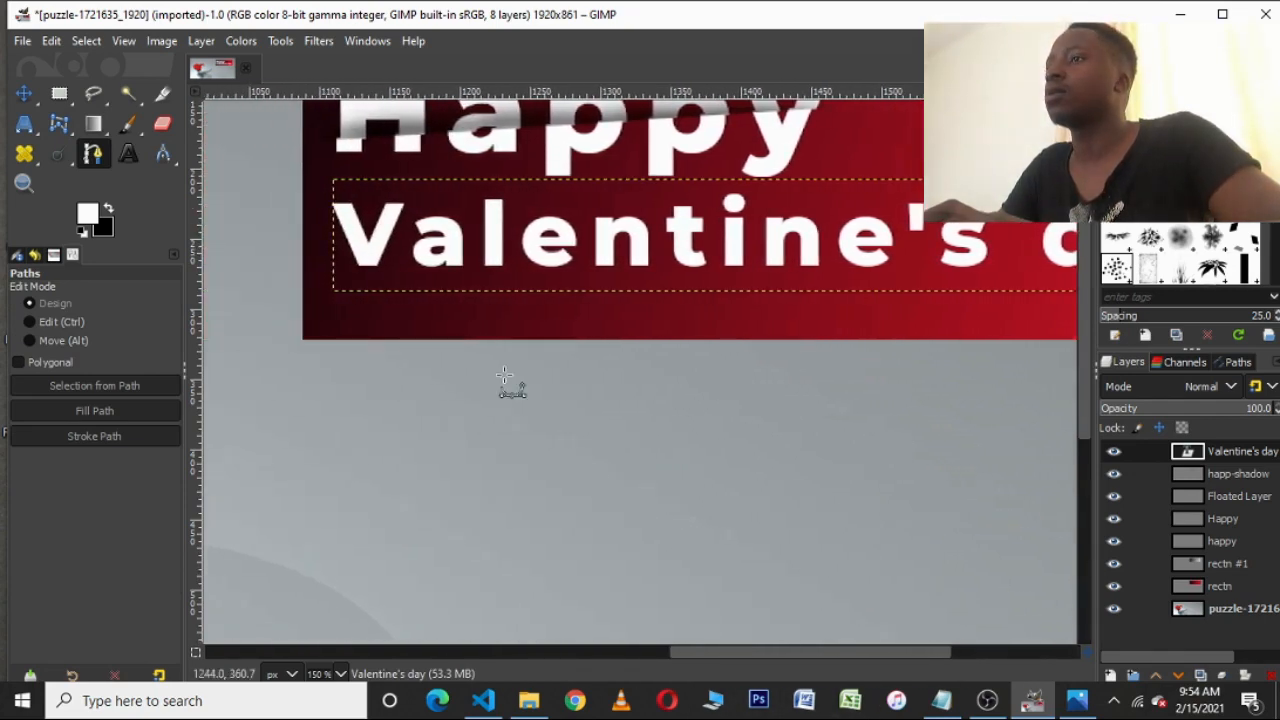
pyautogui.click(333, 222)
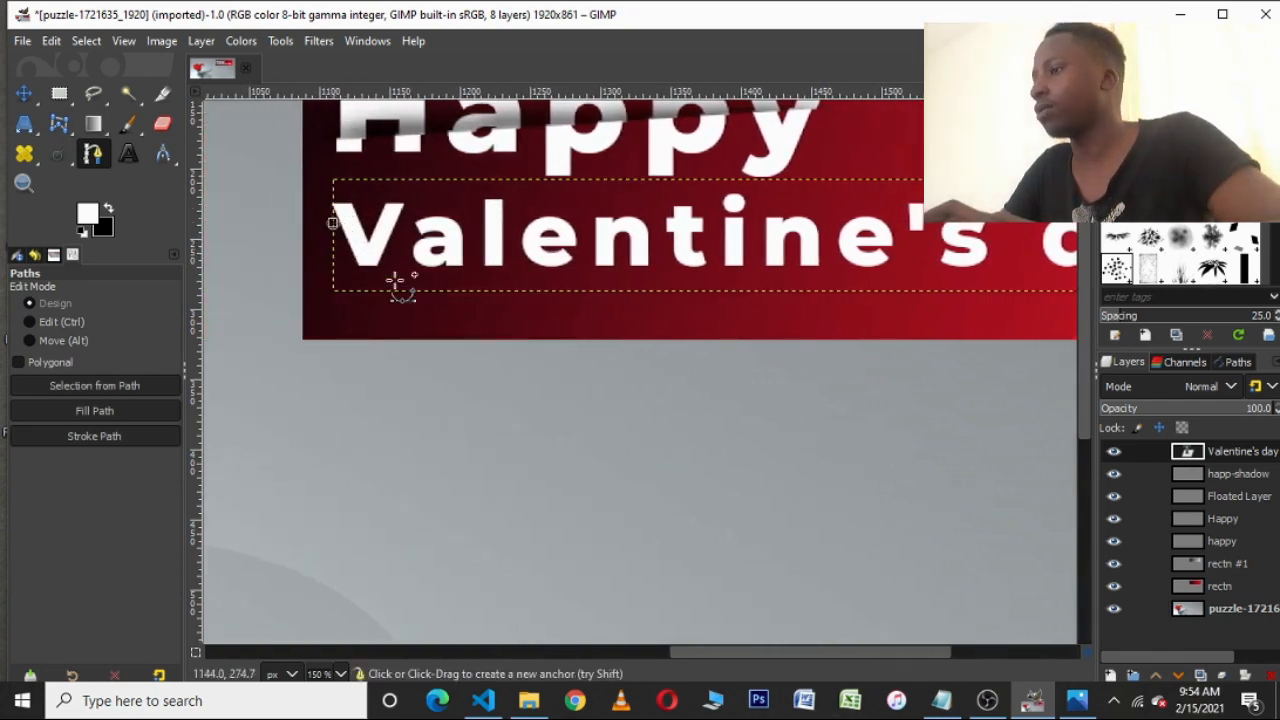
pyautogui.scroll(-1, 1084, 336)
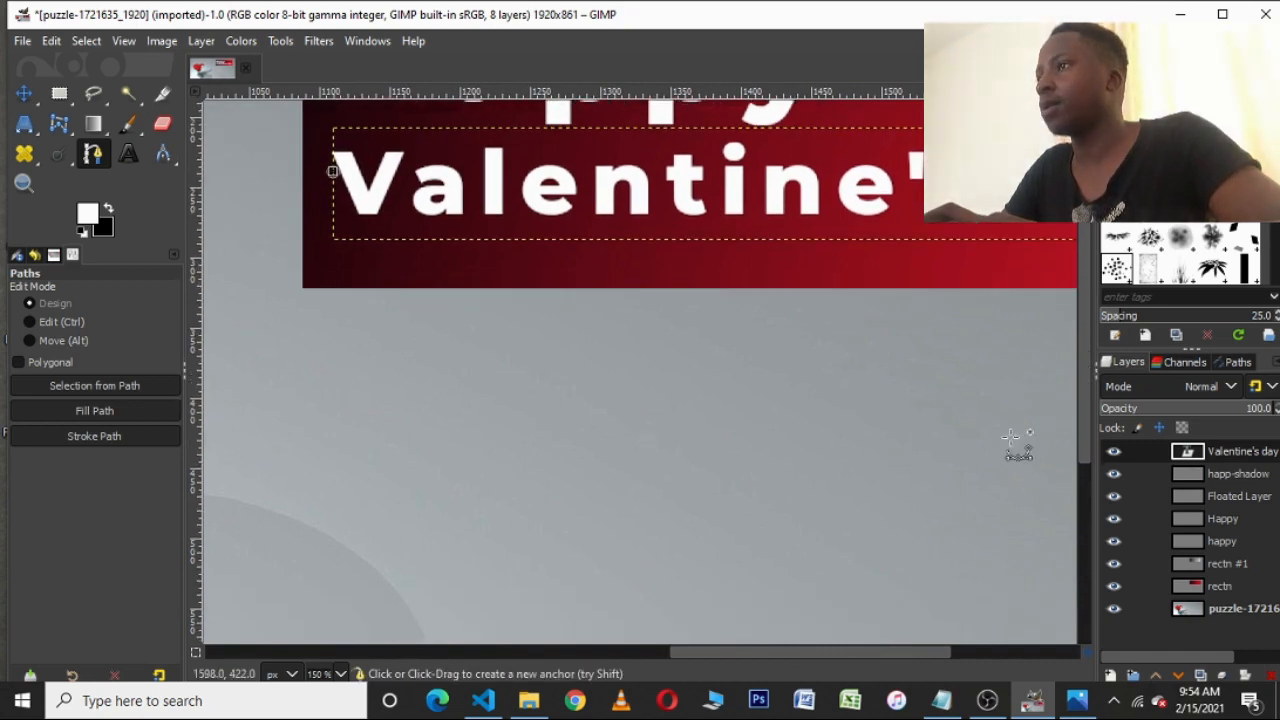
pyautogui.moveTo(808, 648); pyautogui.dragTo(935, 645)
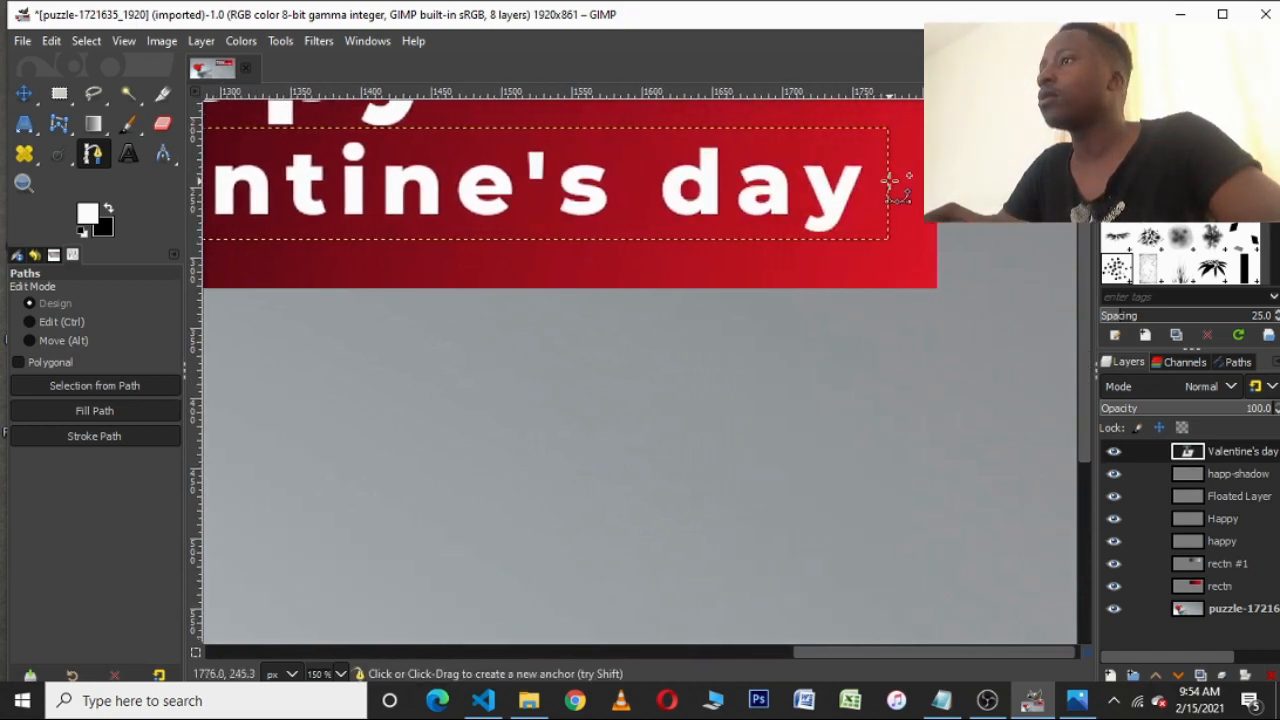
pyautogui.click(889, 181)
# - Continue the path down past the gradient rectangle and back leftward beneath it with six more anchors
pyautogui.click(918, 359)
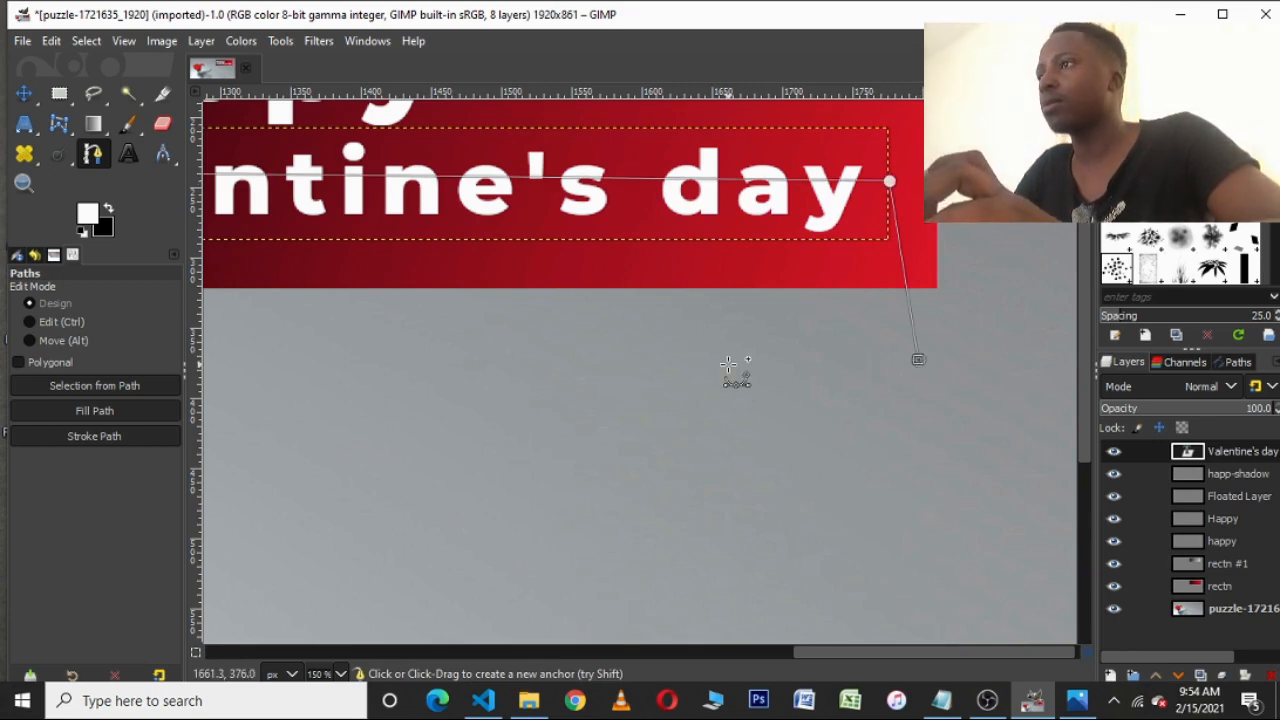
pyautogui.click(728, 364)
pyautogui.click(537, 351)
pyautogui.click(444, 343)
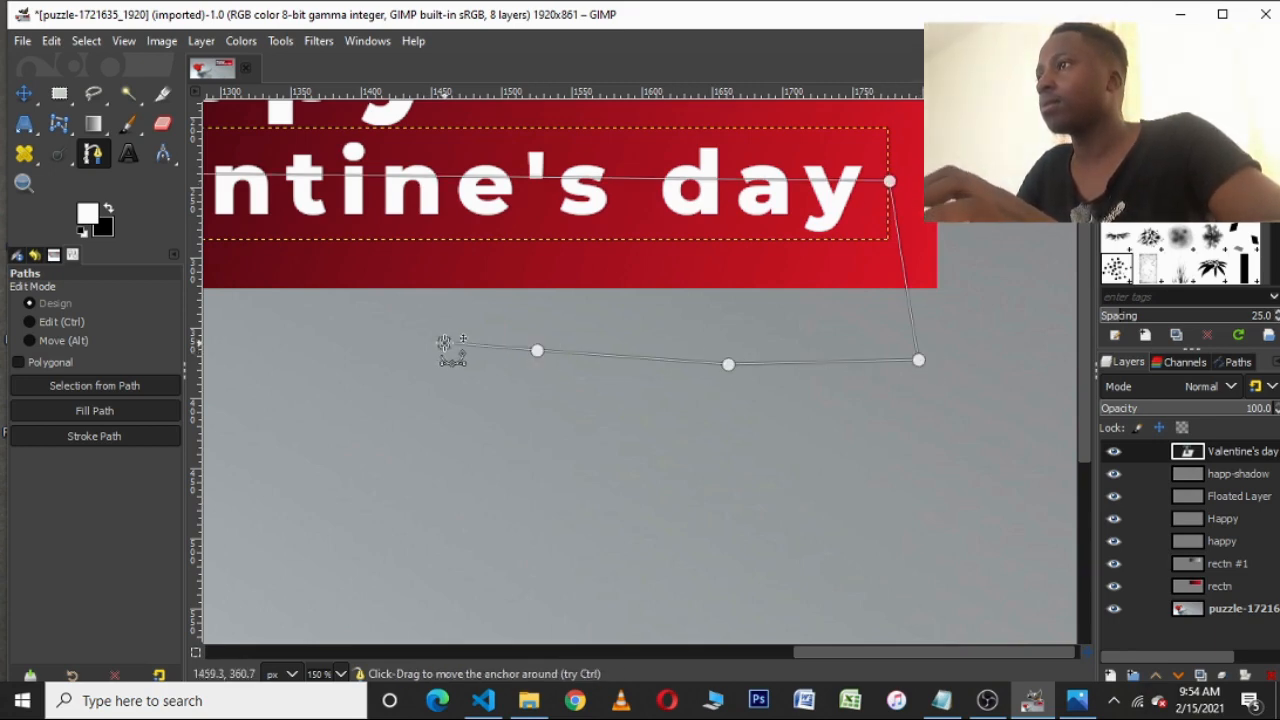
pyautogui.click(358, 319)
pyautogui.click(290, 302)
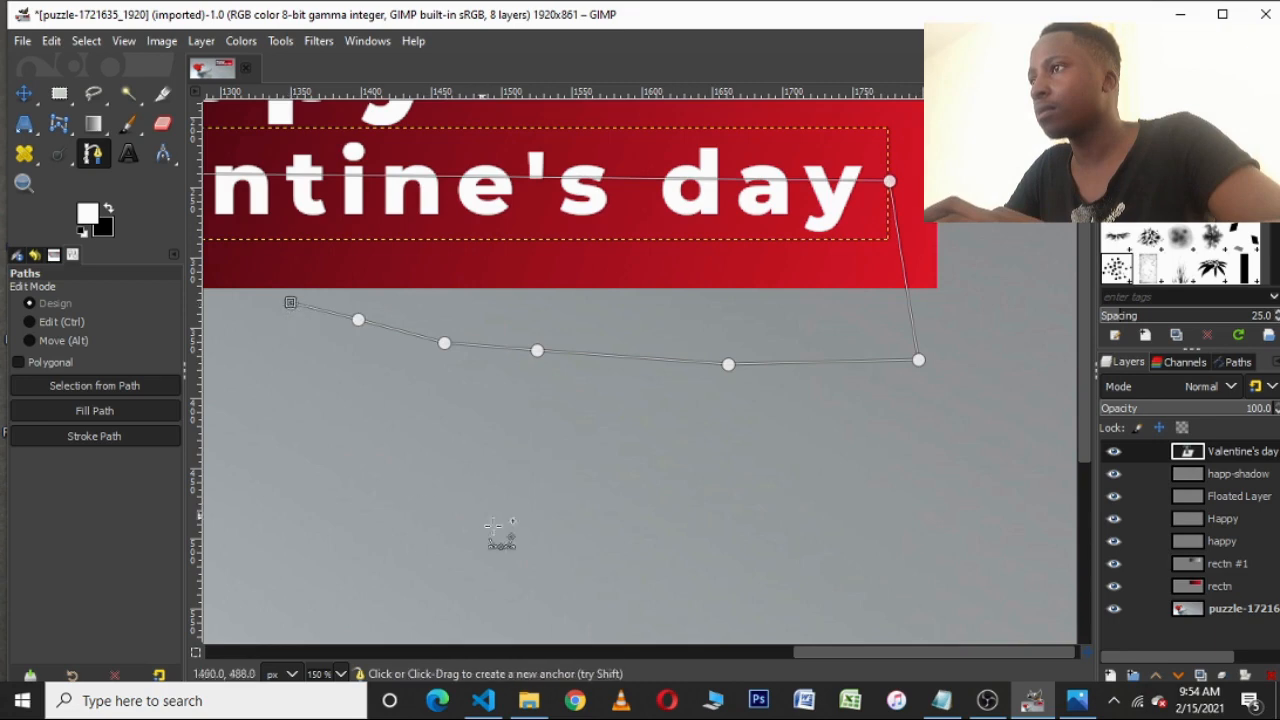
# - Run the path around the rectangle's lower-left corner and close it at the starting anchor beside the V
pyautogui.moveTo(808, 655); pyautogui.dragTo(590, 645)
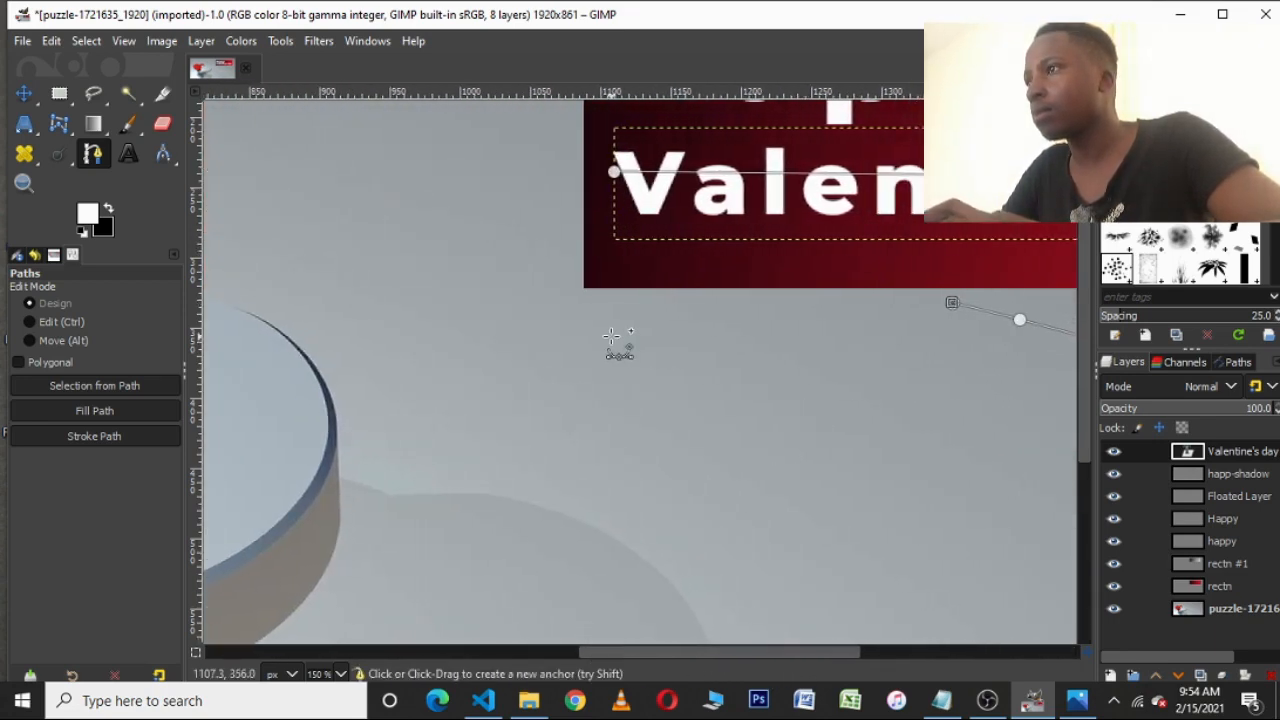
pyautogui.moveTo(611, 336); pyautogui.dragTo(567, 271)
pyautogui.moveTo(551, 218); pyautogui.dragTo(604, 183)
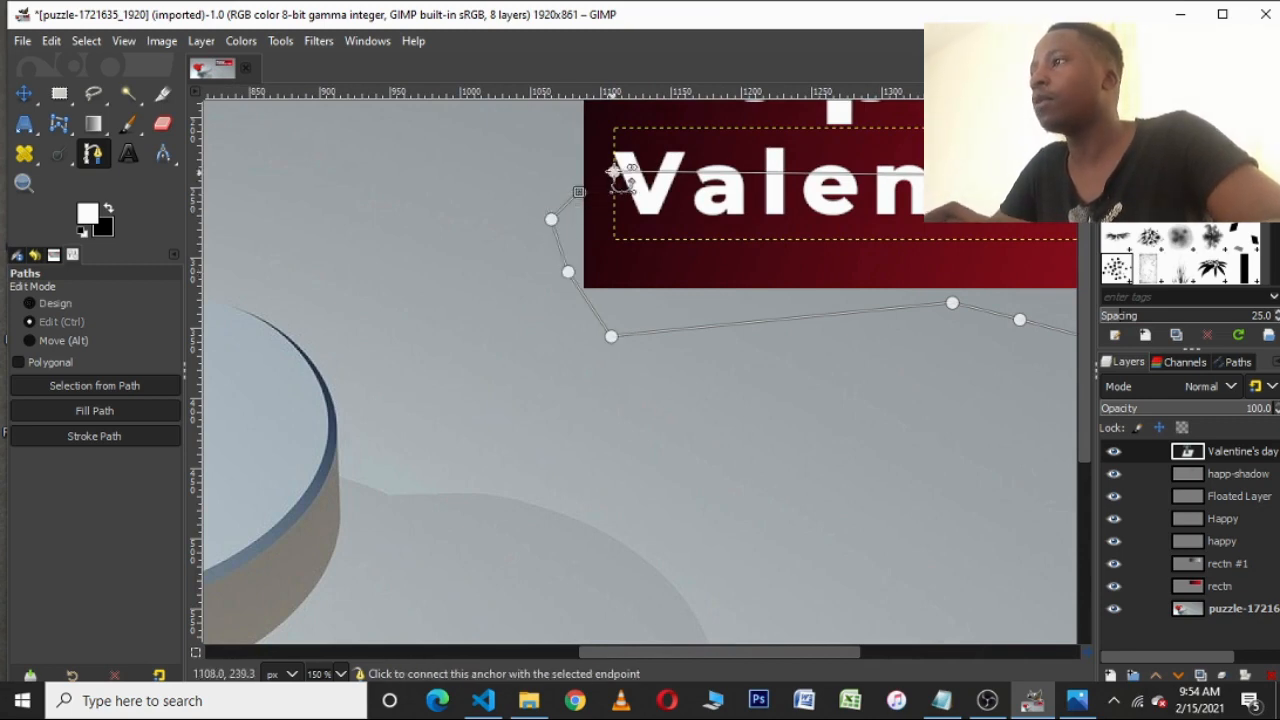
pyautogui.click(614, 170)
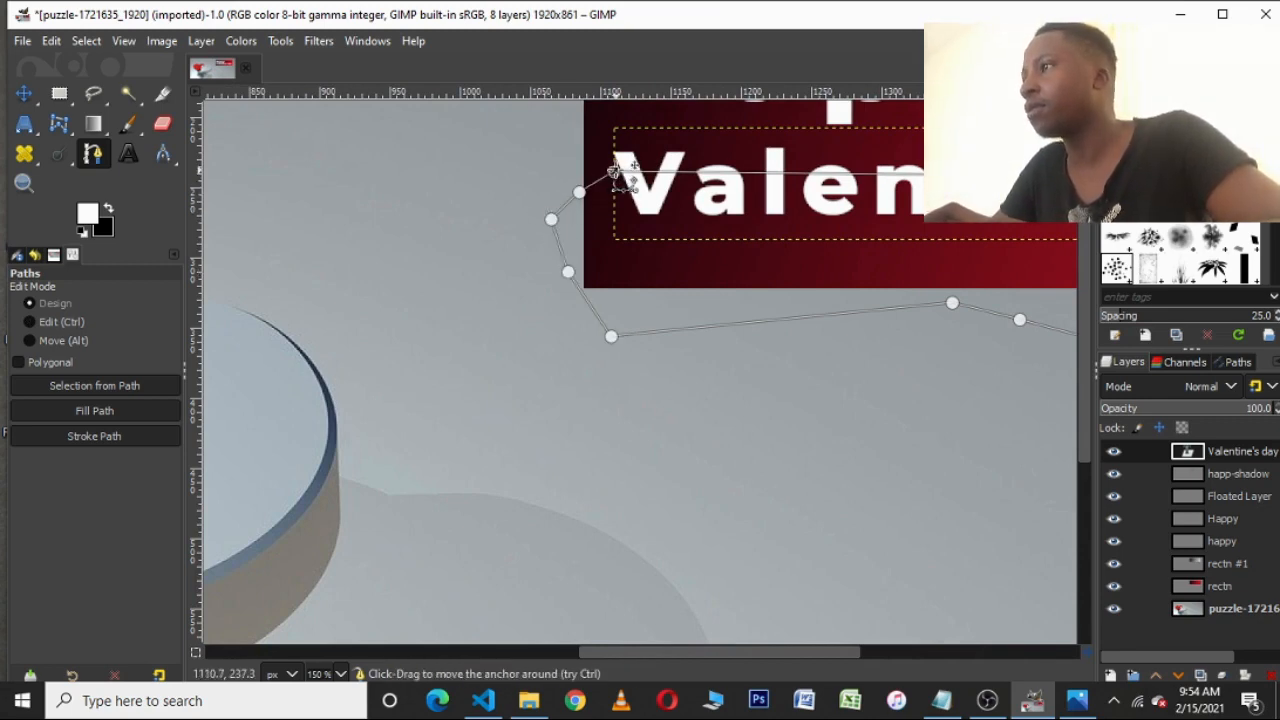
# - Turn the closed path around the lower half of the Valentine's day text into a selection
pyautogui.press('Return')
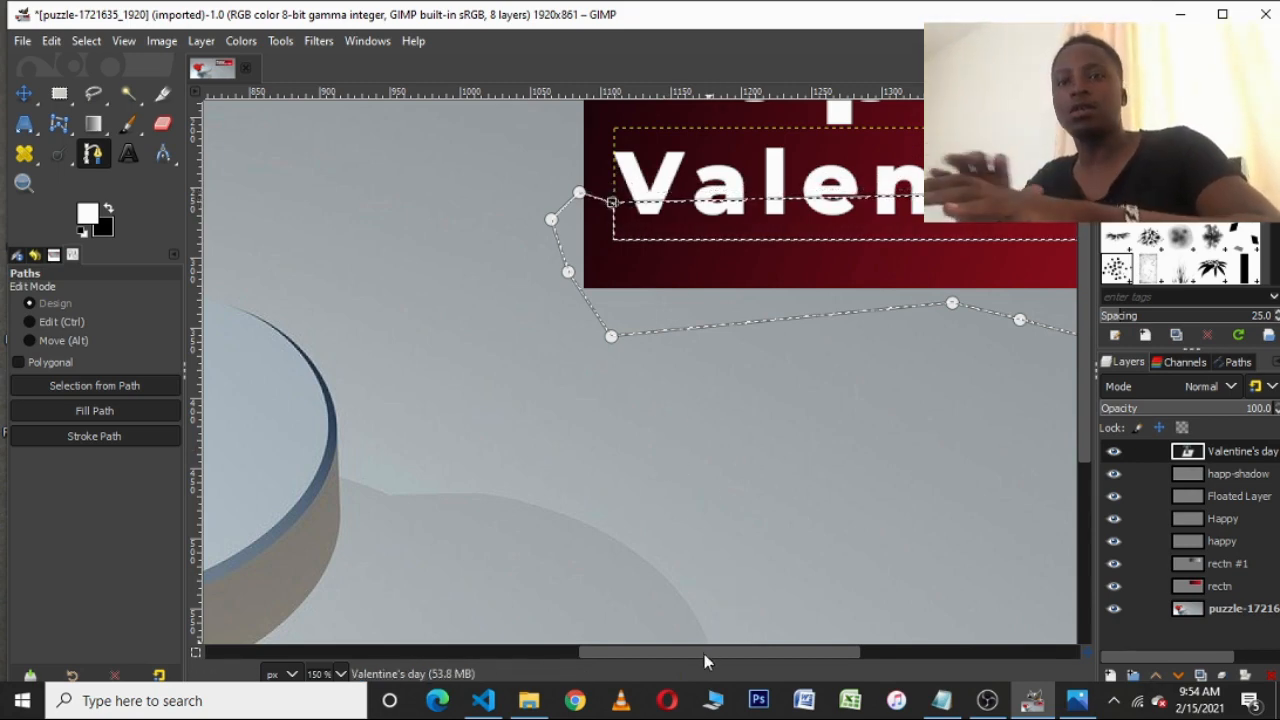
pyautogui.moveTo(704, 654); pyautogui.dragTo(909, 648)
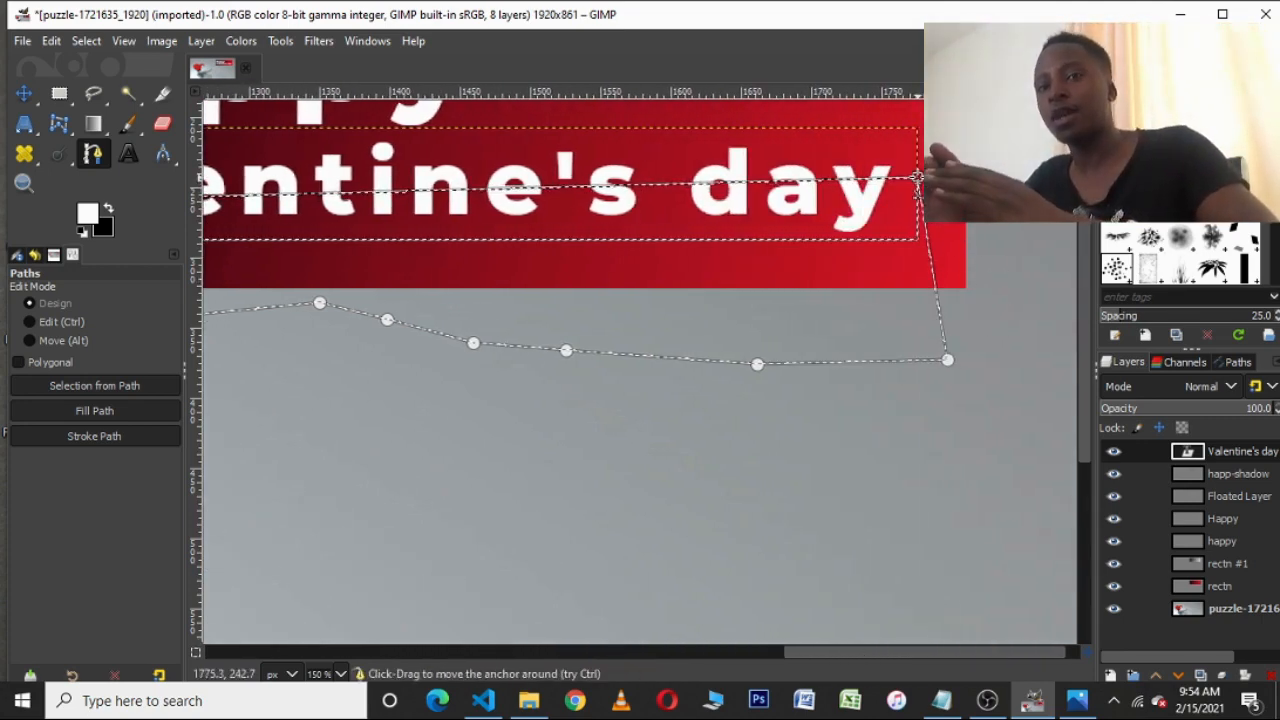
pyautogui.scroll(-2, 737, 300)
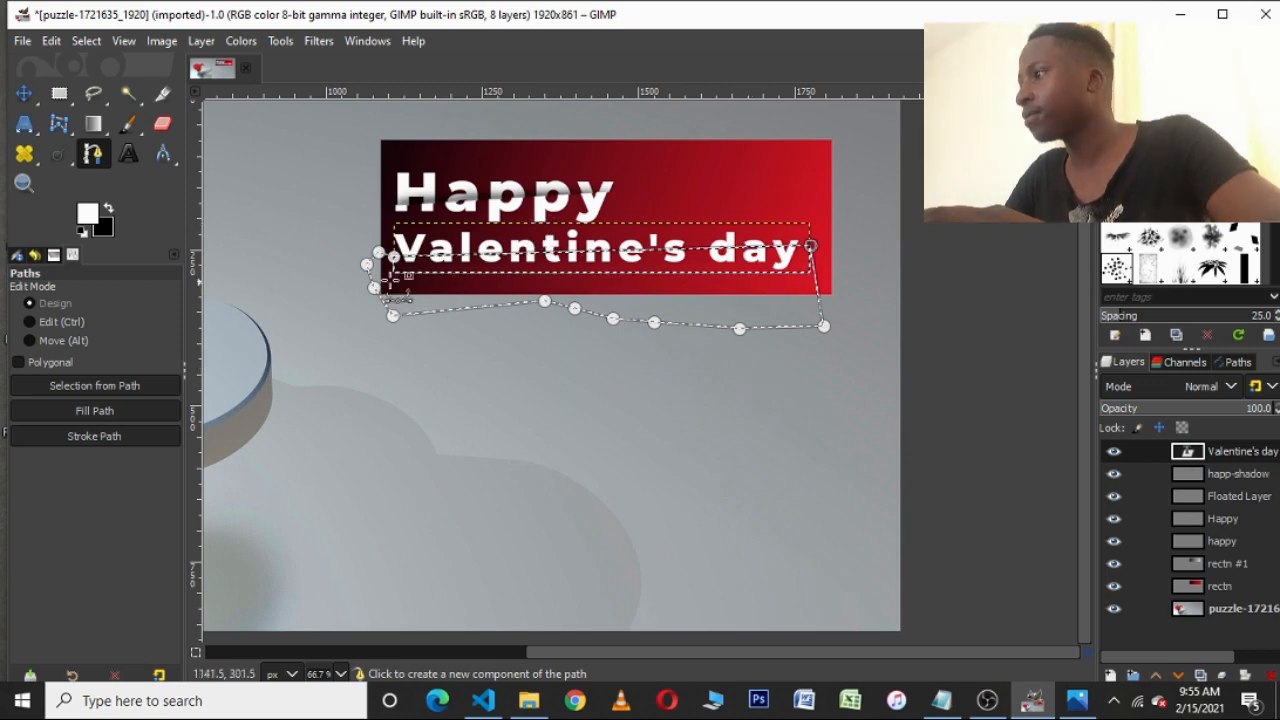
# - Float the selected lower half of the Valentine's day text and convert the floating selection into its own layer
pyautogui.rightClick(495, 276)
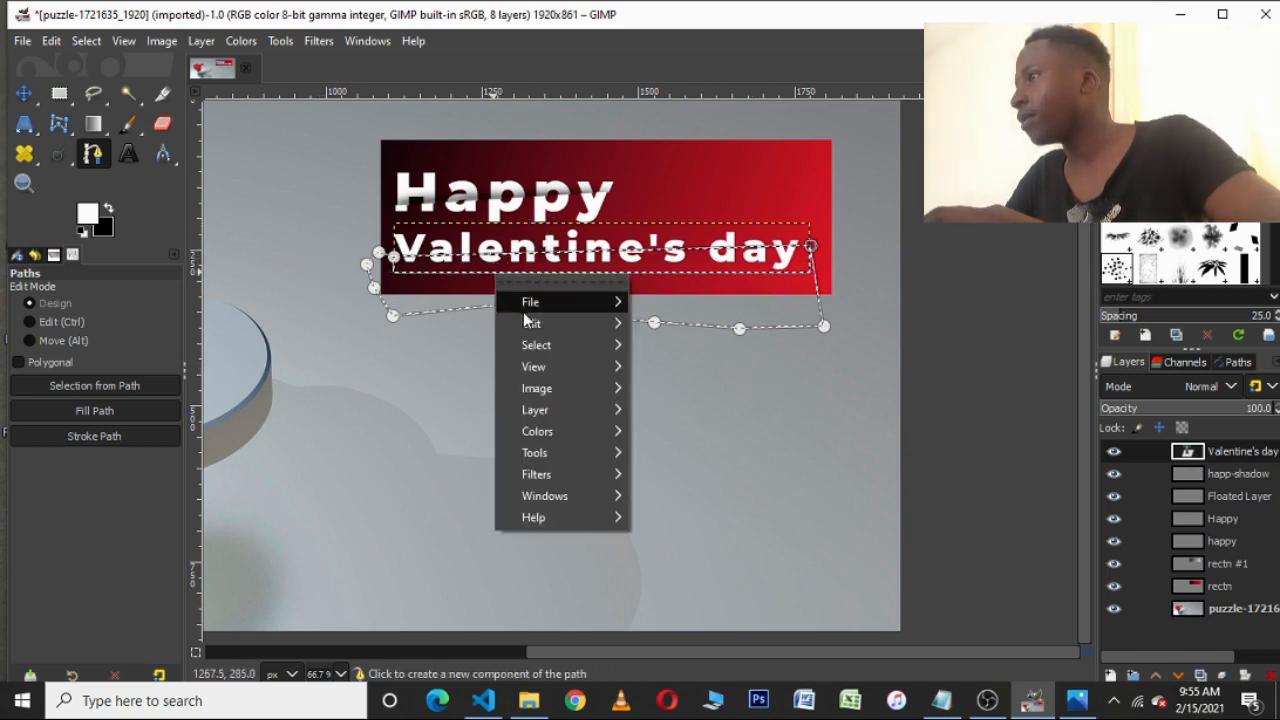
pyautogui.moveTo(529, 325)
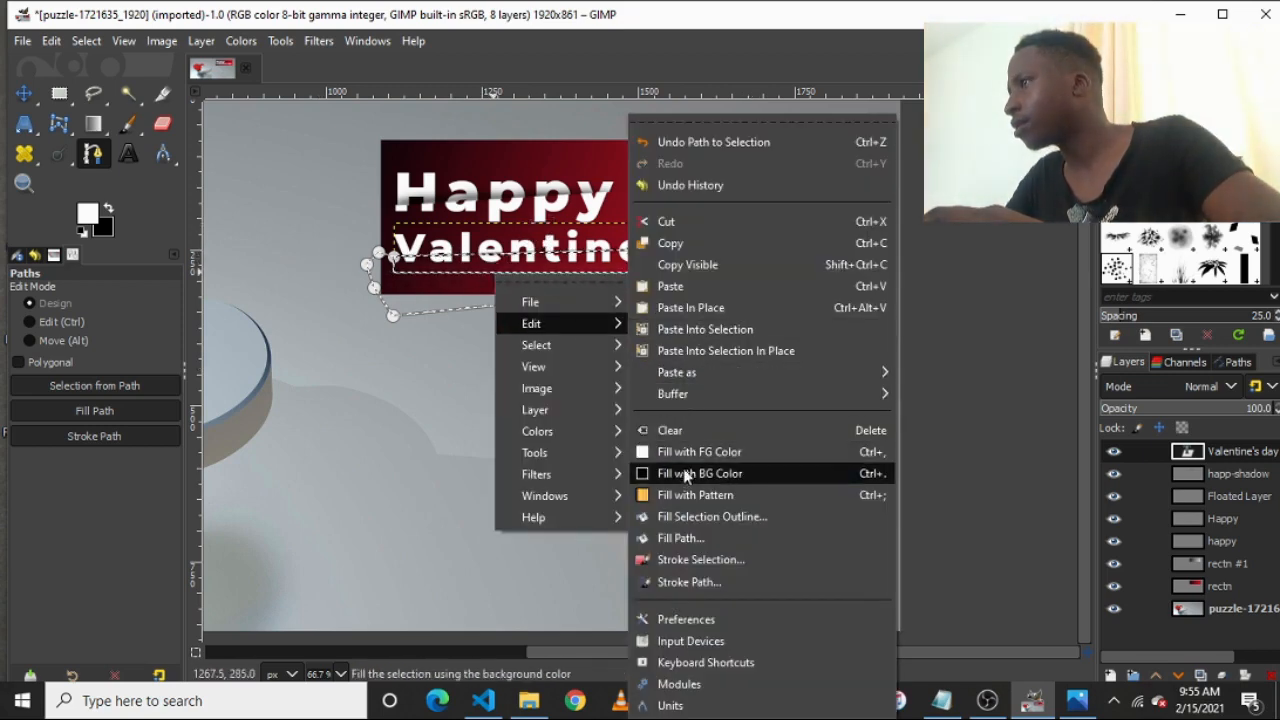
pyautogui.moveTo(695, 372)
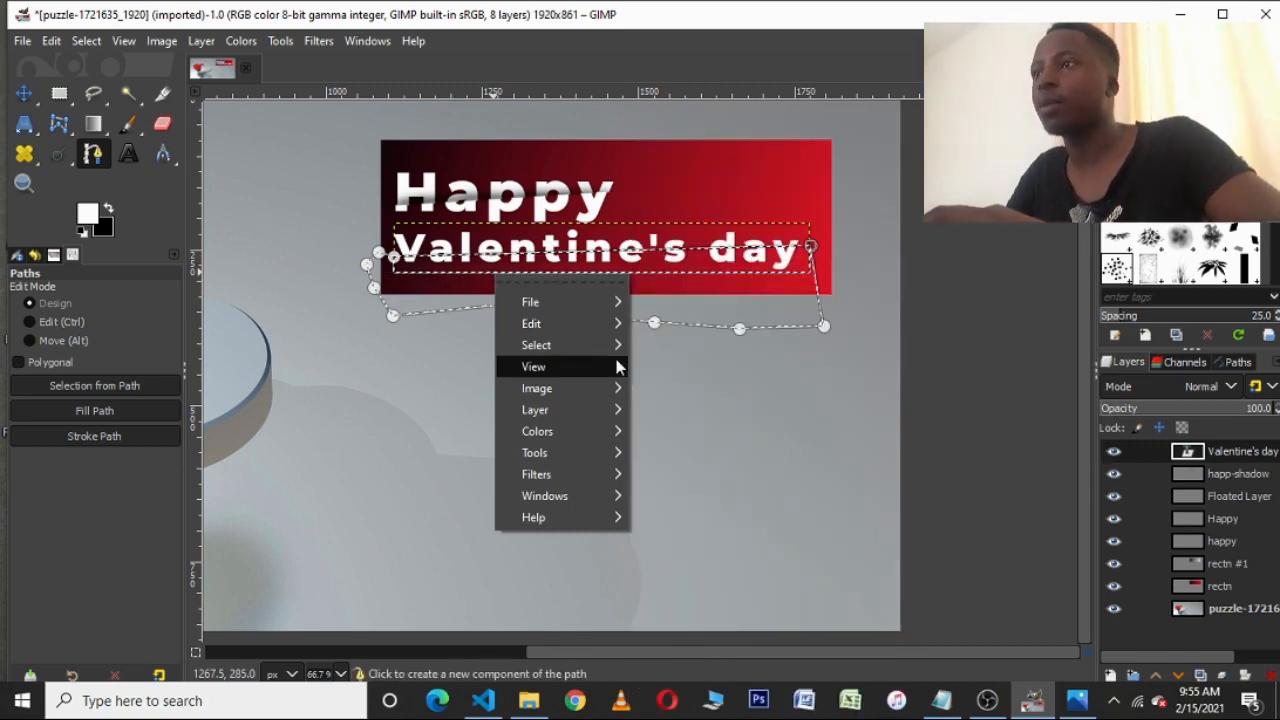
pyautogui.moveTo(613, 344)
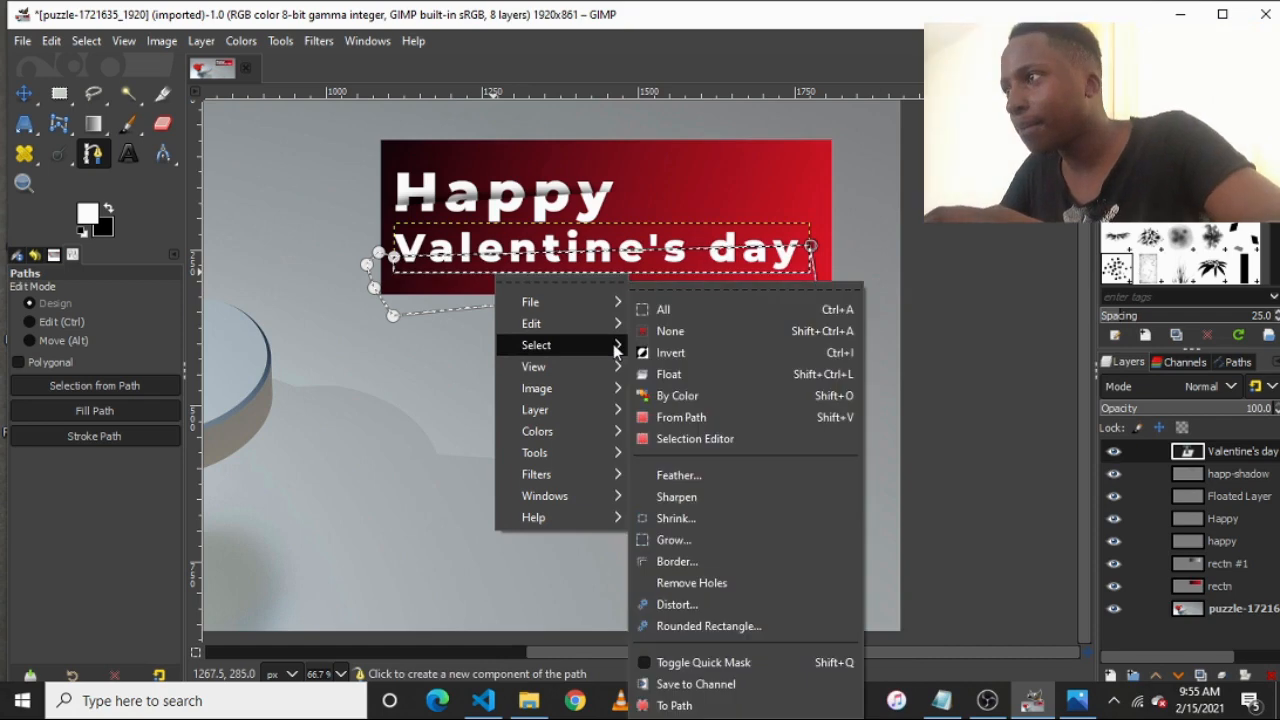
pyautogui.click(669, 374)
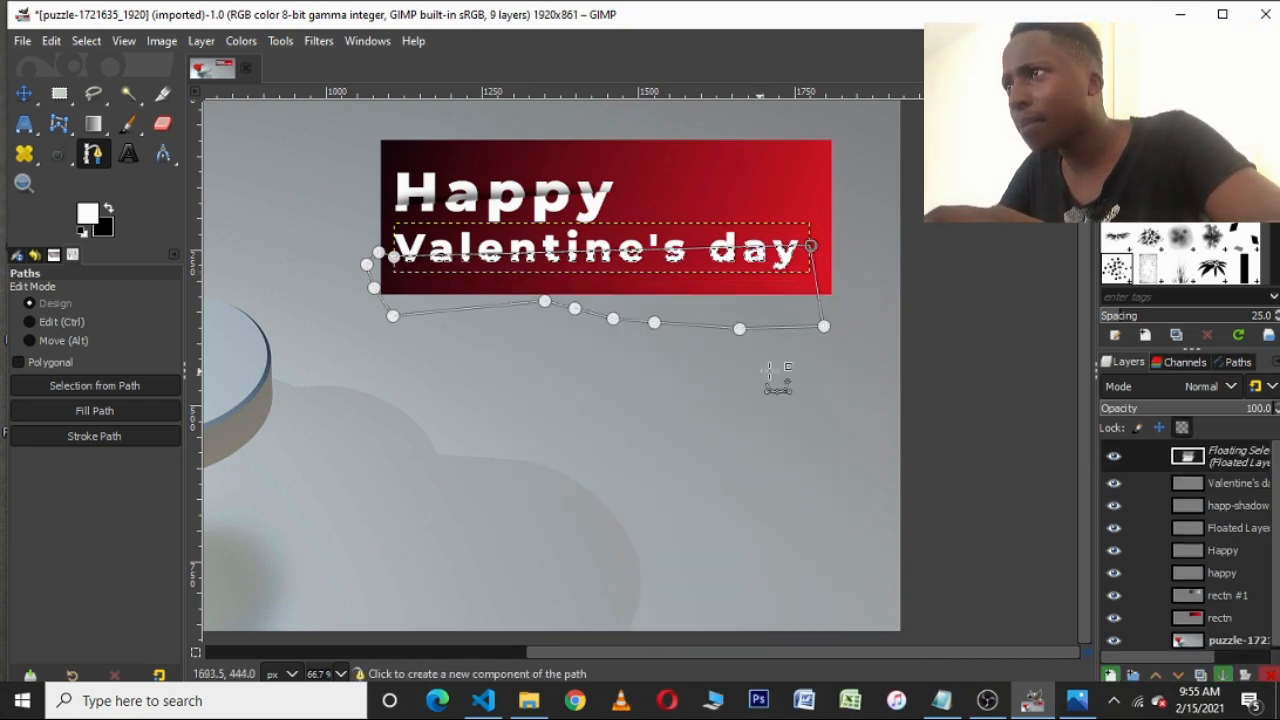
pyautogui.rightClick(1192, 455)
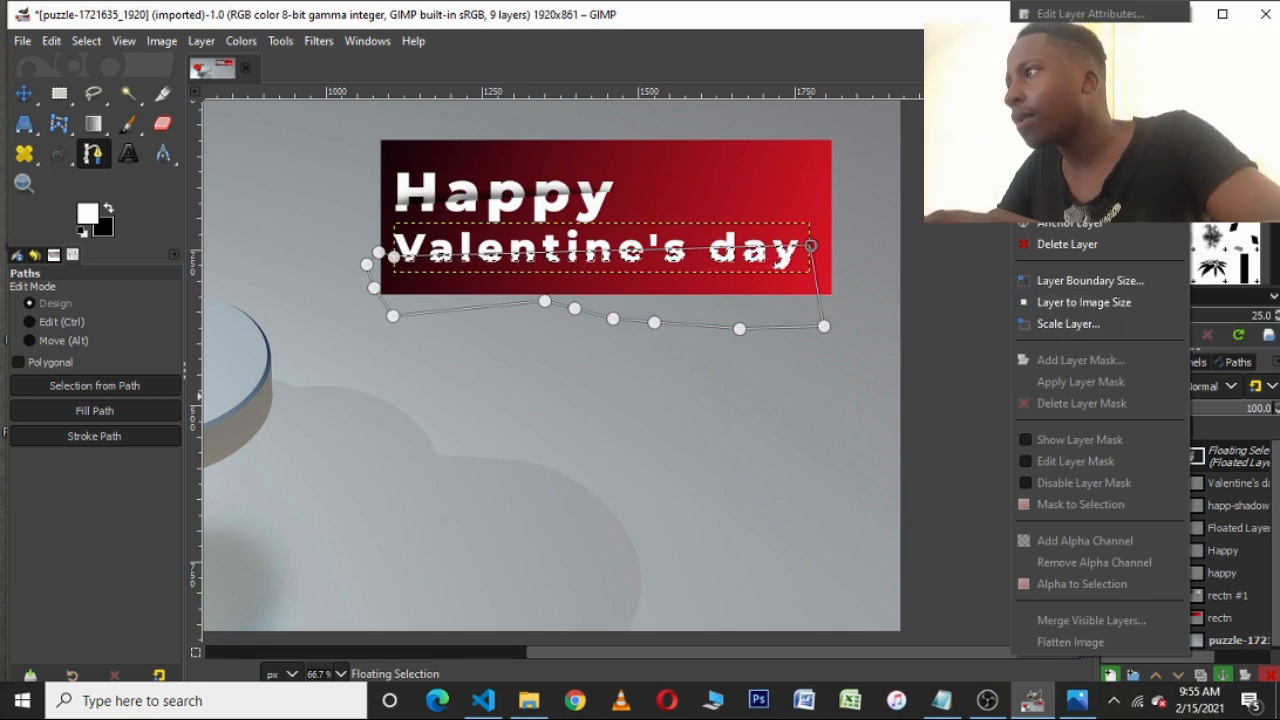
pyautogui.click(1086, 137)
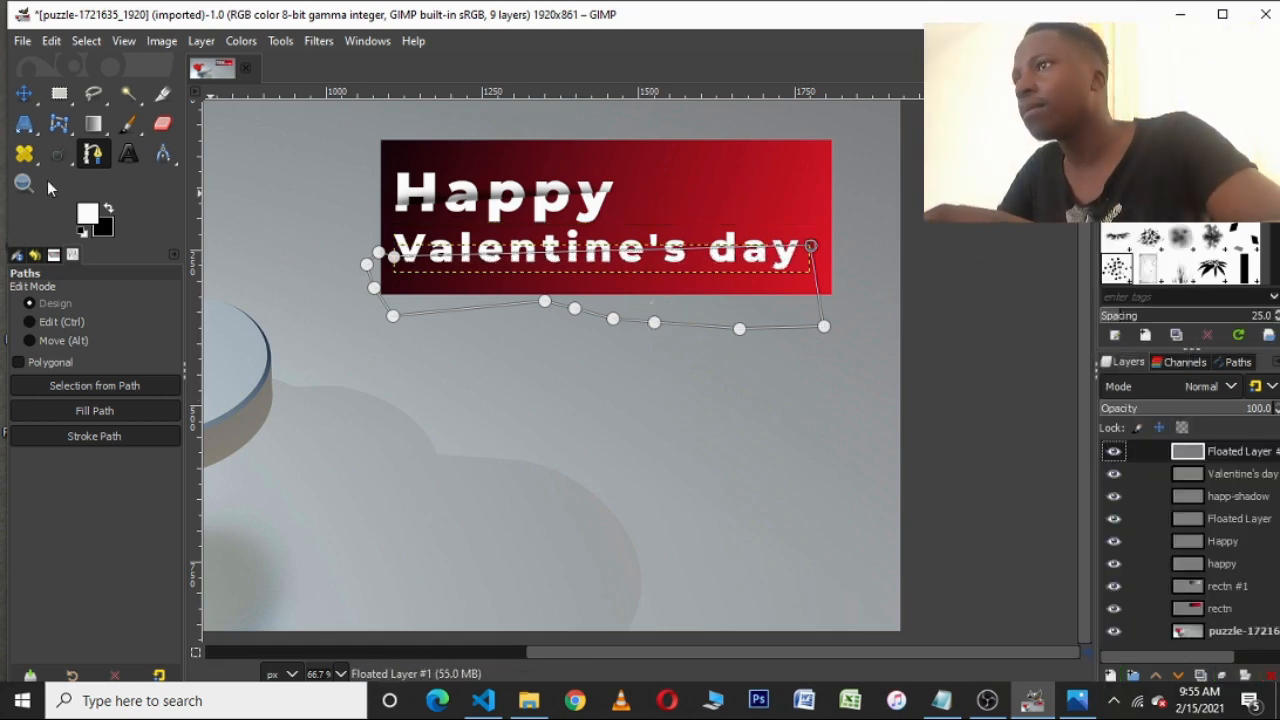
# - Move the floated lower half of the Valentine's day text 3 px left and 2 px up to offset the slice
pyautogui.click(24, 93)
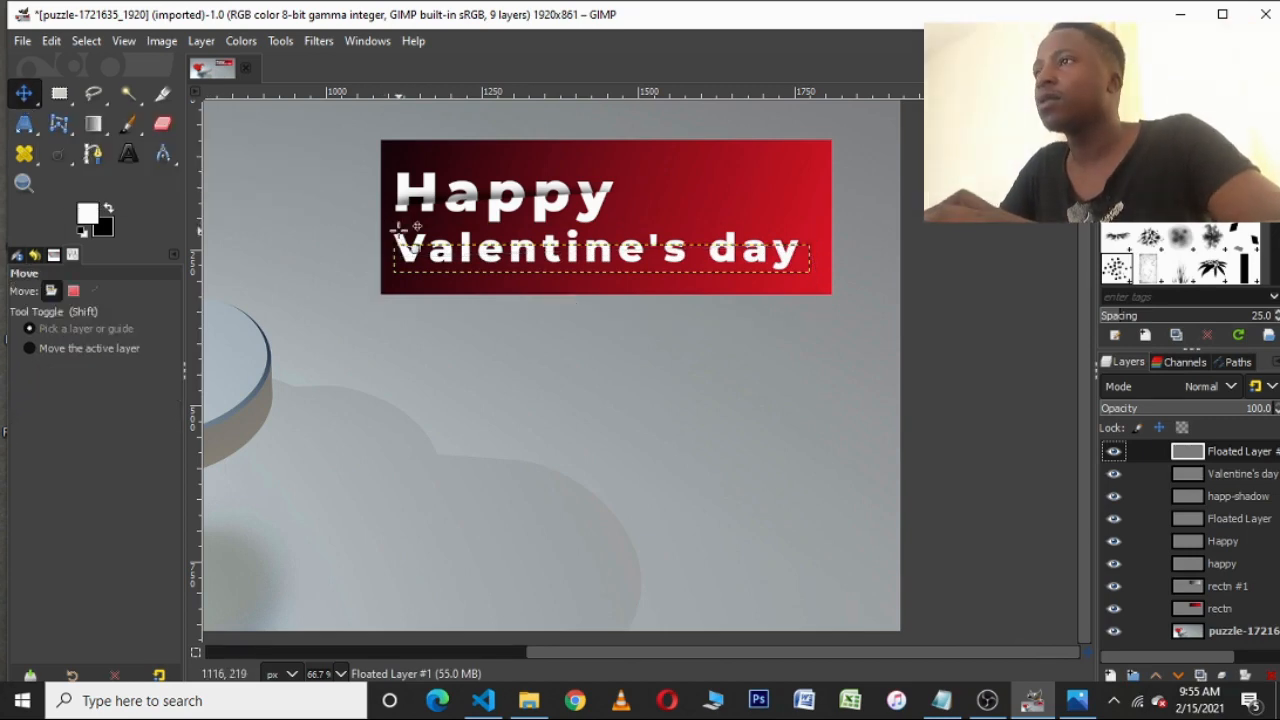
pyautogui.scroll(2, 540, 328)
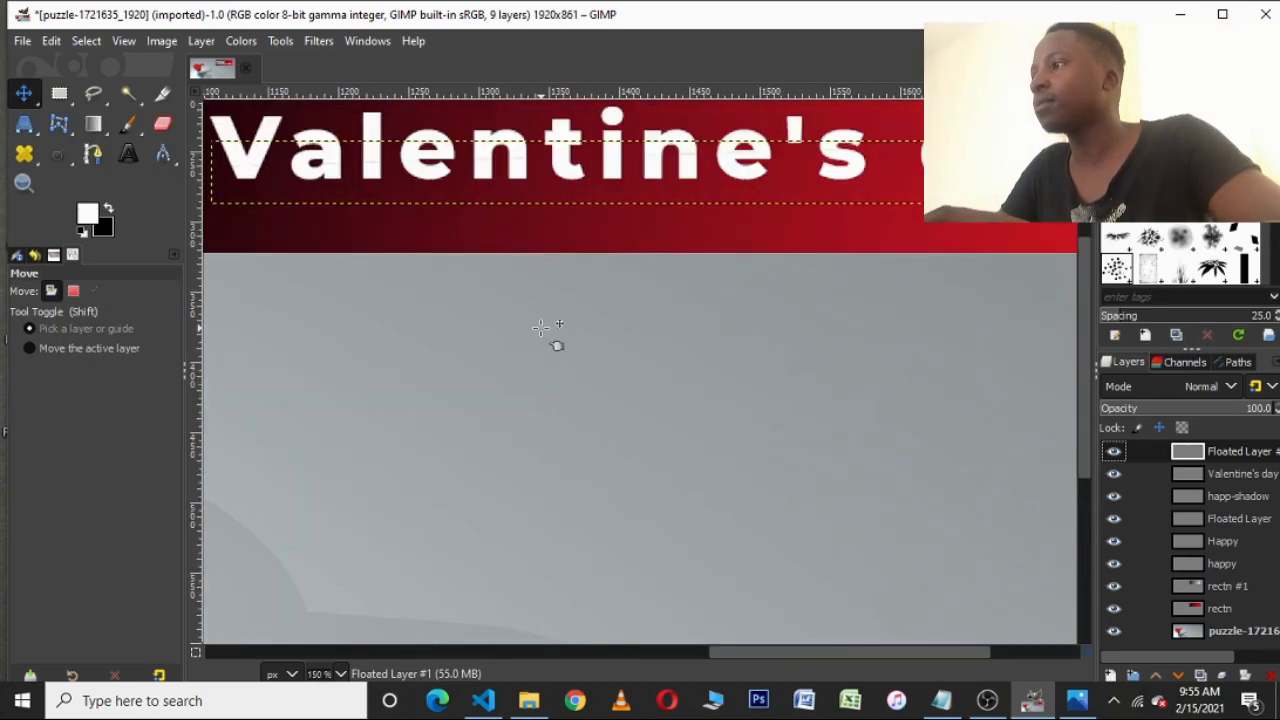
pyautogui.moveTo(583, 187); pyautogui.dragTo(579, 185)
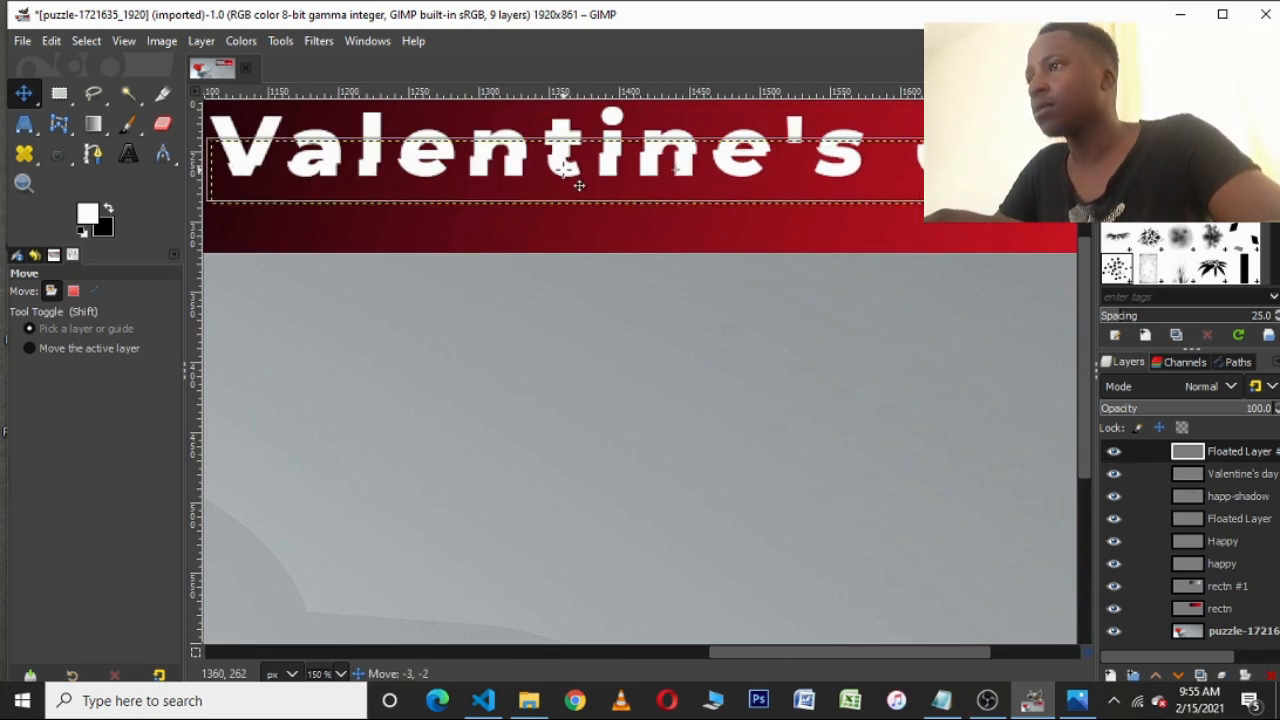
pyautogui.moveTo(579, 185); pyautogui.dragTo(579, 185)
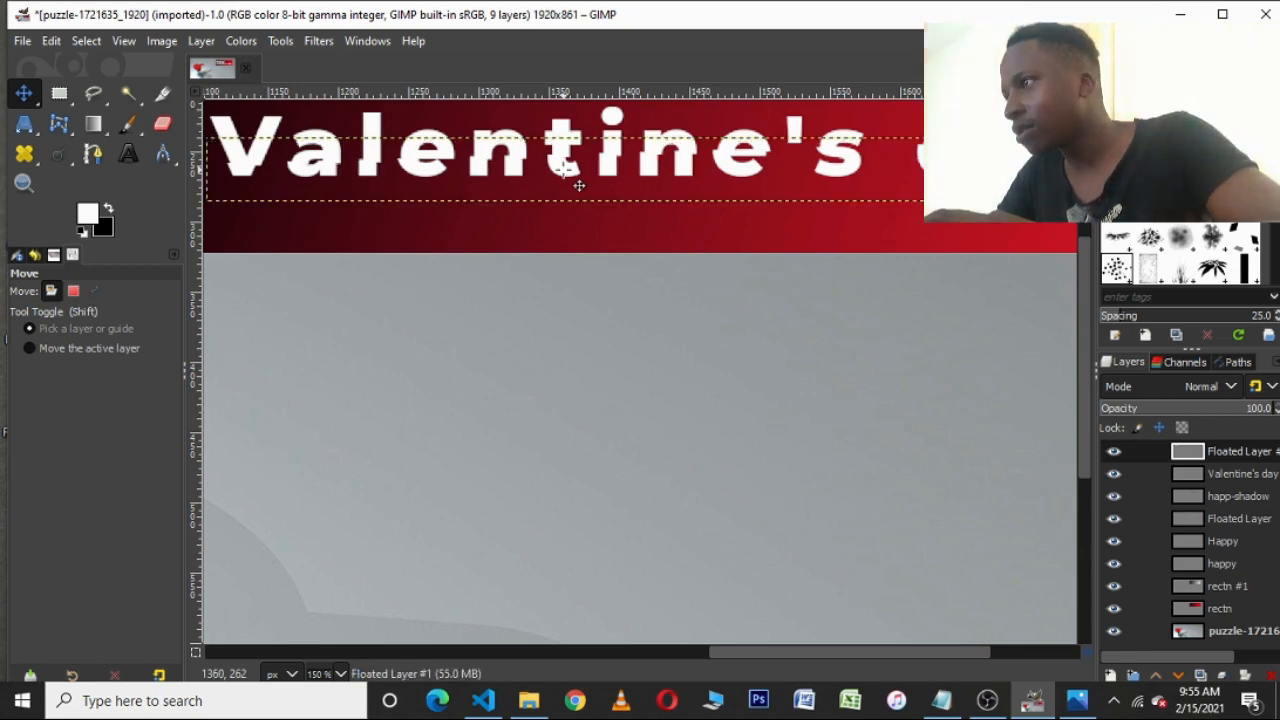
pyautogui.scroll(1, 577, 182)
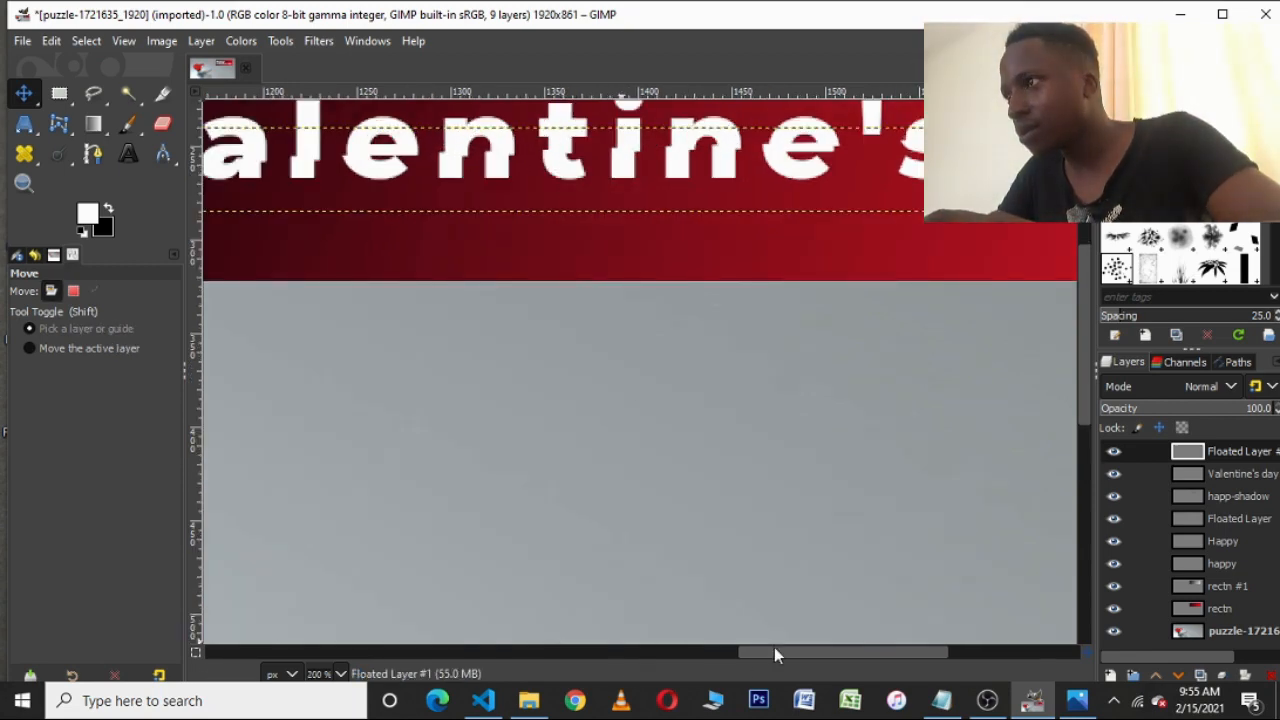
pyautogui.moveTo(774, 655); pyautogui.dragTo(722, 651)
pyautogui.scroll(-2, 627, 497)
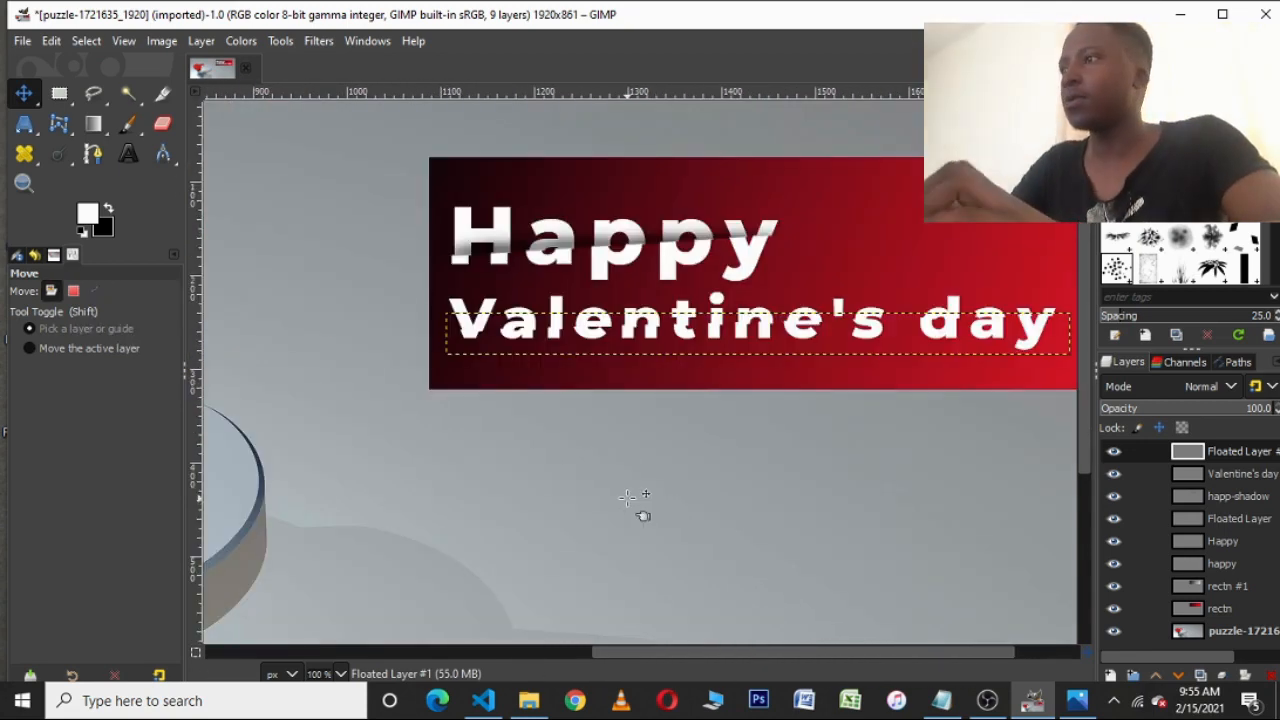
pyautogui.moveTo(877, 660); pyautogui.dragTo(909, 660)
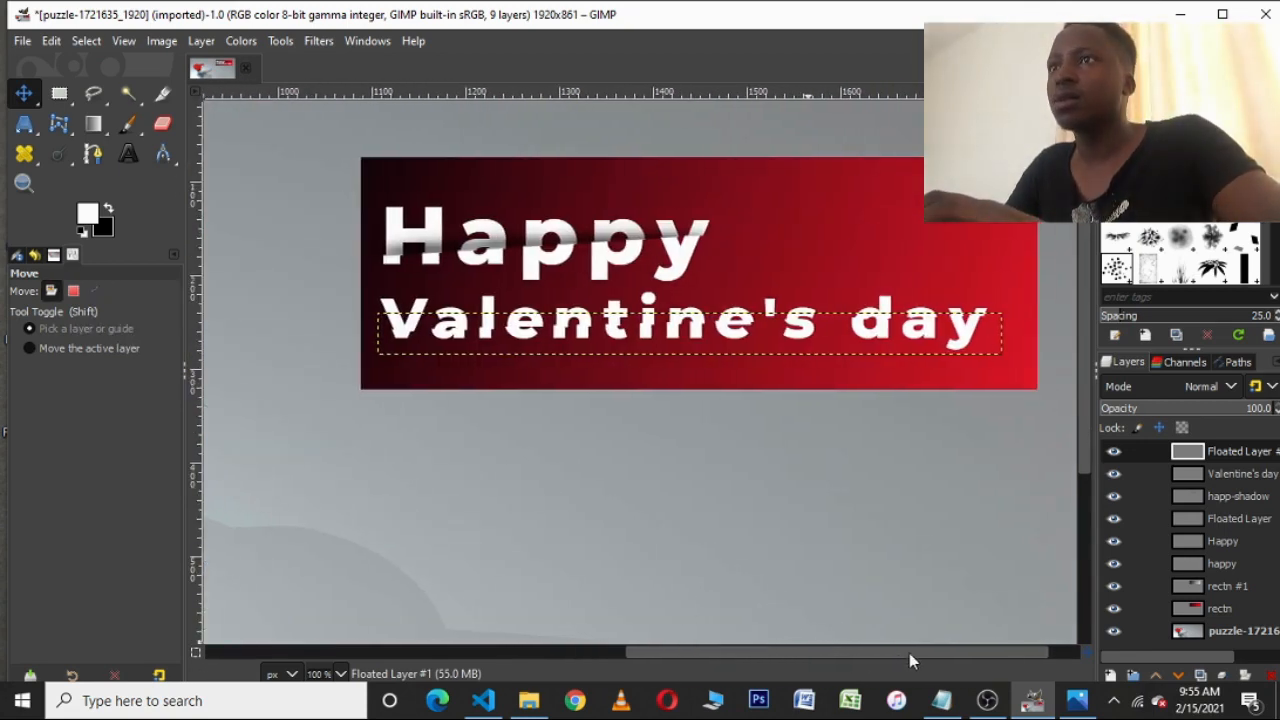
pyautogui.click(91, 93)
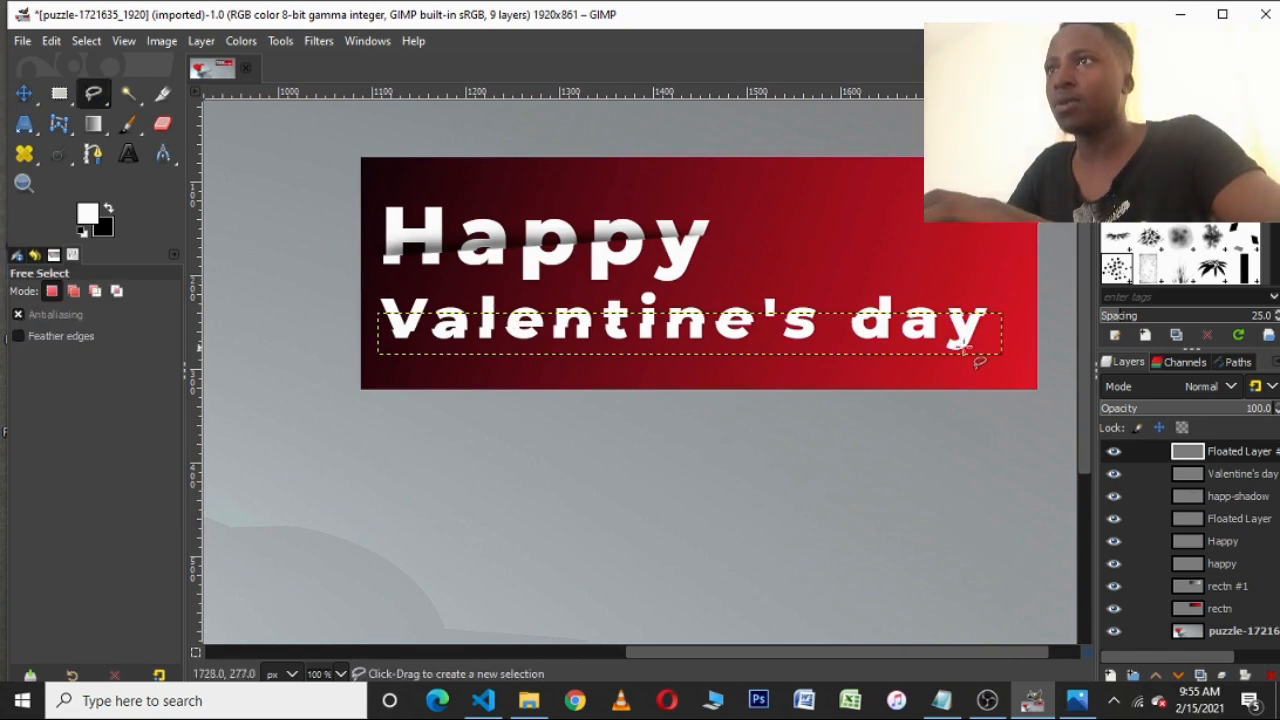
pyautogui.click(996, 318)
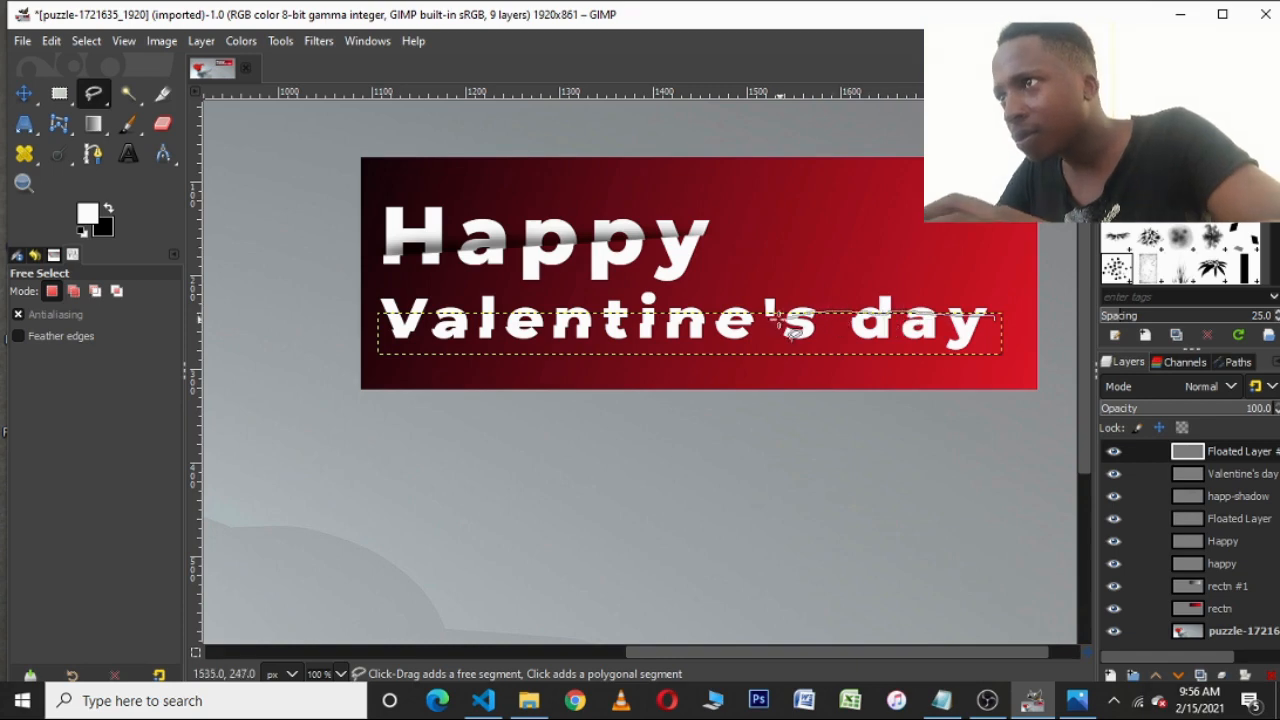
pyautogui.moveTo(735, 317); pyautogui.dragTo(735, 317)
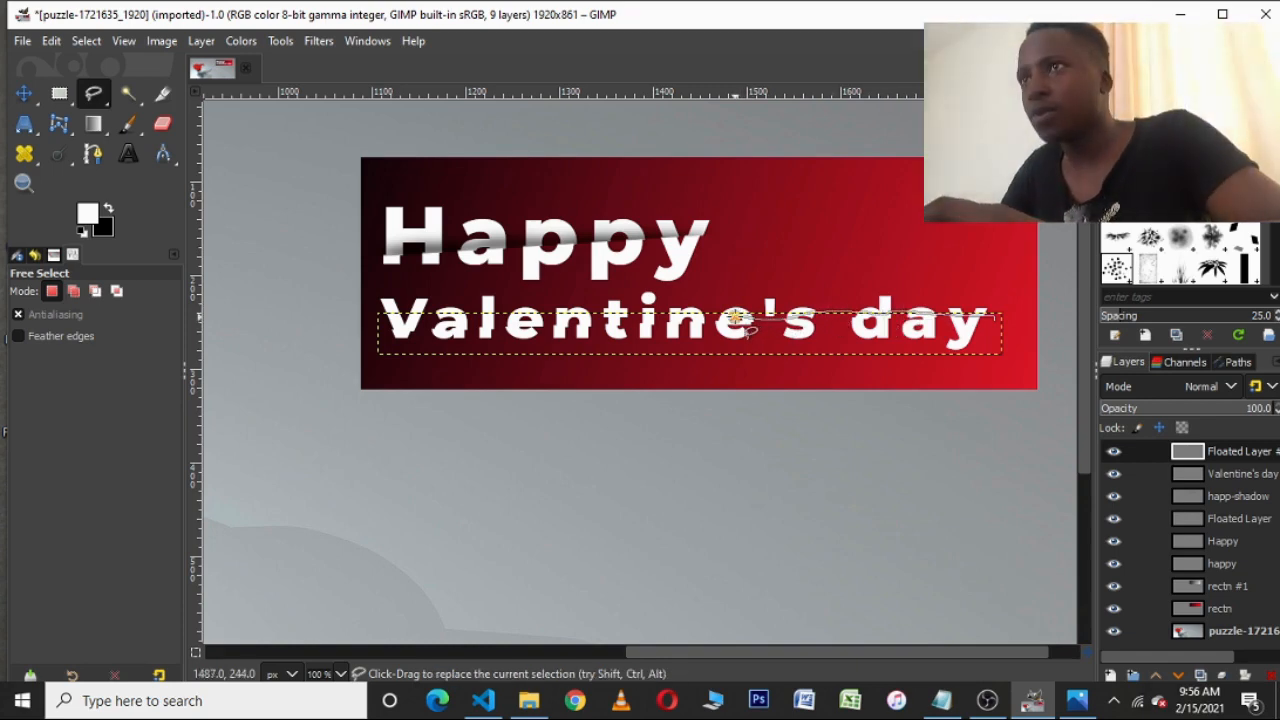
pyautogui.hotkey('ctrl', 'z')
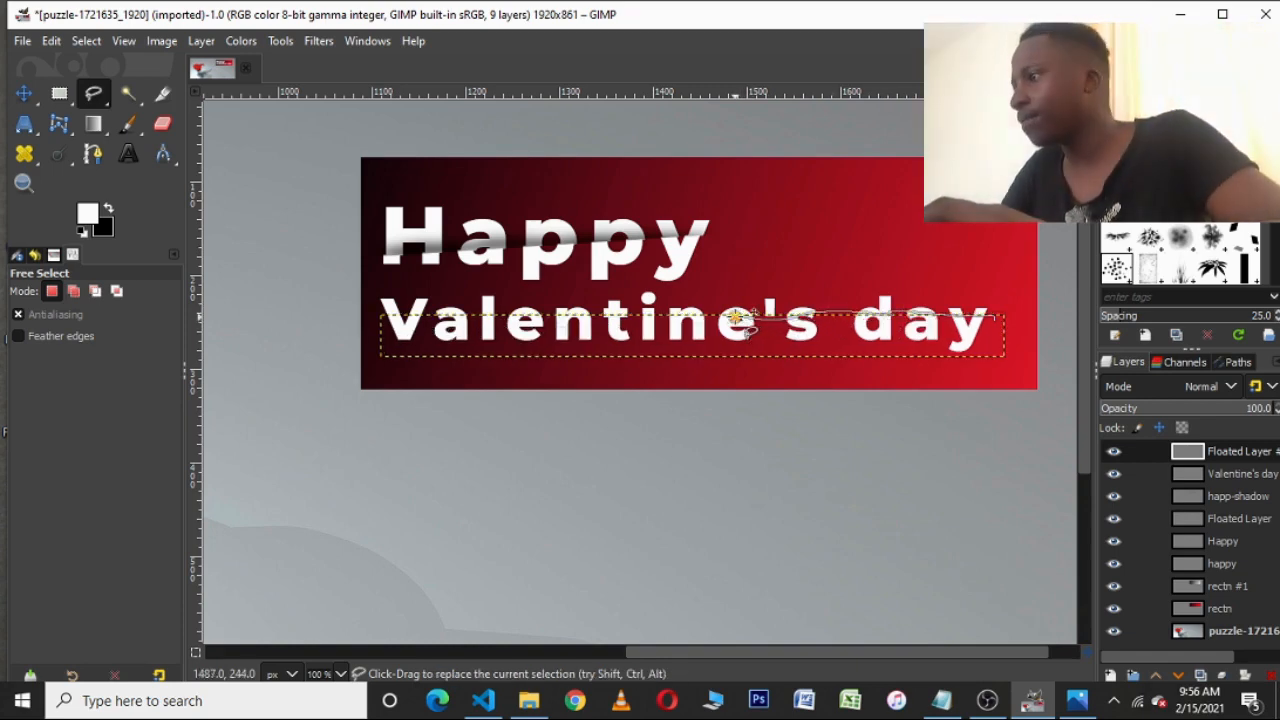
# - Clear the stray freehand selection and shift the floated lower half of the text slightly left and up to offset the slice
pyautogui.click(24, 91)
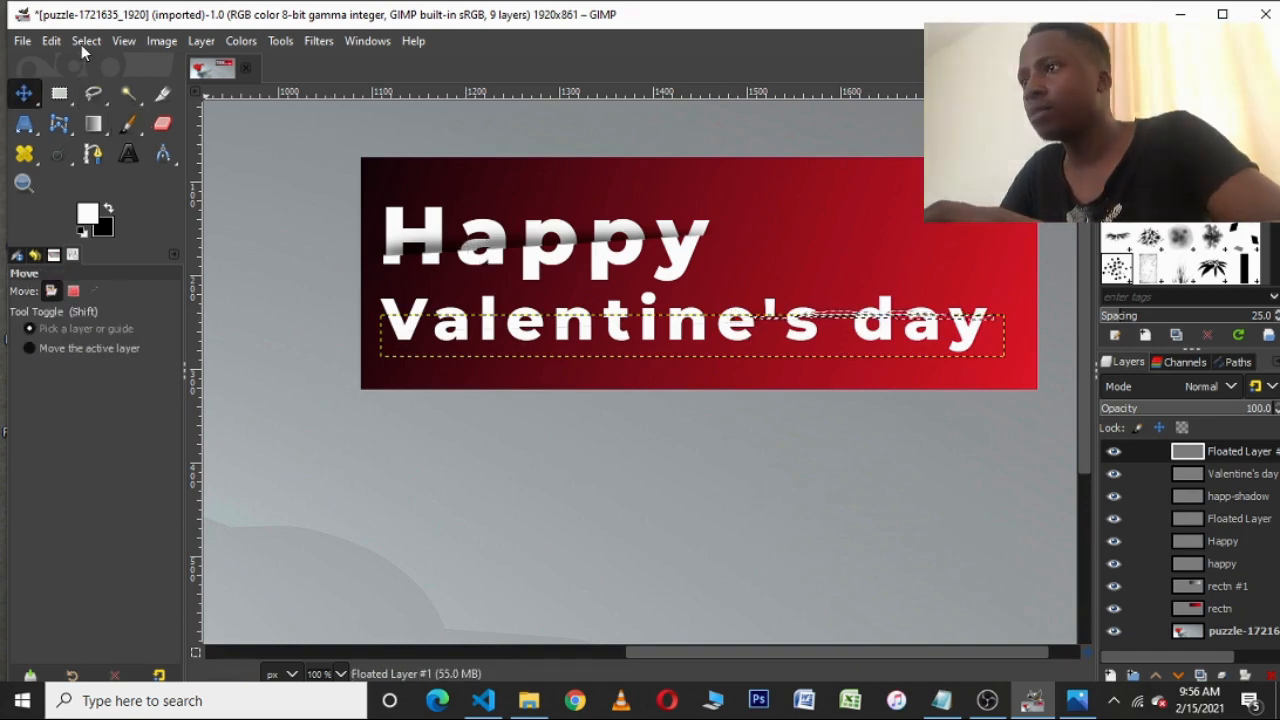
pyautogui.click(86, 41)
pyautogui.click(100, 86)
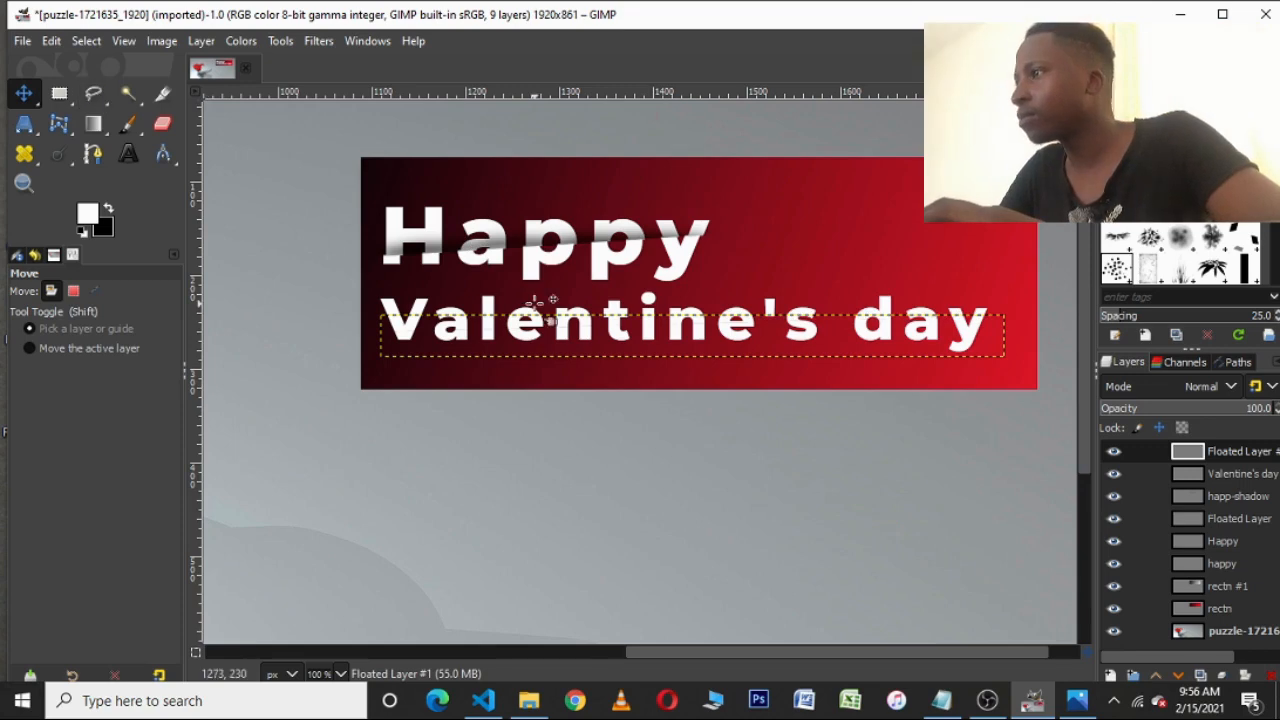
pyautogui.moveTo(667, 347); pyautogui.dragTo(664, 345)
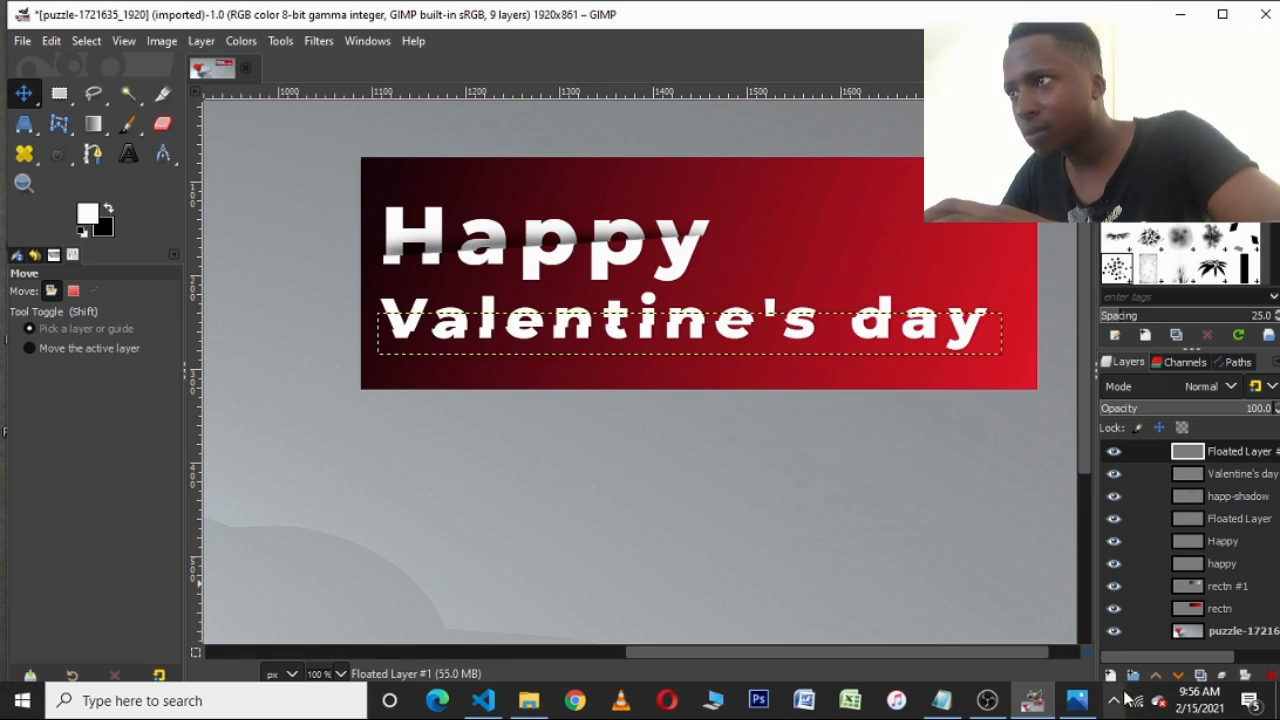
# - Add a transparent layer named happ-shadow and draw a closed freehand selection along the slice through the Valentine's day text
pyautogui.click(1112, 676)
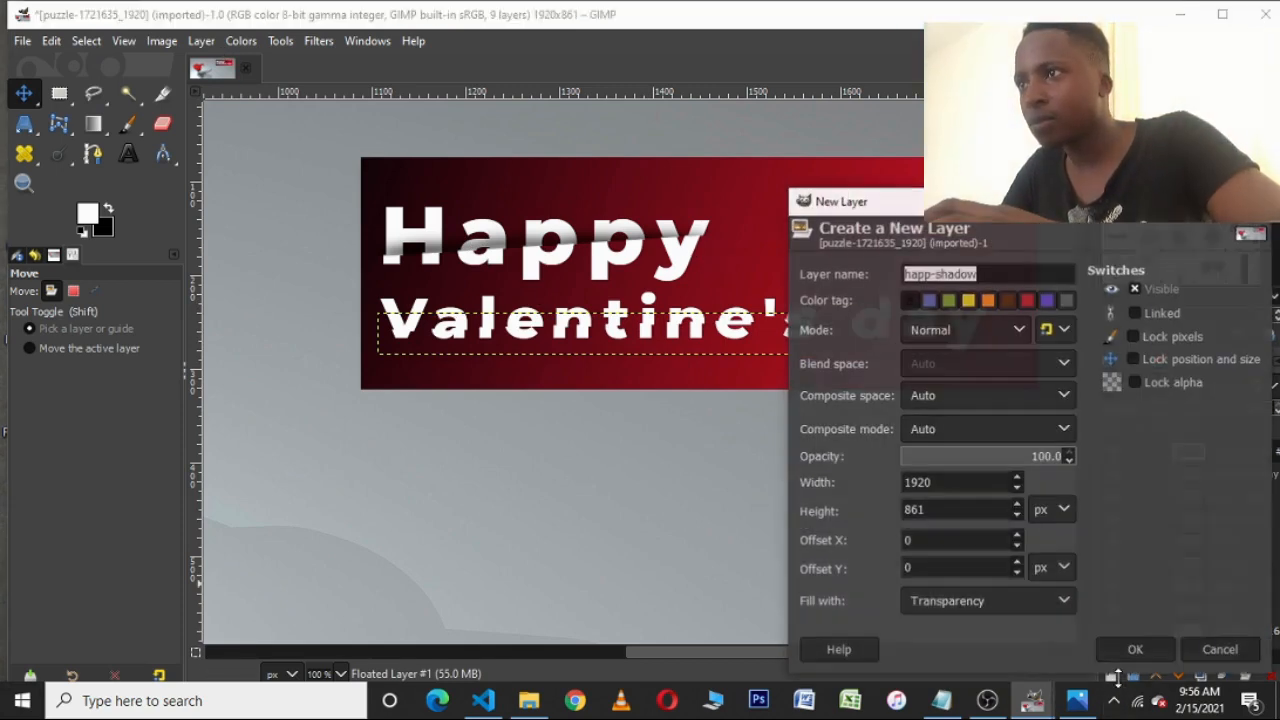
pyautogui.click(1152, 656)
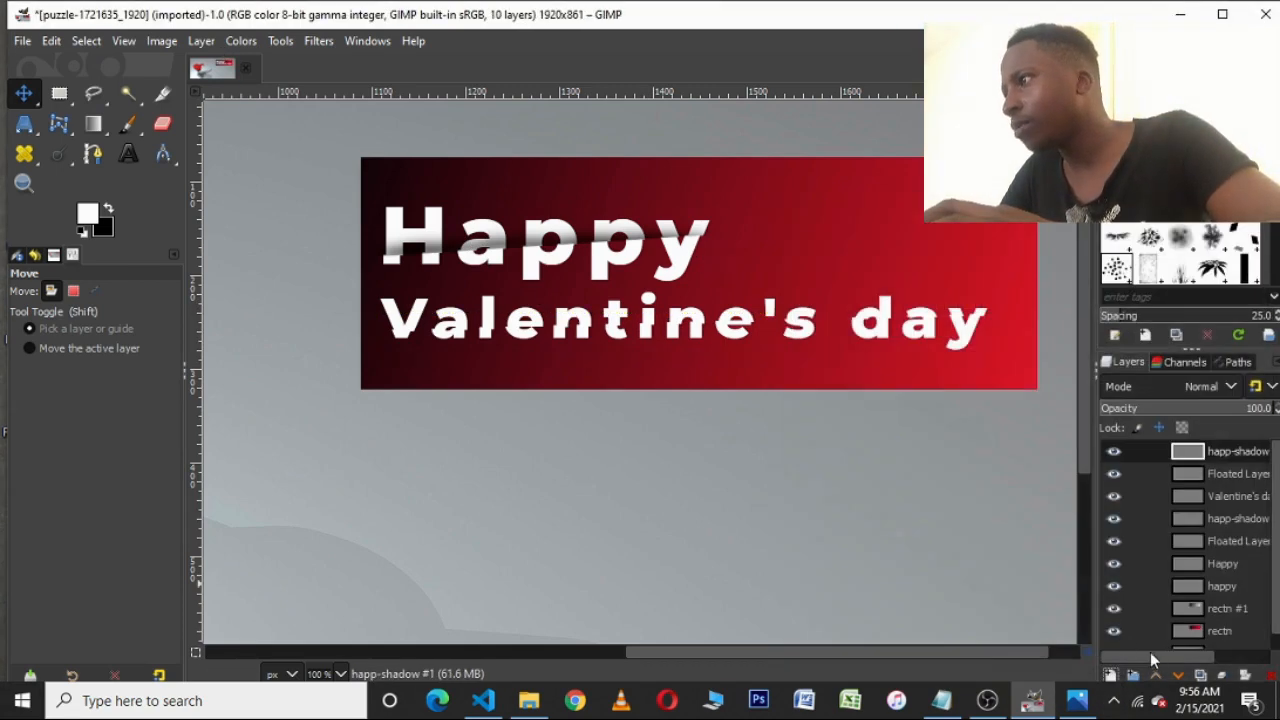
pyautogui.click(94, 95)
pyautogui.click(992, 316)
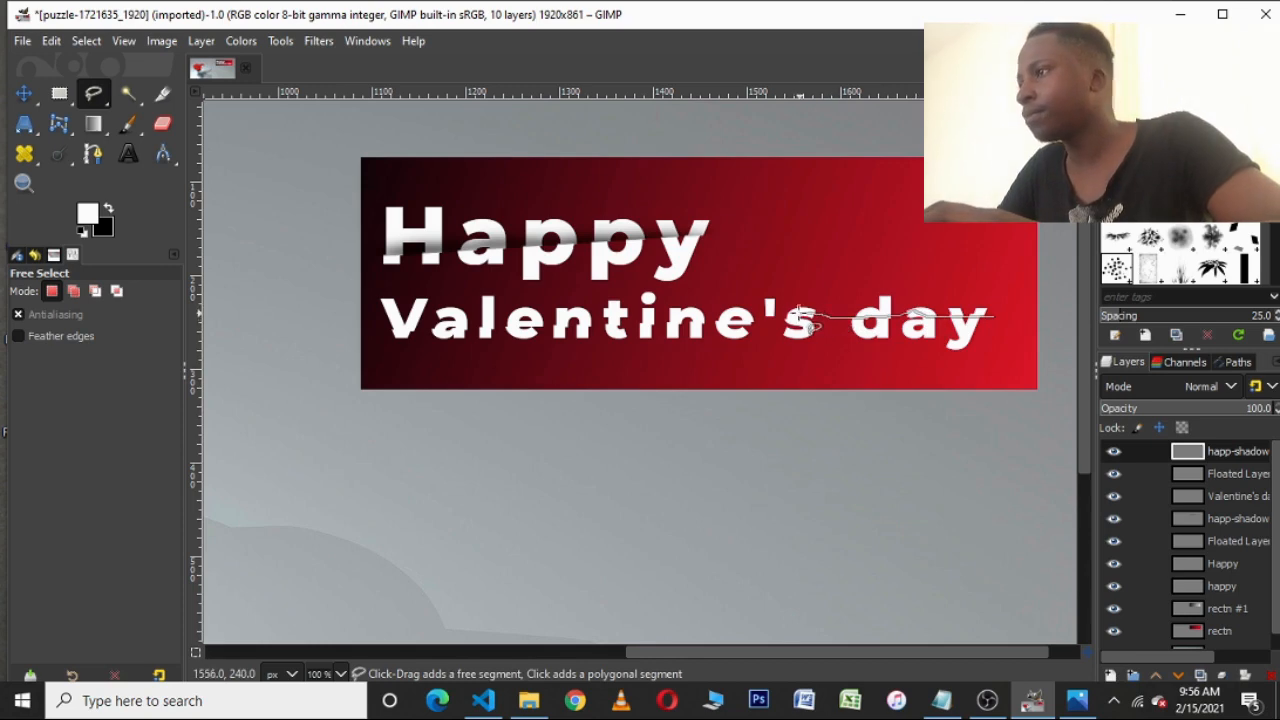
pyautogui.moveTo(806, 319); pyautogui.dragTo(788, 321)
pyautogui.moveTo(706, 320)
pyautogui.mouseDown()
pyautogui.moveTo(432, 319)
pyautogui.moveTo(382, 332)
pyautogui.moveTo(728, 348)
pyautogui.mouseUp()
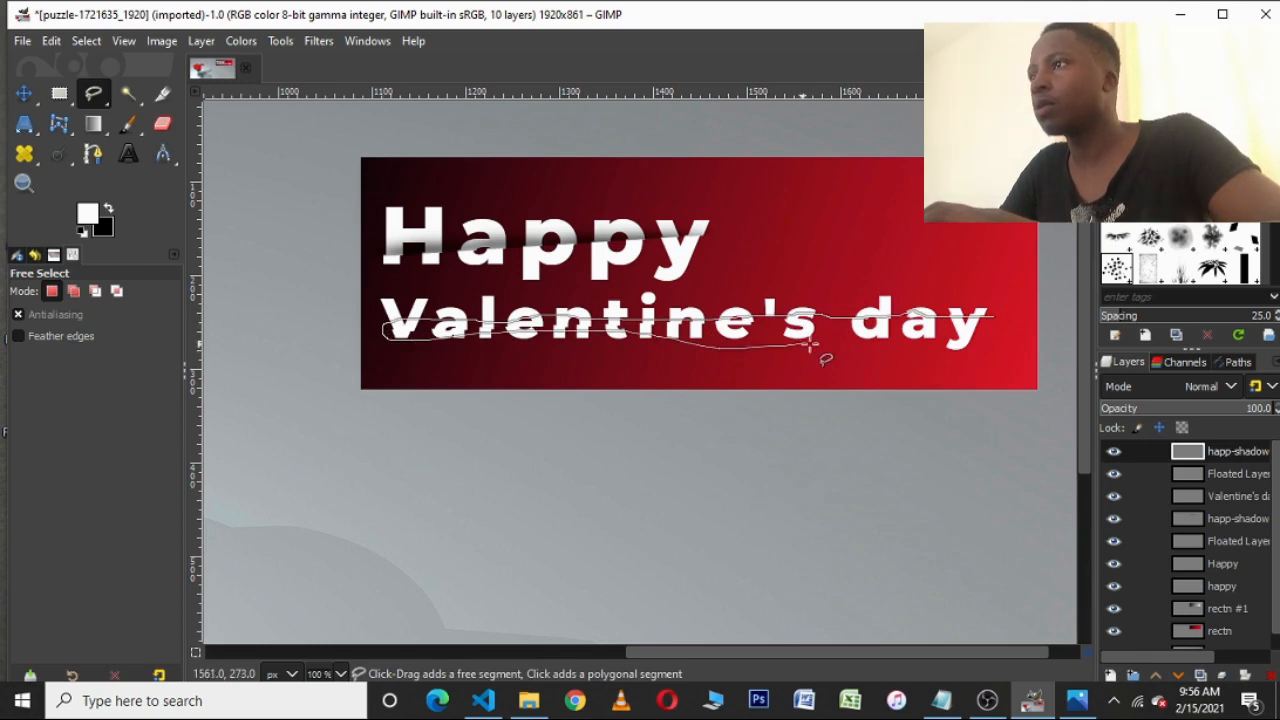
pyautogui.moveTo(812, 347)
pyautogui.mouseDown()
pyautogui.moveTo(988, 338)
pyautogui.moveTo(990, 315)
pyautogui.mouseUp()
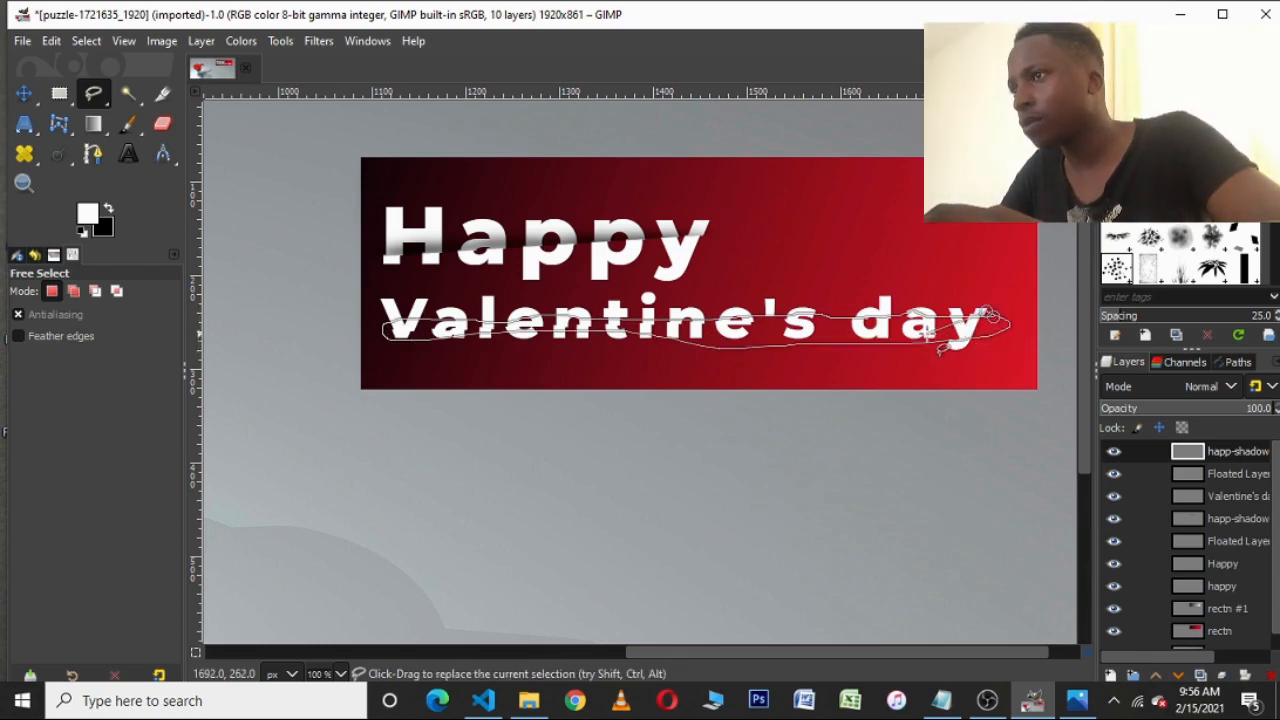
pyautogui.press('Return')
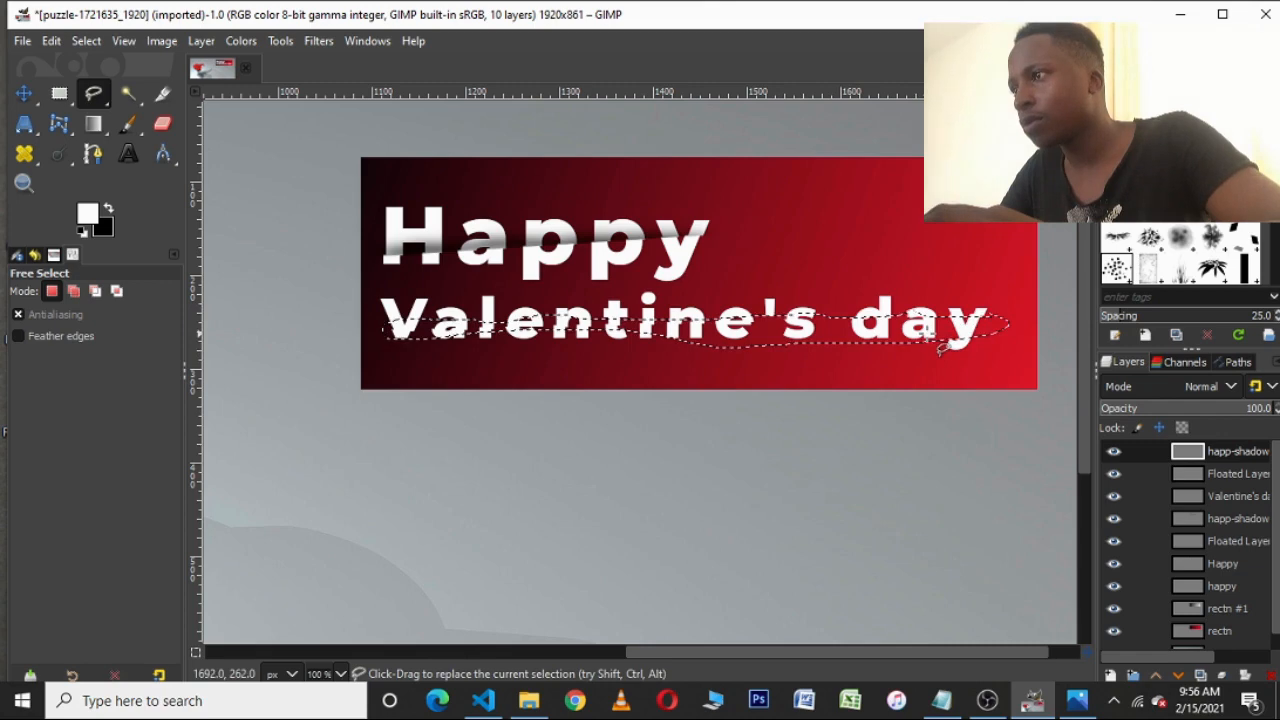
# - Fill the freehand selection across the Valentine's day text with the black background color
pyautogui.rightClick(797, 348)
pyautogui.moveTo(834, 378)
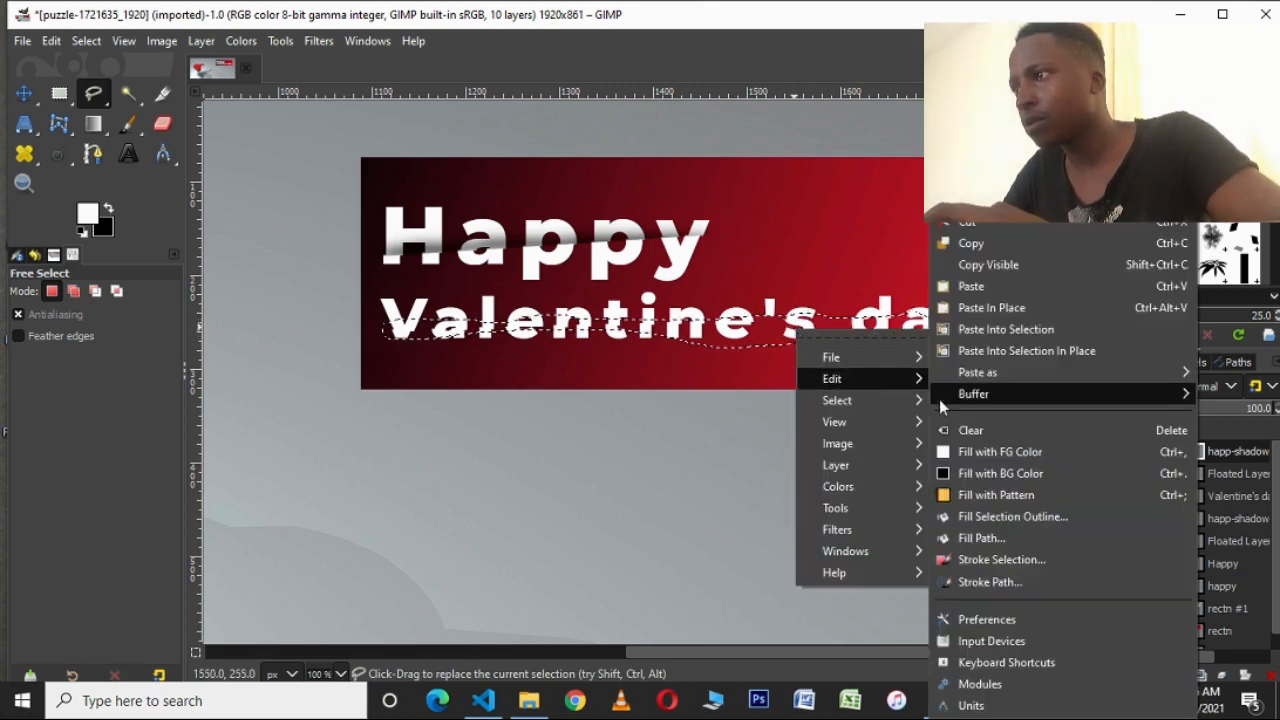
pyautogui.click(950, 473)
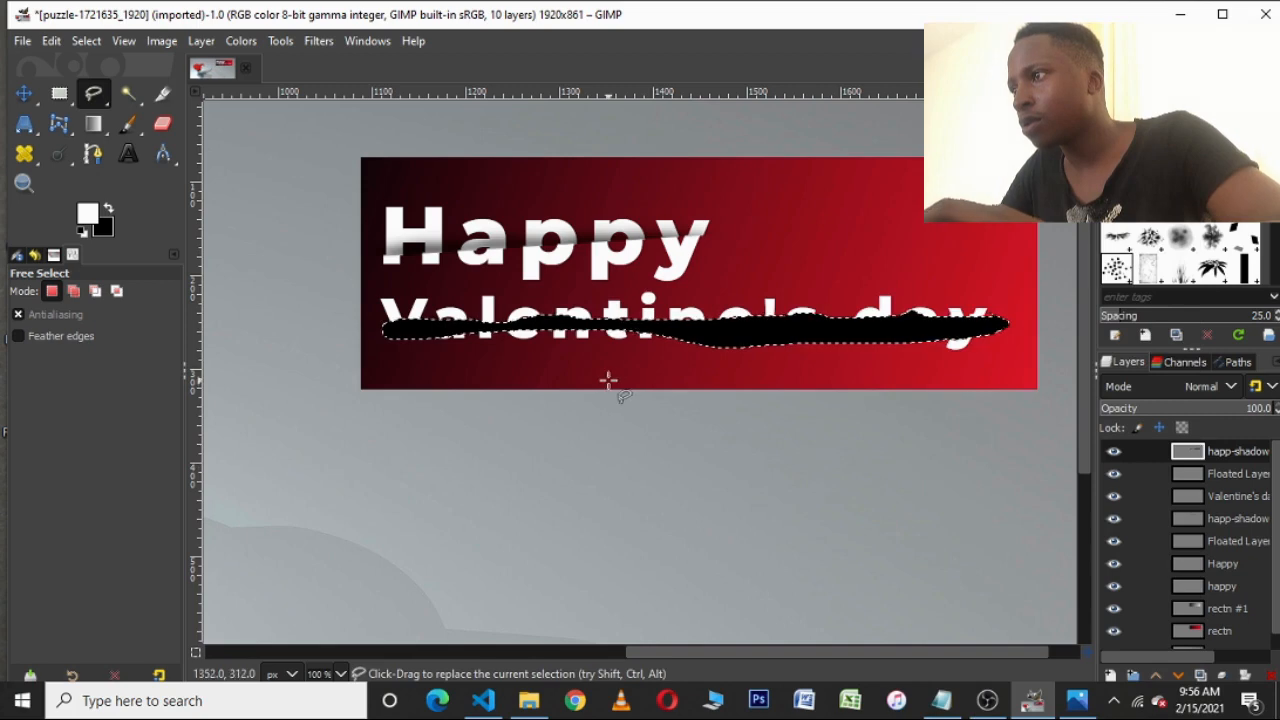
# - Apply a Gaussian Blur of size 6.40 to the black fill on the upper happ-shadow layer and clear the selection
pyautogui.click(315, 41)
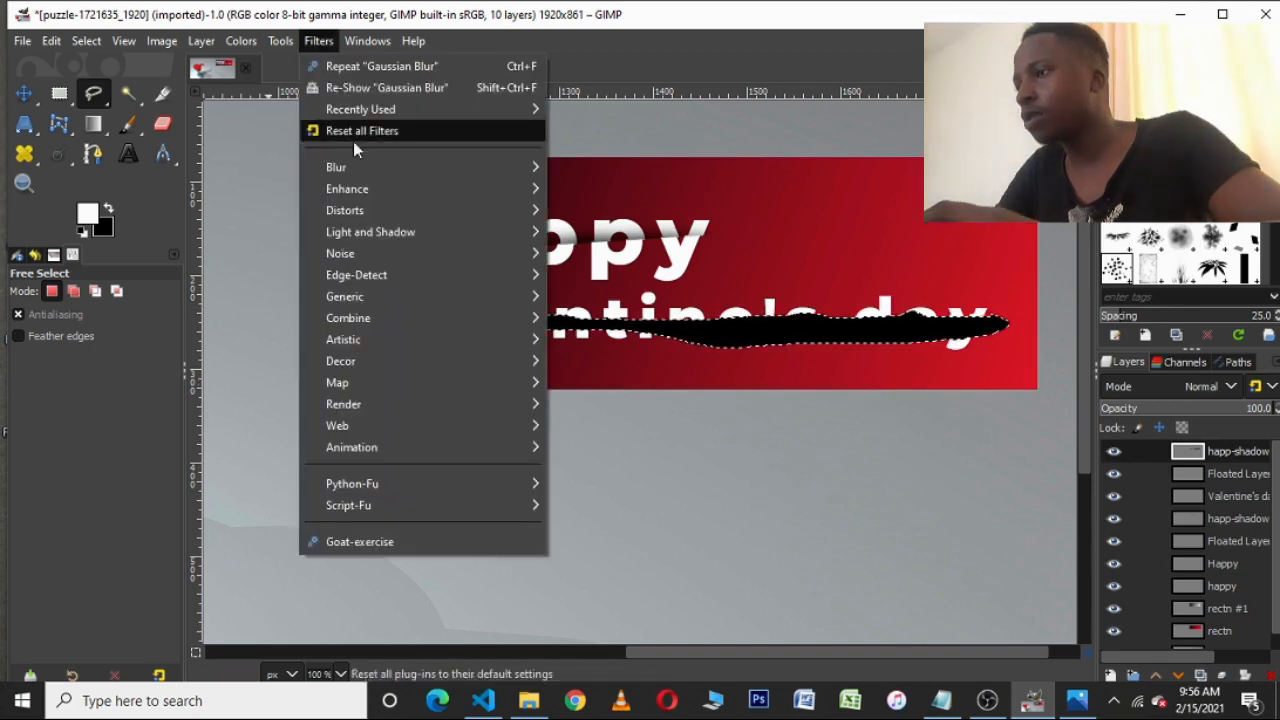
pyautogui.moveTo(360, 168)
pyautogui.click(584, 190)
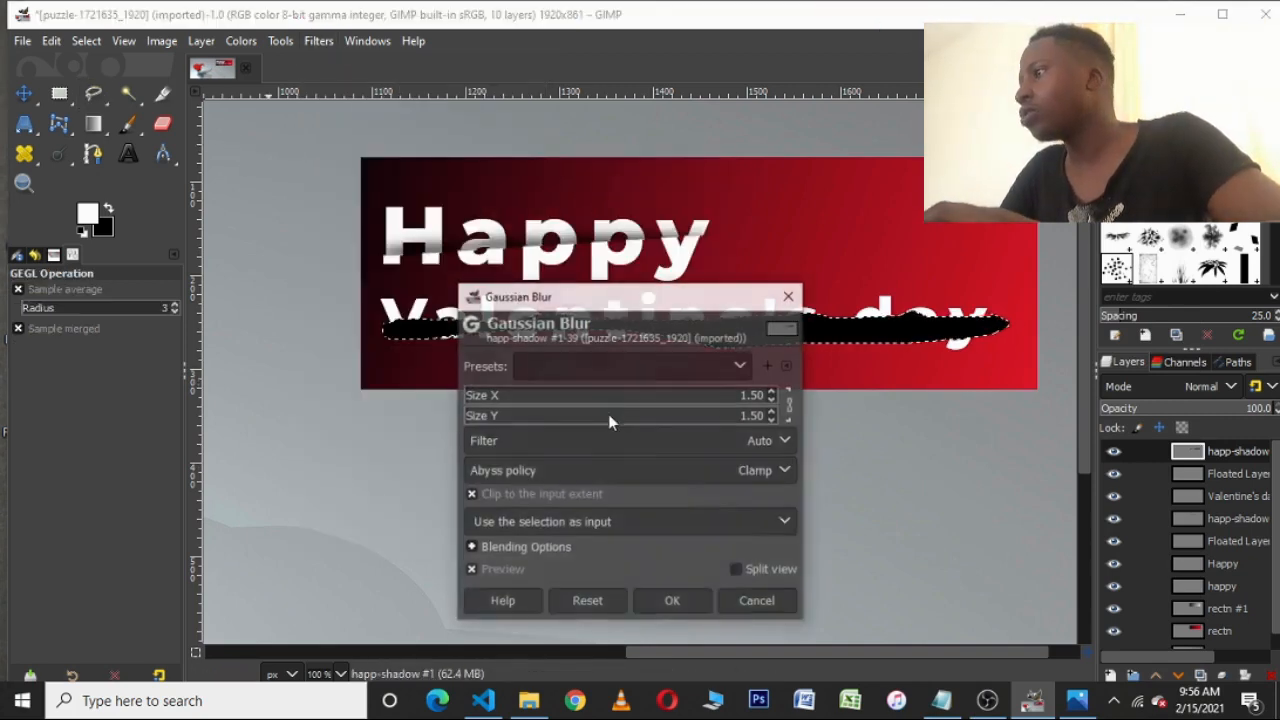
pyautogui.moveTo(484, 400); pyautogui.dragTo(482, 400)
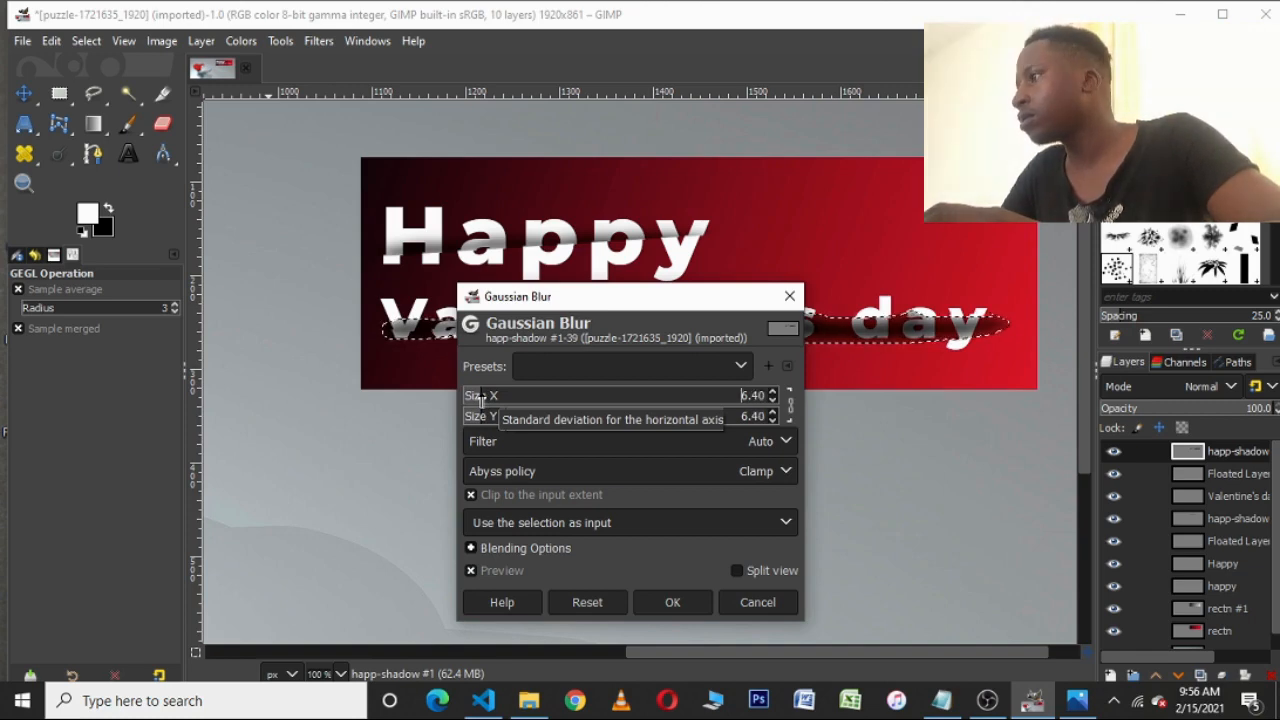
pyautogui.click(672, 602)
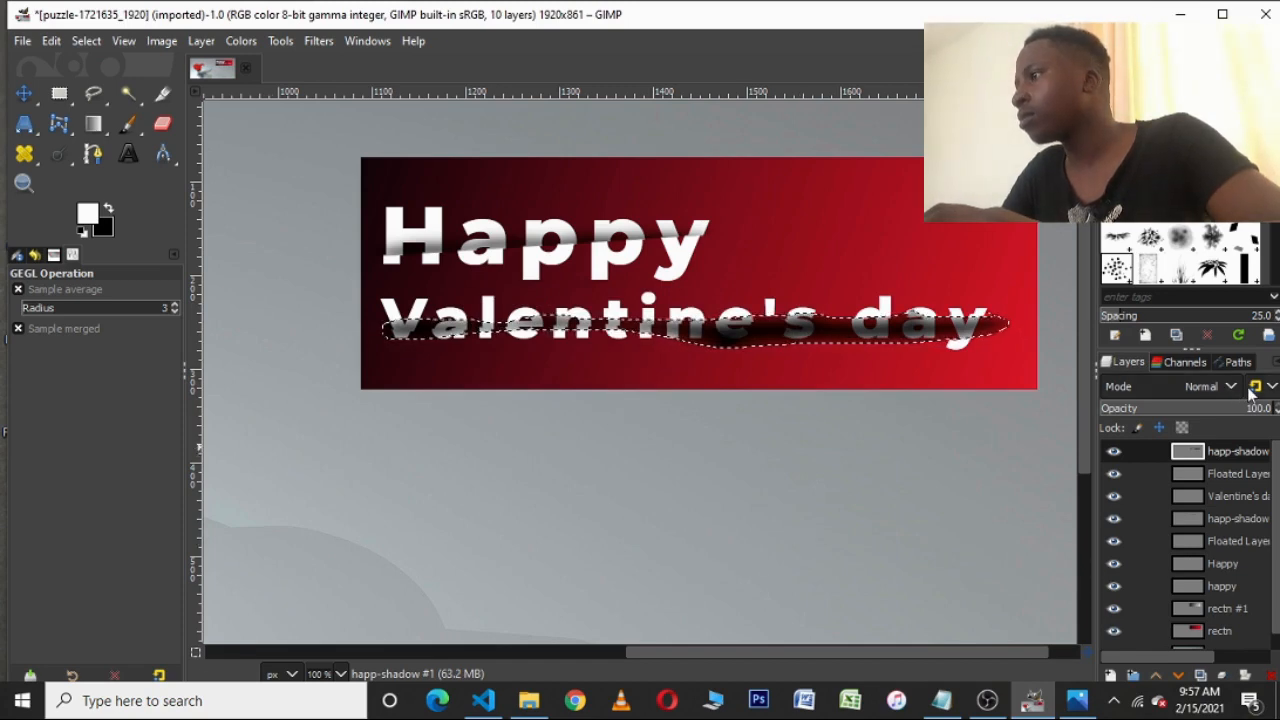
pyautogui.click(86, 41)
pyautogui.click(105, 86)
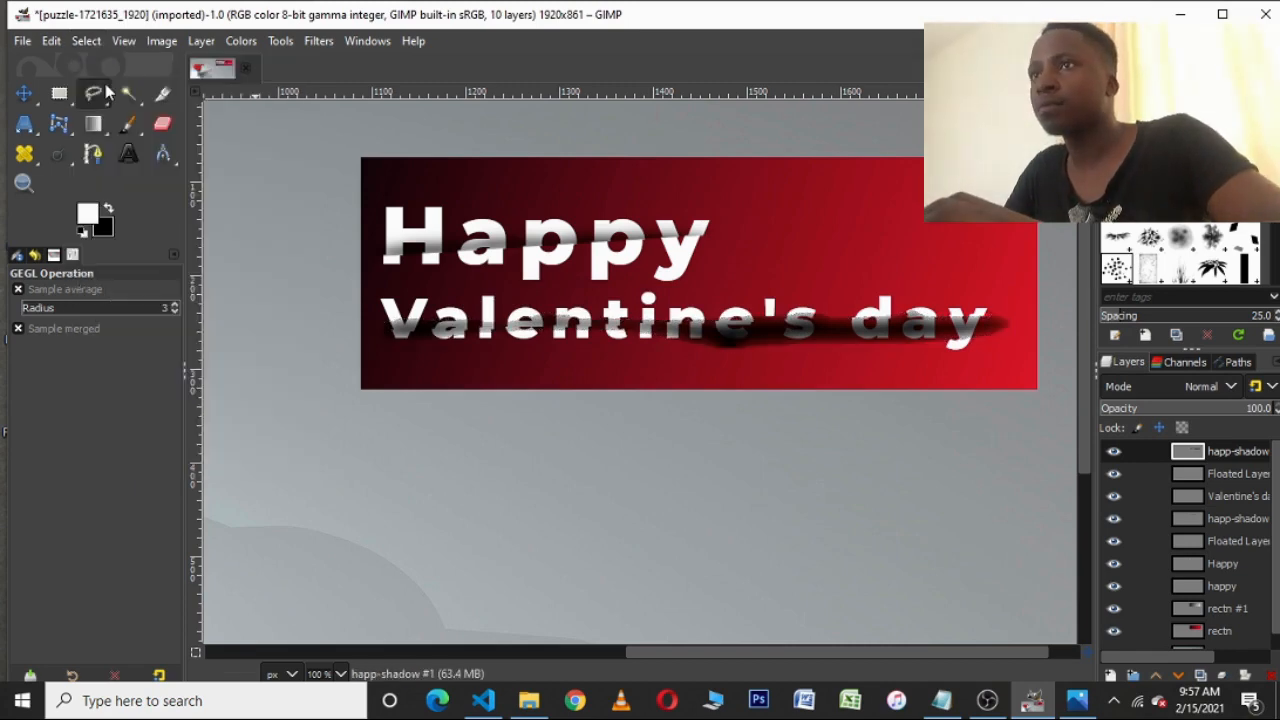
# - Show the Unnamed #1 path around the lower half of the Valentine's day text, keeping the Unnamed path hidden
pyautogui.click(1236, 362)
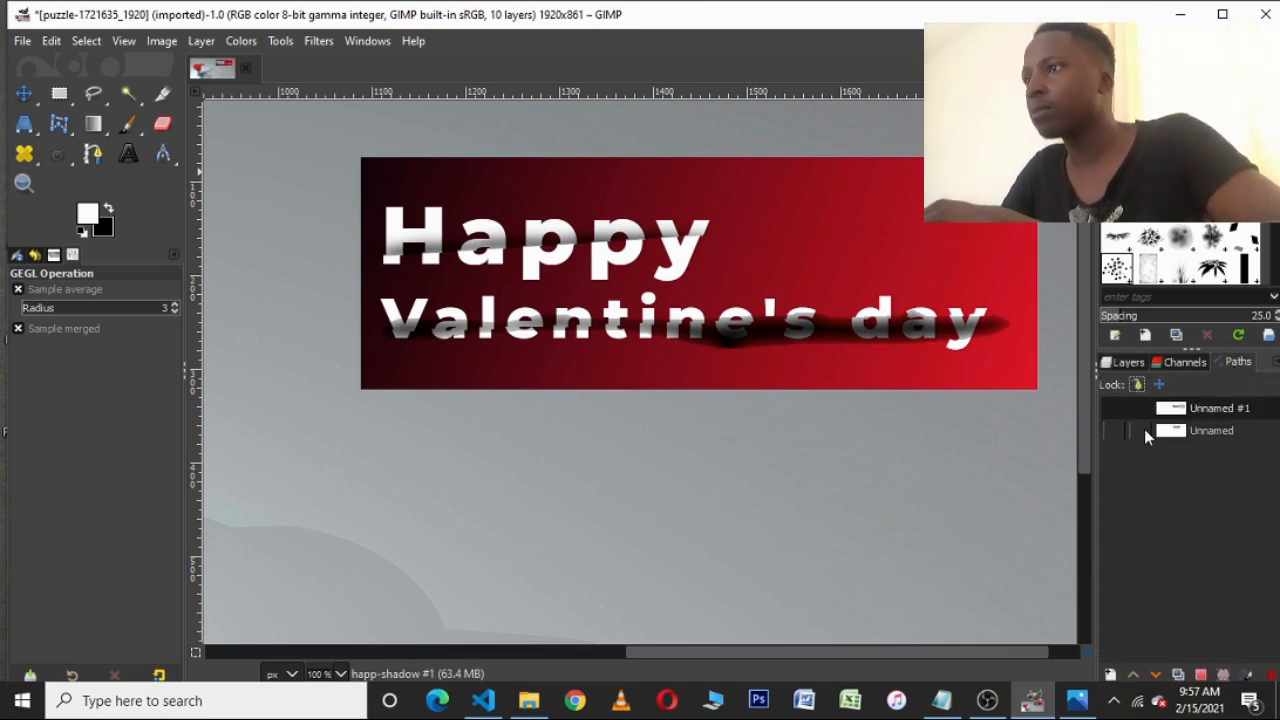
pyautogui.click(1116, 428)
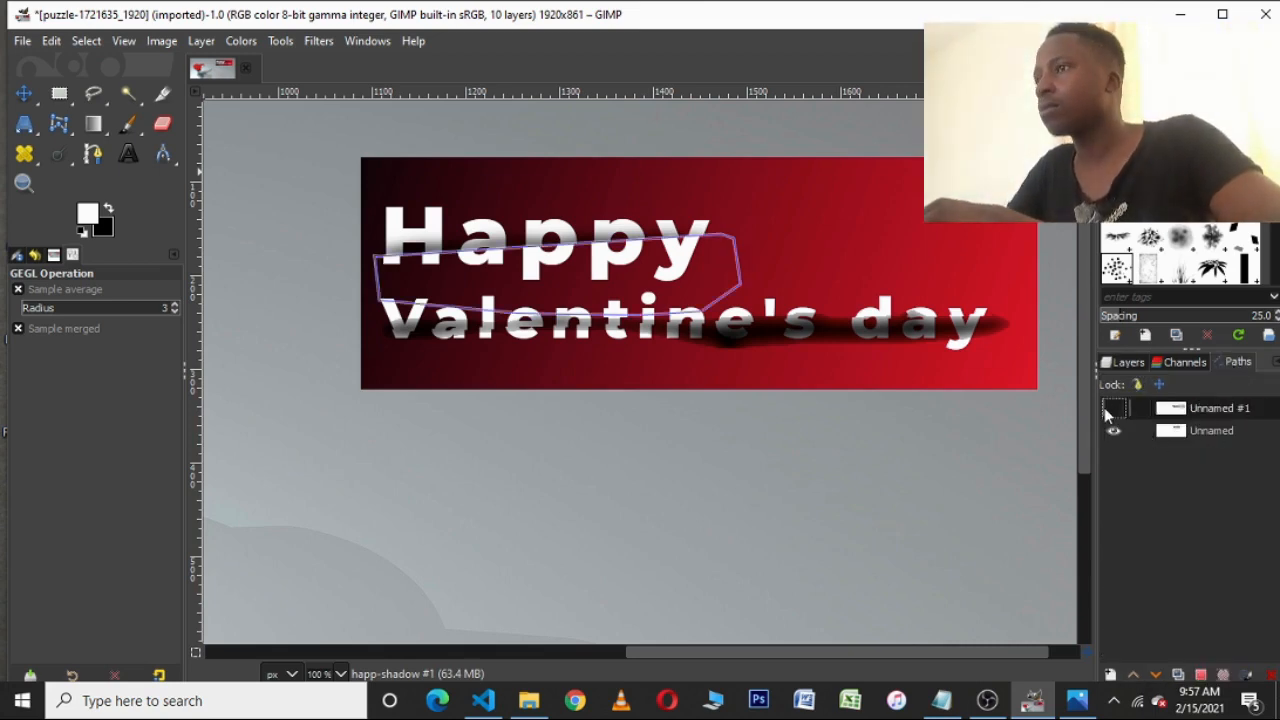
pyautogui.click(1114, 408)
pyautogui.click(1117, 429)
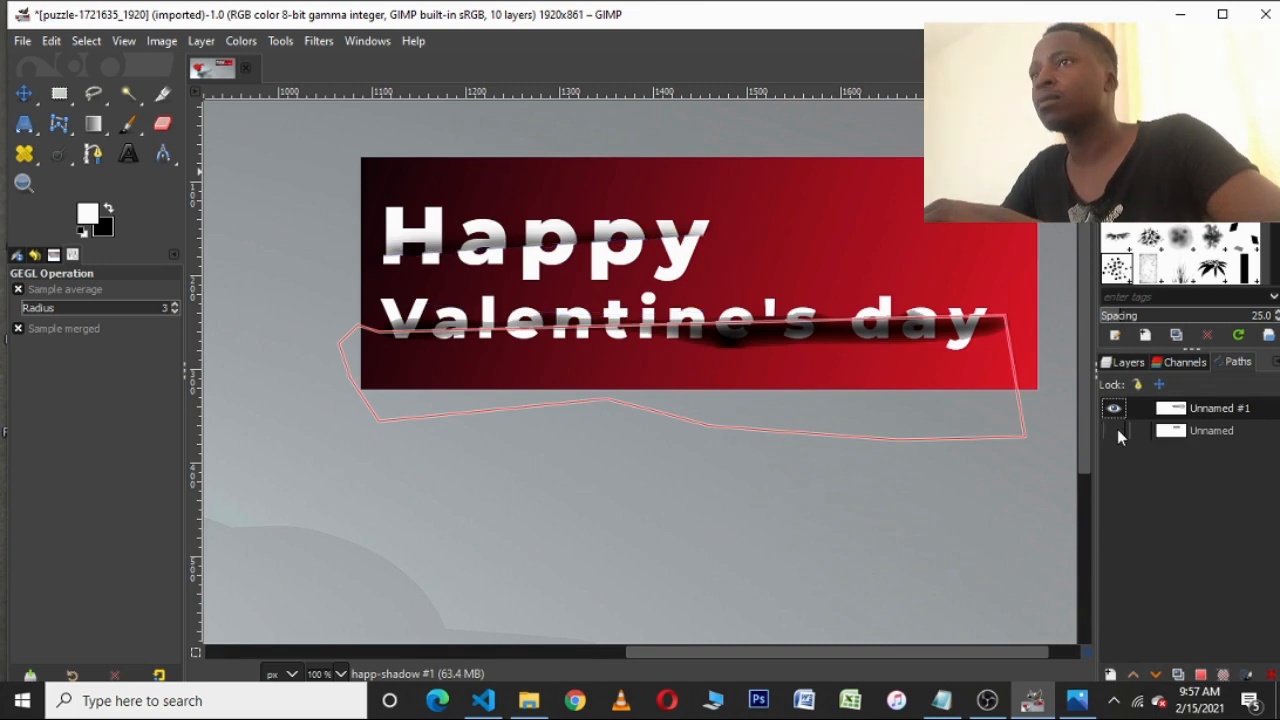
pyautogui.click(1128, 362)
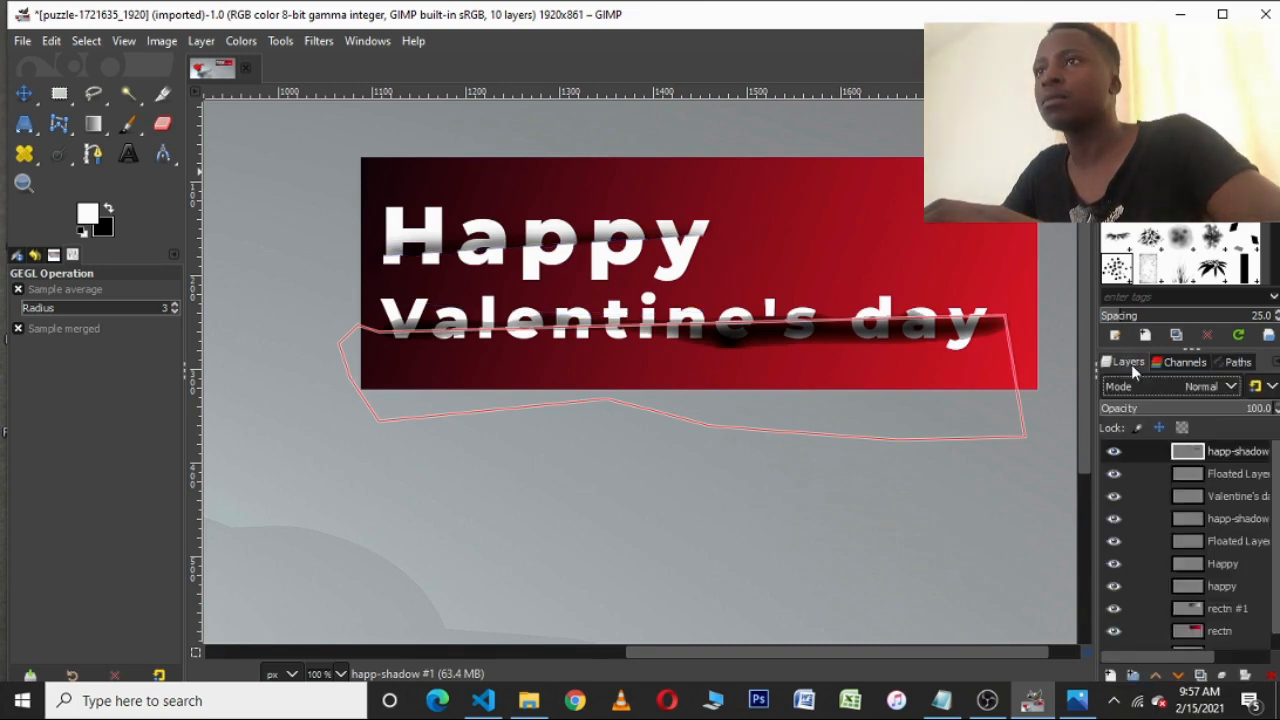
# - Convert the Unnamed #1 path to a selection, delete the blurred shadow inside it, and clear the selection
pyautogui.click(93, 155)
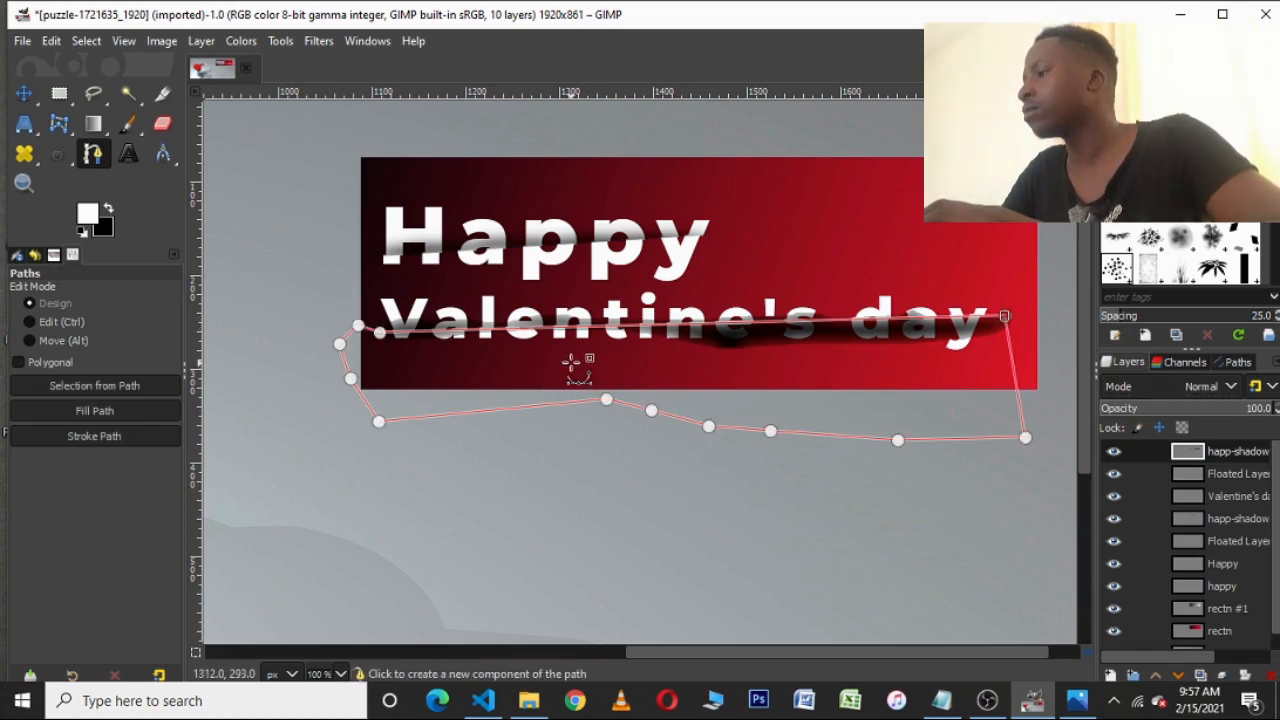
pyautogui.hotkey('shift', 'v')
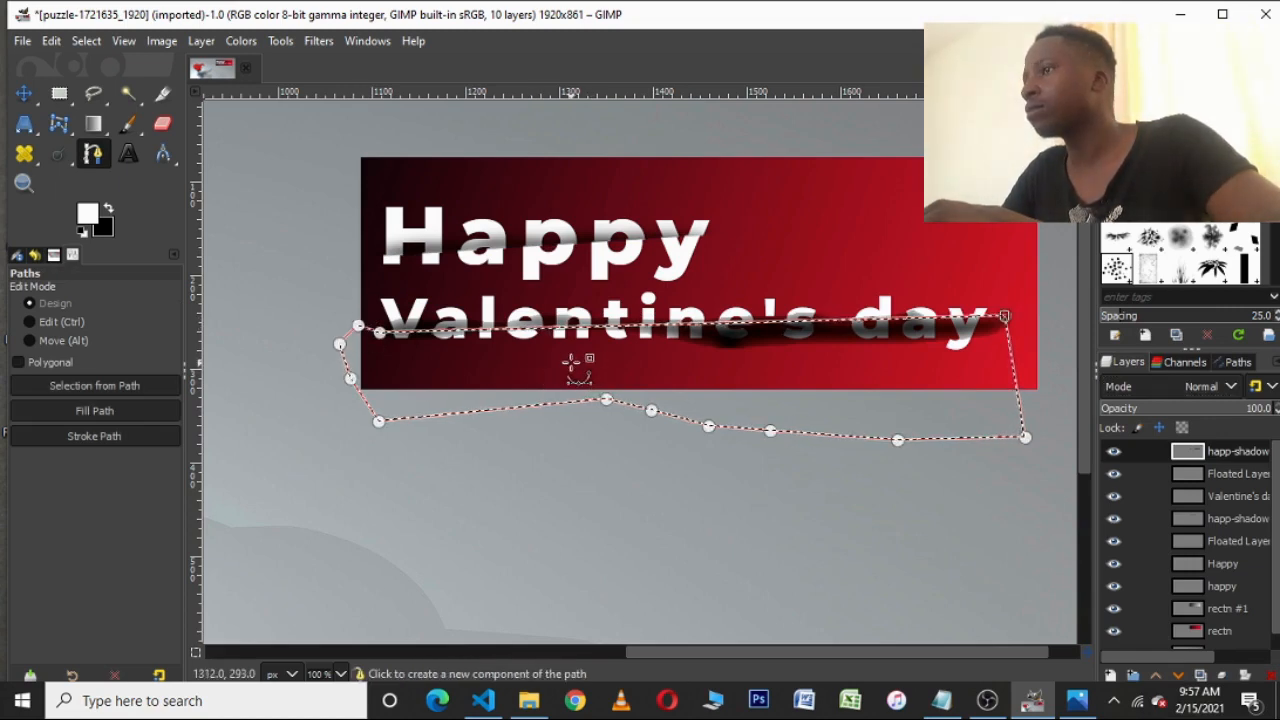
pyautogui.press('Delete')
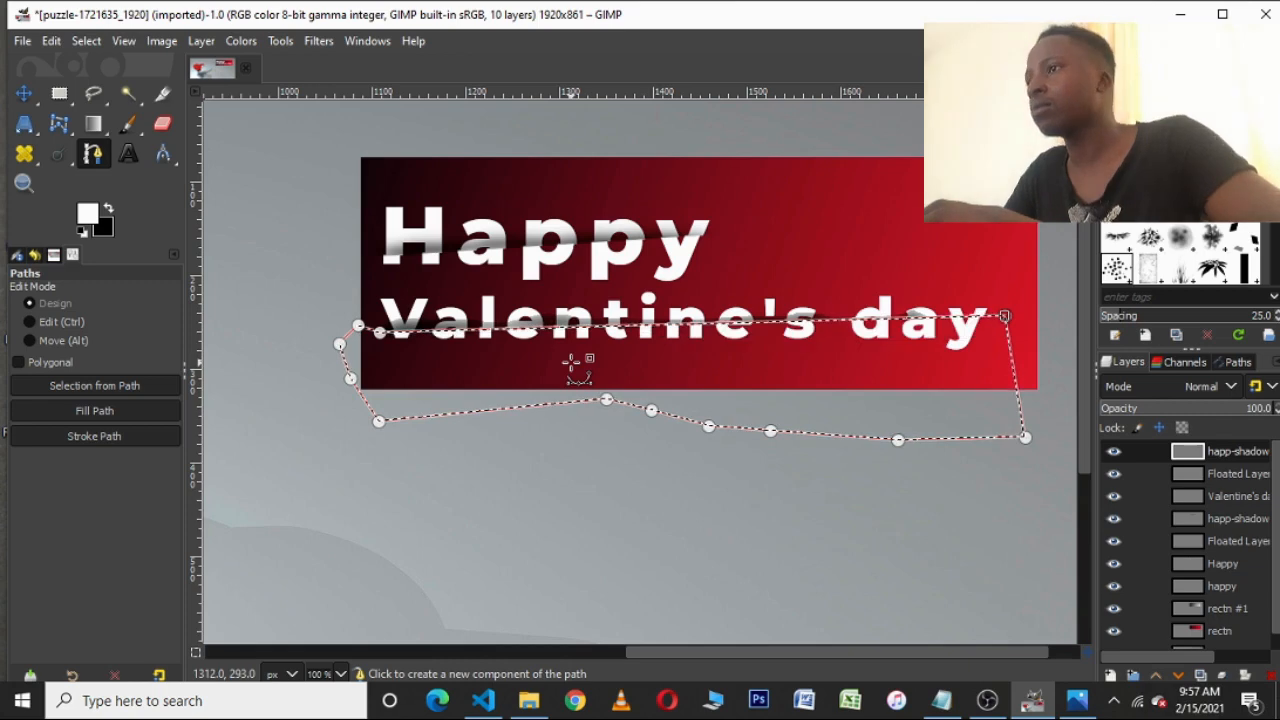
pyautogui.click(77, 41)
pyautogui.click(108, 86)
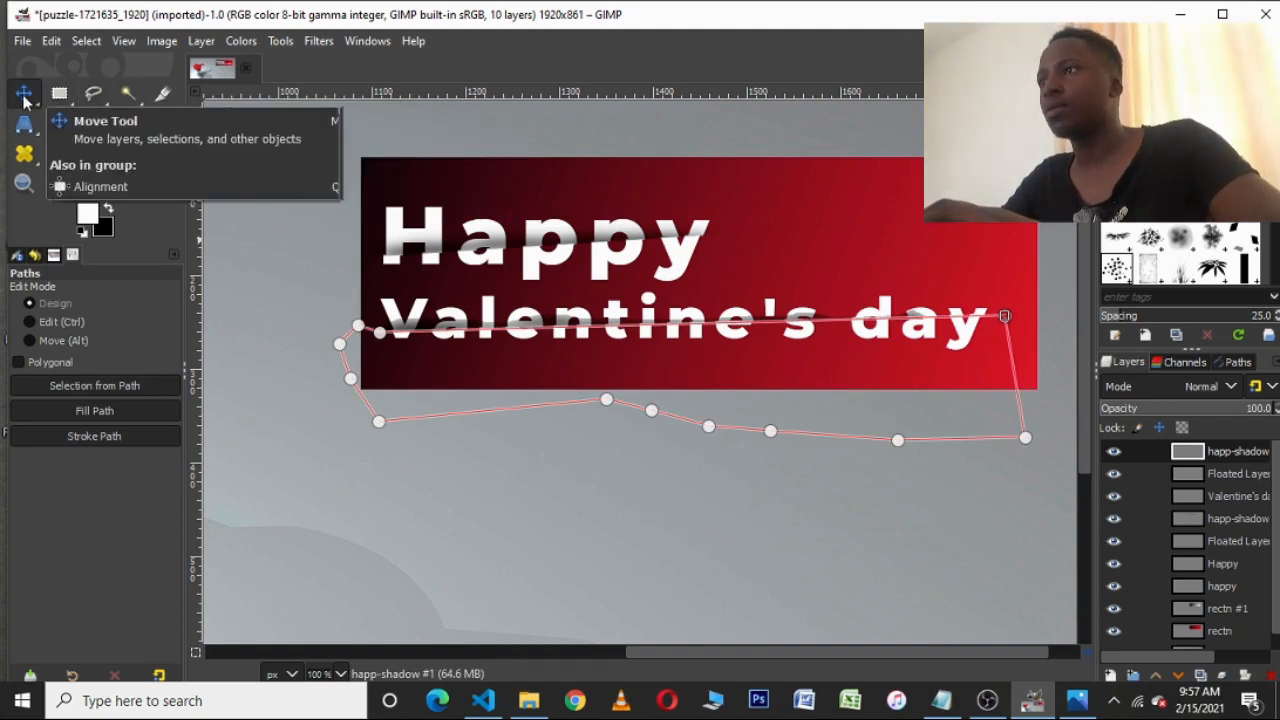
# - Switch to the Move tool and hide the Unnamed #1 path
pyautogui.click(24, 94)
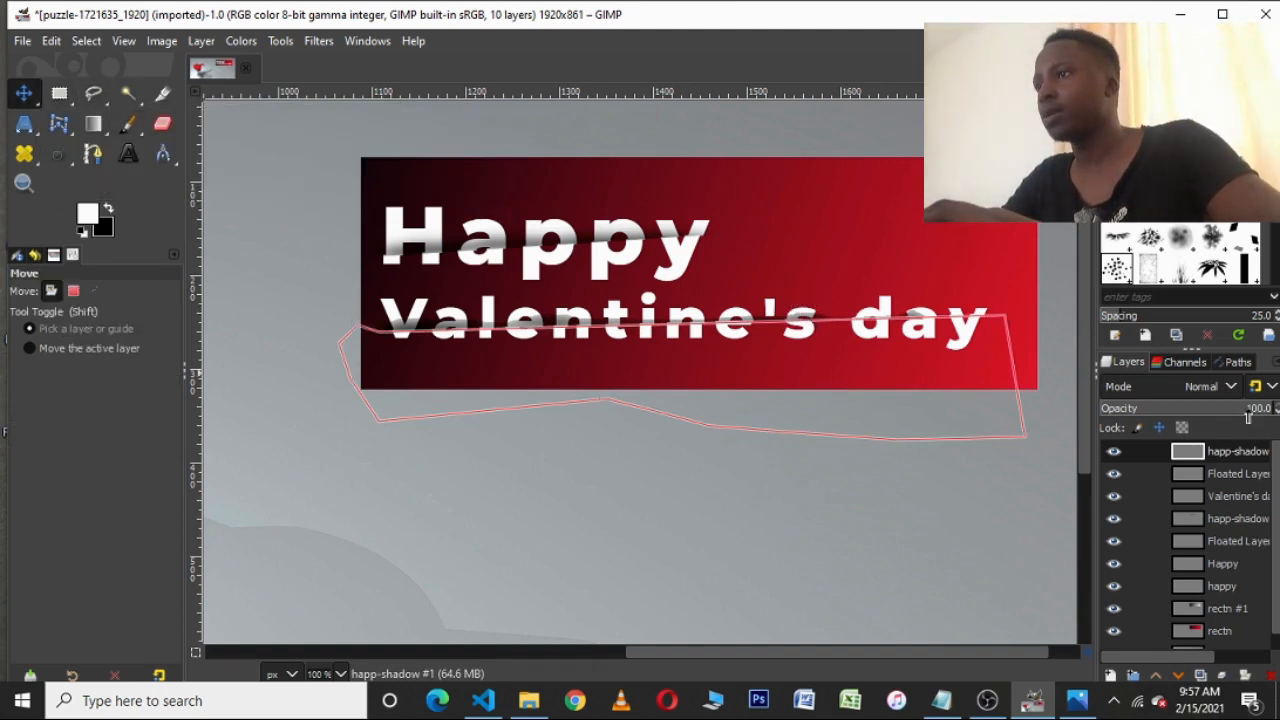
pyautogui.click(1239, 363)
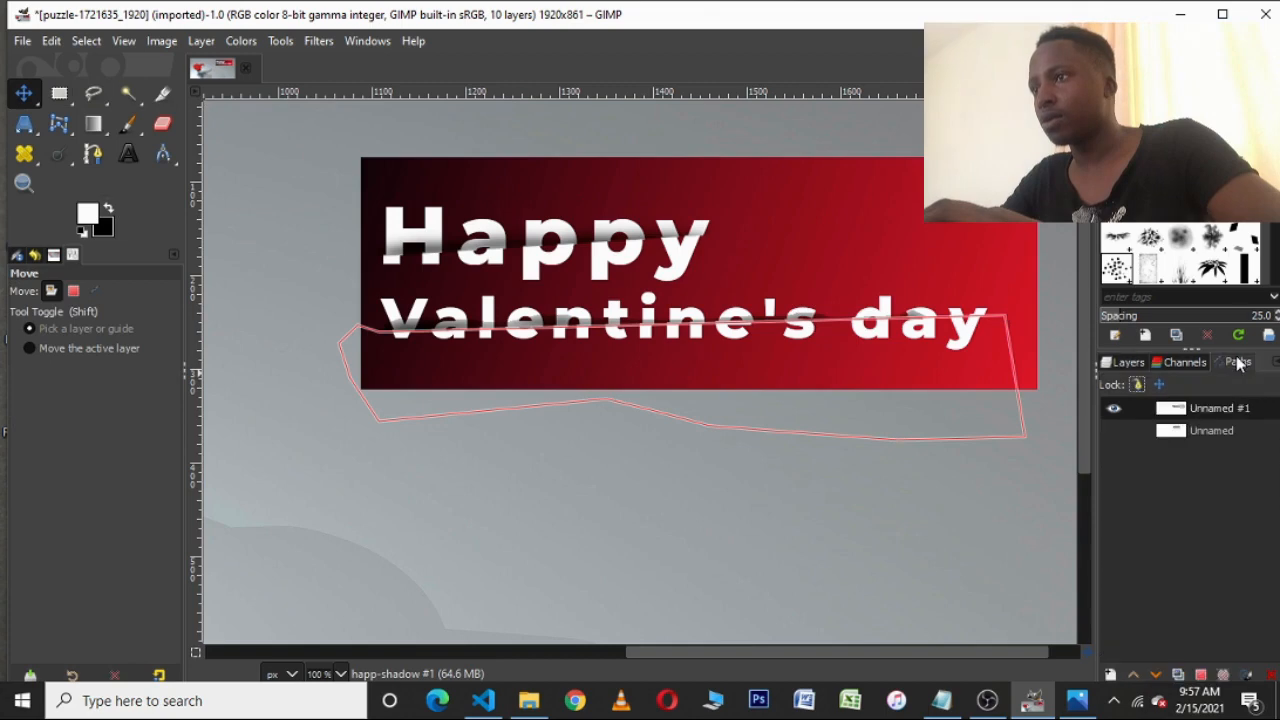
pyautogui.click(1113, 409)
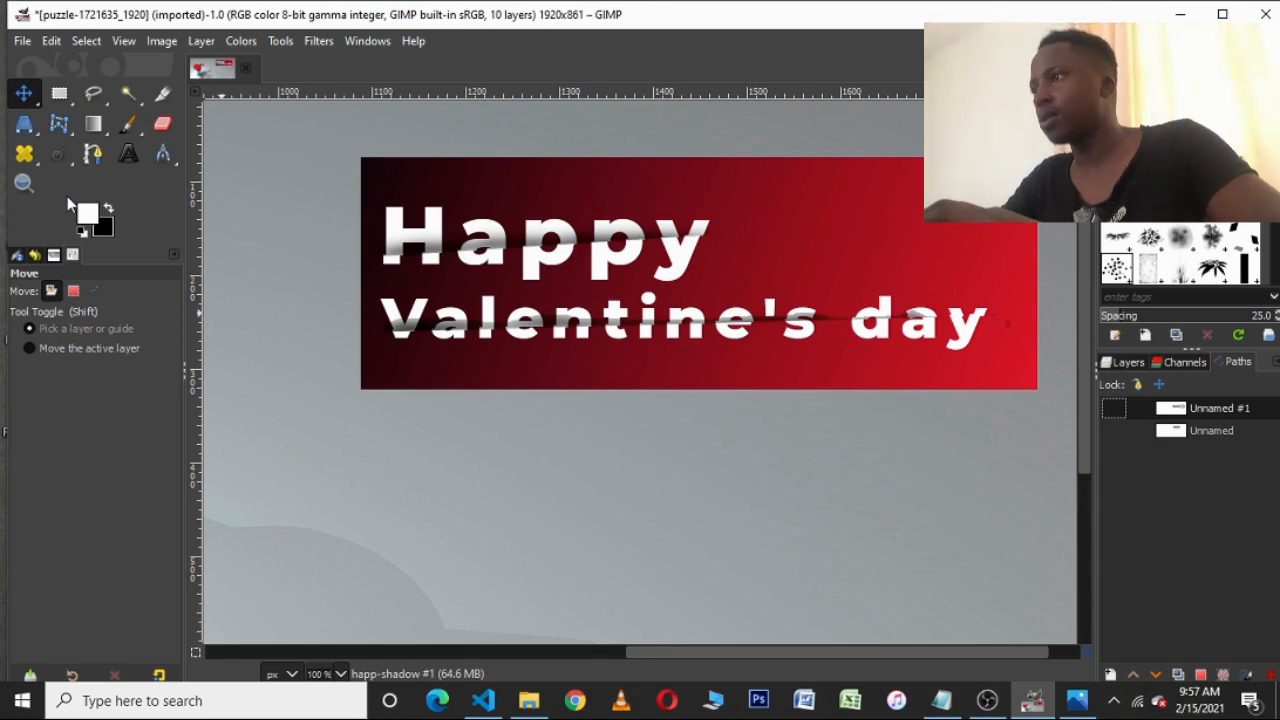
# - Soften the trimmed shadow on the Valentine's day text with a Gaussian Blur of size 6.09
pyautogui.click(320, 41)
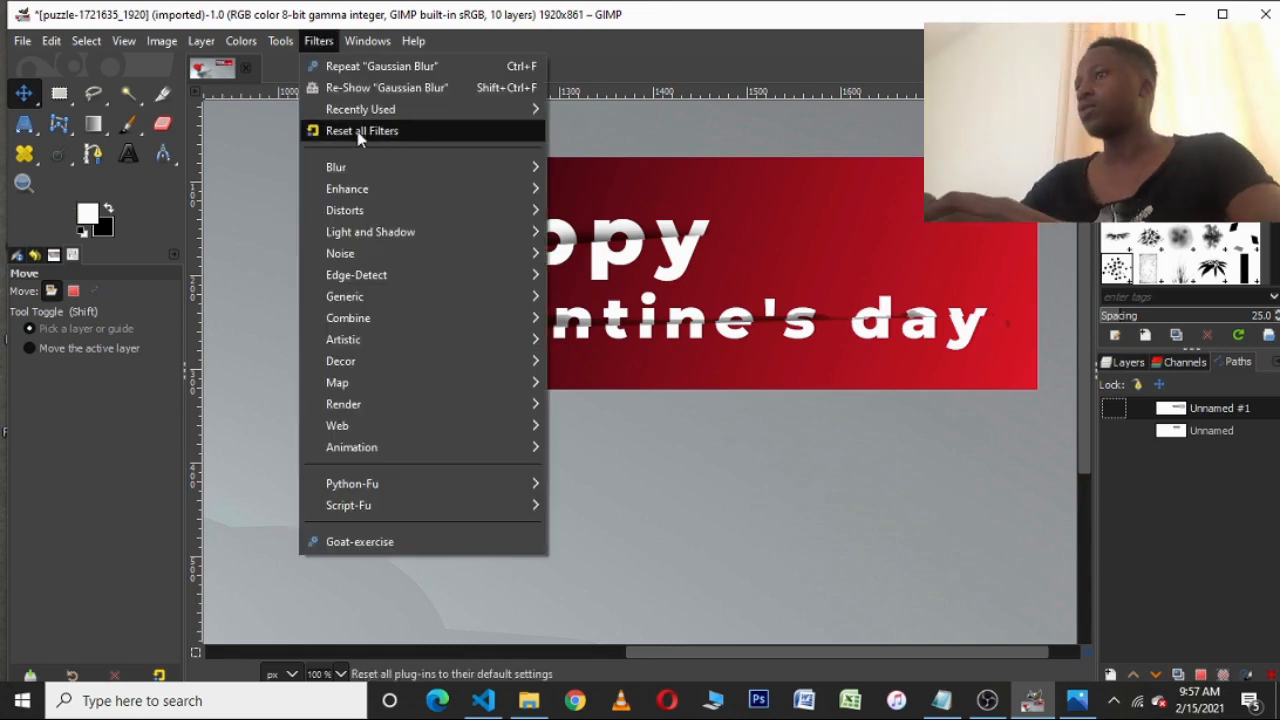
pyautogui.moveTo(371, 165)
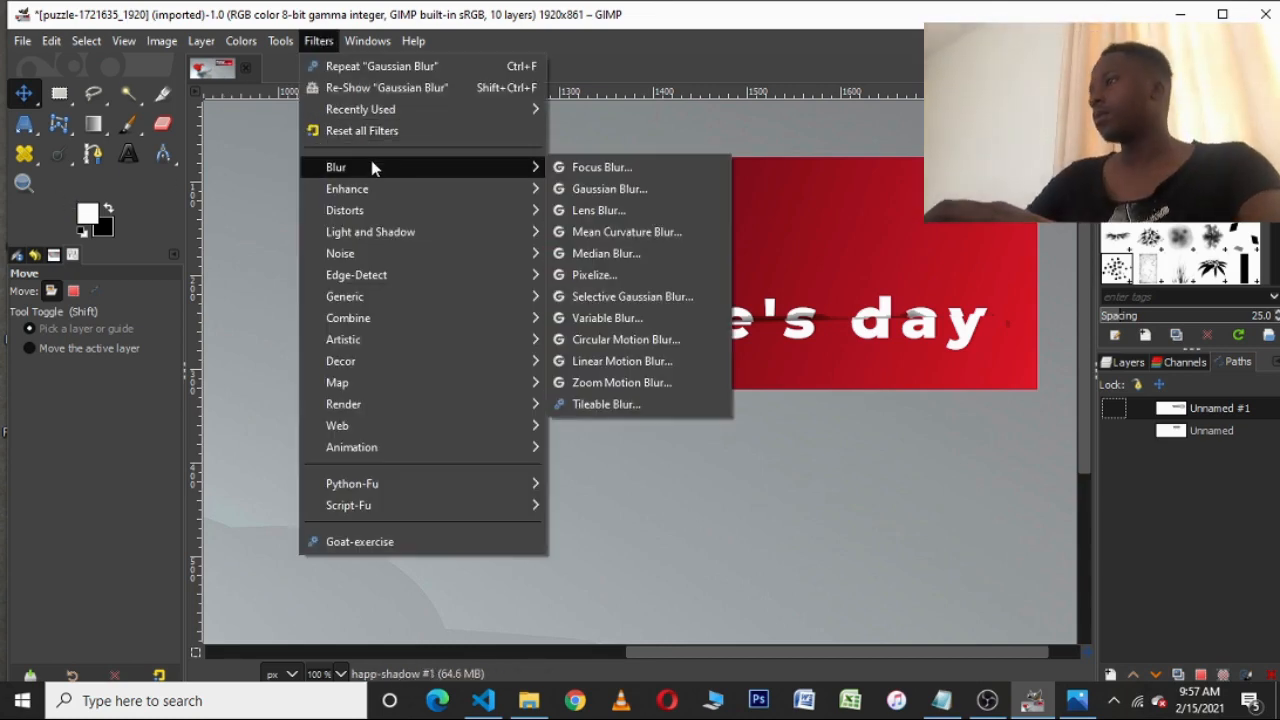
pyautogui.click(599, 190)
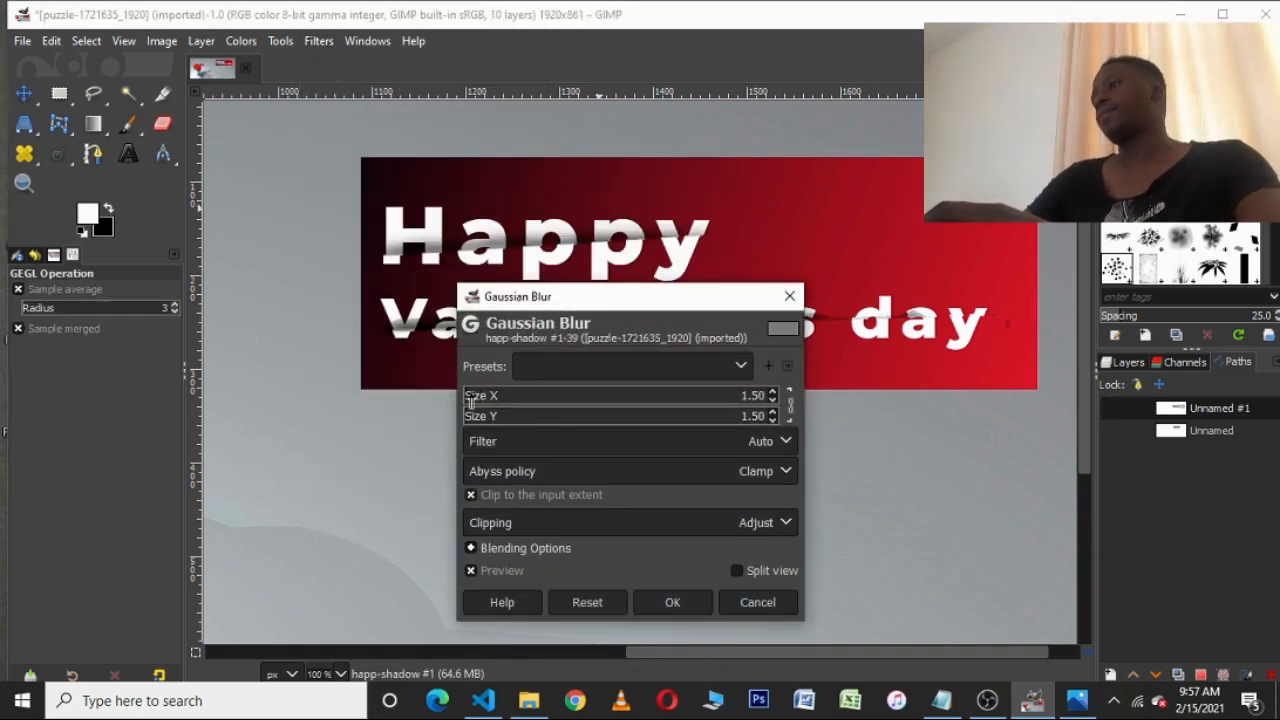
pyautogui.click(481, 397)
pyautogui.click(481, 401)
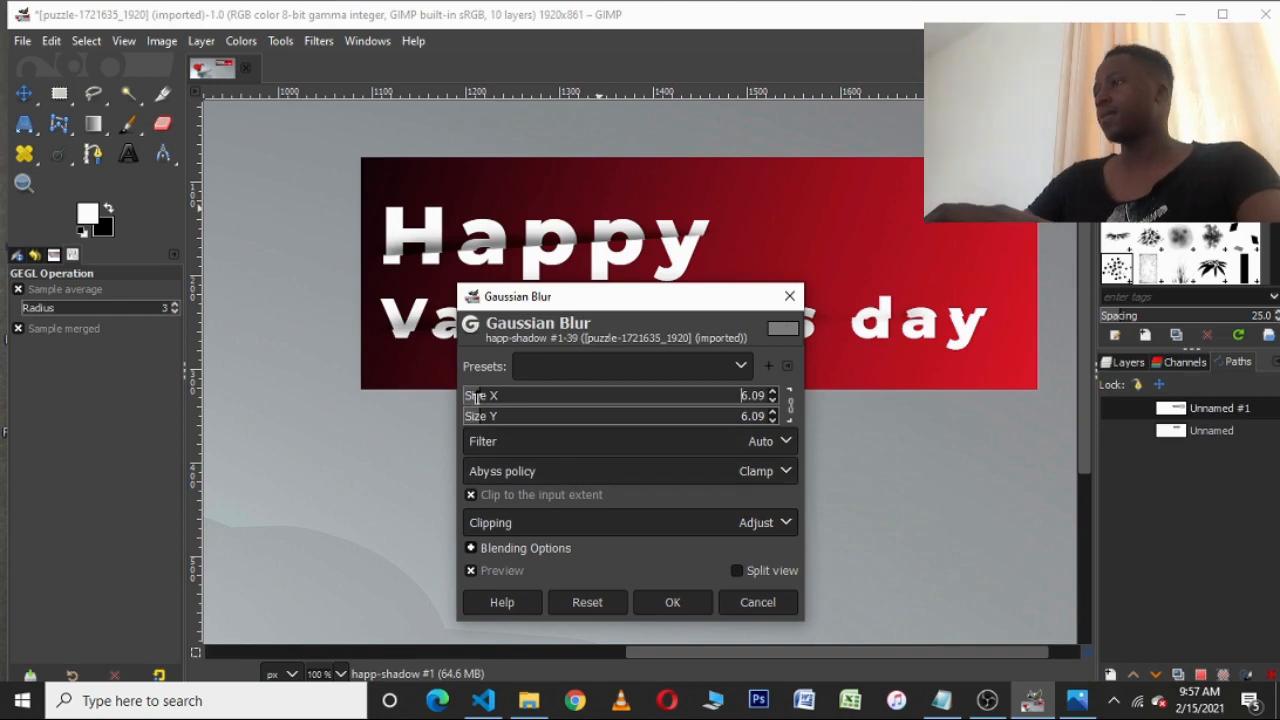
pyautogui.click(666, 604)
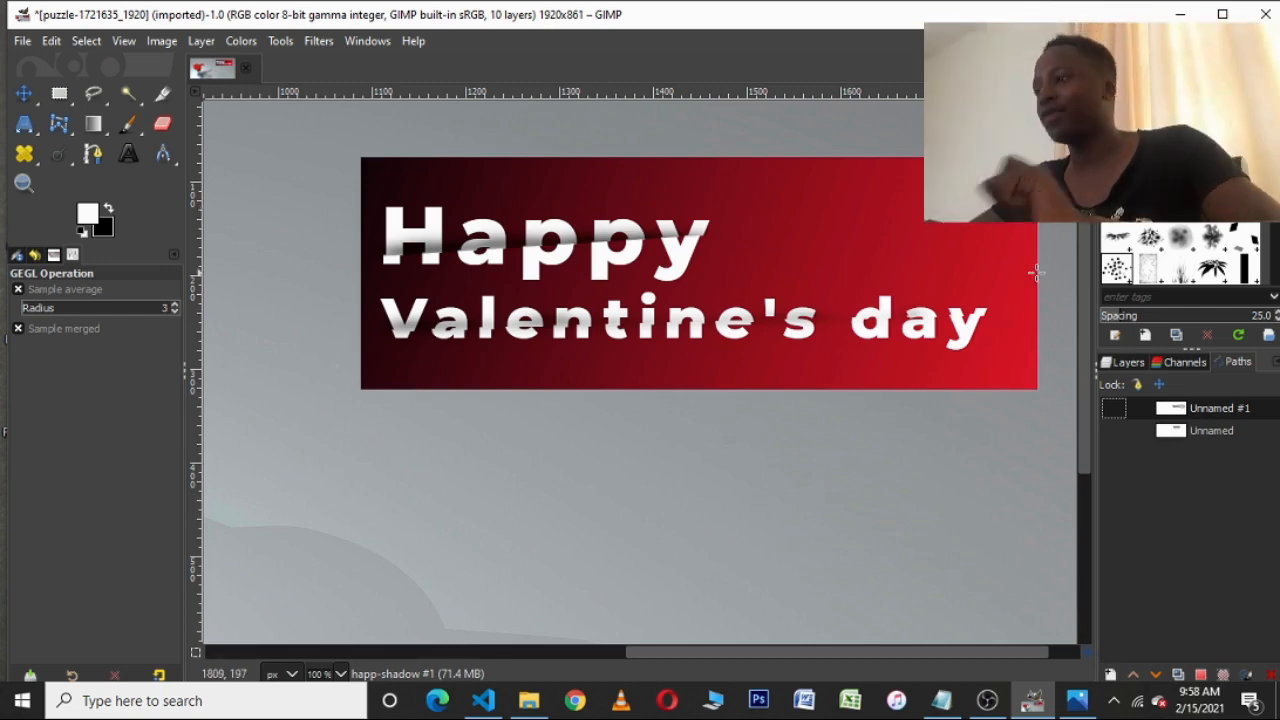
# - Set the Text tool's font to Tangerine Bold
pyautogui.scroll(-1, 853, 428)
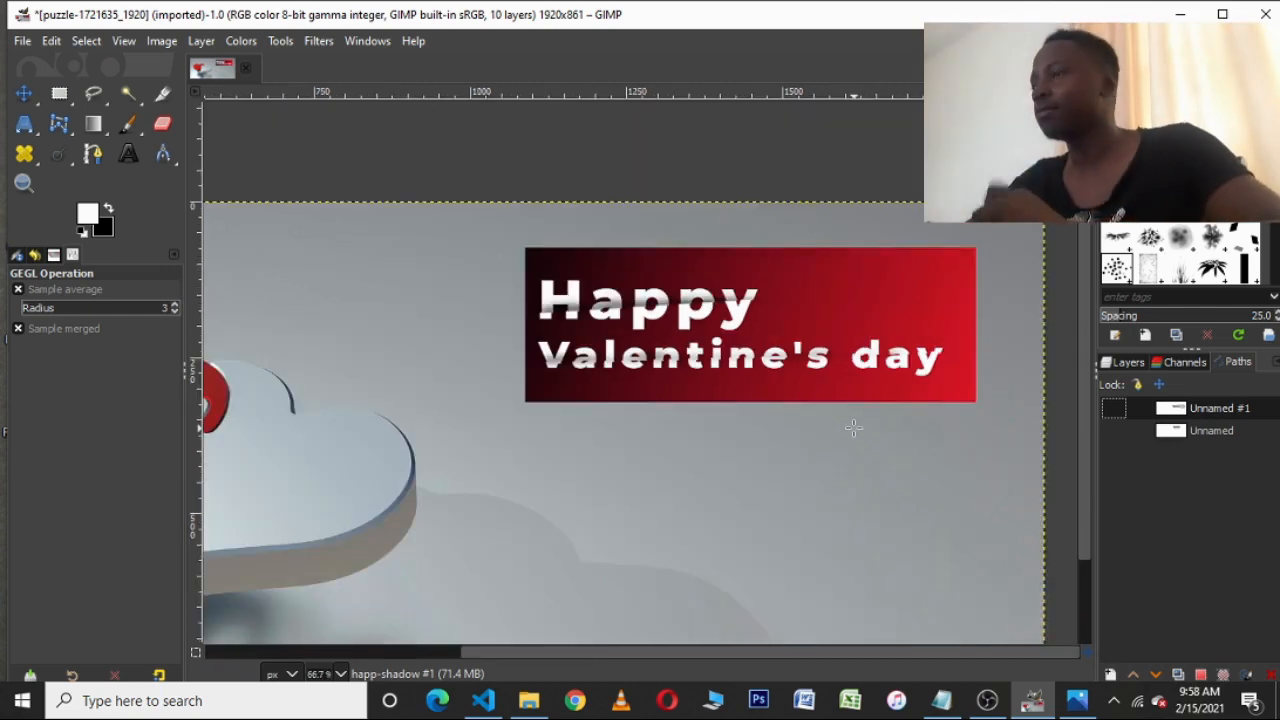
pyautogui.scroll(-3, 853, 429)
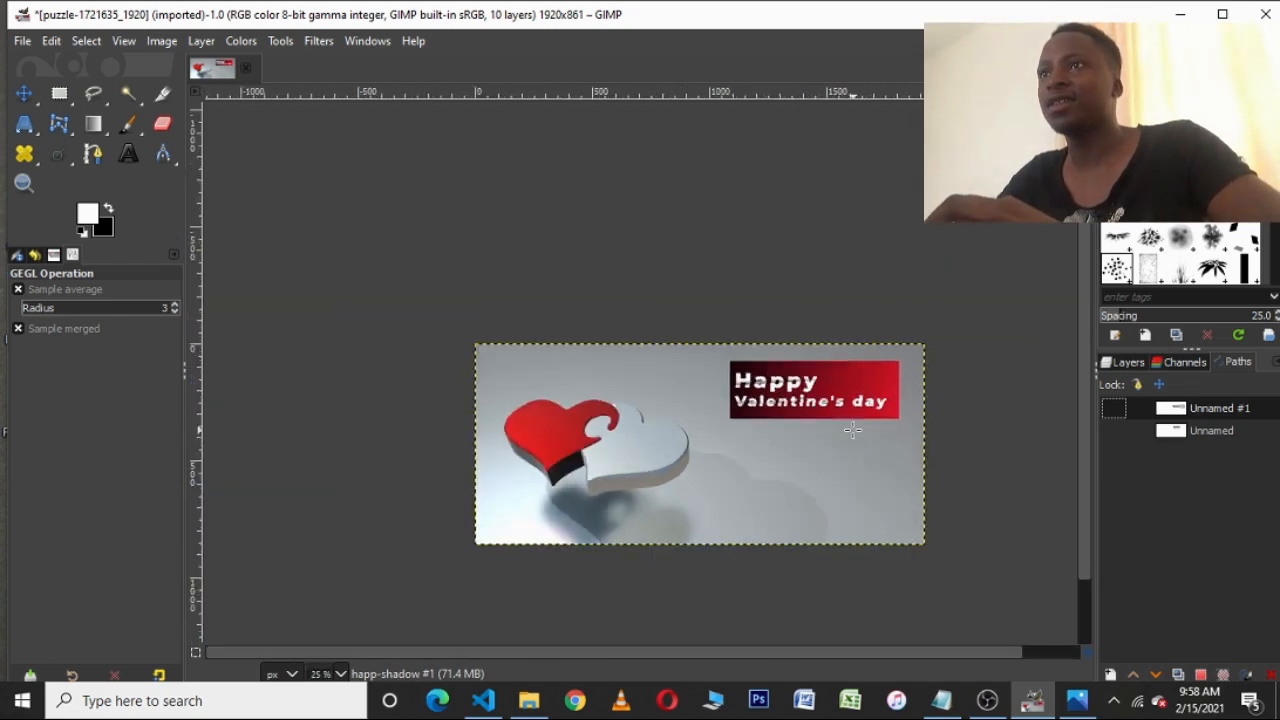
pyautogui.scroll(1, 851, 429)
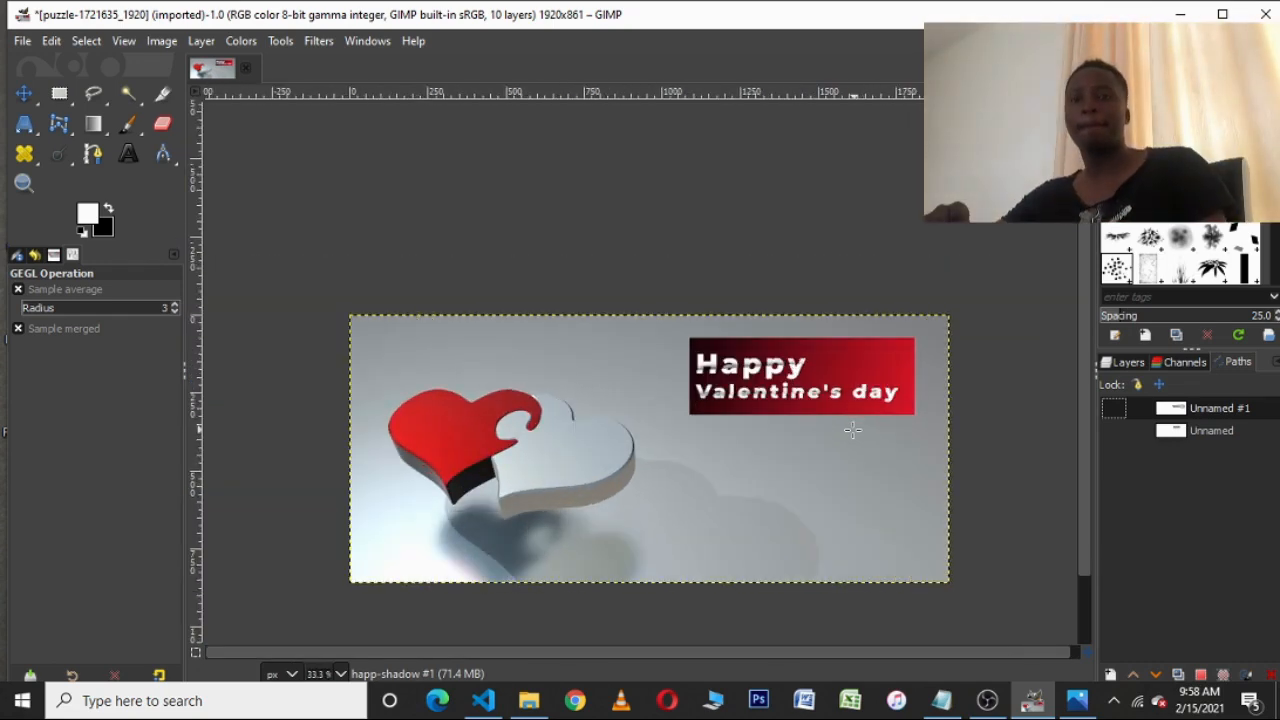
pyautogui.moveTo(1087, 416); pyautogui.dragTo(1089, 455)
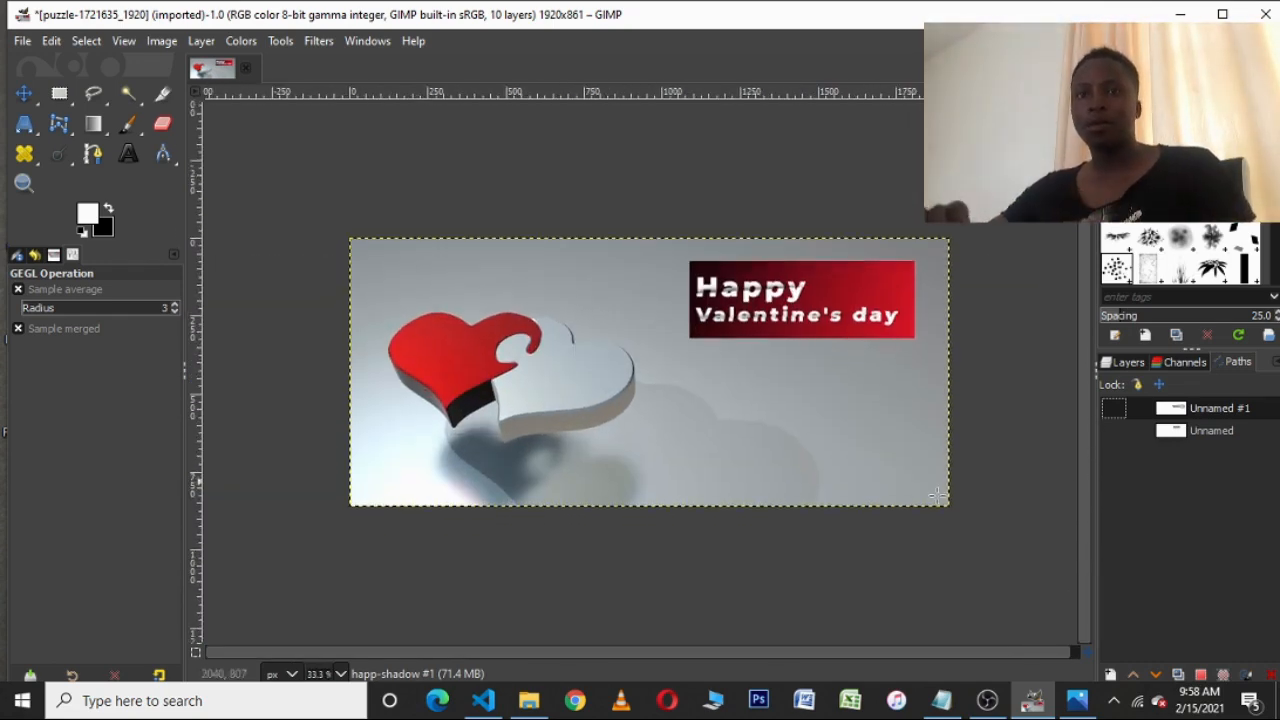
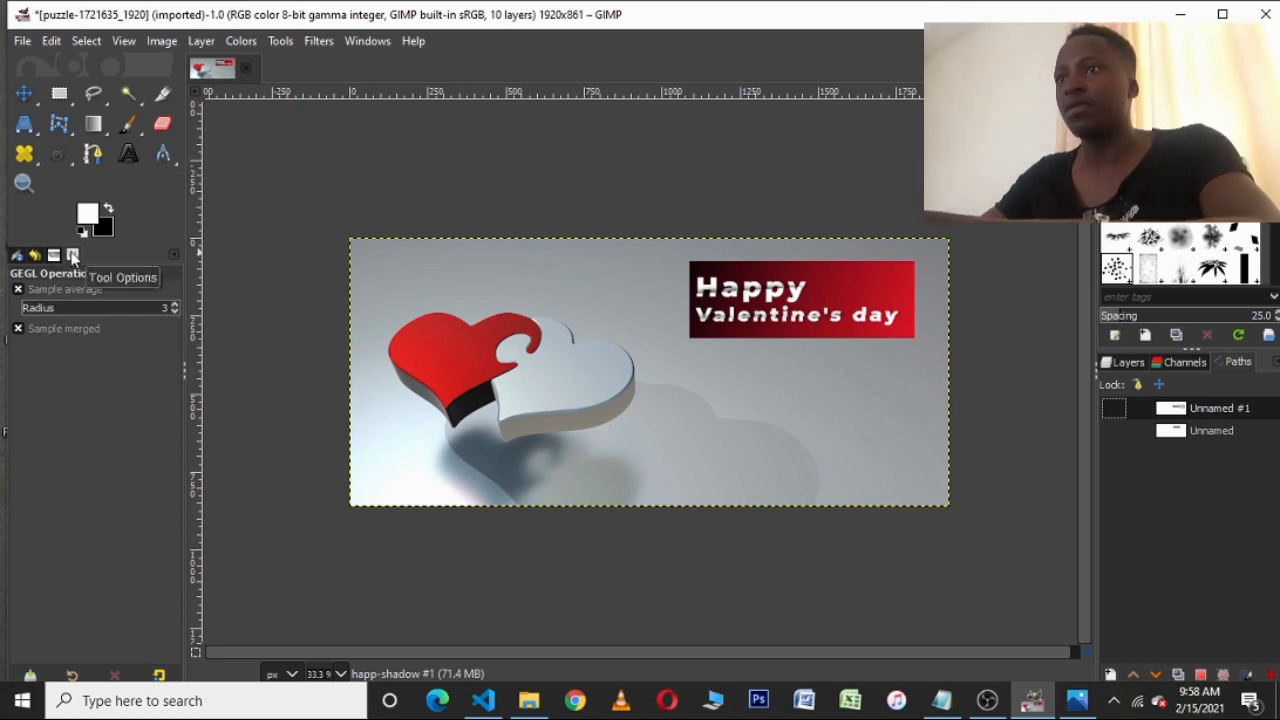
pyautogui.click(126, 156)
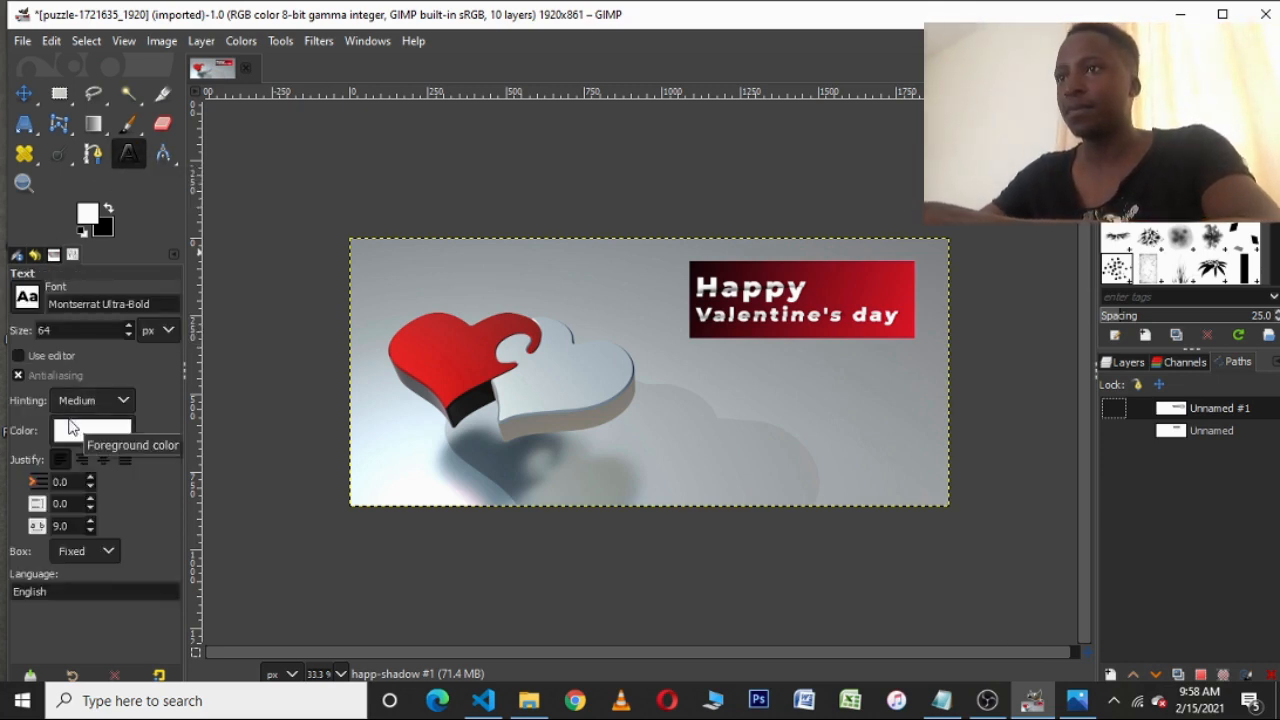
pyautogui.click(28, 302)
pyautogui.scroll(-3, 174, 485)
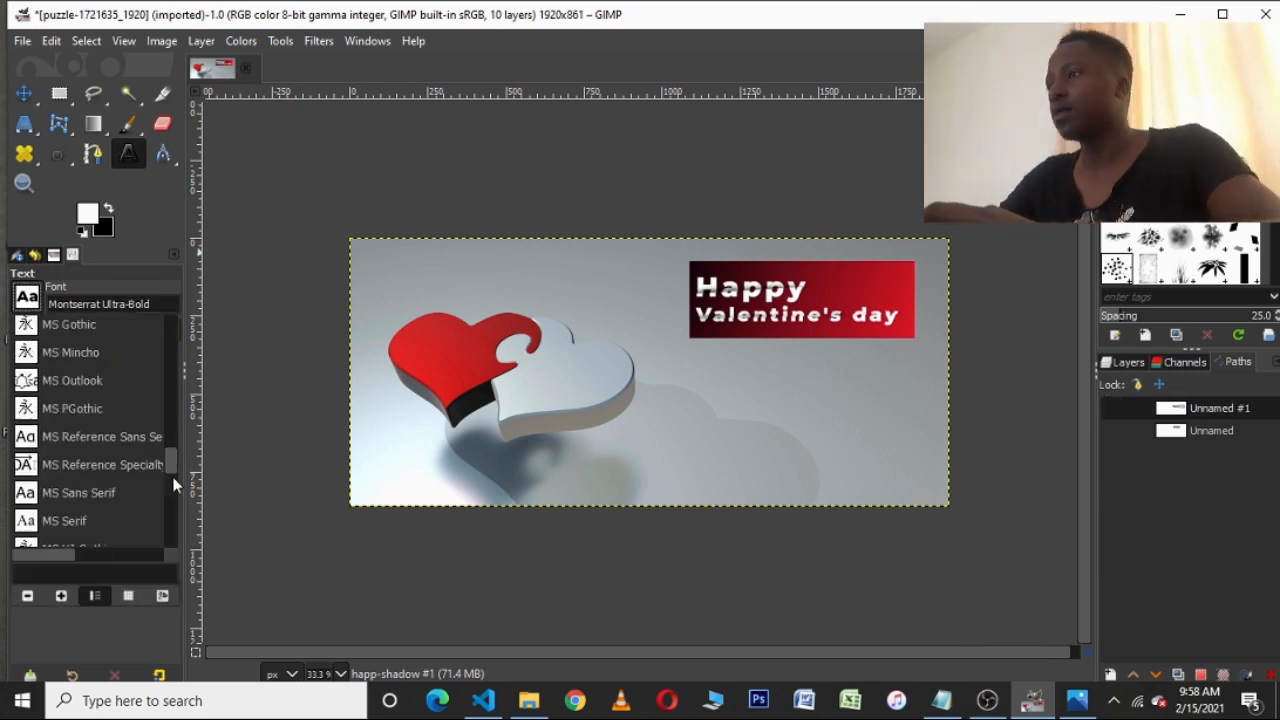
pyautogui.scroll(-3, 172, 485)
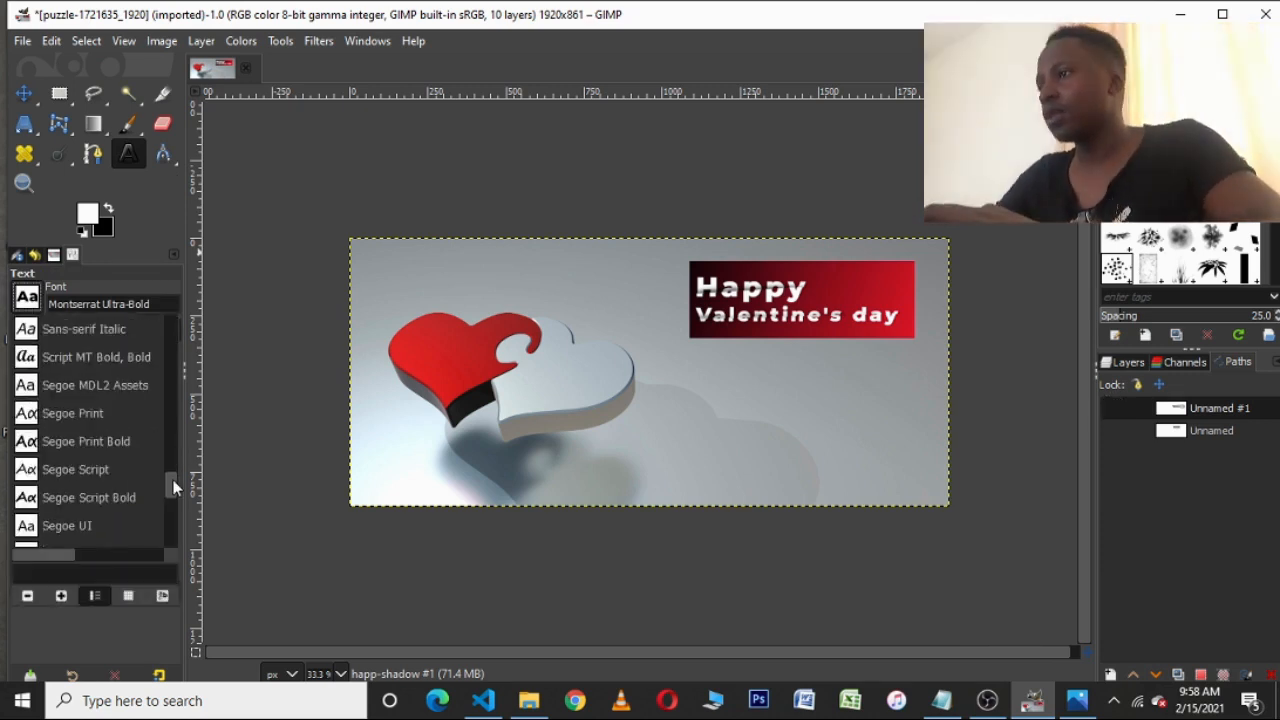
pyautogui.click(152, 305)
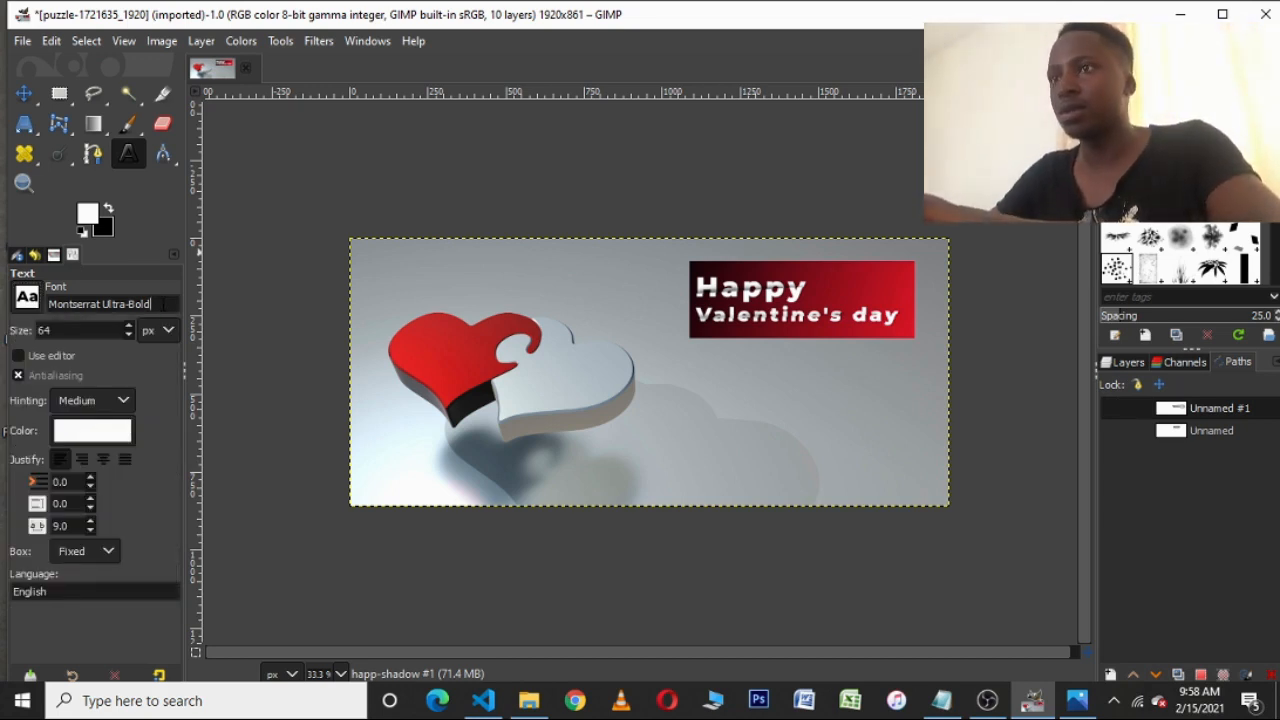
pyautogui.press('BackSpace')
pyautogui.press('BackSpace')
pyautogui.press('BackSpace')
pyautogui.press('BackSpace')
pyautogui.press('BackSpace')
pyautogui.press('BackSpace')
pyautogui.press('BackSpace')
pyautogui.press('BackSpace')
pyautogui.press('BackSpace')
pyautogui.press('BackSpace')
pyautogui.press('BackSpace')
pyautogui.press('BackSpace')
pyautogui.press('BackSpace')
pyautogui.press('BackSpace')
pyautogui.press('BackSpace')
pyautogui.press('BackSpace')
pyautogui.press('BackSpace')
pyautogui.press('BackSpace')
pyautogui.press('BackSpace')
pyautogui.press('BackSpace')
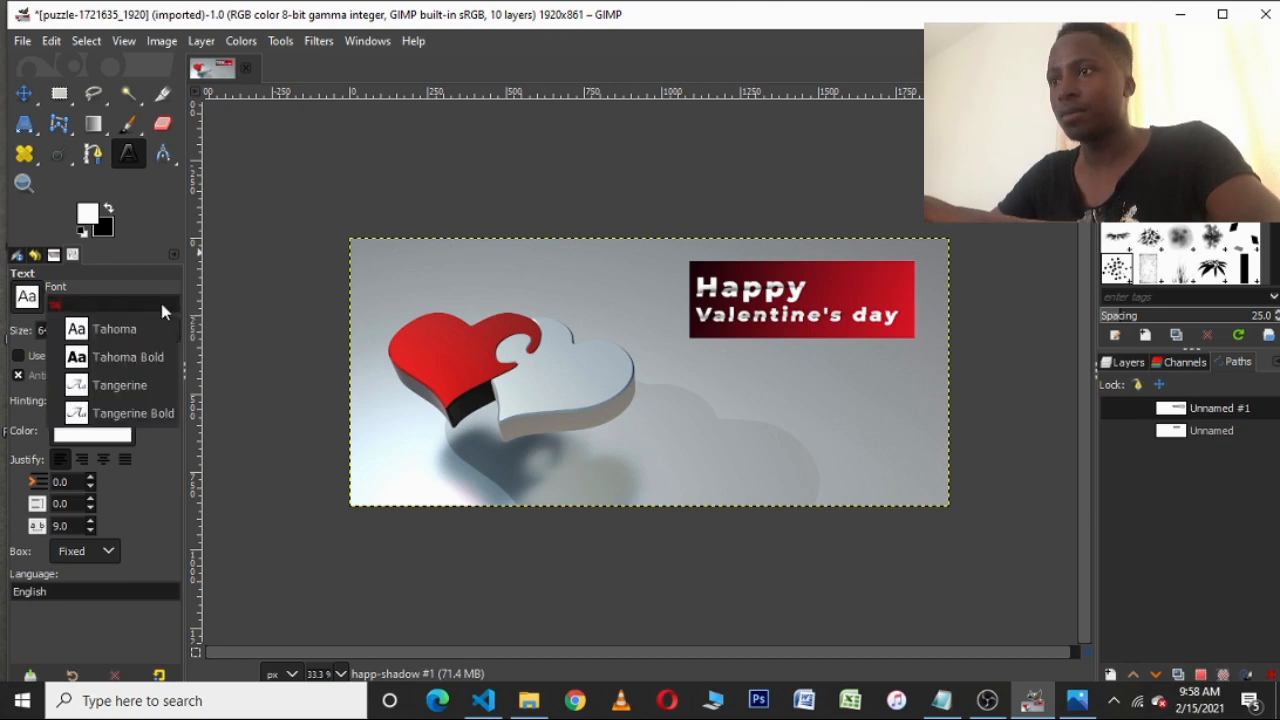
pyautogui.click(149, 413)
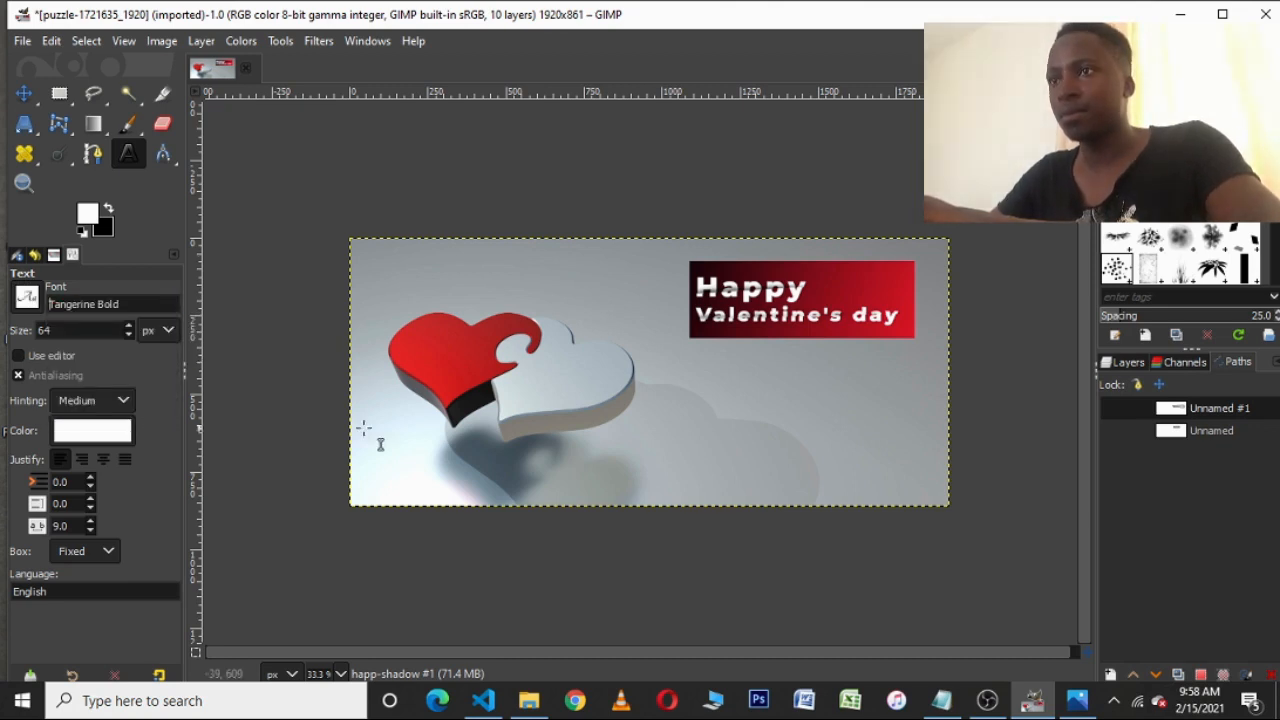
# - Draw an empty text box on the grey background below the gradient rectangle
pyautogui.moveTo(673, 452); pyautogui.dragTo(877, 388)
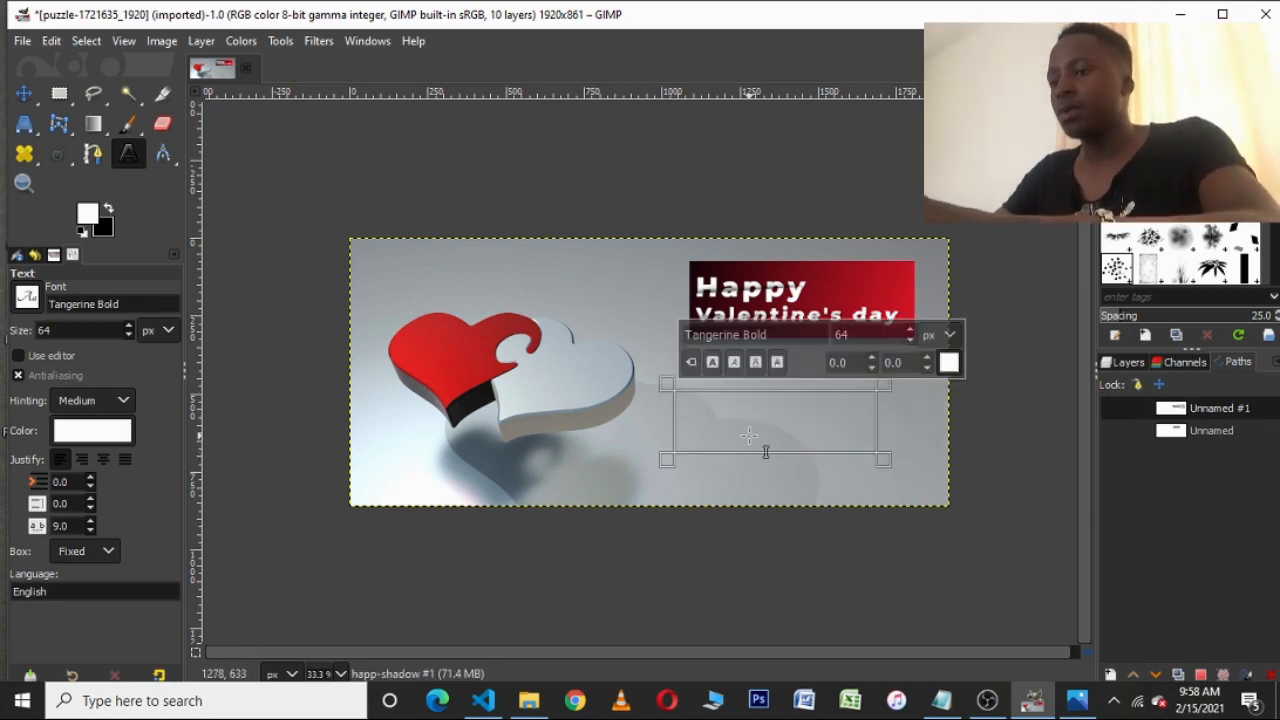
pyautogui.write('g')
pyautogui.press('BackSpace')
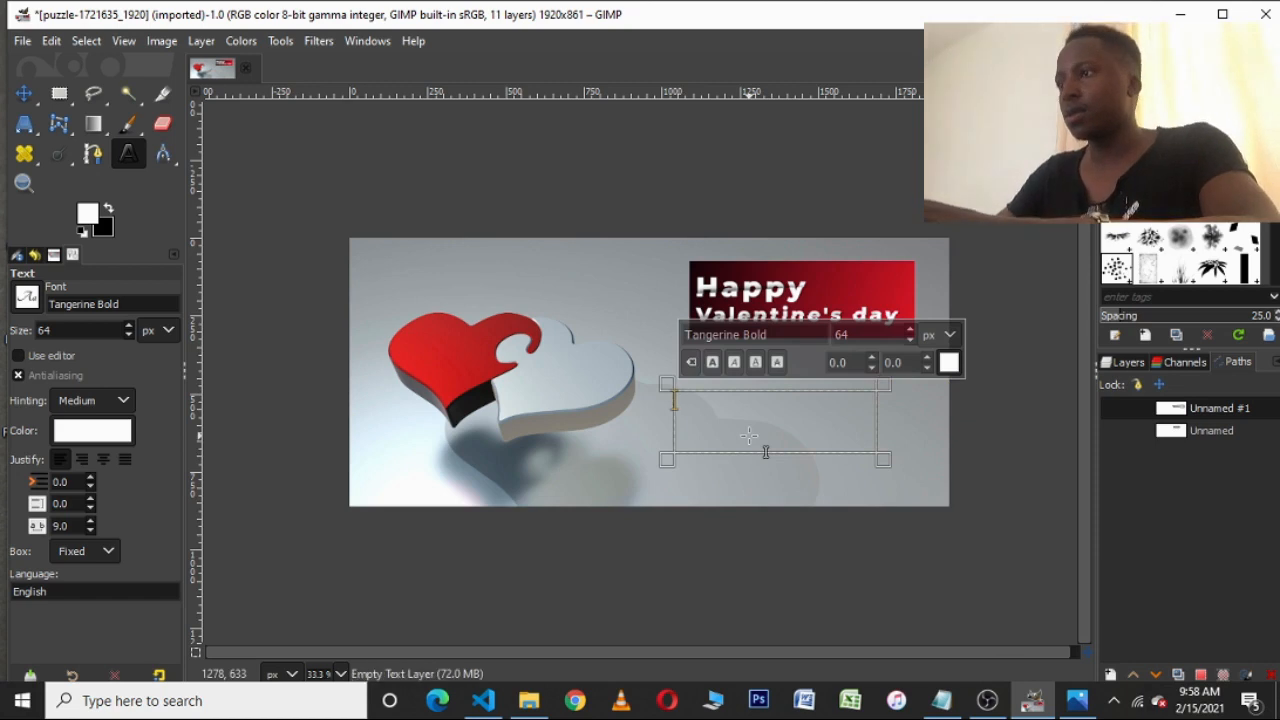
# - Swap the foreground and background colours and set the text colour to black (000000)
pyautogui.click(110, 213)
pyautogui.click(110, 430)
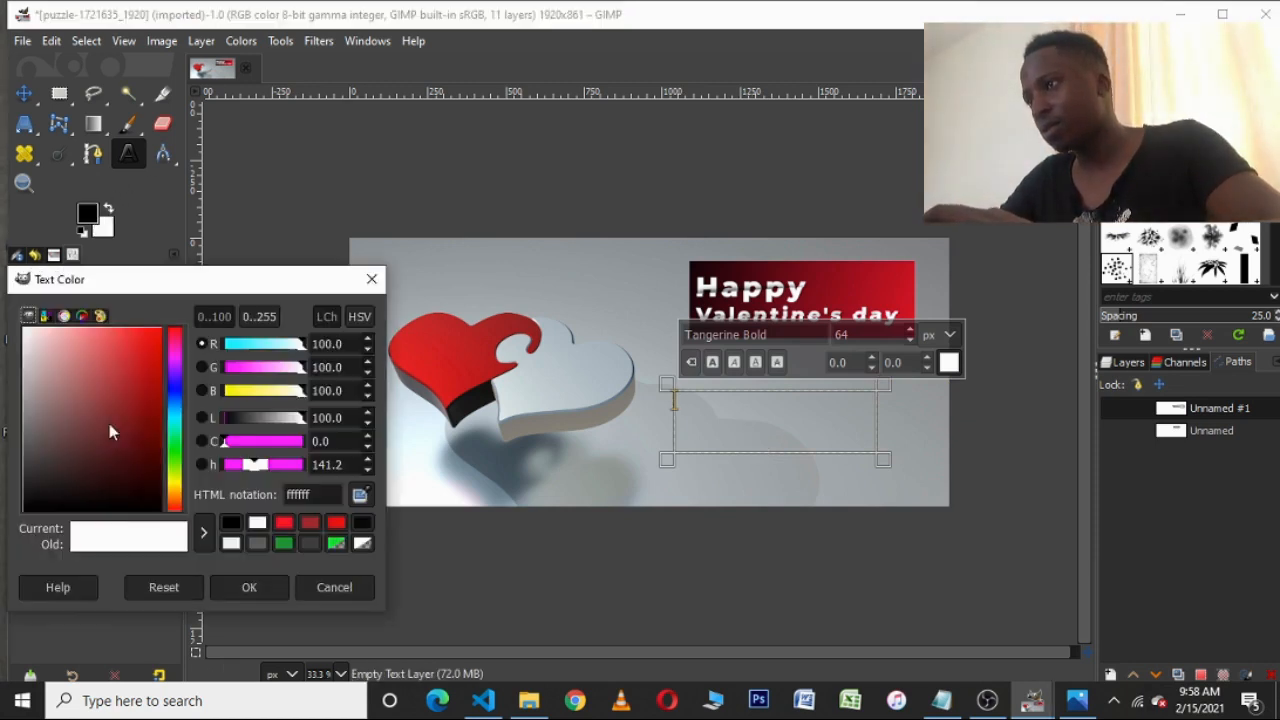
pyautogui.click(231, 524)
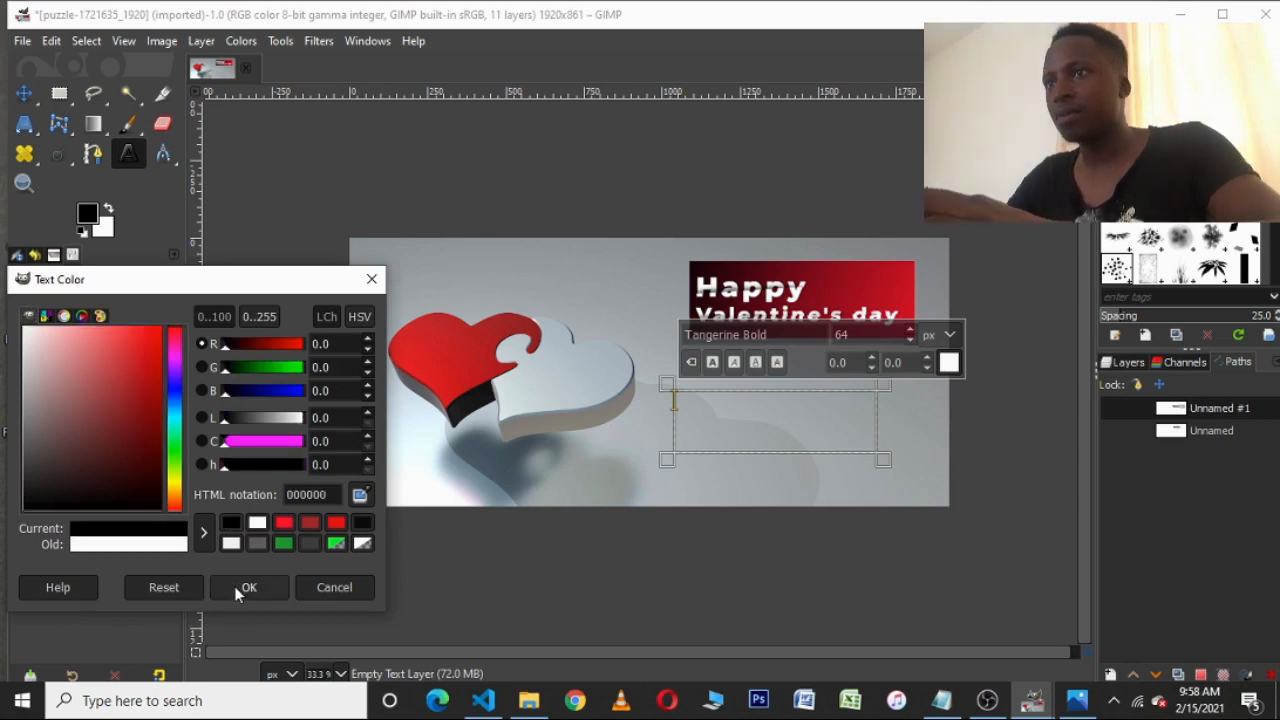
pyautogui.click(240, 586)
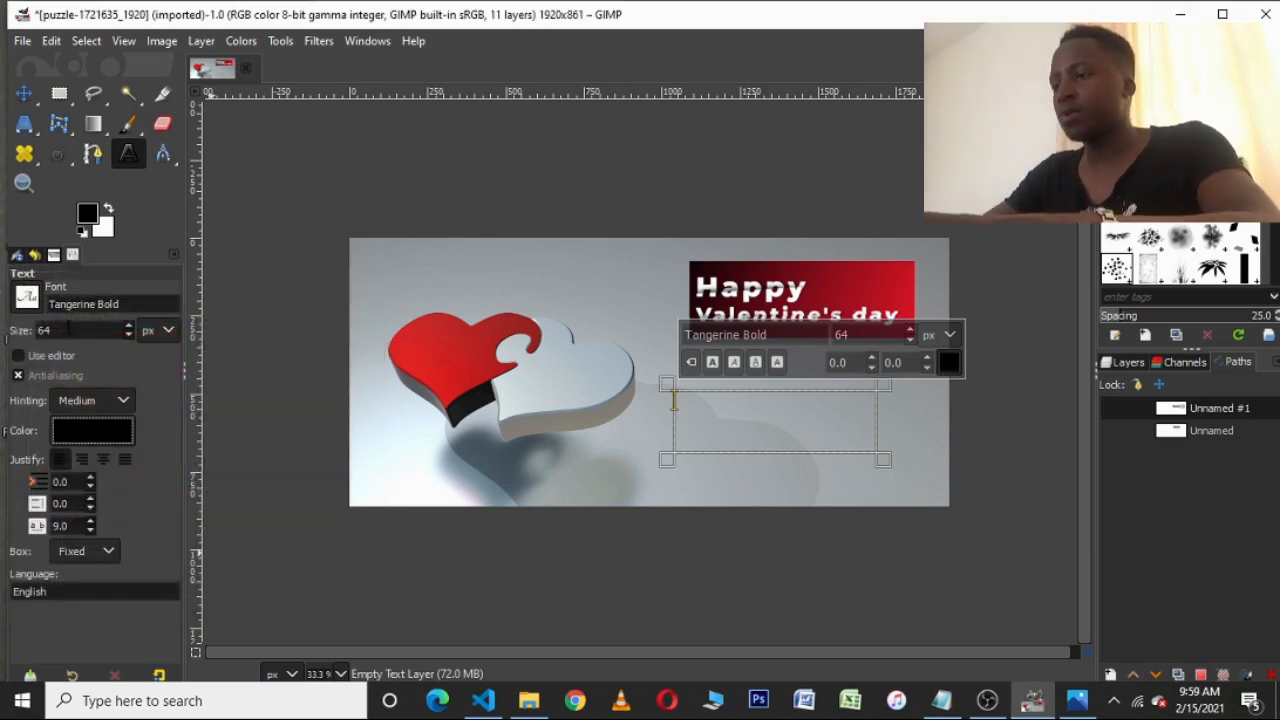
# - Try a text size of 366 px and extend the empty text box down to the image's lower edge
pyautogui.click(82, 329)
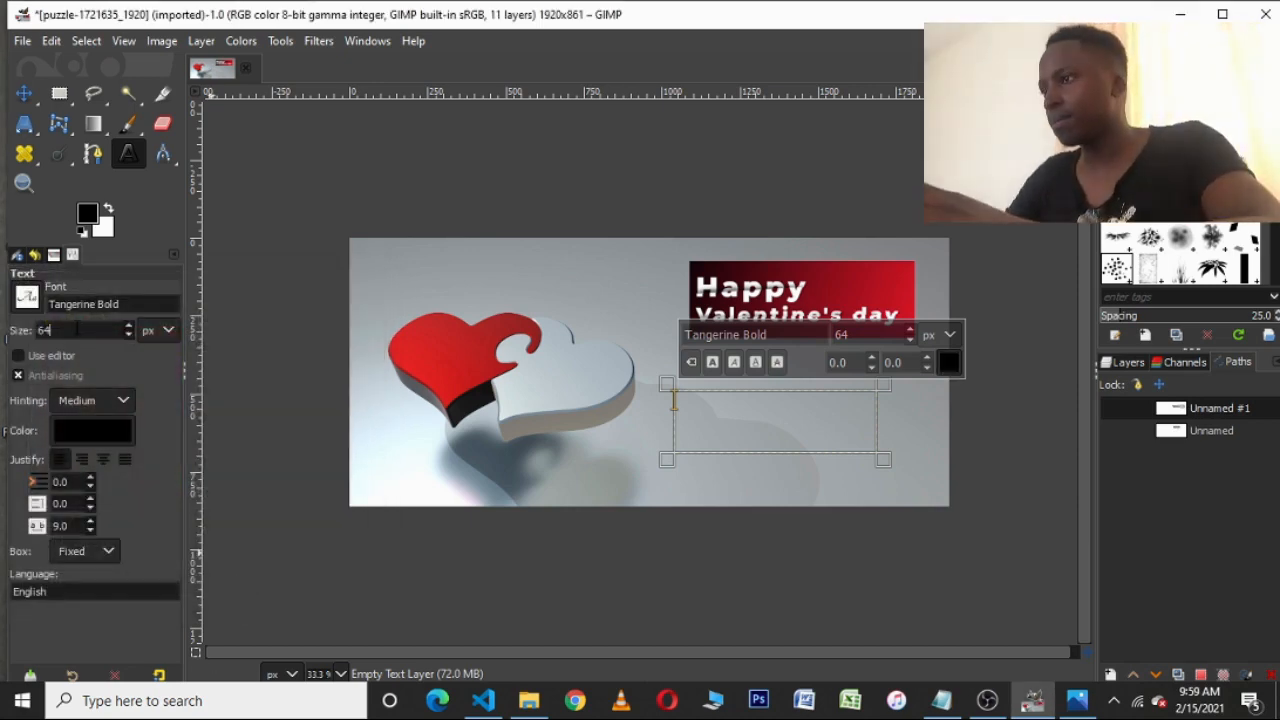
pyautogui.press('BackSpace')
pyautogui.press('BackSpace')
pyautogui.write('366')
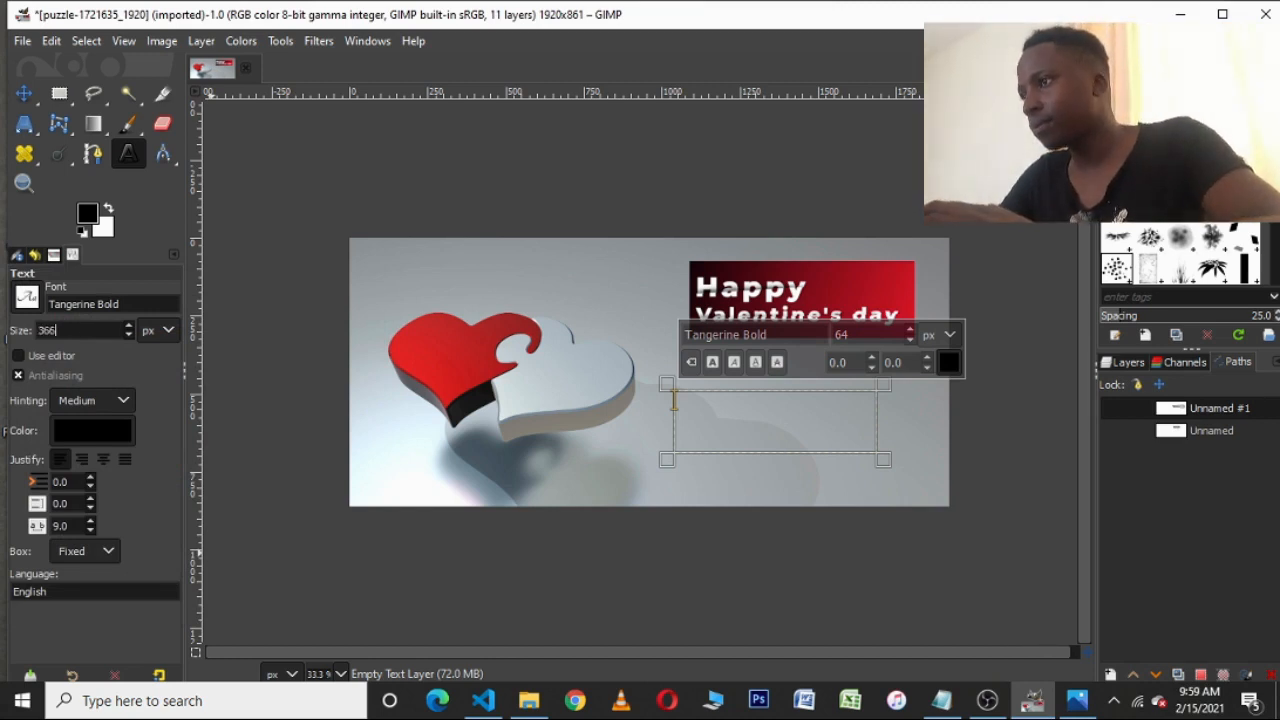
pyautogui.press('Return')
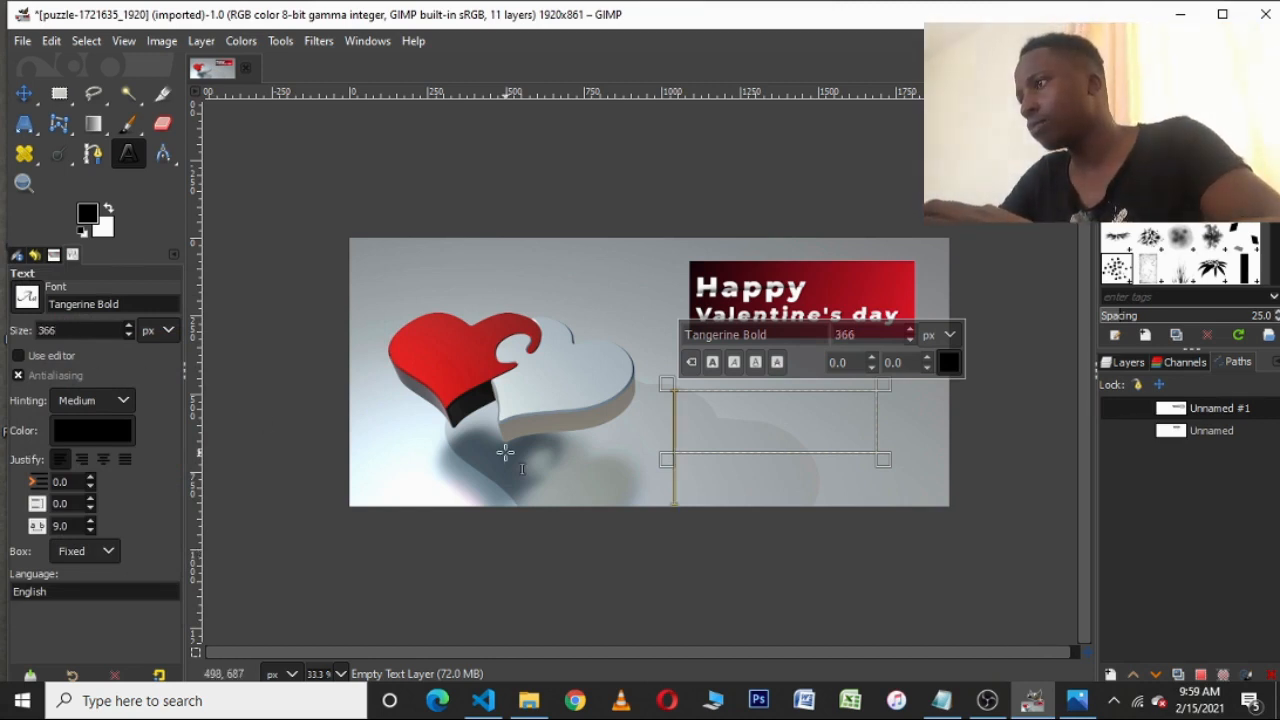
pyautogui.moveTo(714, 462); pyautogui.dragTo(732, 512)
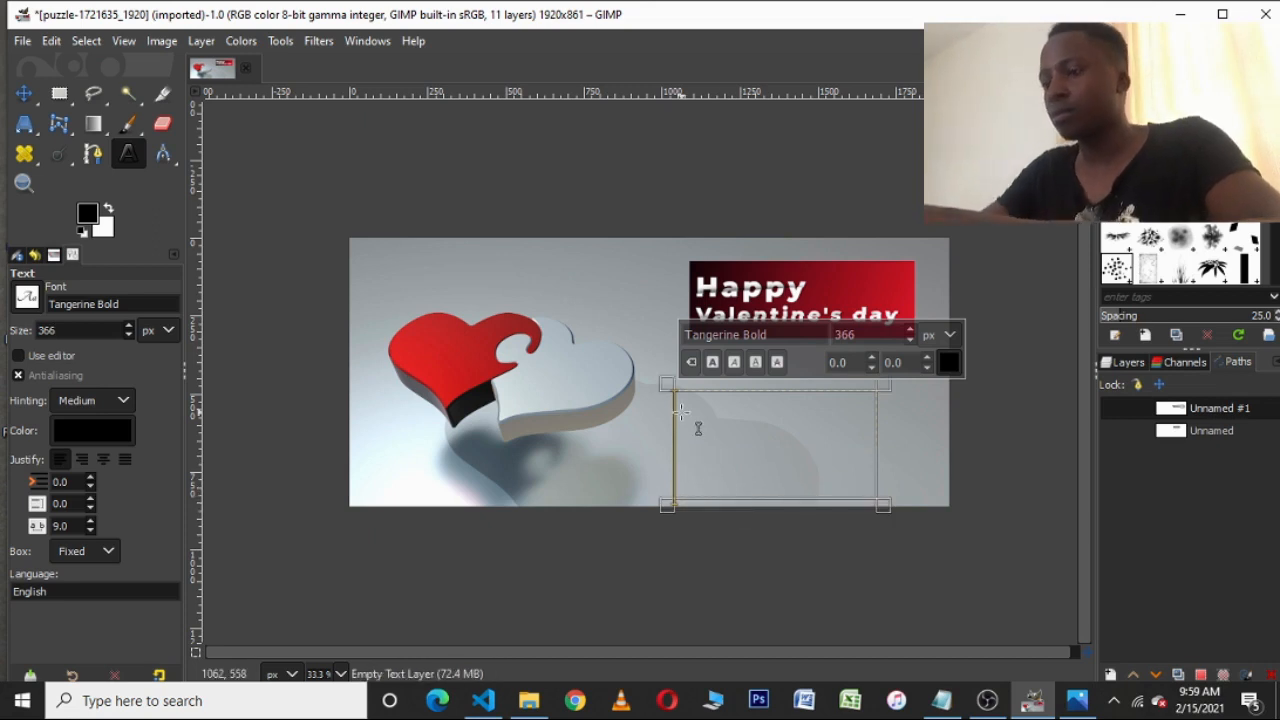
# - Set the text size to 260 px, then make the empty text box shorter and slightly wider
pyautogui.click(70, 330)
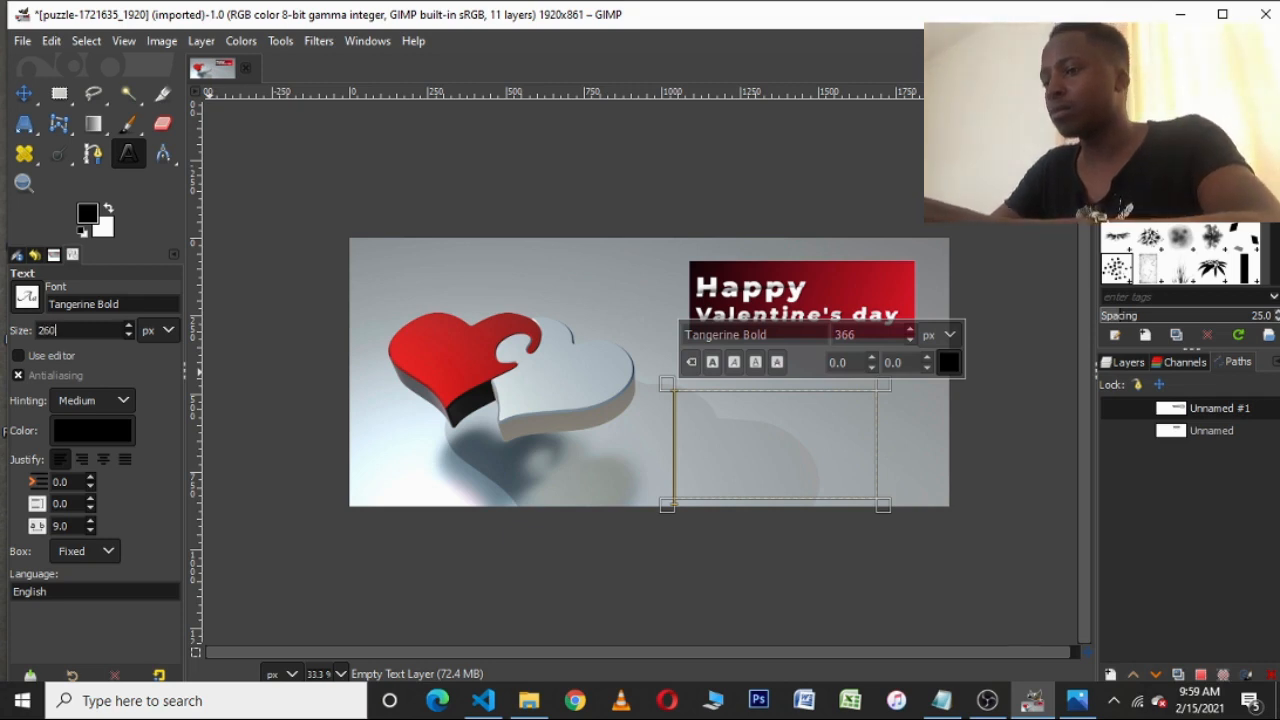
pyautogui.press('Return')
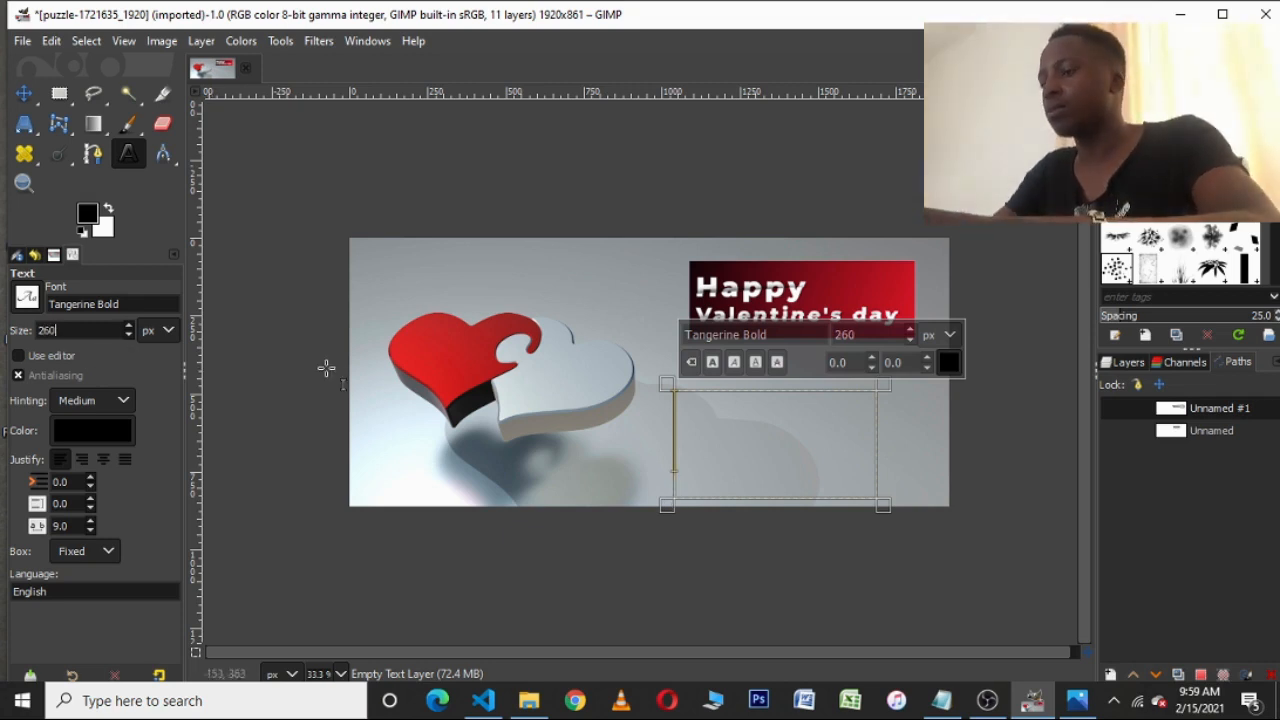
pyautogui.moveTo(720, 495); pyautogui.dragTo(726, 476)
pyautogui.moveTo(892, 453); pyautogui.dragTo(912, 454)
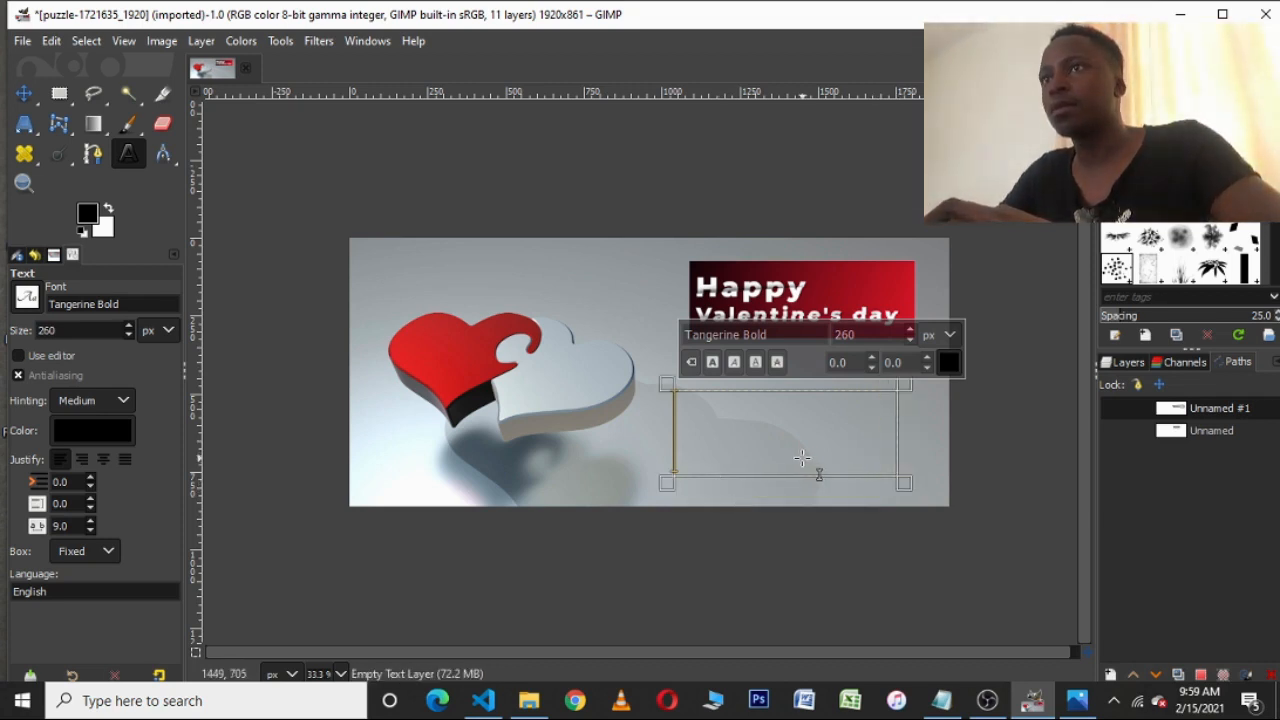
# - Enter the word "Gorgeous" in the text box below the gradient rectangle
pyautogui.write('g')
pyautogui.press('BackSpace')
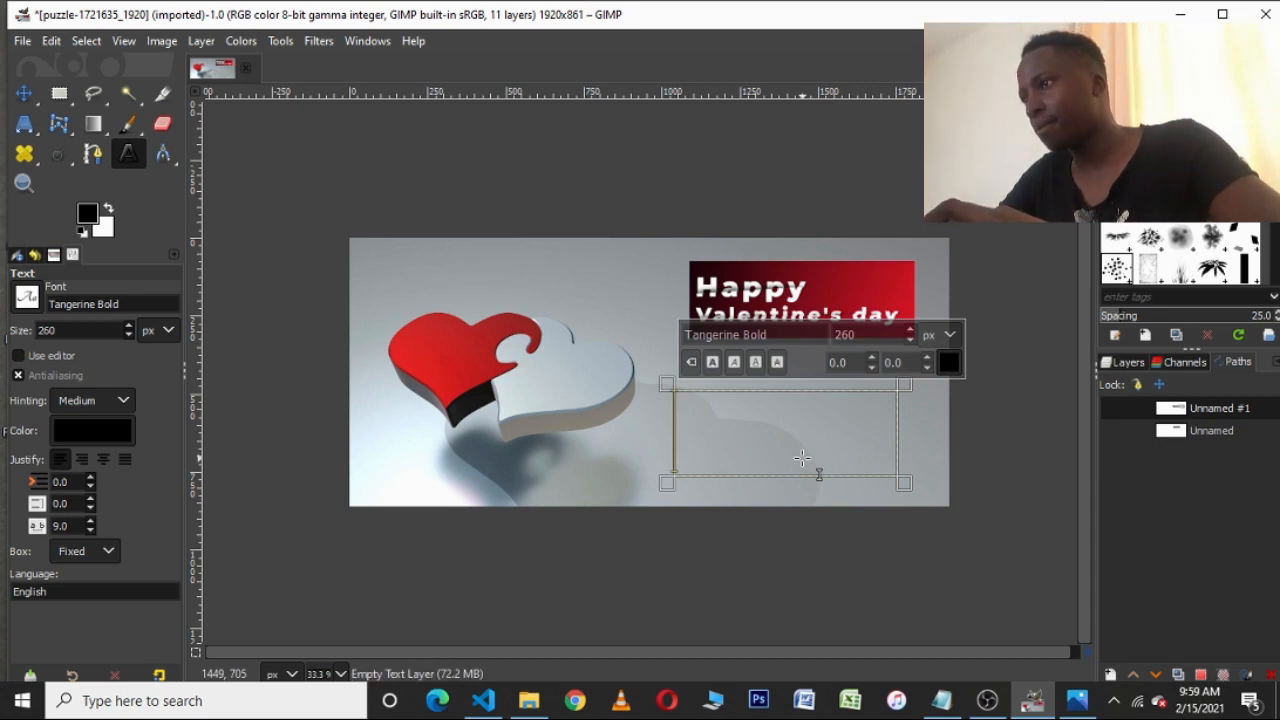
pyautogui.write('Gor')
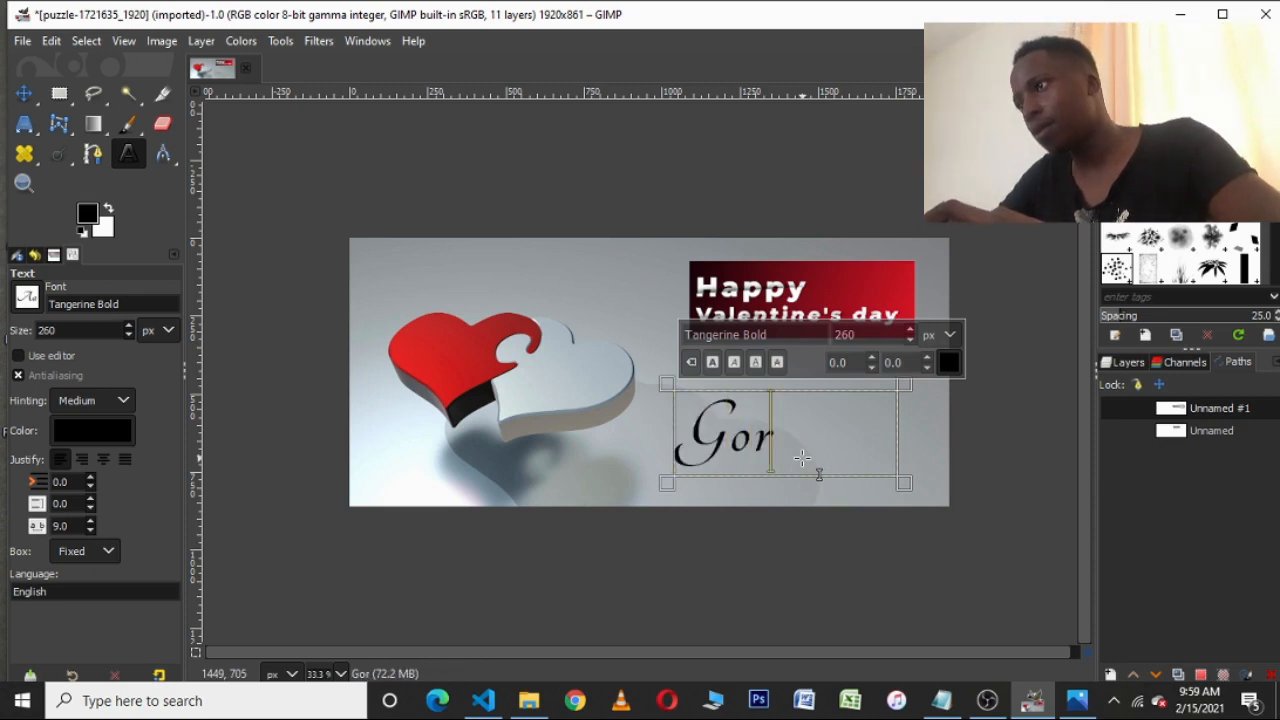
pyautogui.write('gw')
pyautogui.press('BackSpace')
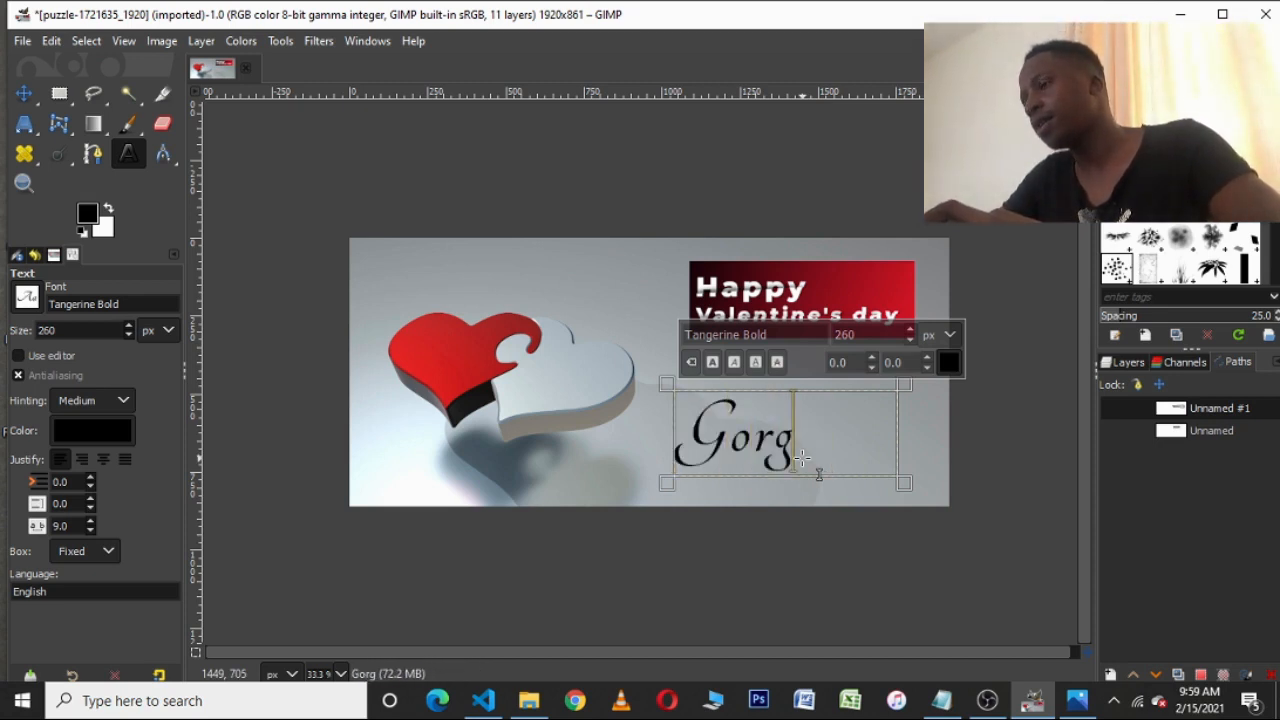
pyautogui.write('eous')
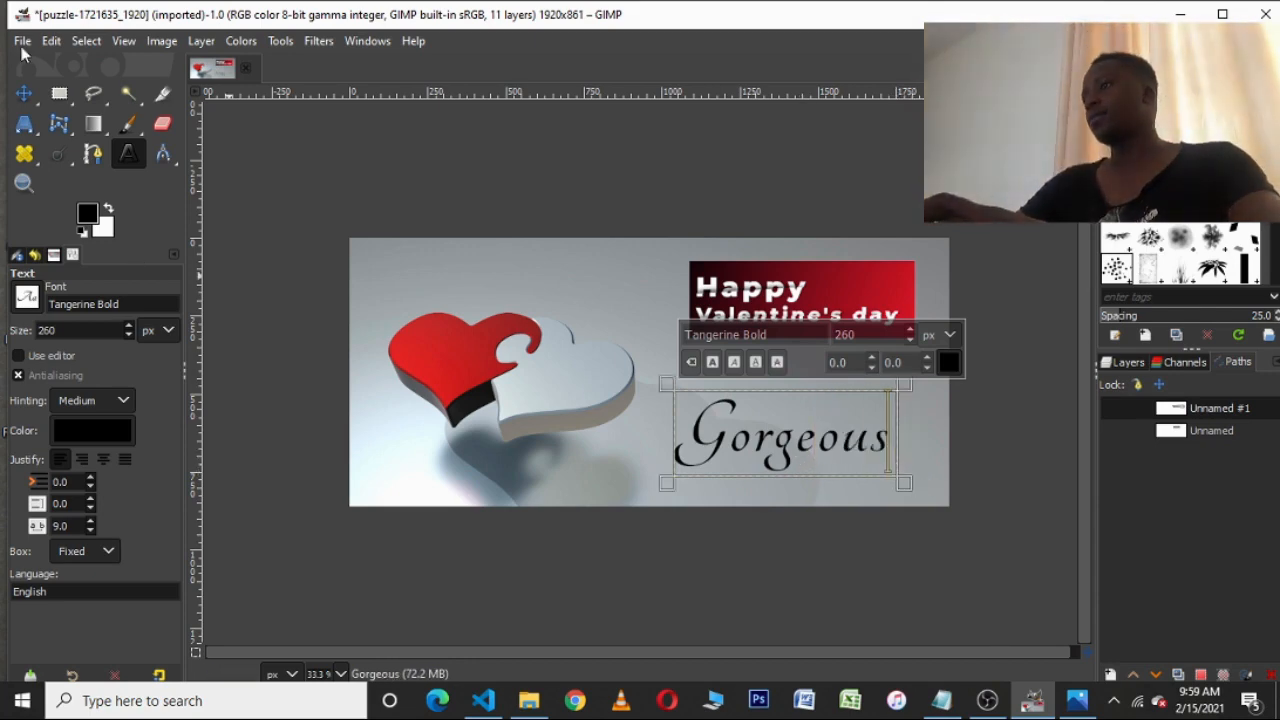
# - Move the Gorgeous text so its box lines up under the gradient rectangle, and show the layer list
pyautogui.click(23, 93)
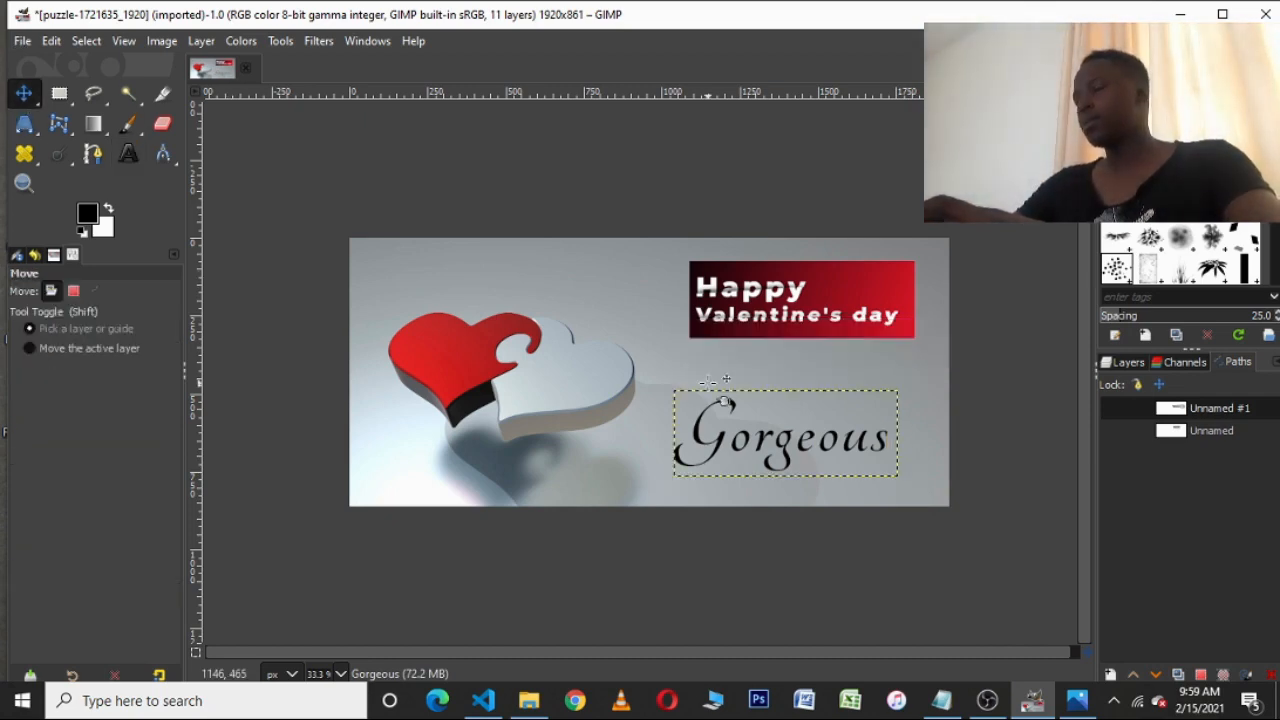
pyautogui.moveTo(737, 455); pyautogui.dragTo(754, 444)
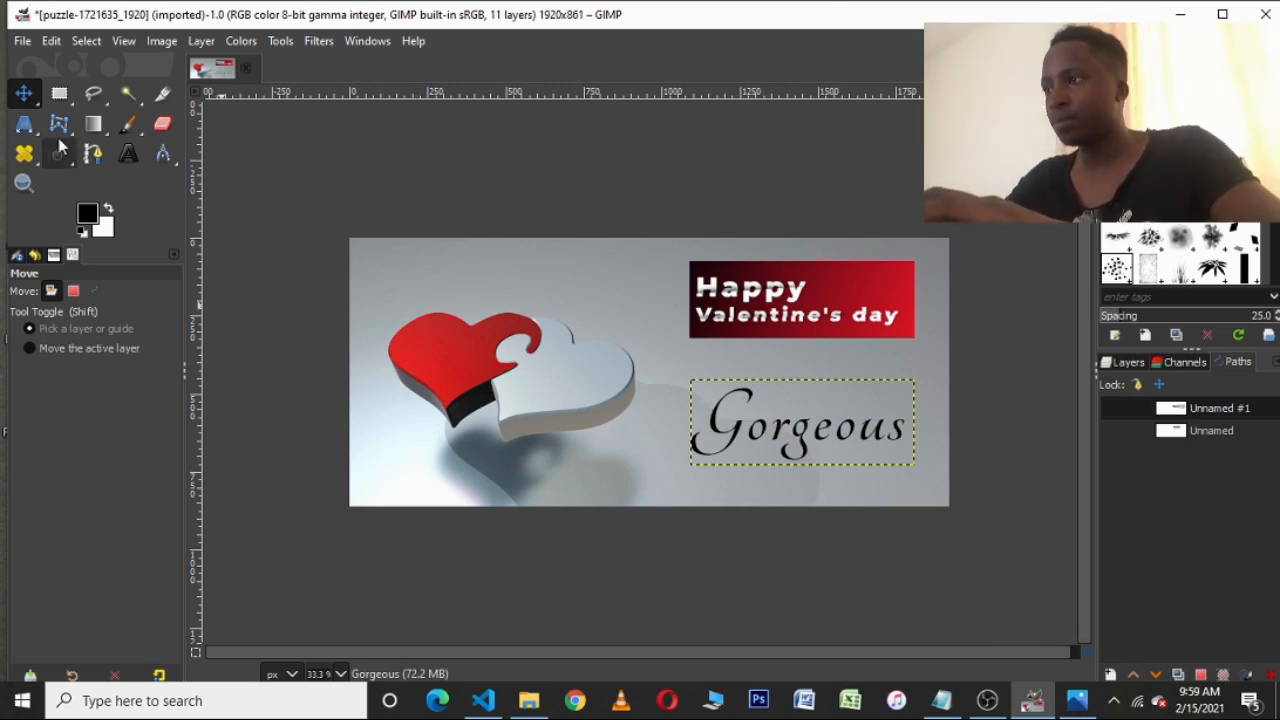
pyautogui.click(1122, 368)
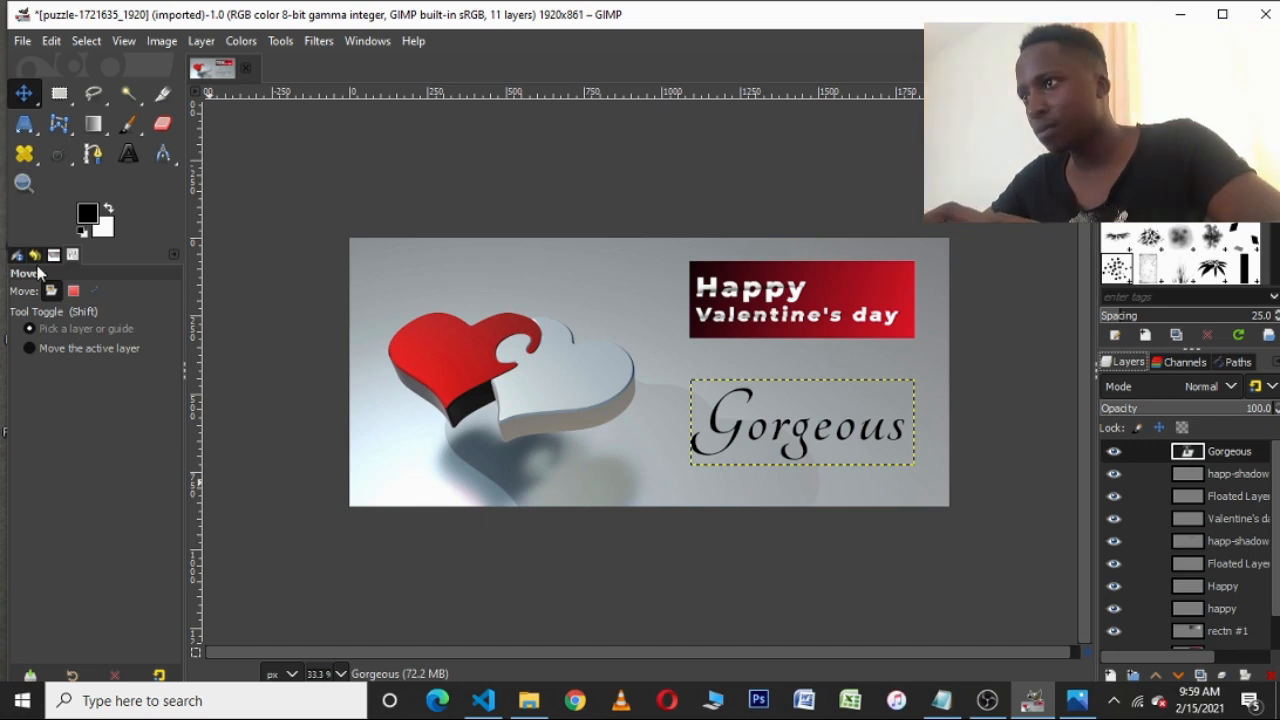
# - Add the word "Wife" on the white heart in a new text box at a size of 120 px
pyautogui.click(130, 156)
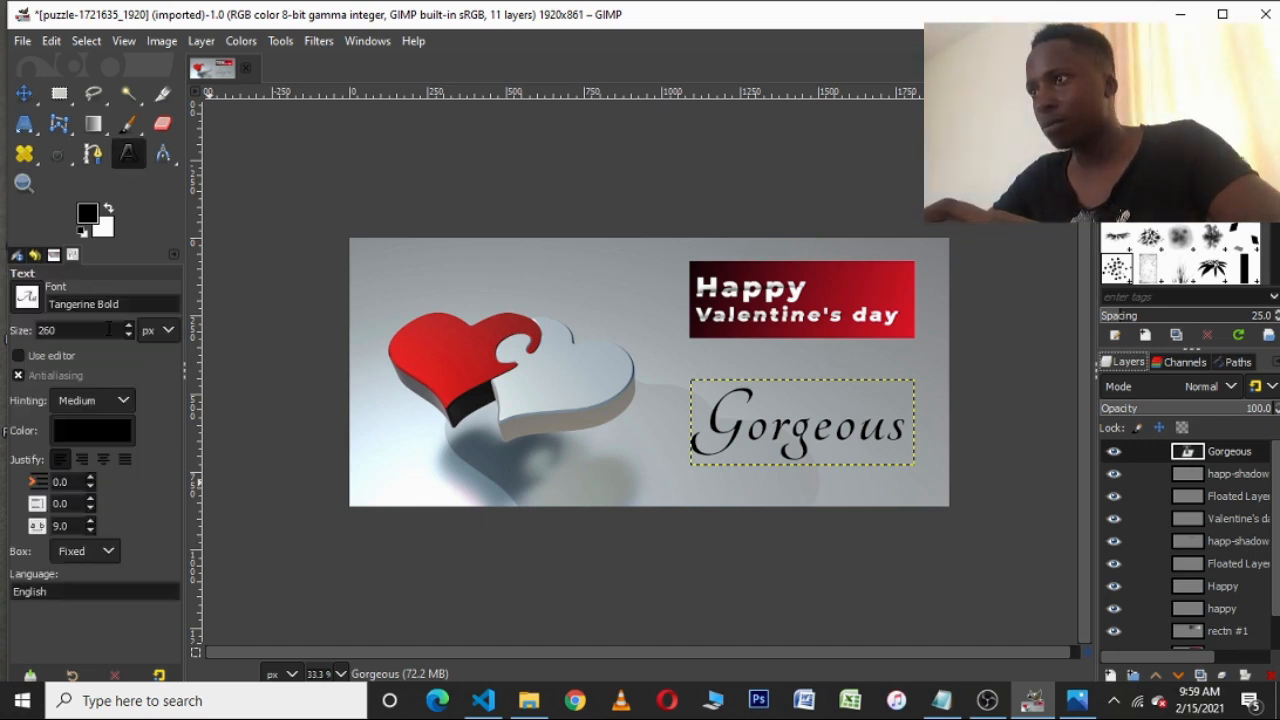
pyautogui.click(62, 329)
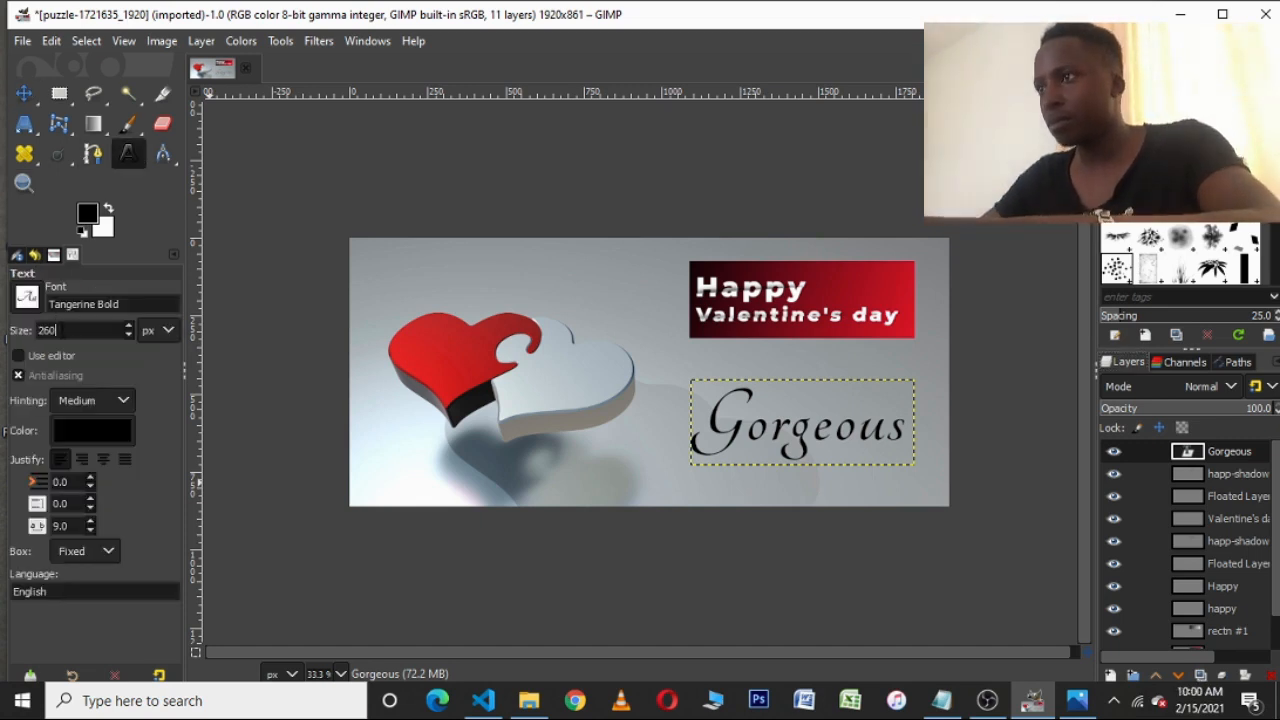
pyautogui.press('BackSpace')
pyautogui.press('BackSpace')
pyautogui.press('BackSpace')
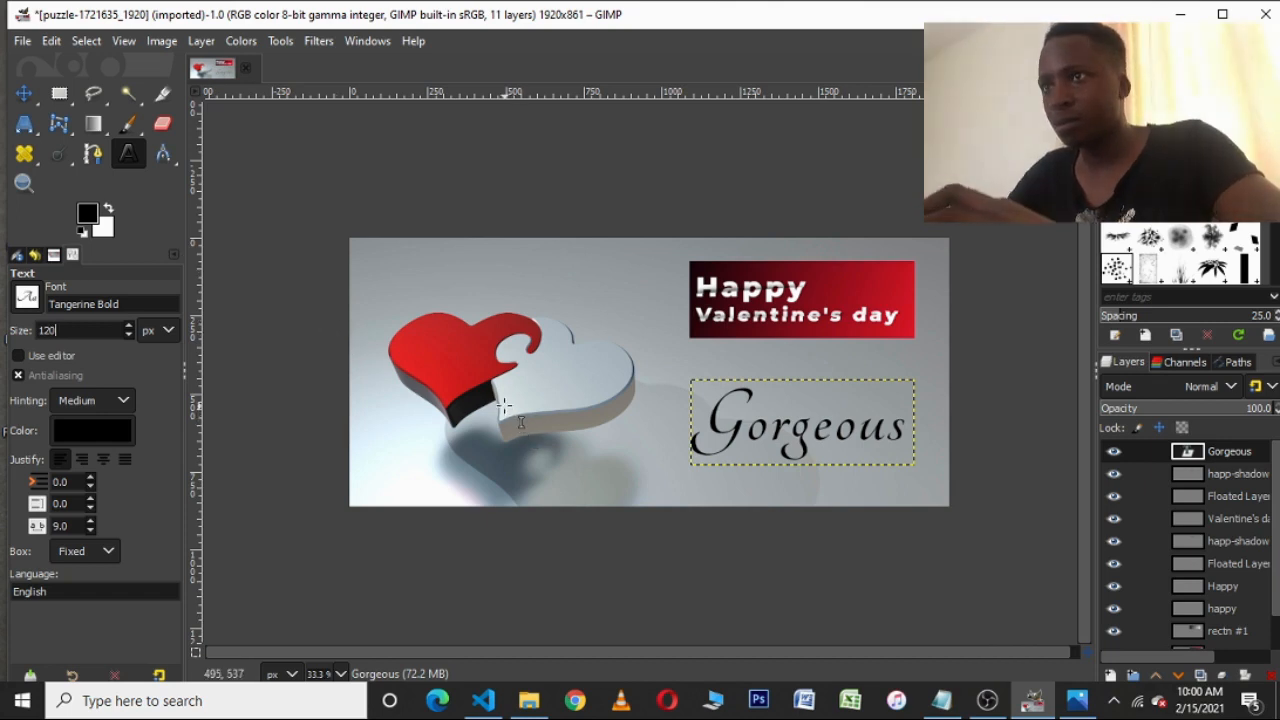
pyautogui.moveTo(503, 405); pyautogui.dragTo(607, 345)
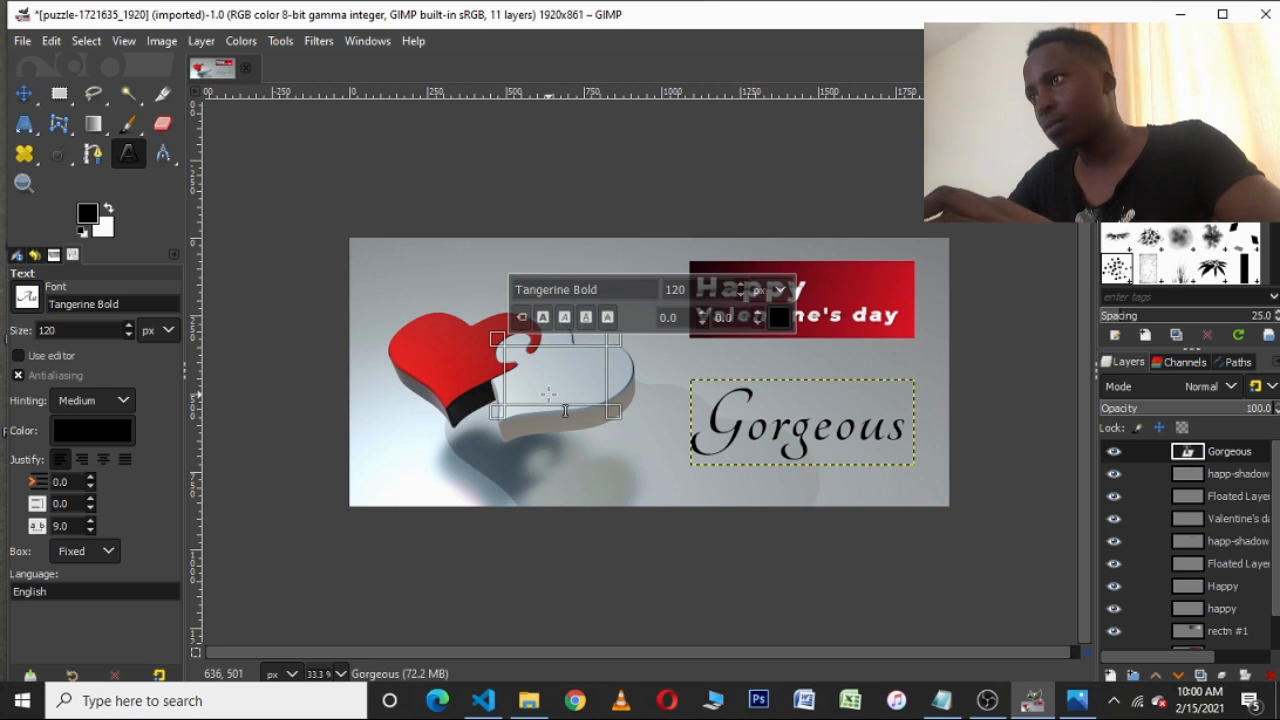
pyautogui.write('w')
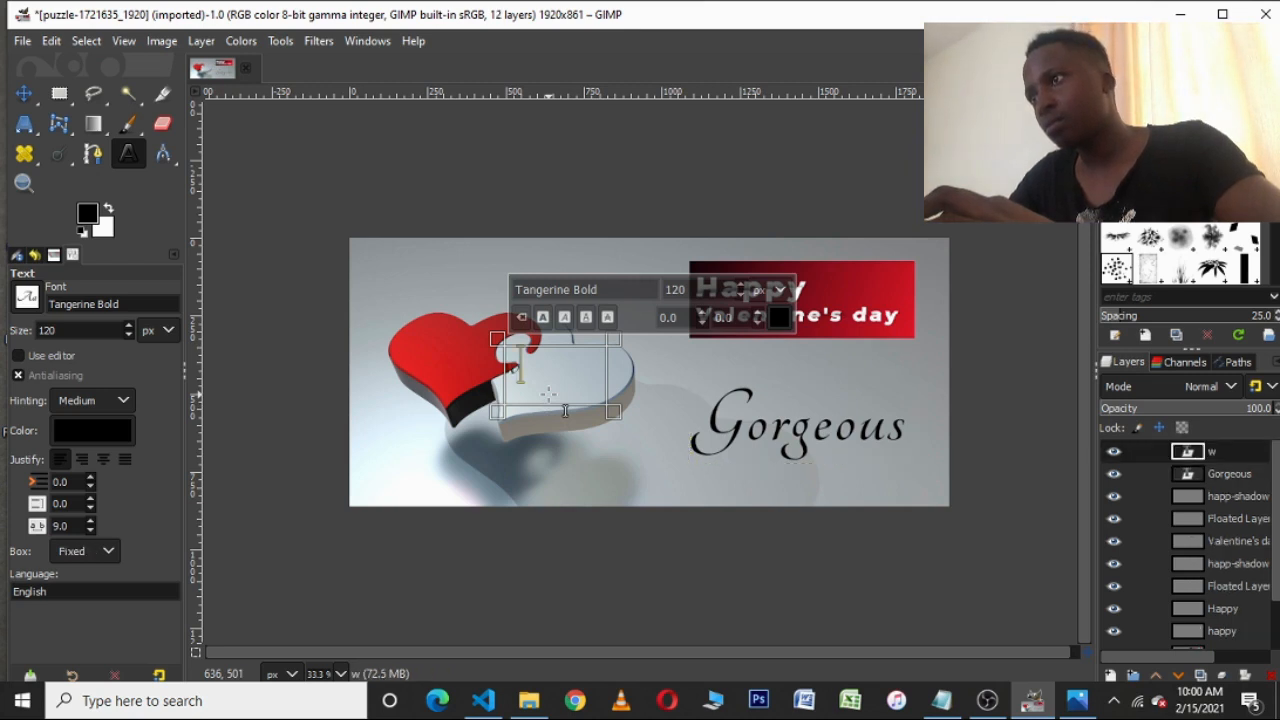
pyautogui.press('BackSpace')
pyautogui.write('W')
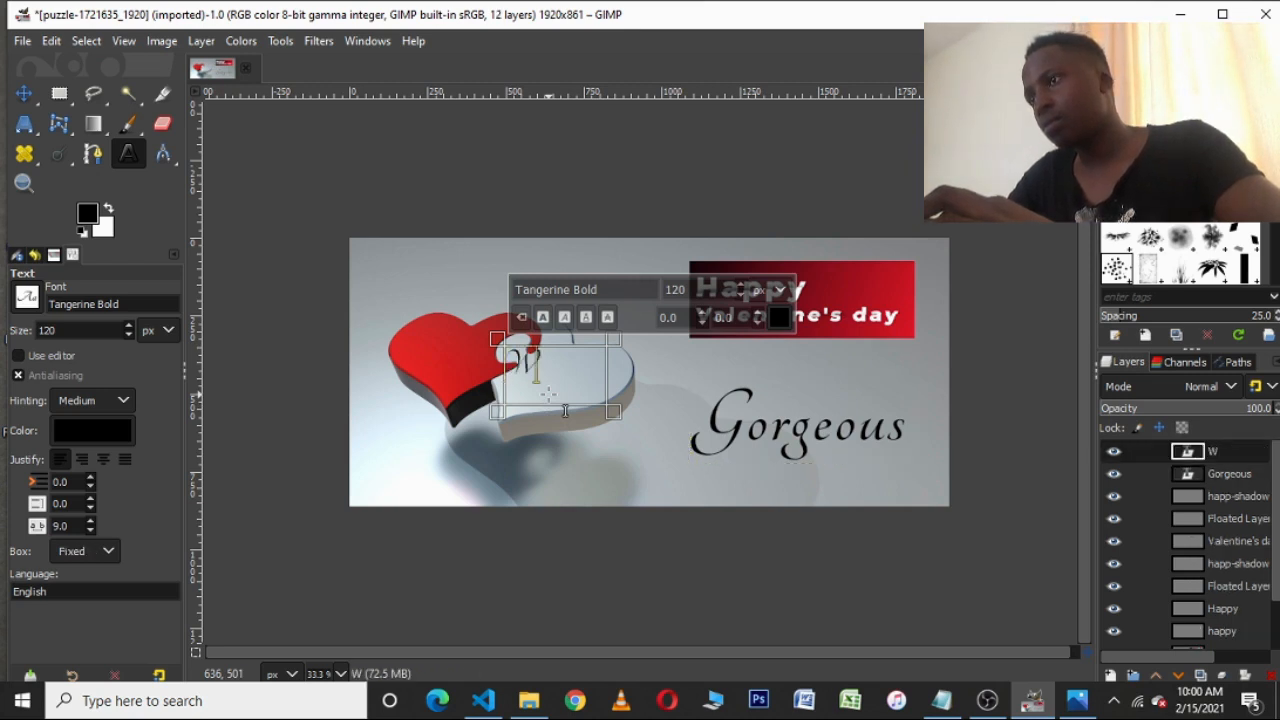
pyautogui.write('ife')
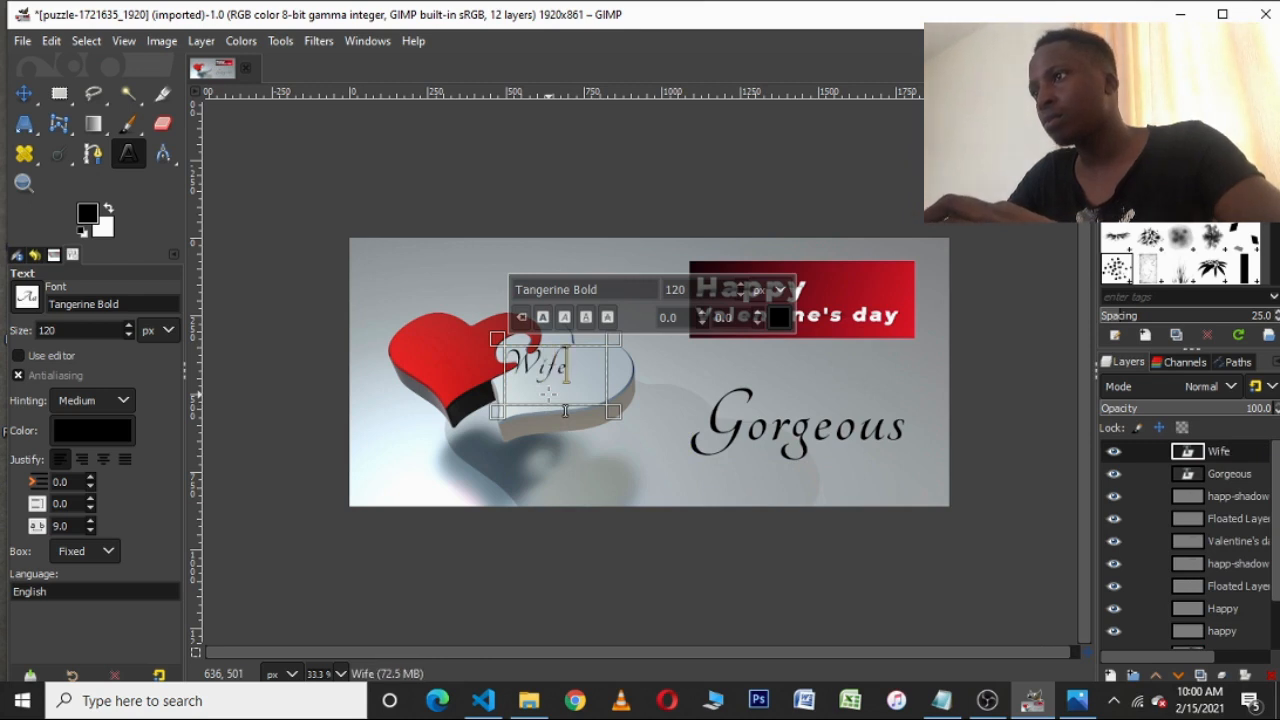
# - Select the word "Wife" and enlarge it to 165 px
pyautogui.moveTo(565, 410); pyautogui.dragTo(510, 362)
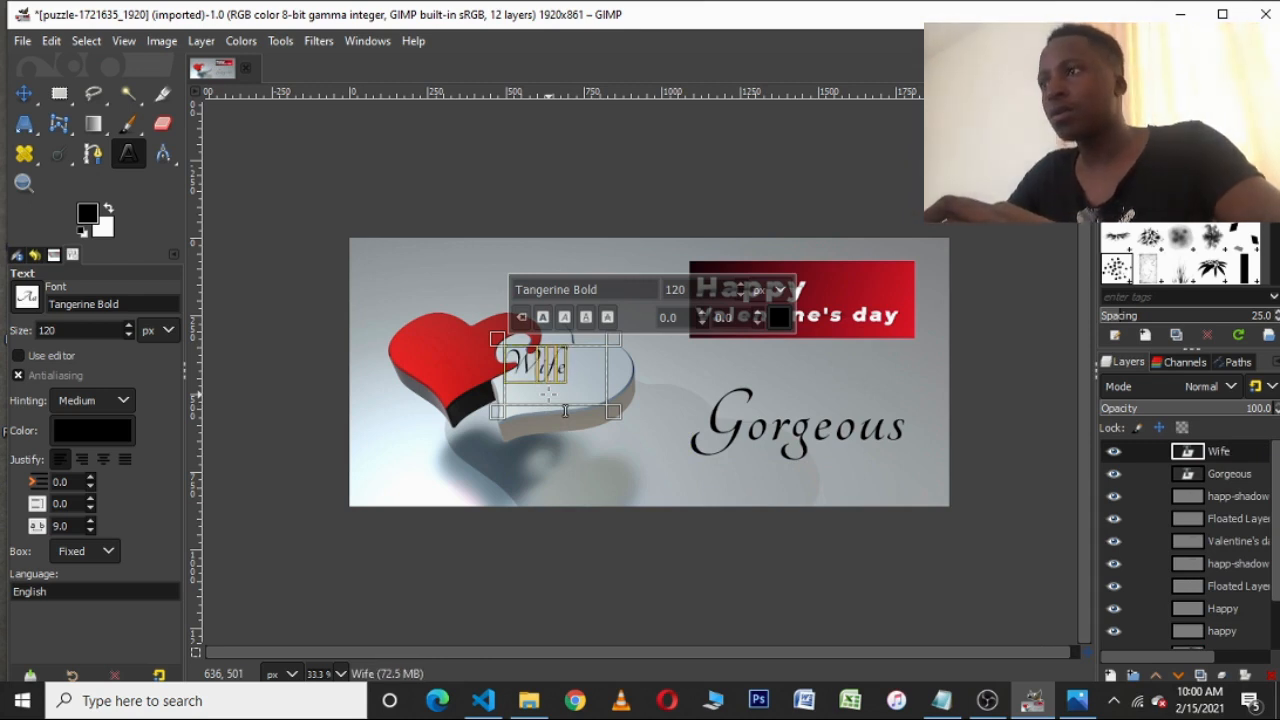
pyautogui.scroll(11, 133, 330)
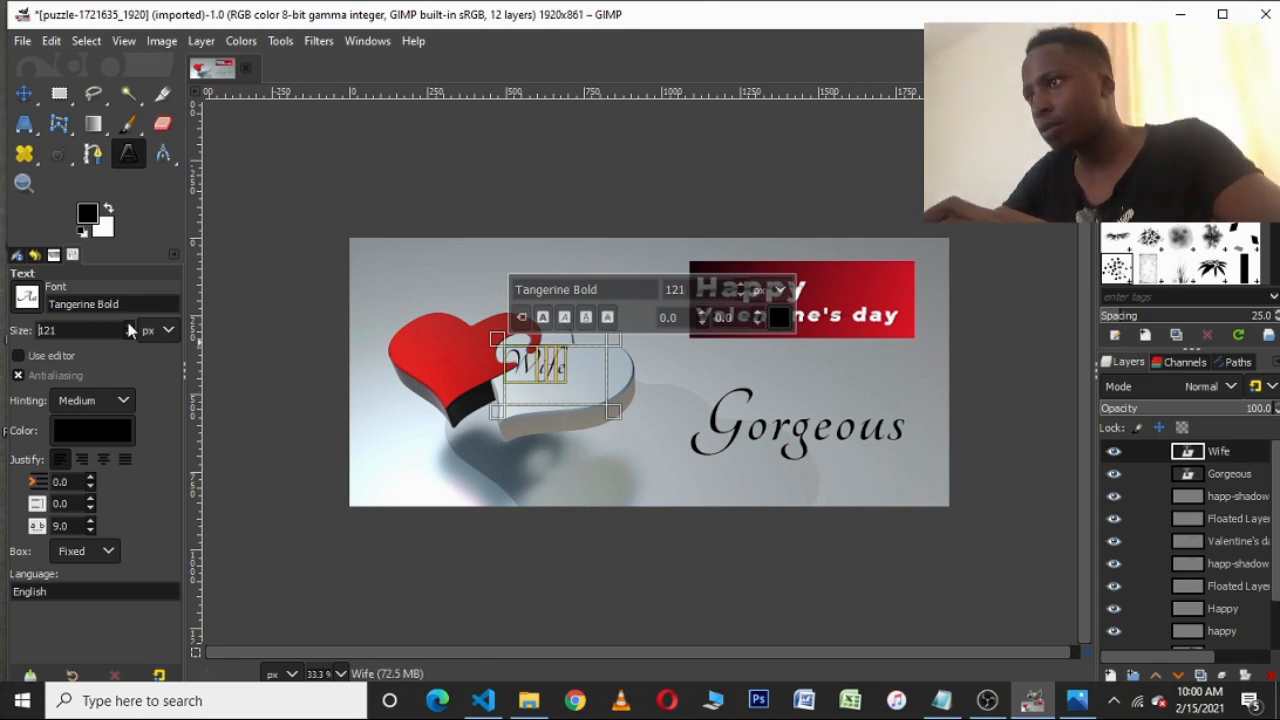
pyautogui.scroll(13, 131, 330)
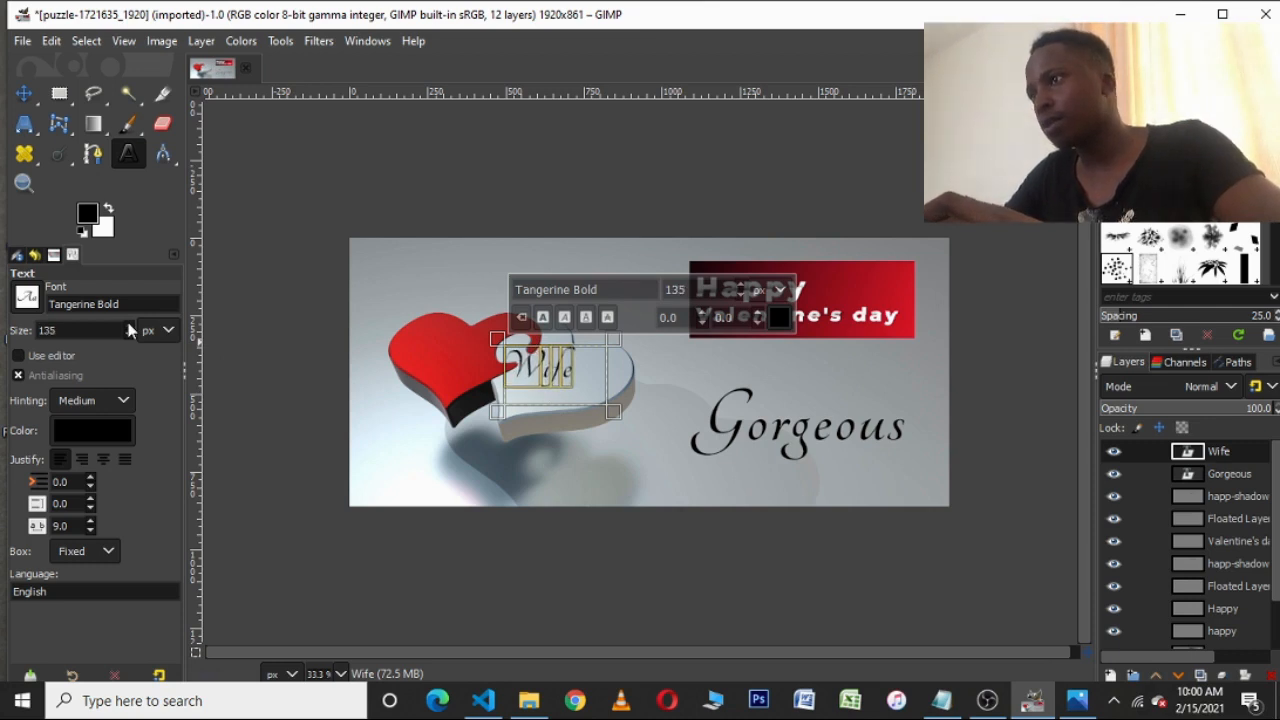
pyautogui.scroll(10, 131, 330)
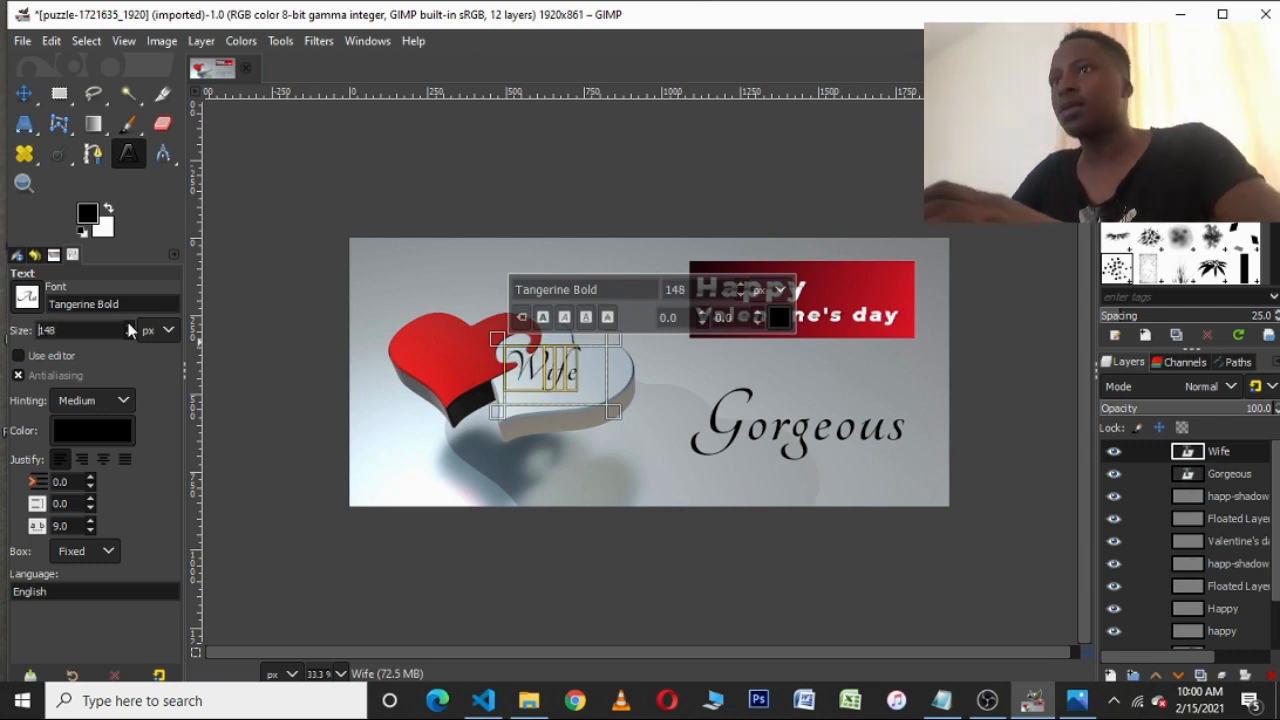
pyautogui.scroll(8, 128, 330)
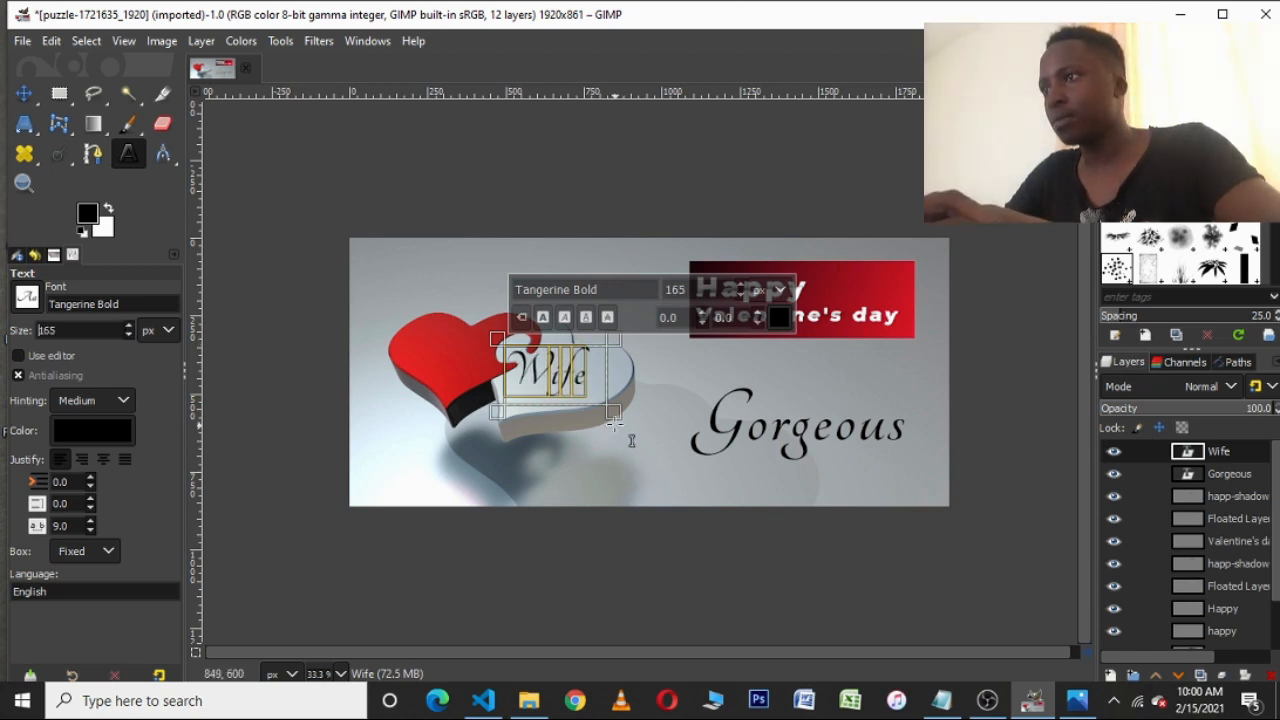
# - Shrink the Wife text box to fit the word and move the text to the middle of the white heart
pyautogui.doubleClick(612, 393)
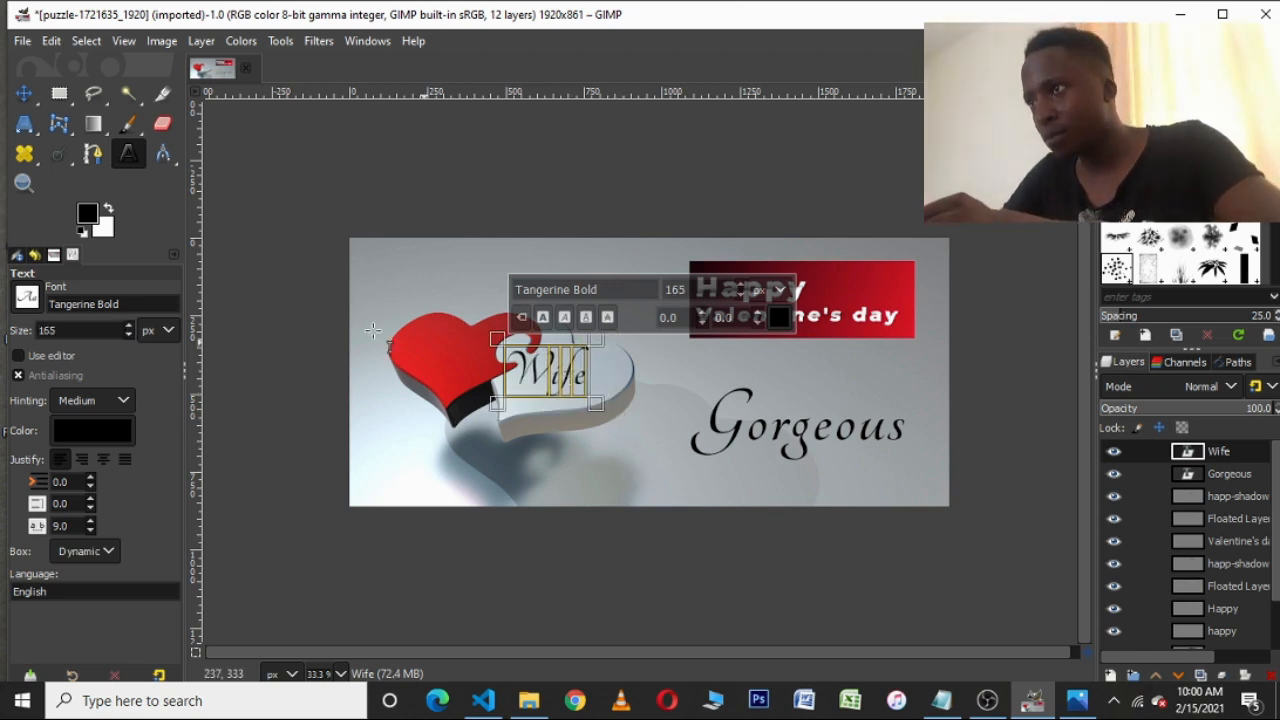
pyautogui.click(25, 93)
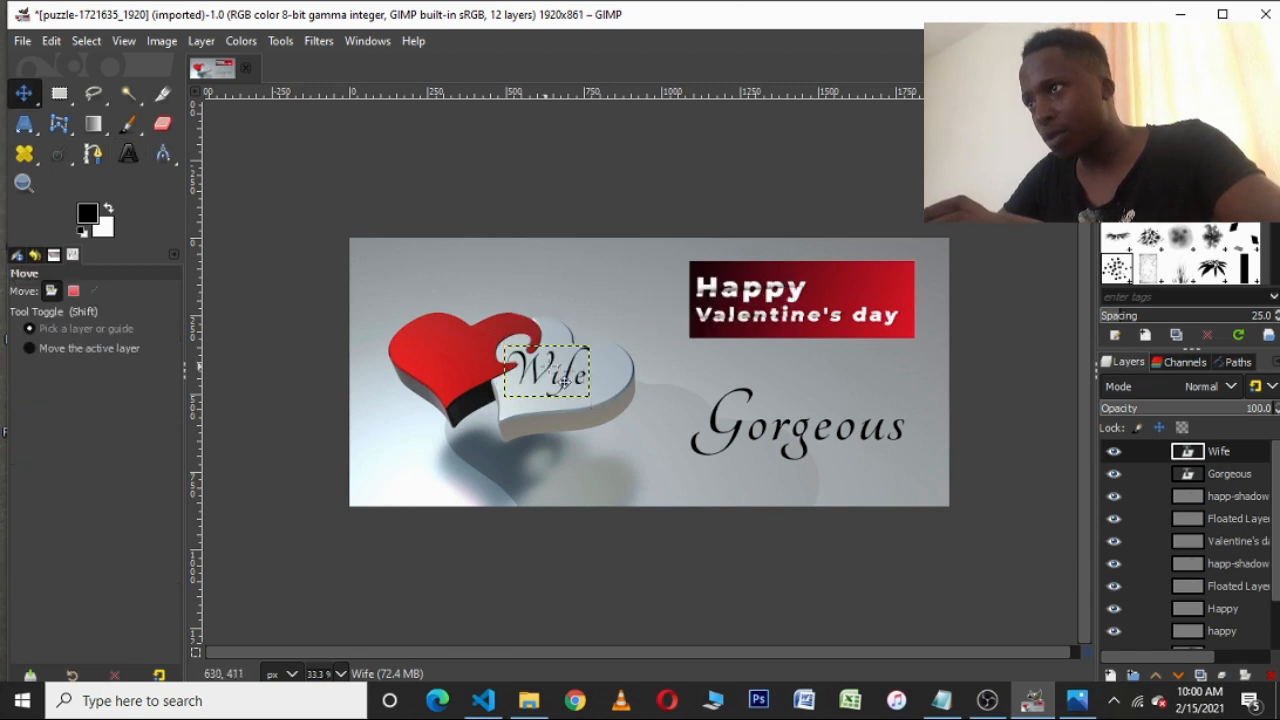
pyautogui.moveTo(564, 382); pyautogui.dragTo(578, 388)
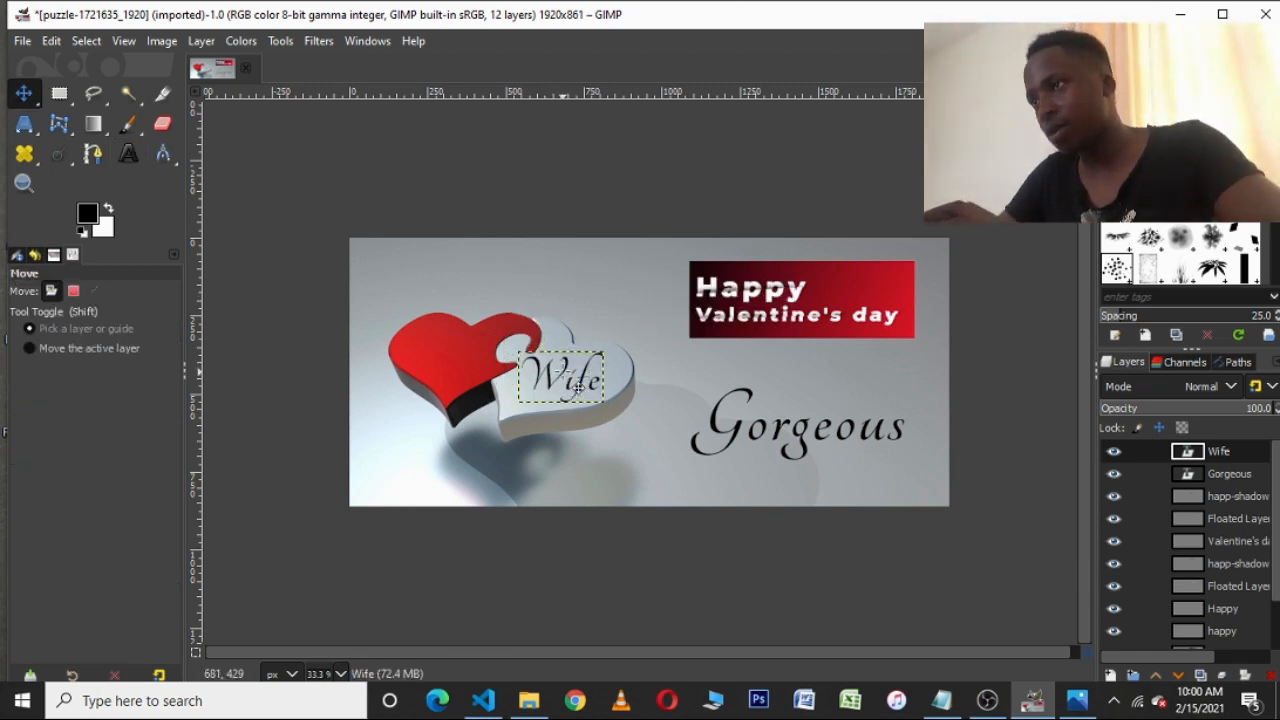
# - Apply a perspective transform to the "Wife" text so it tilts to follow the white heart's surface
pyautogui.click(24, 124)
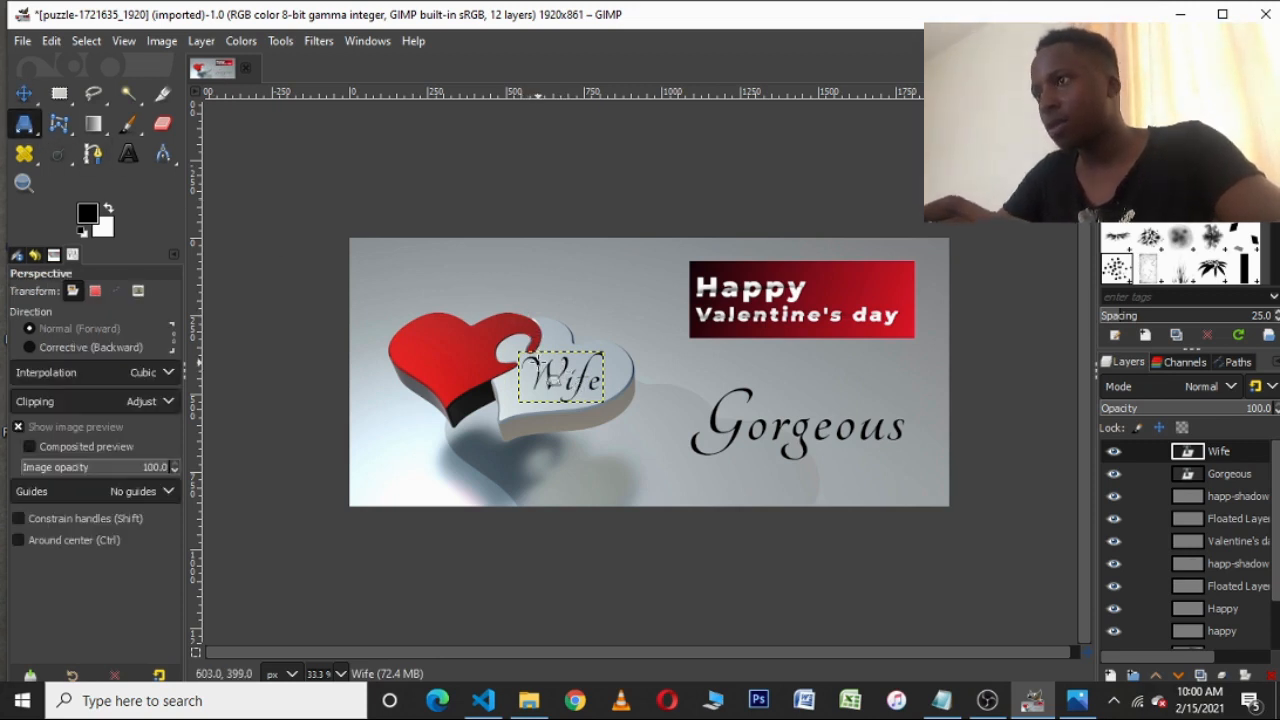
pyautogui.click(551, 372)
pyautogui.moveTo(555, 372); pyautogui.dragTo(505, 400)
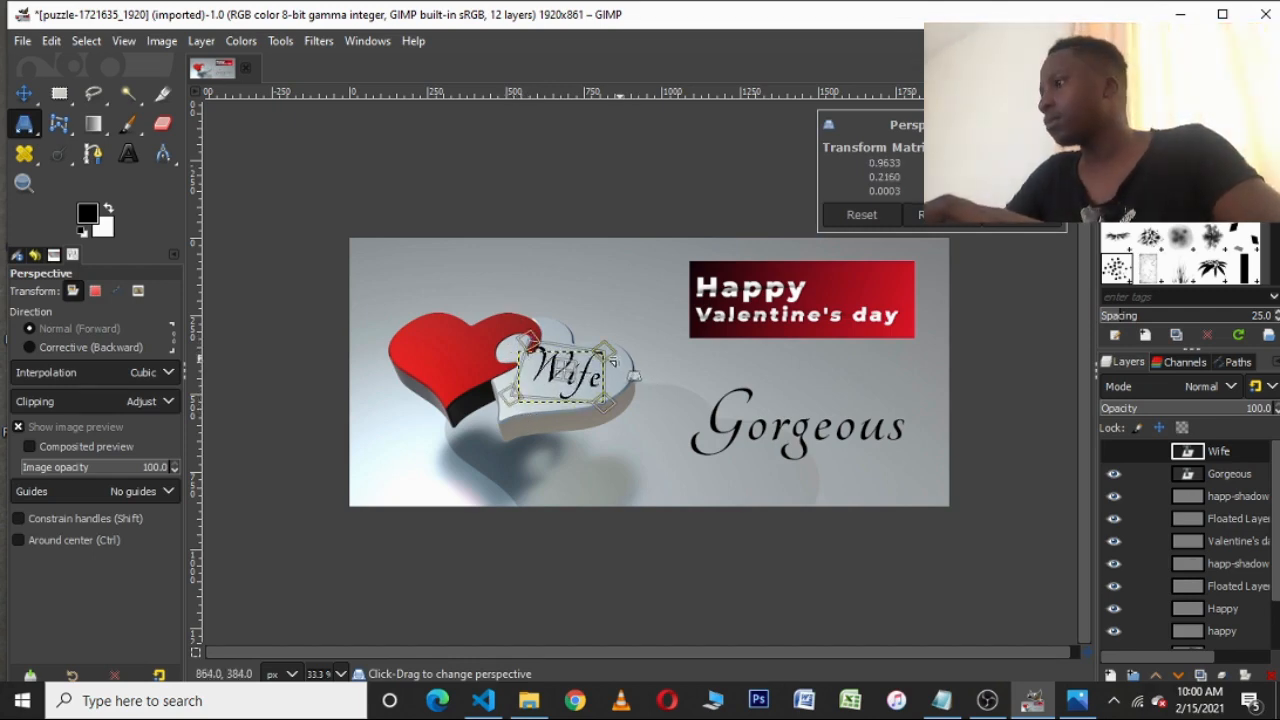
pyautogui.moveTo(628, 373); pyautogui.dragTo(572, 373)
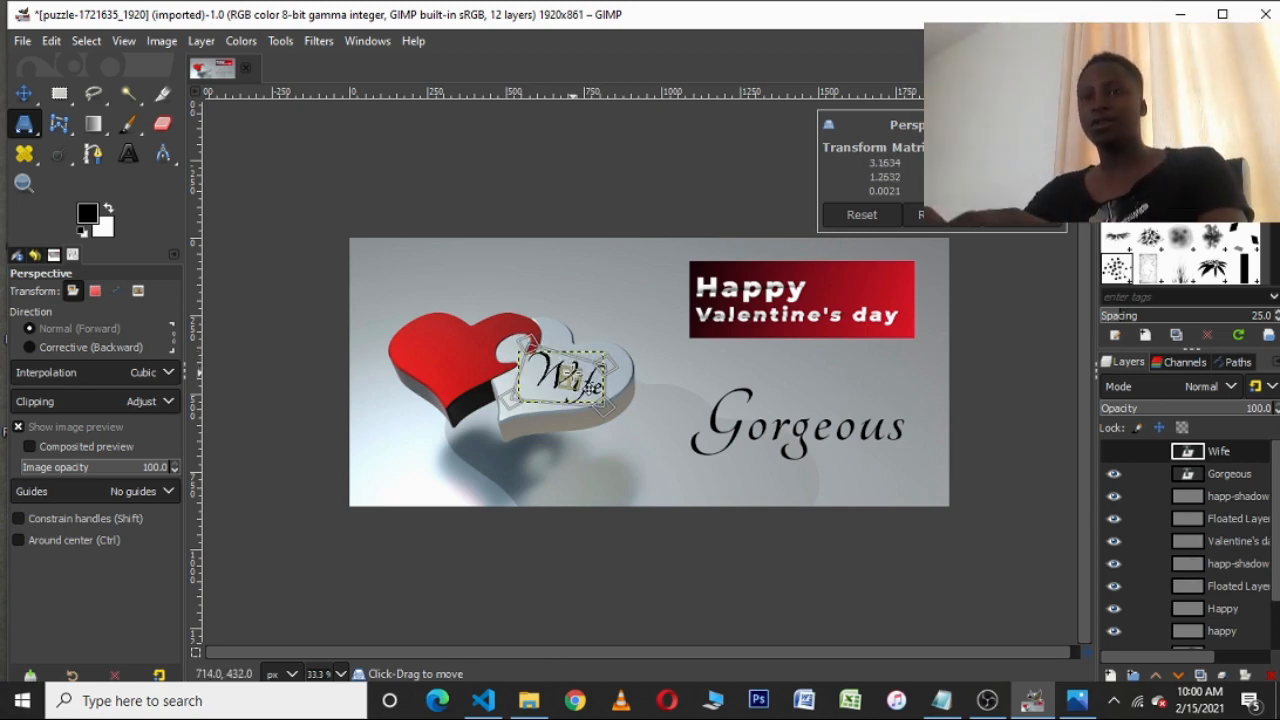
pyautogui.press('Return')
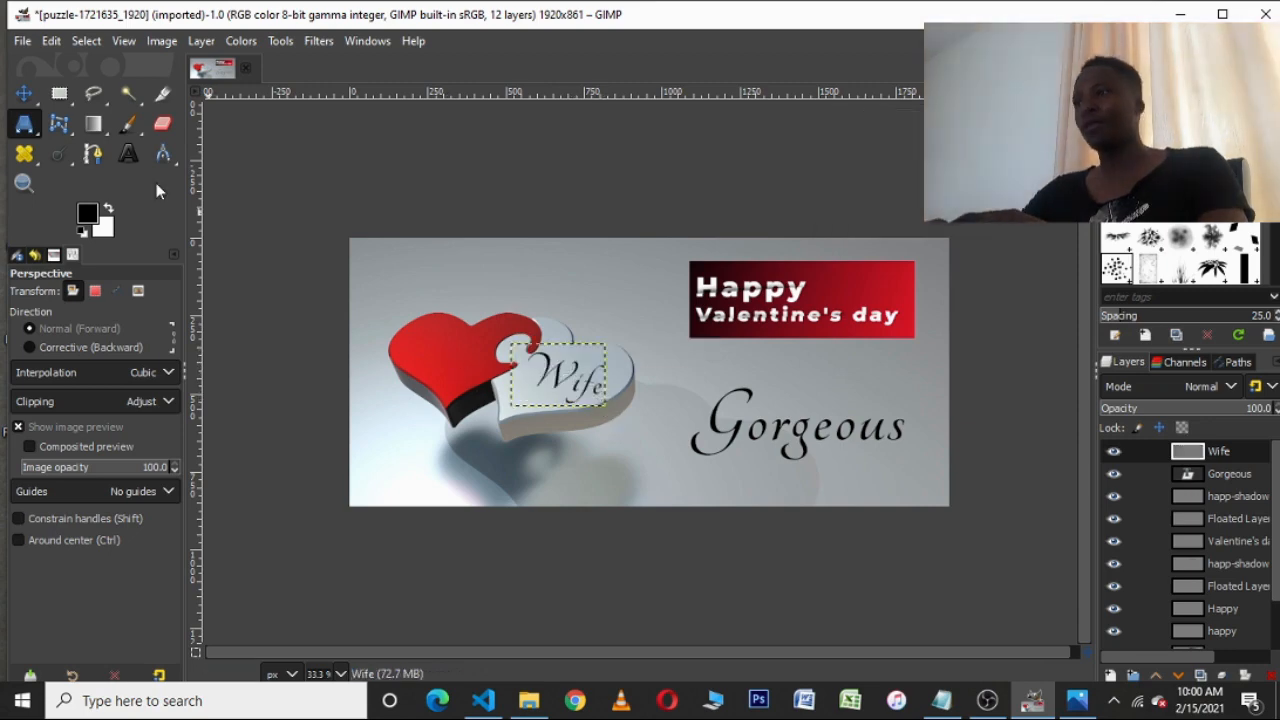
# - Select the happ-shadow layer just below Gorgeous, and compare the design with the reference image Simple_ValeWife.jpg in Photos
pyautogui.click(81, 43)
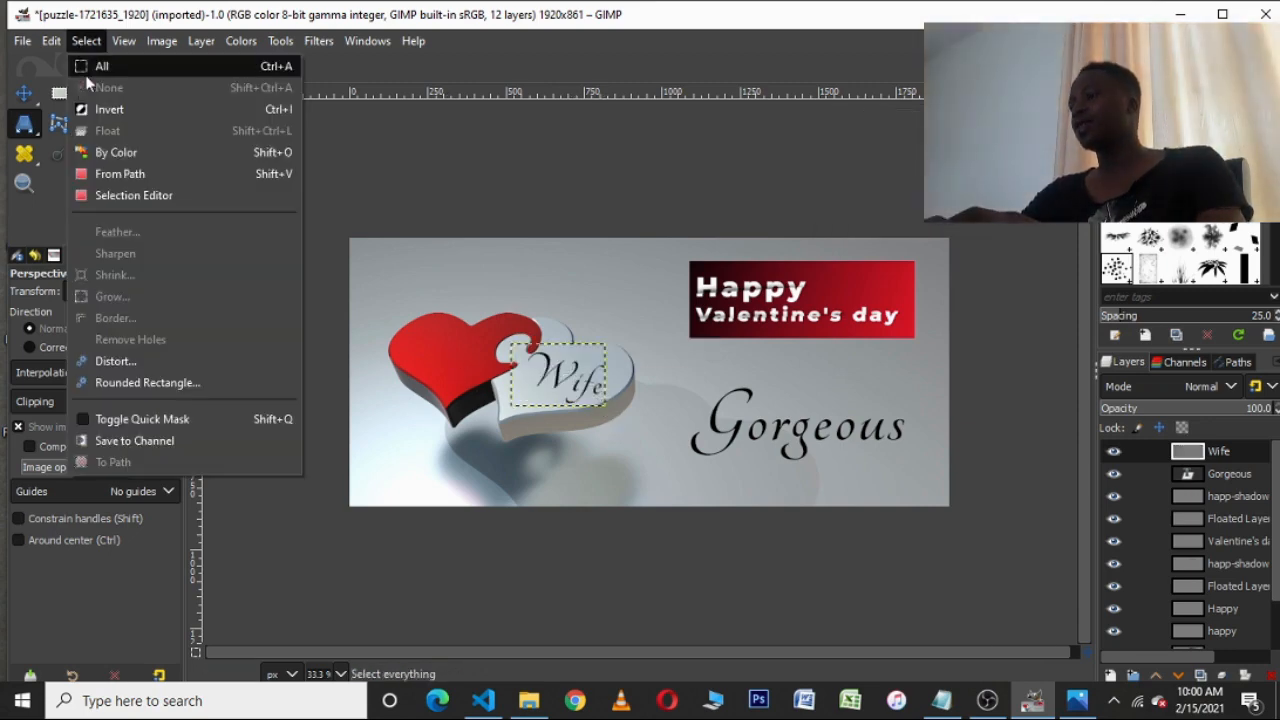
pyautogui.click(383, 134)
pyautogui.click(1229, 505)
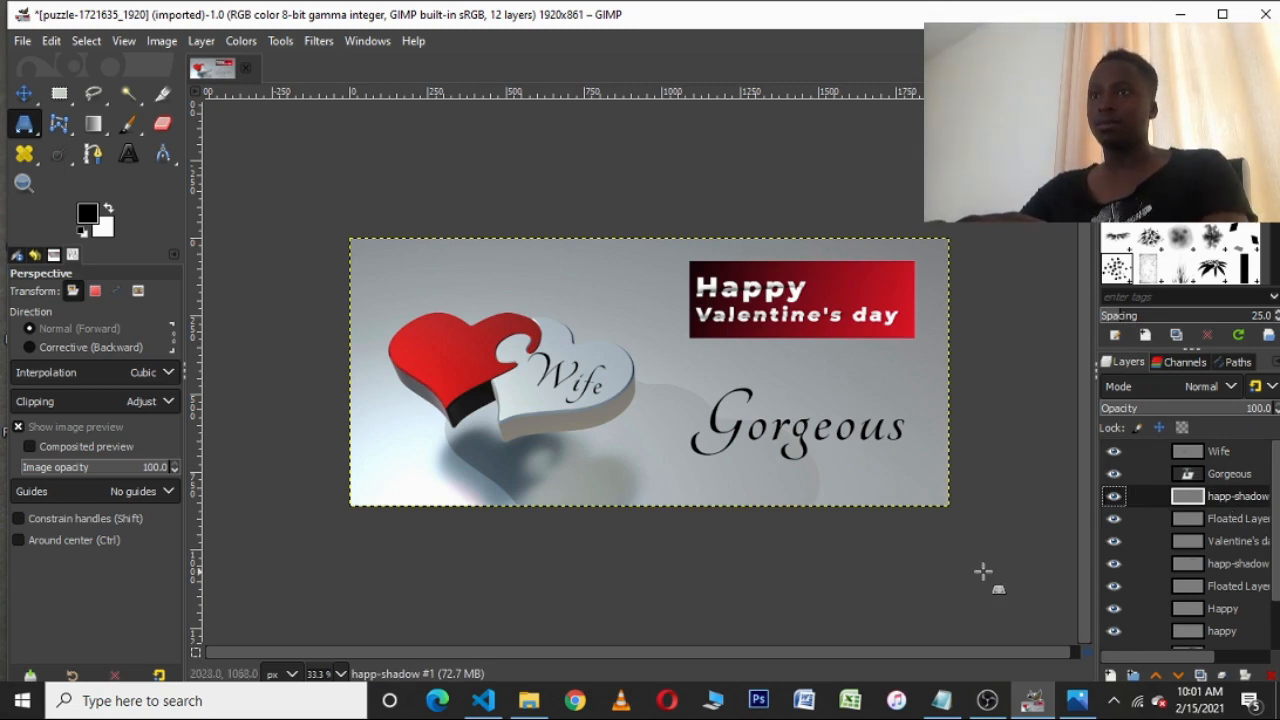
pyautogui.click(1076, 702)
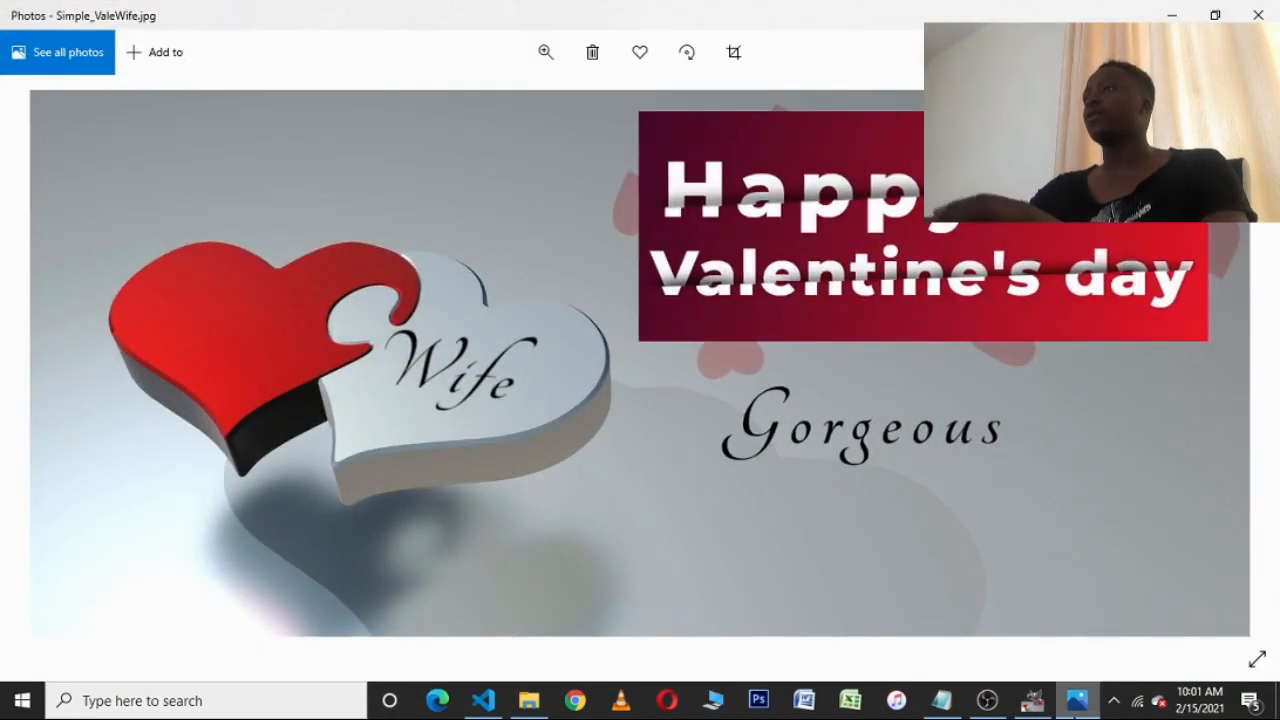
pyautogui.click(1169, 12)
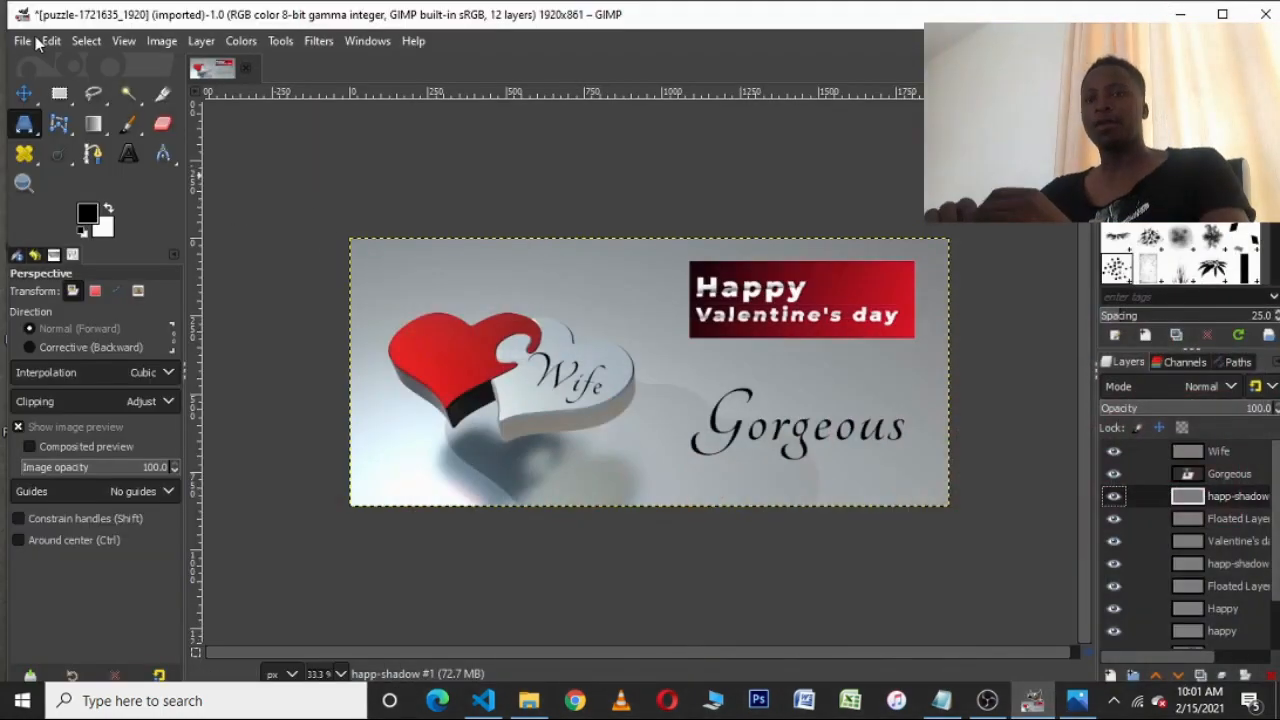
pyautogui.click(24, 41)
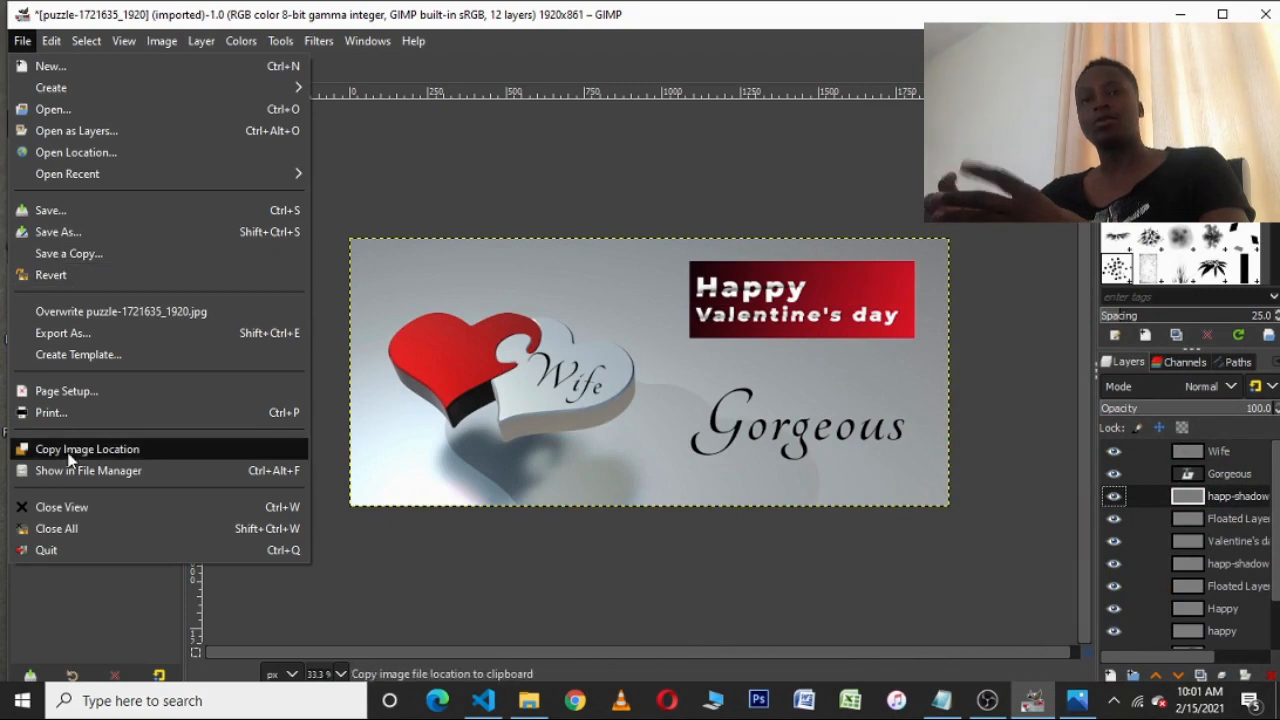
pyautogui.click(86, 333)
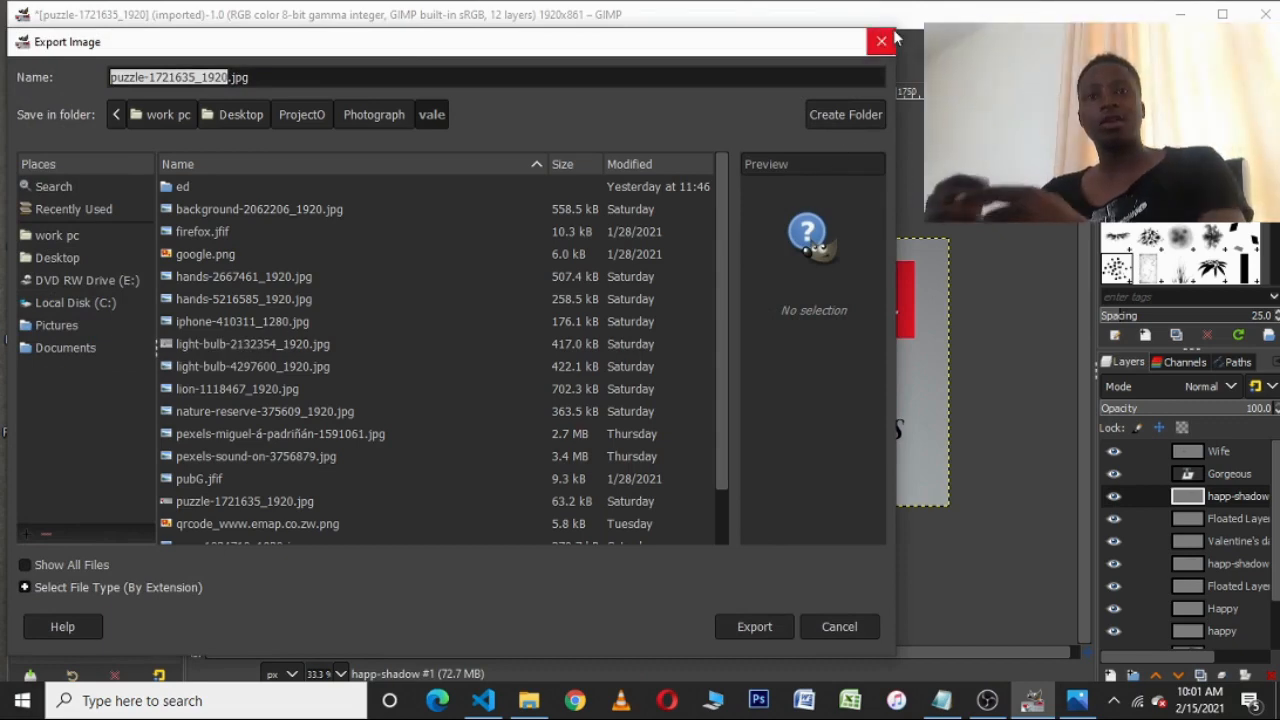
pyautogui.press('Escape')
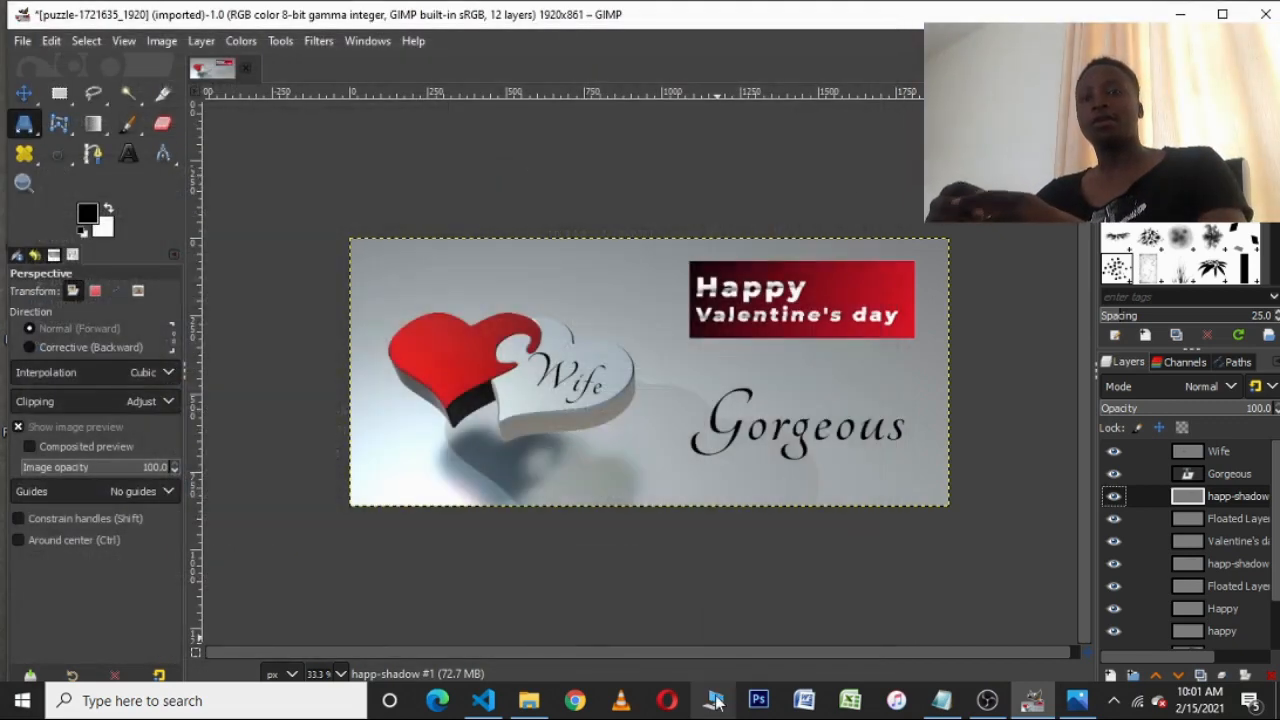